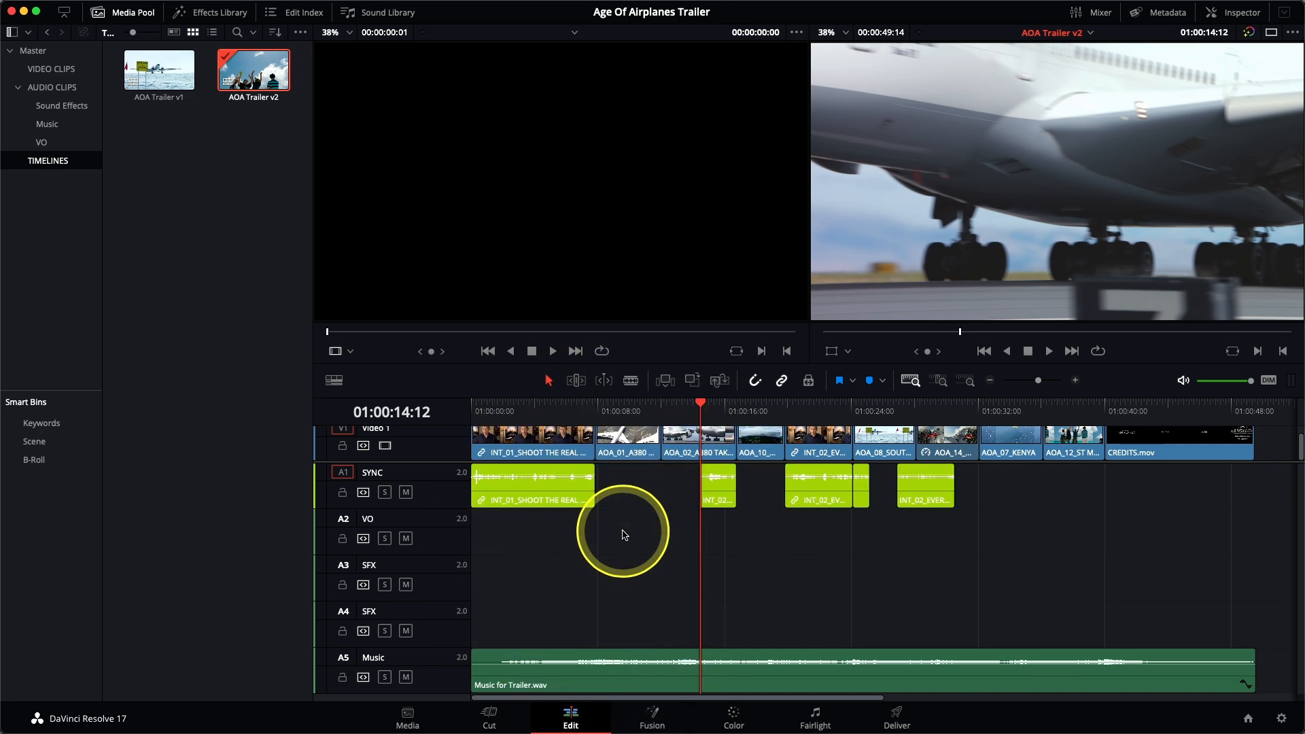
# Step: Change the color of the VO audio track (A2) to Teal
pyautogui.rightClick(455, 541)
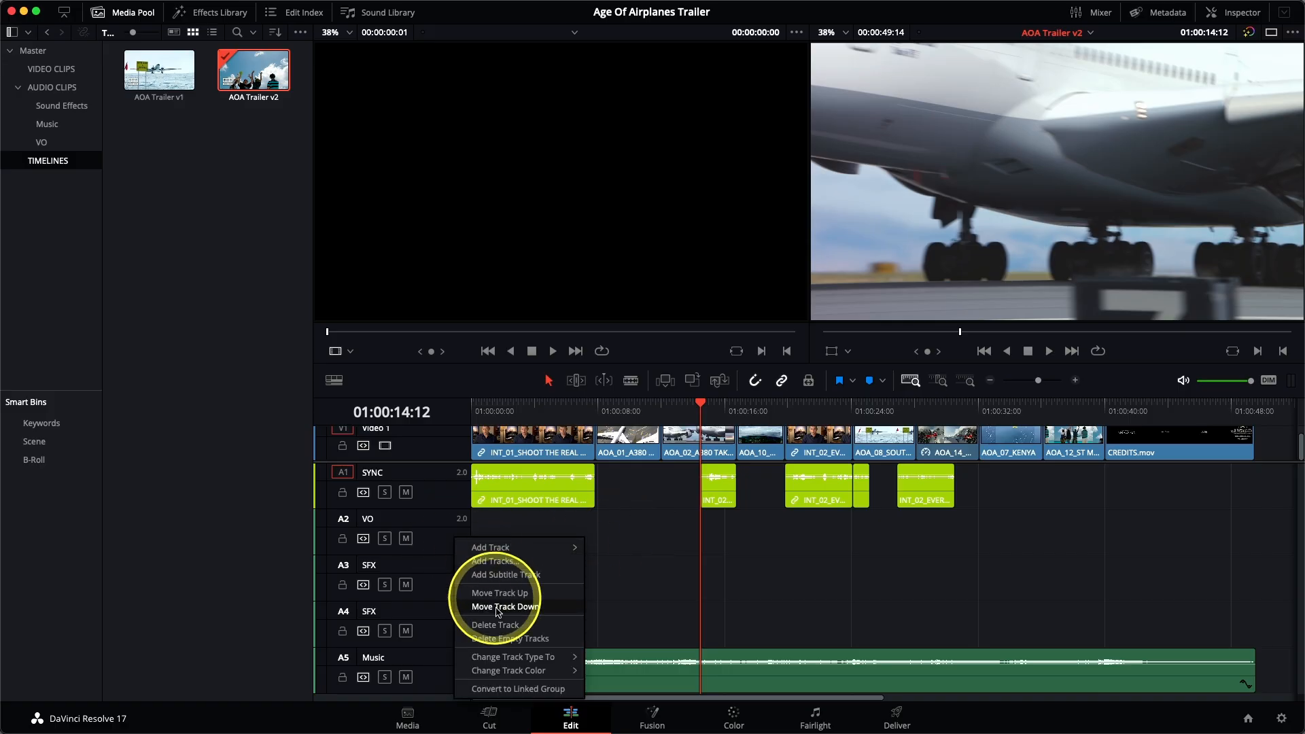
pyautogui.moveTo(524, 671)
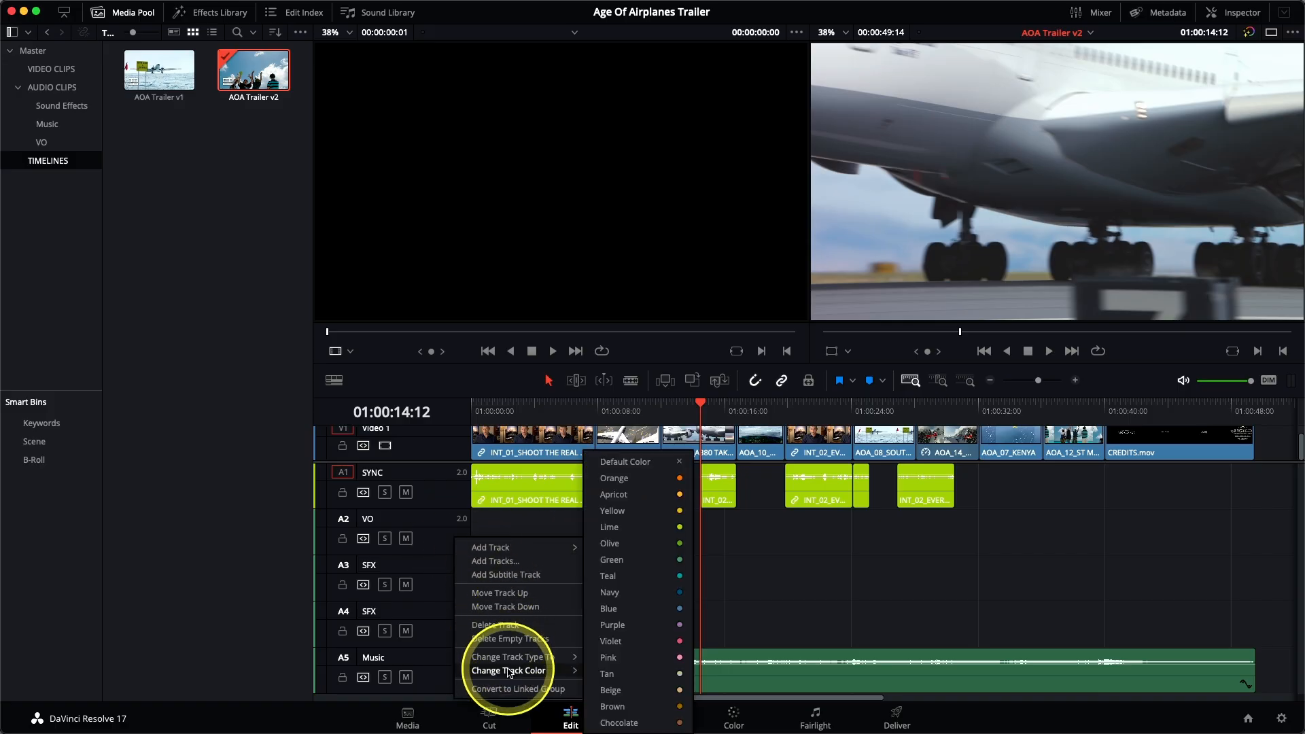
pyautogui.click(636, 582)
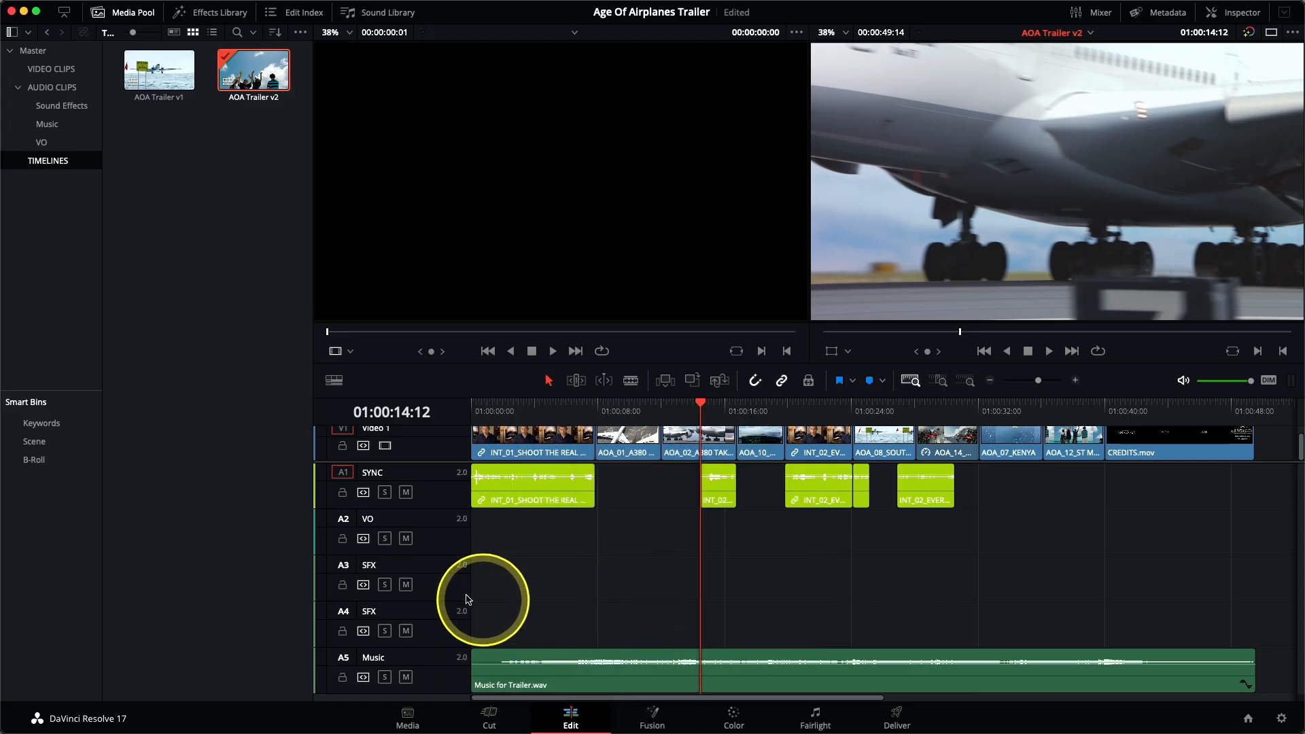
# Step: Change the color of both SFX audio tracks, A3 and A4, to Brown
pyautogui.rightClick(439, 577)
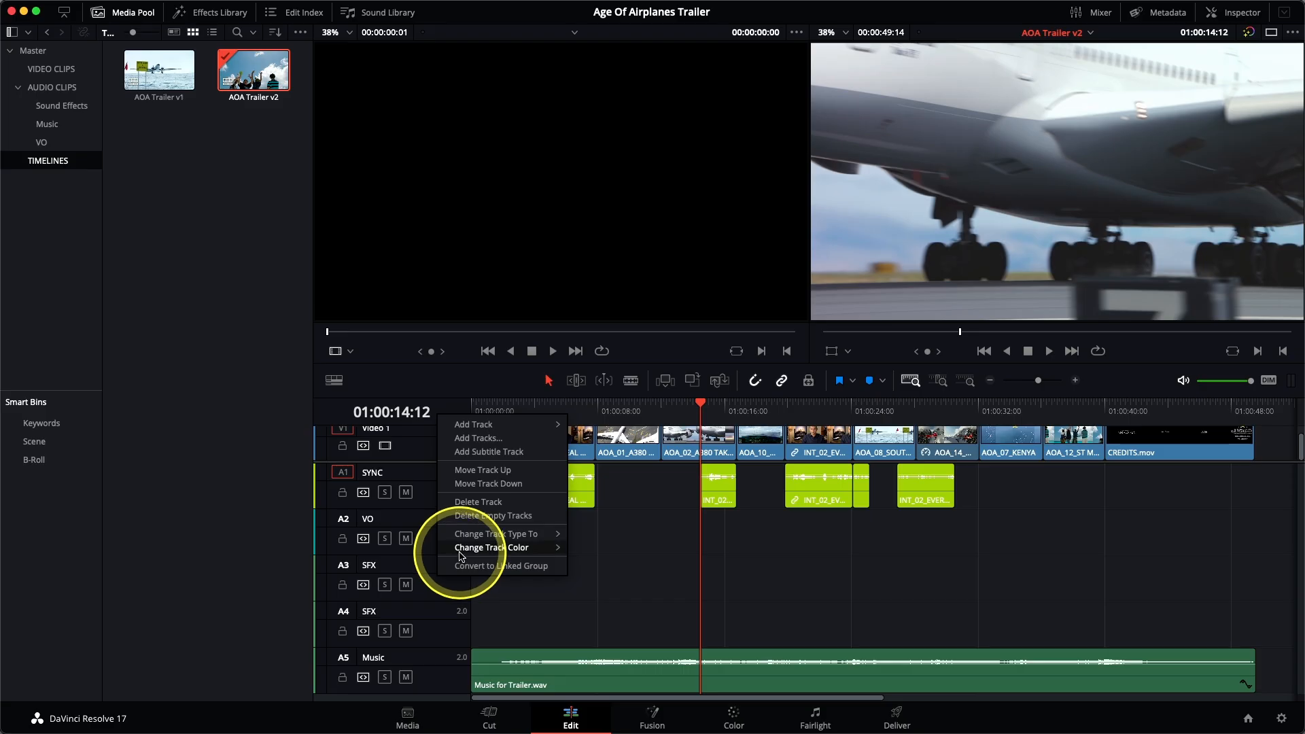
pyautogui.moveTo(461, 557)
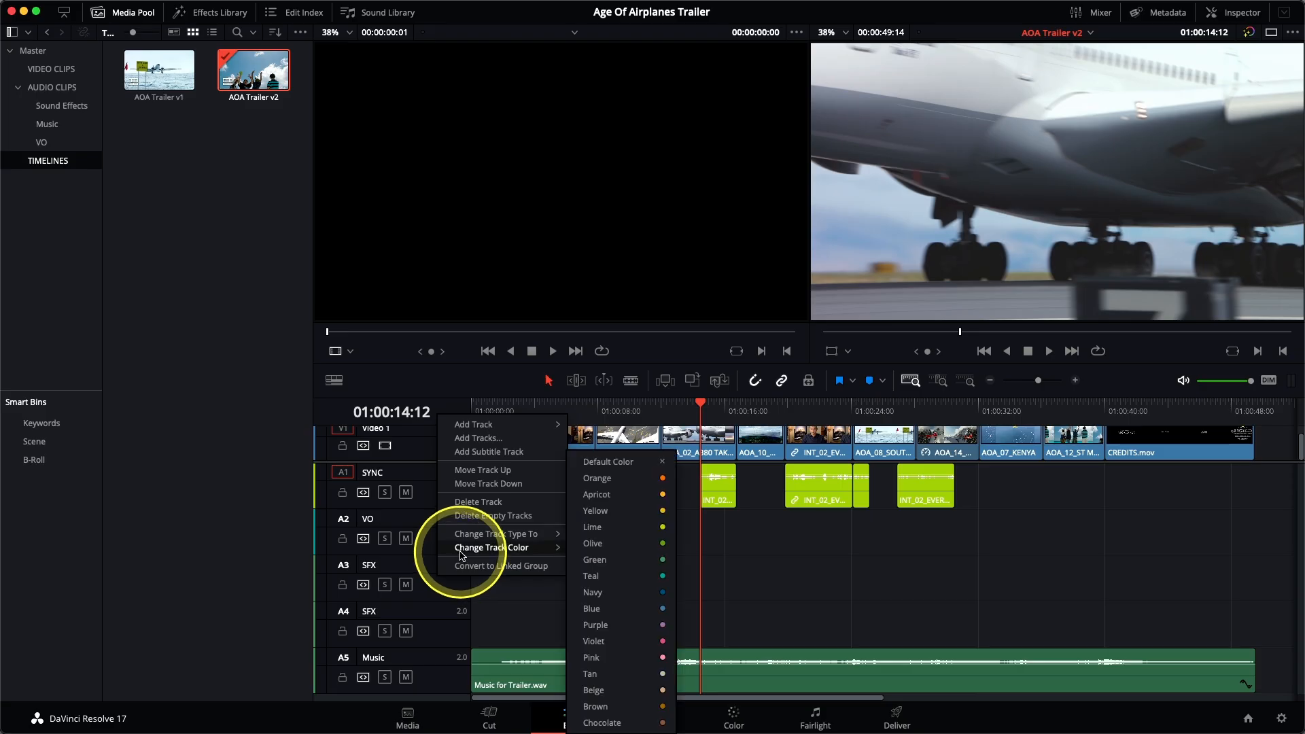
pyautogui.click(618, 708)
pyautogui.rightClick(454, 617)
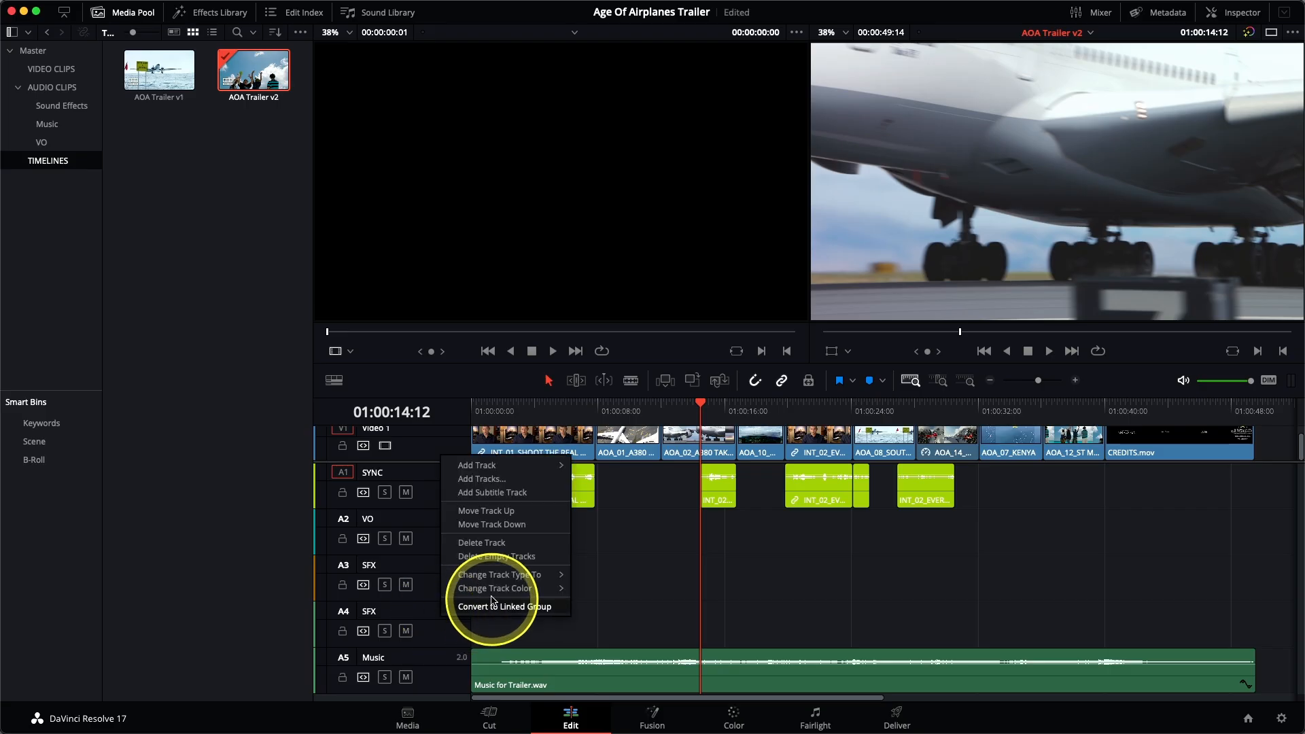
pyautogui.moveTo(489, 589)
pyautogui.click(619, 708)
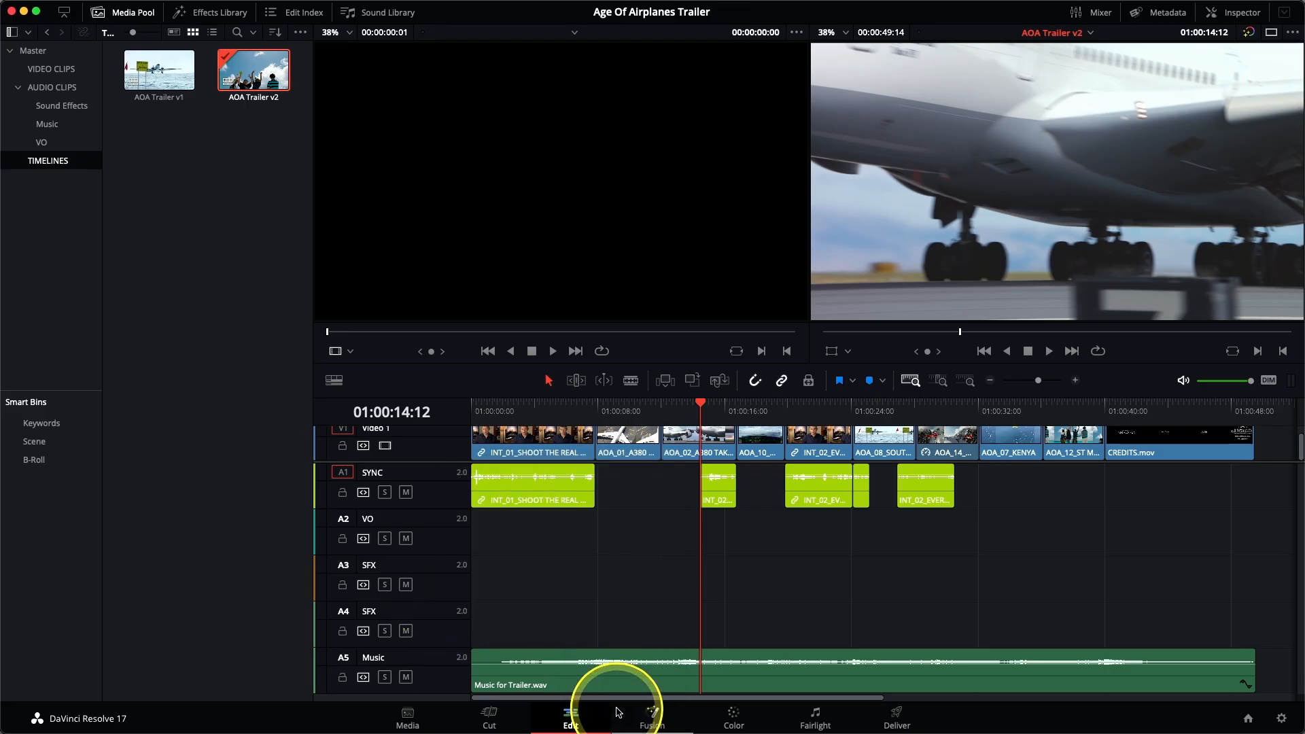
# Step: Change the color of the Music track (A5) to Olive
pyautogui.rightClick(449, 673)
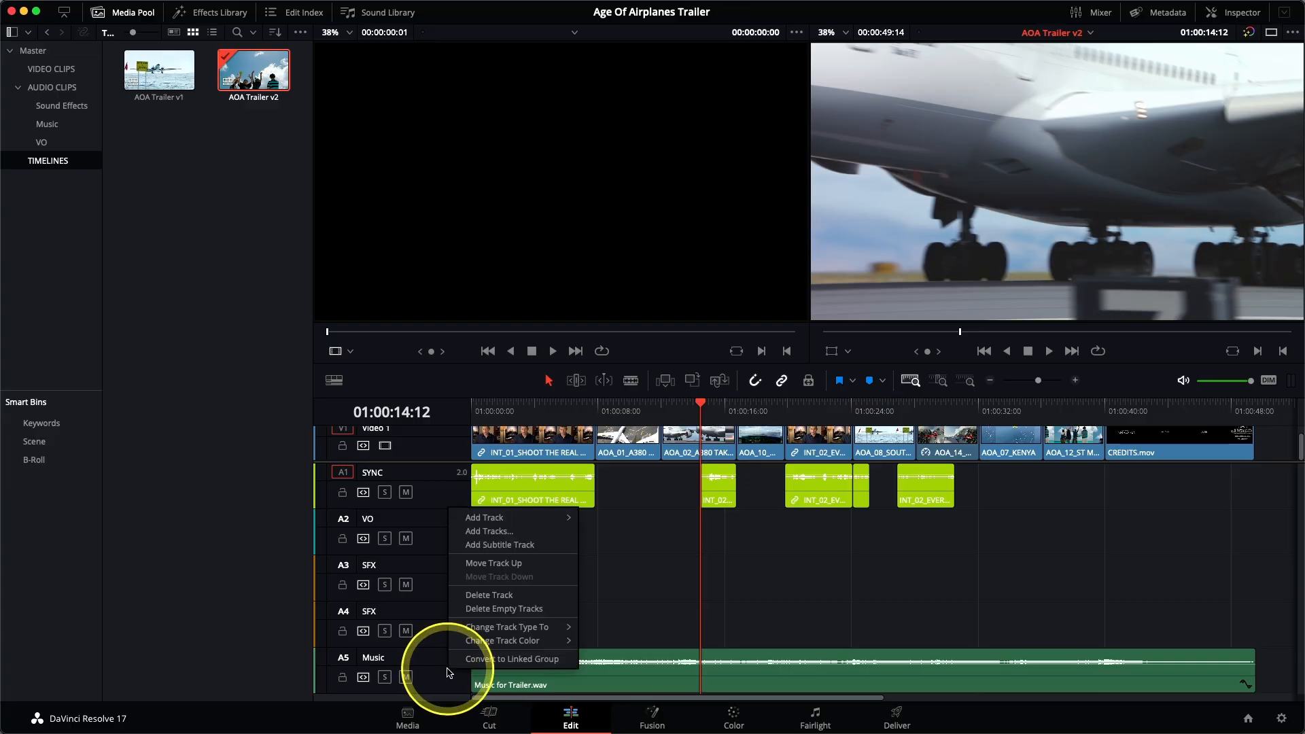
pyautogui.moveTo(518, 644)
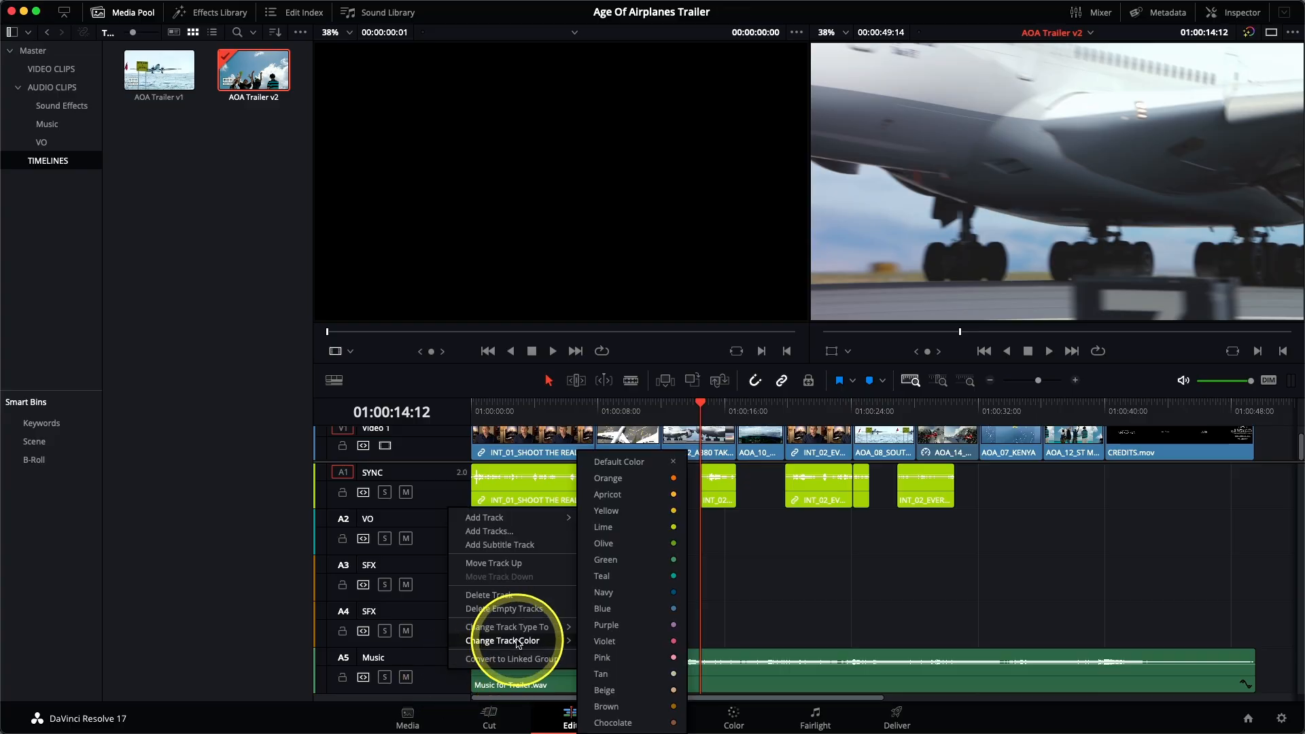
pyautogui.click(636, 549)
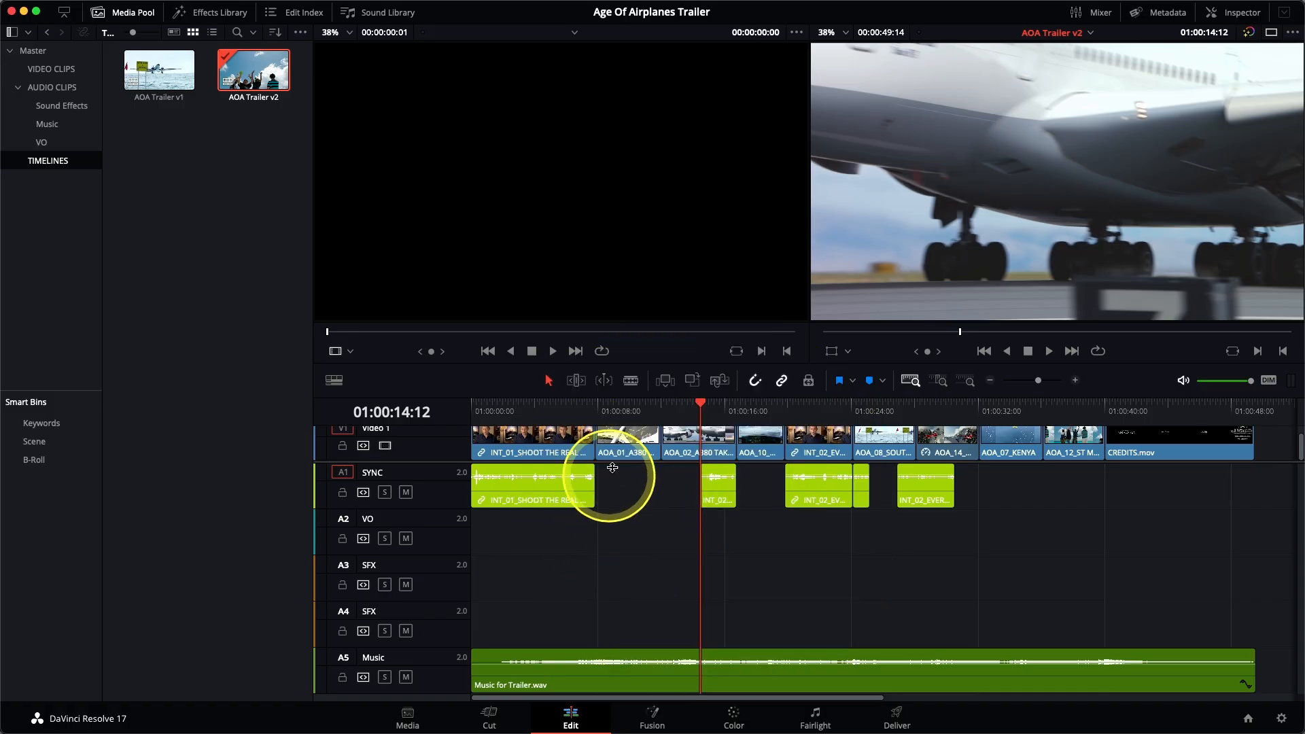
# Step: Place the playhead at 01:00:08:15 and enlarge the timeline area so Video 1 and all five audio tracks fit
pyautogui.click(607, 406)
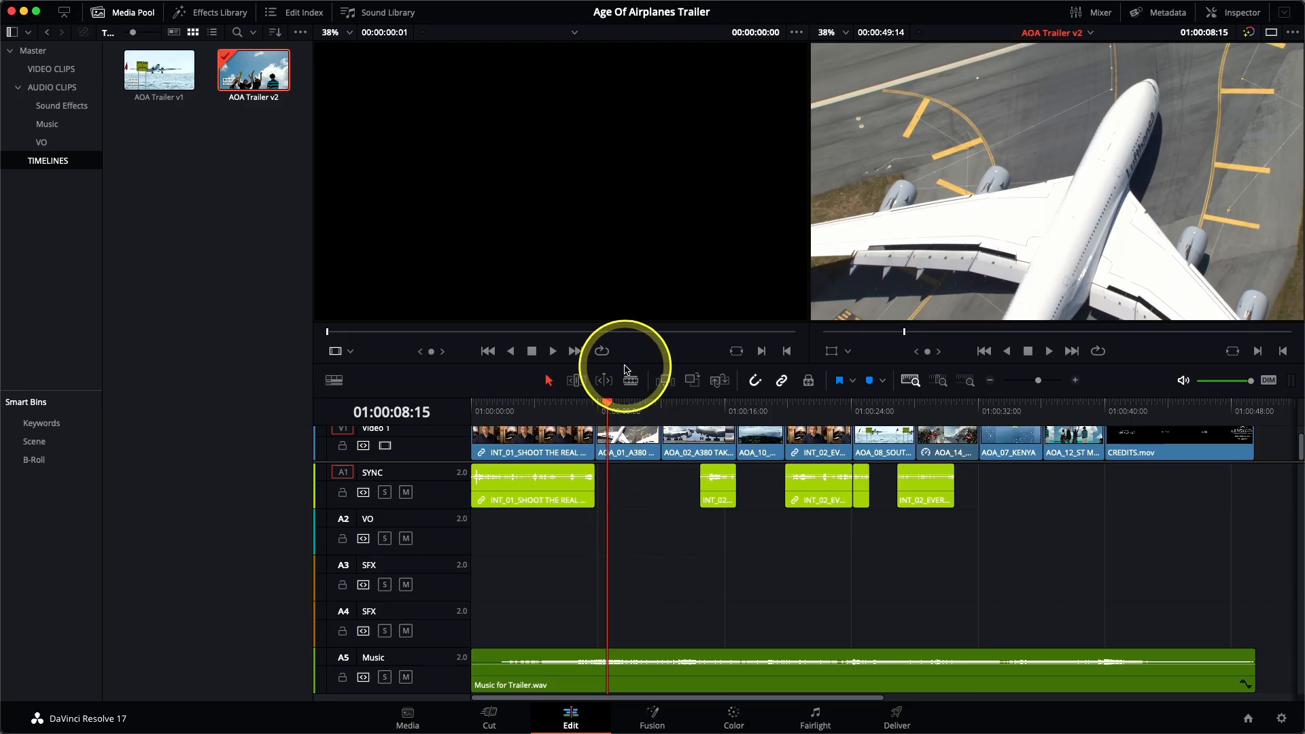
pyautogui.moveTo(627, 362); pyautogui.dragTo(625, 327)
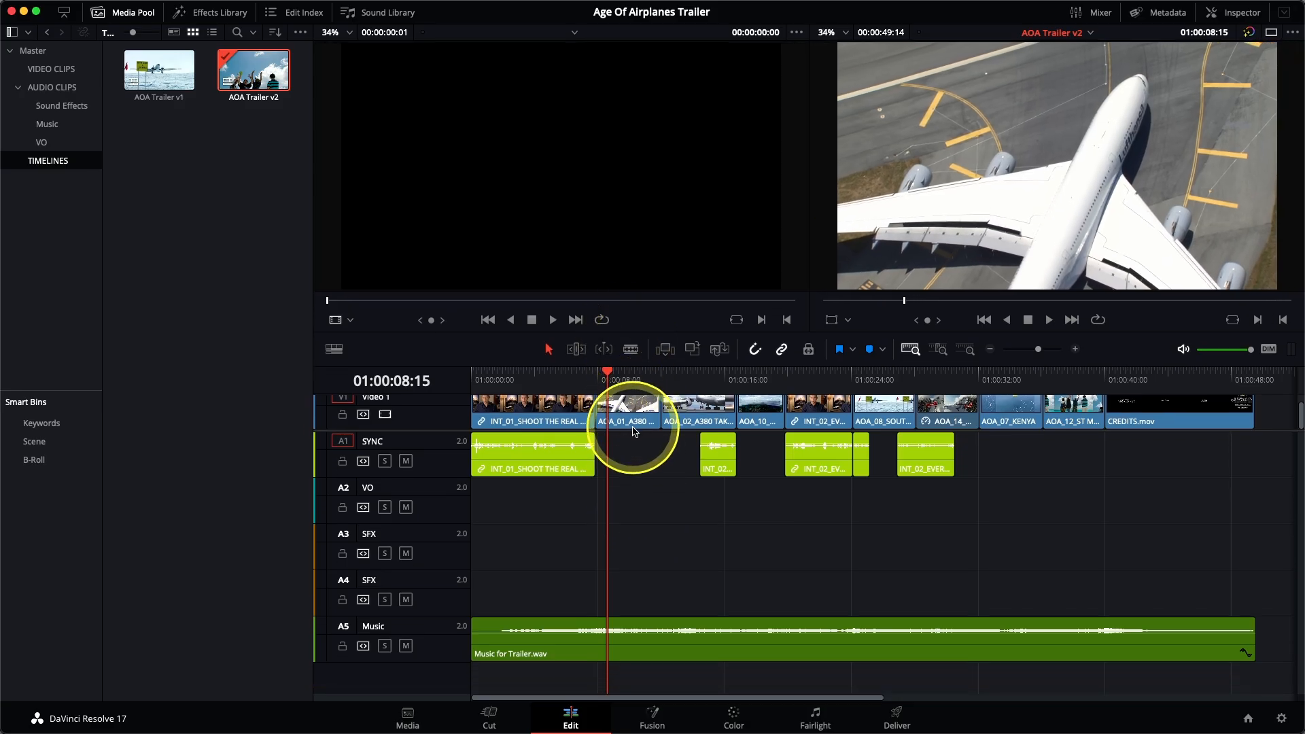
pyautogui.moveTo(632, 429); pyautogui.dragTo(631, 451)
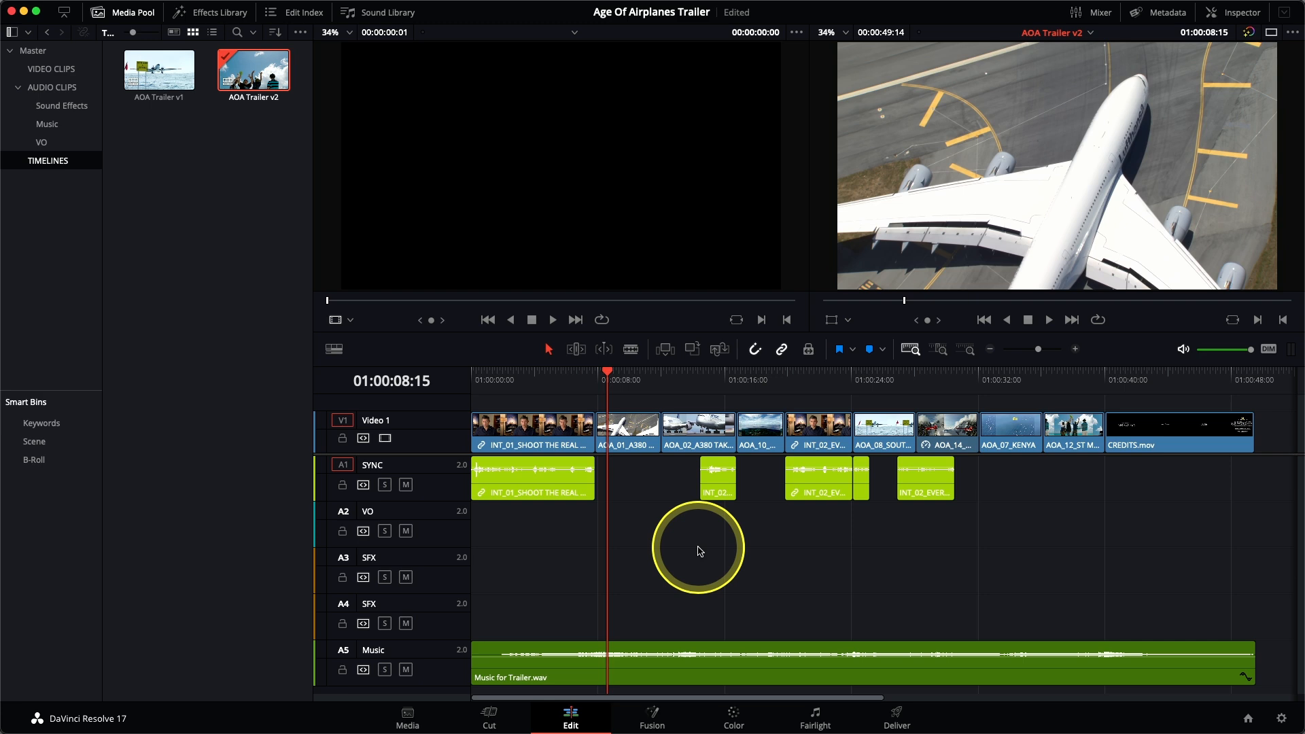
# Step: Load HF VO 1.wav from the VO bin into the source viewer and play it through from near its start
pyautogui.click(68, 145)
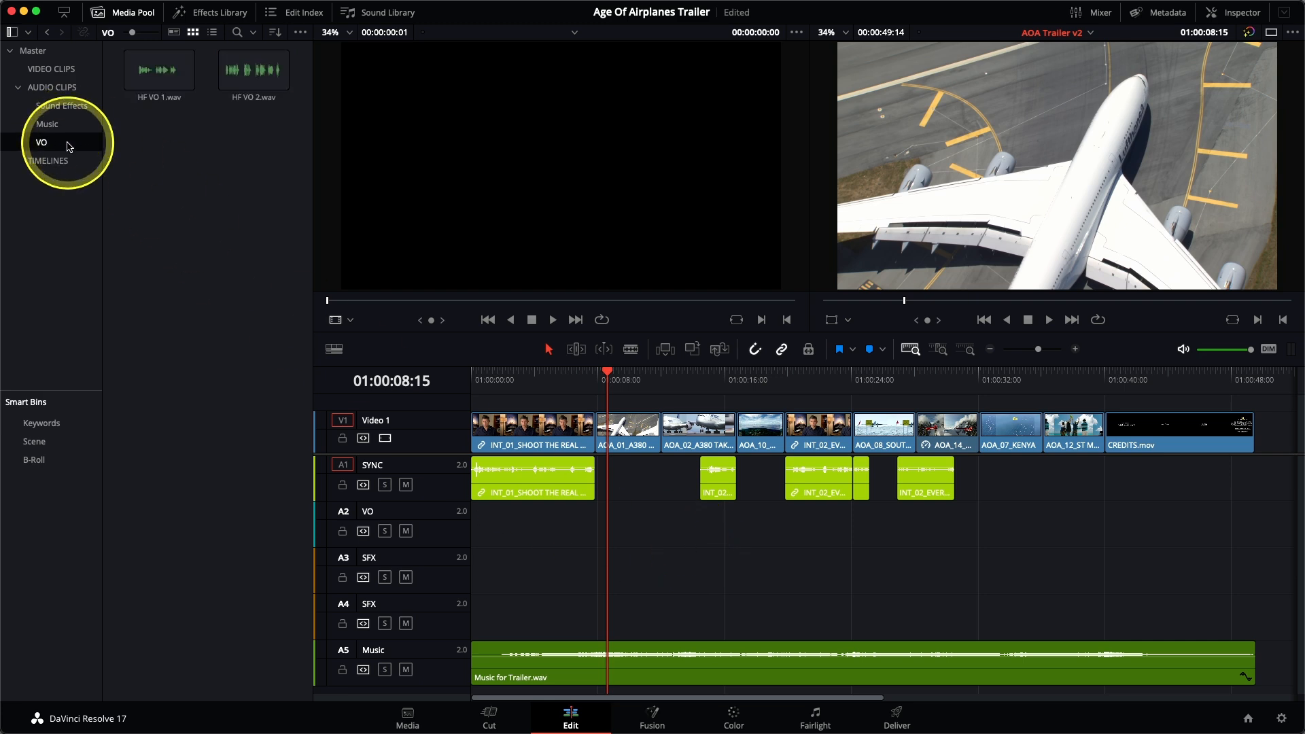
pyautogui.doubleClick(149, 87)
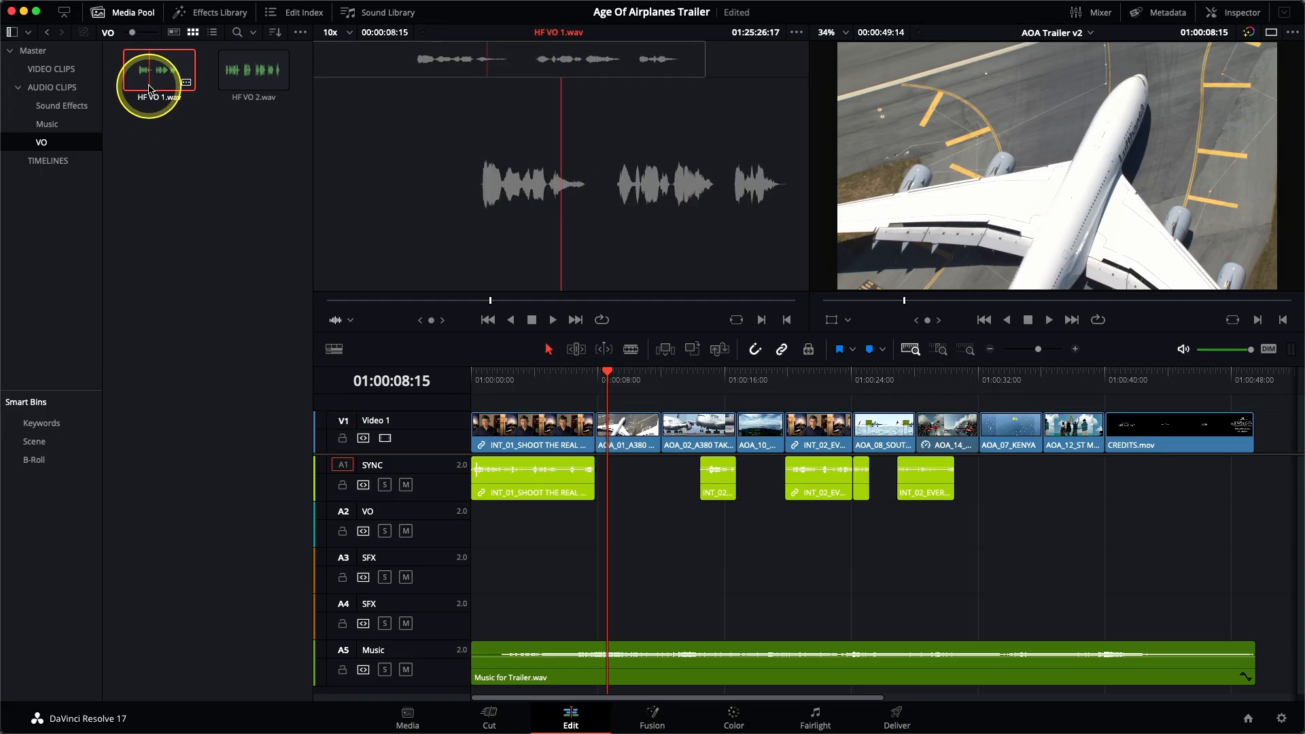
pyautogui.click(440, 301)
pyautogui.moveTo(434, 302); pyautogui.dragTo(340, 300)
pyautogui.press('space')
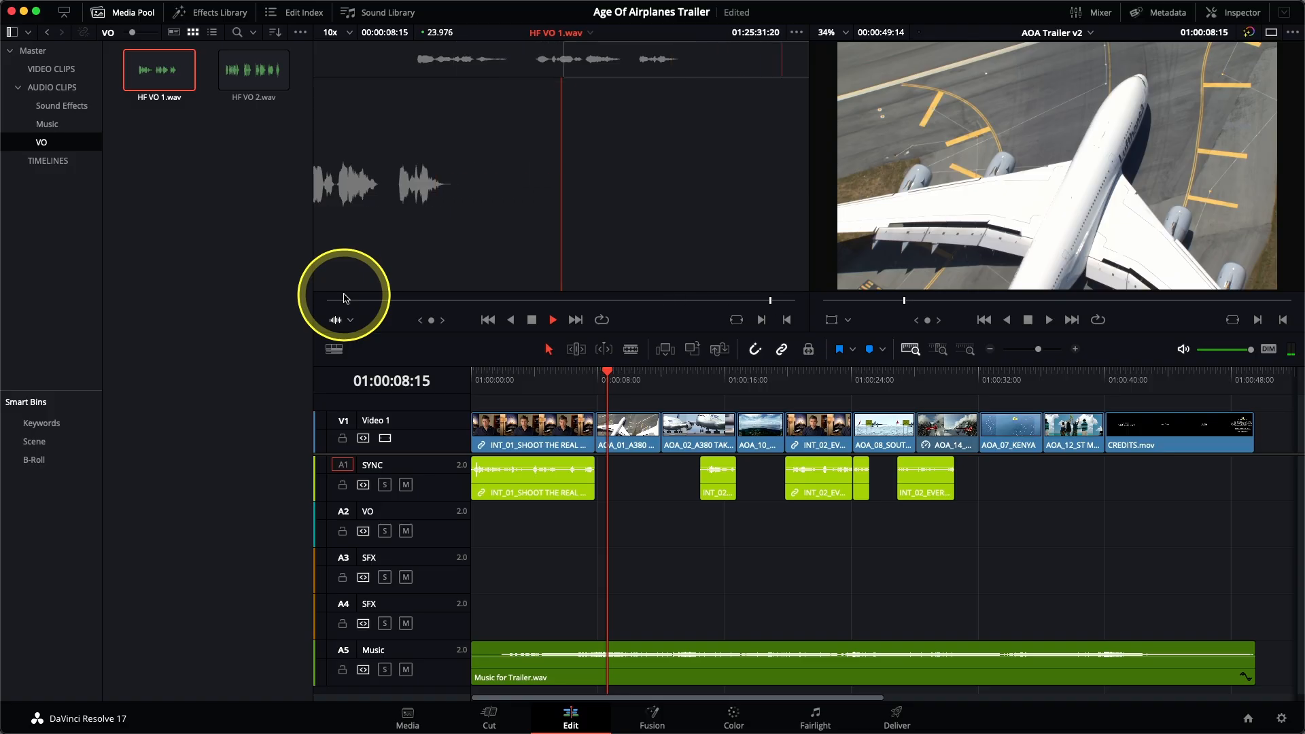
# Step: Mark the In point of HF VO 1.wav at 01:25:25:11 and its Out point at 01:25:30:02
pyautogui.click(422, 68)
pyautogui.moveTo(420, 70); pyautogui.dragTo(415, 74)
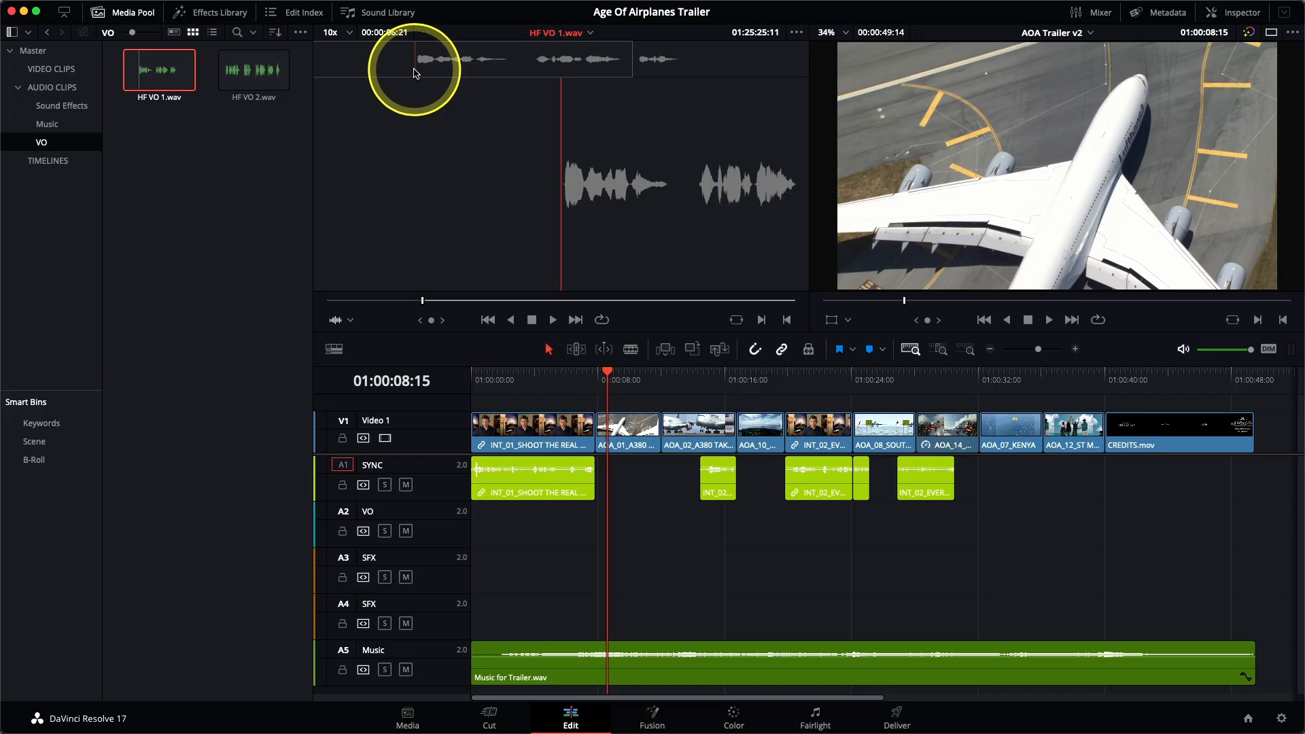
pyautogui.moveTo(415, 73); pyautogui.dragTo(682, 76)
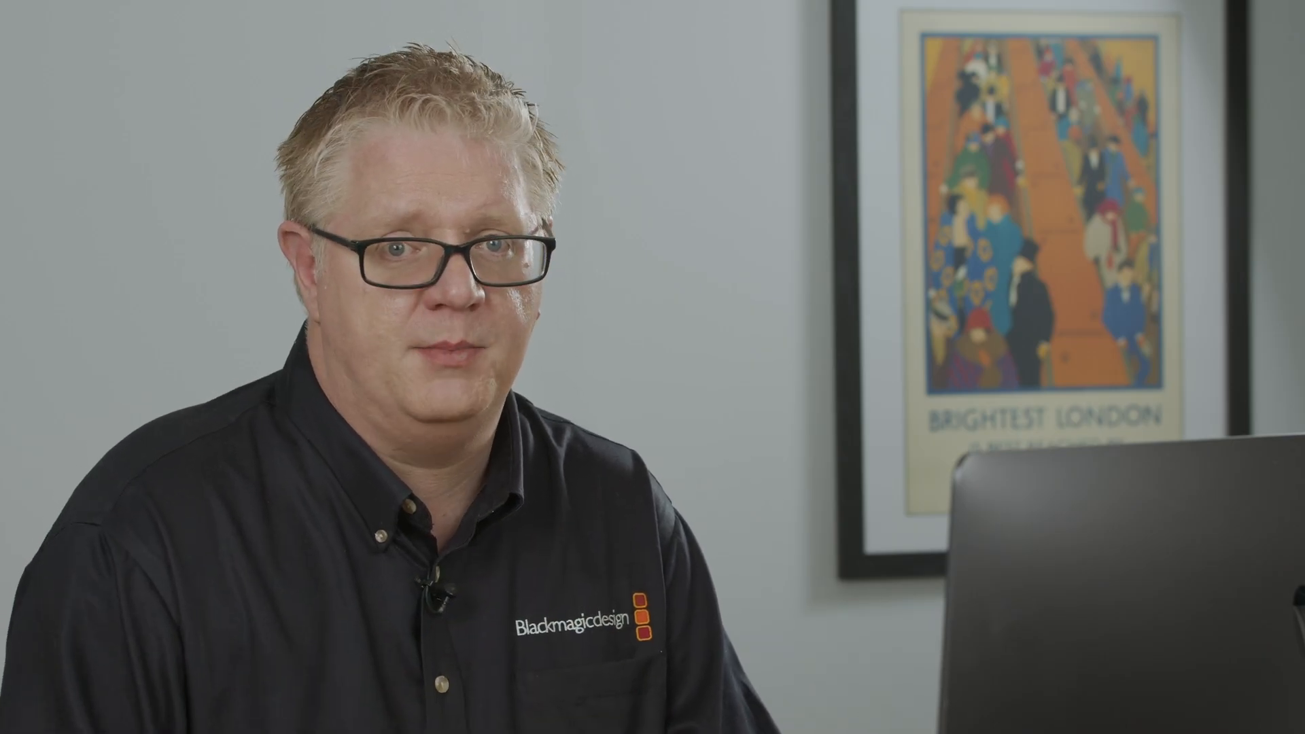
# Step: Route the source audio to the VO track (A2) and overwrite the marked part of HF VO 1.wav at the playhead
pyautogui.click(632, 513)
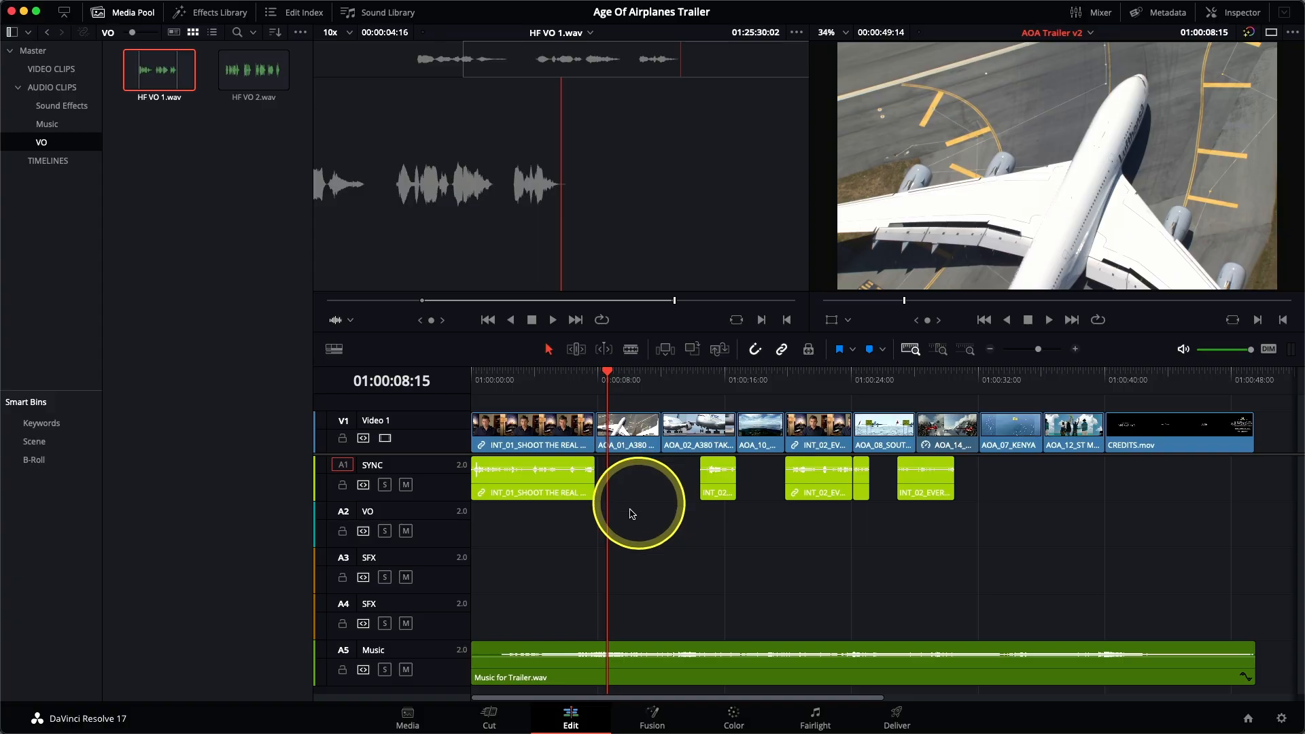
pyautogui.click(345, 514)
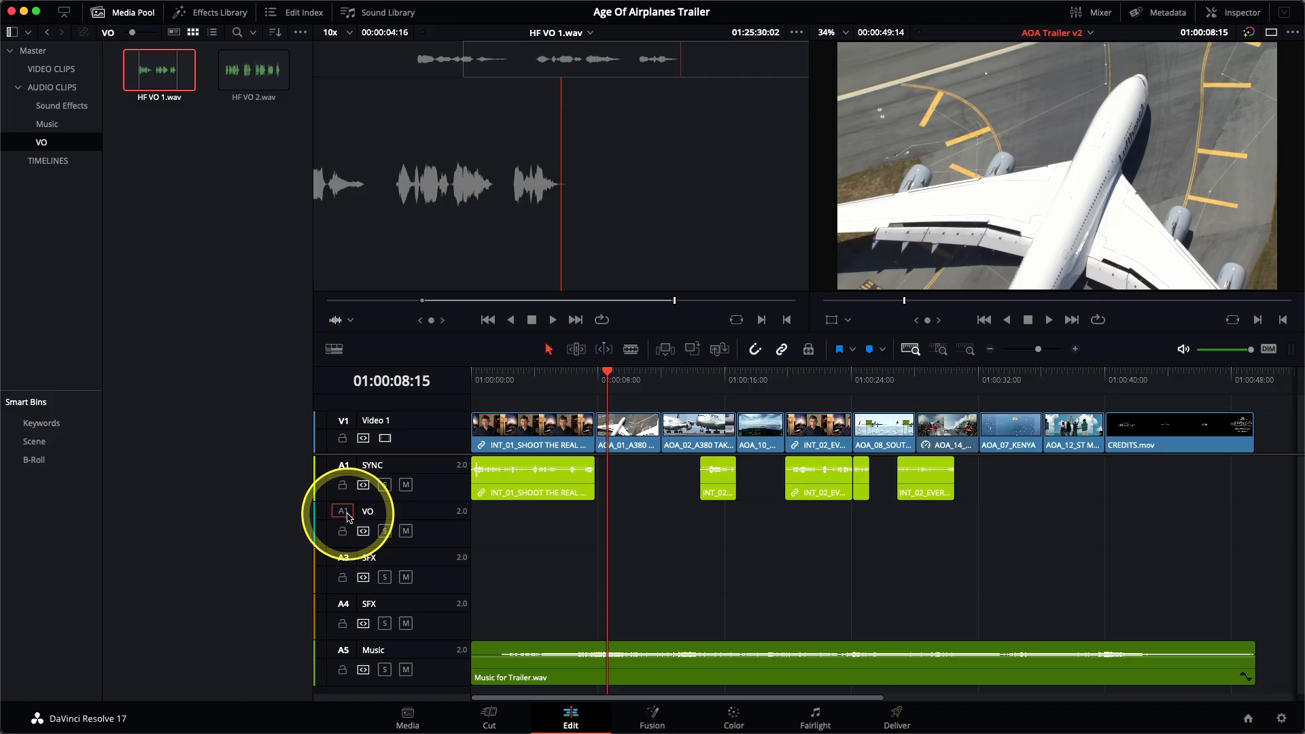
pyautogui.click(606, 169)
pyautogui.moveTo(853, 206); pyautogui.dragTo(725, 198)
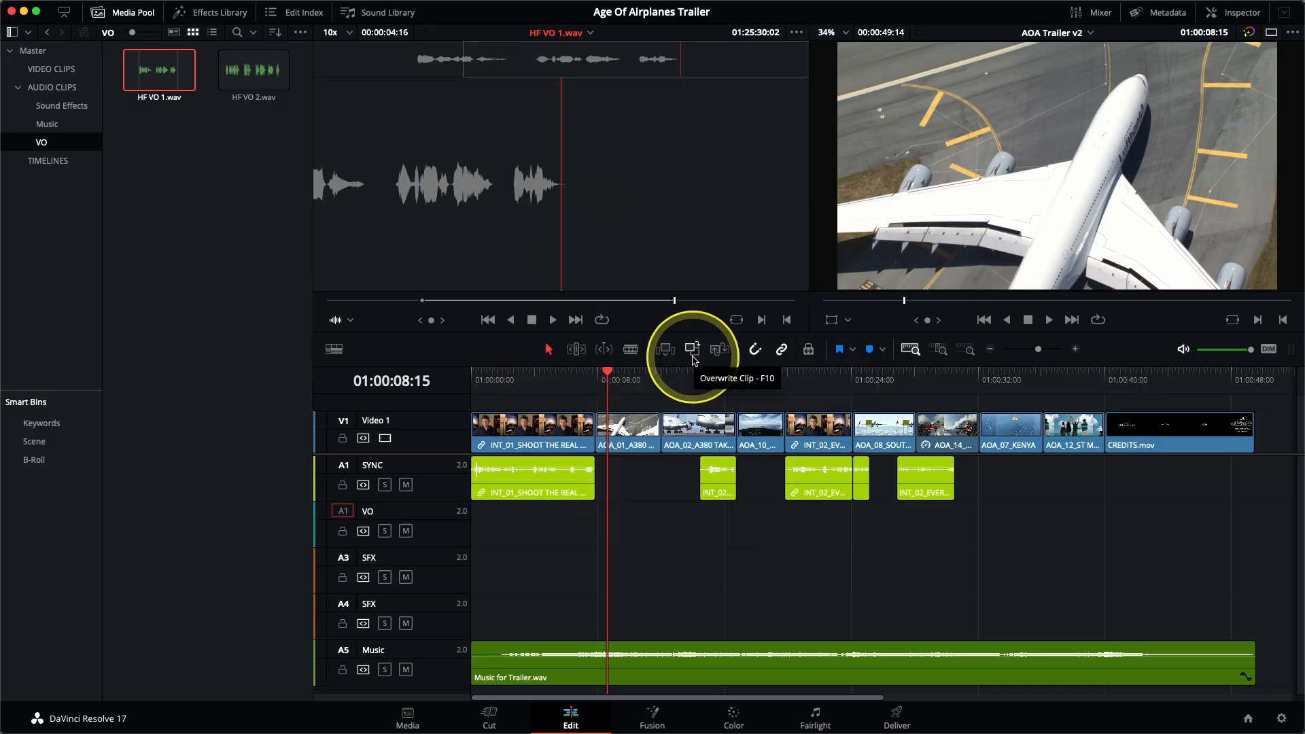
pyautogui.click(692, 350)
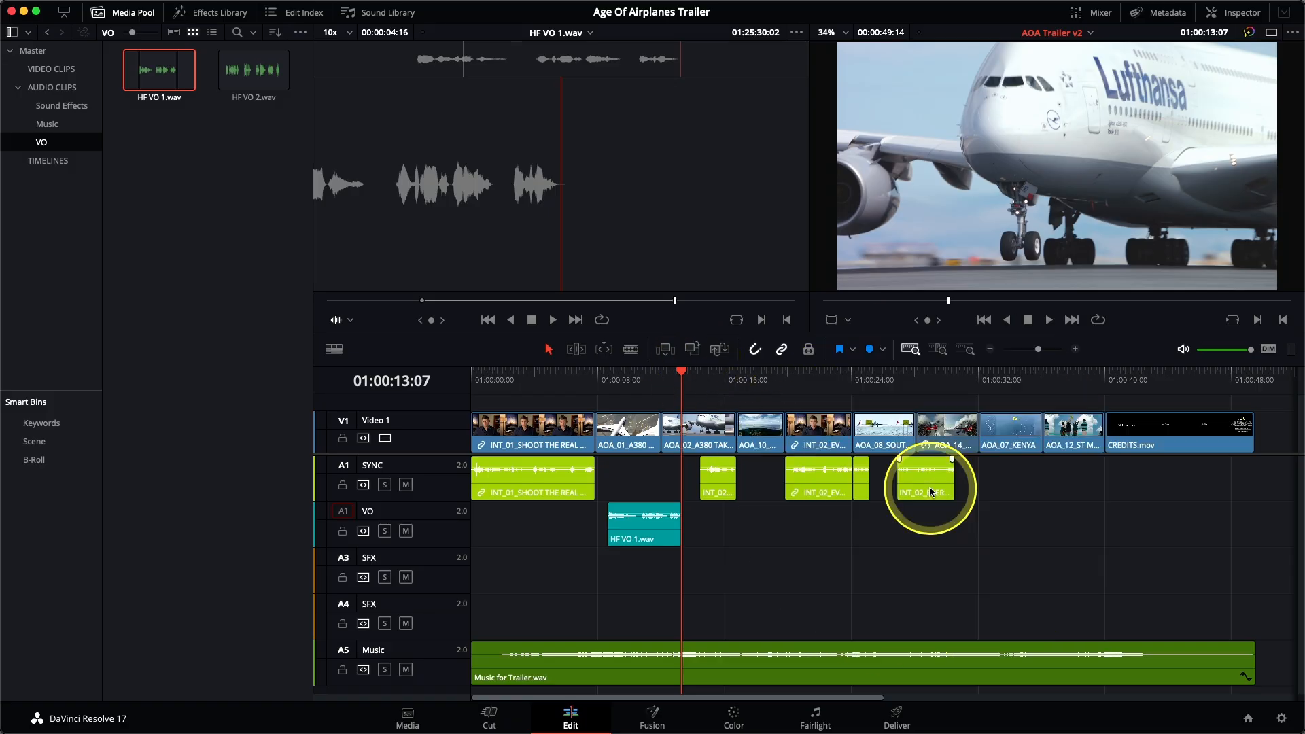
# Step: Place the playhead at 01:00:32:03 on the timeline and load HF VO 2.wav into the source viewer for listening
pyautogui.click(980, 381)
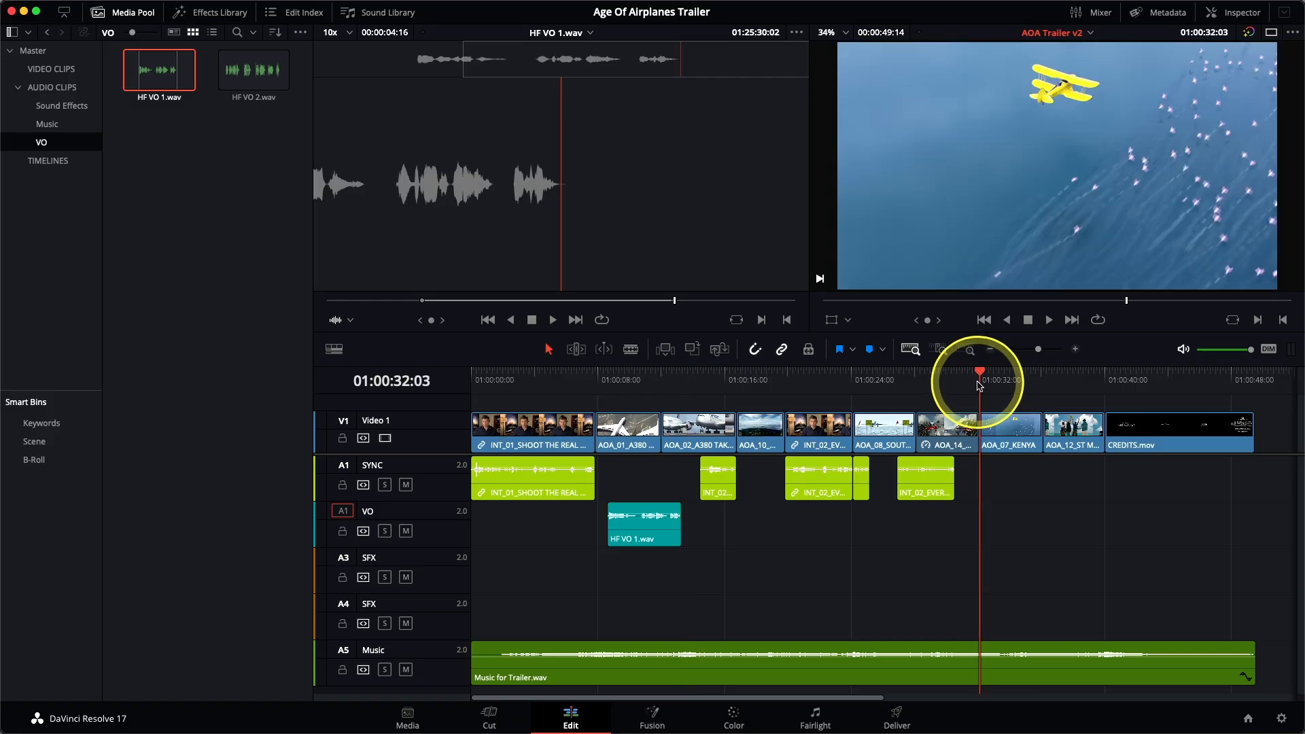
pyautogui.click(257, 85)
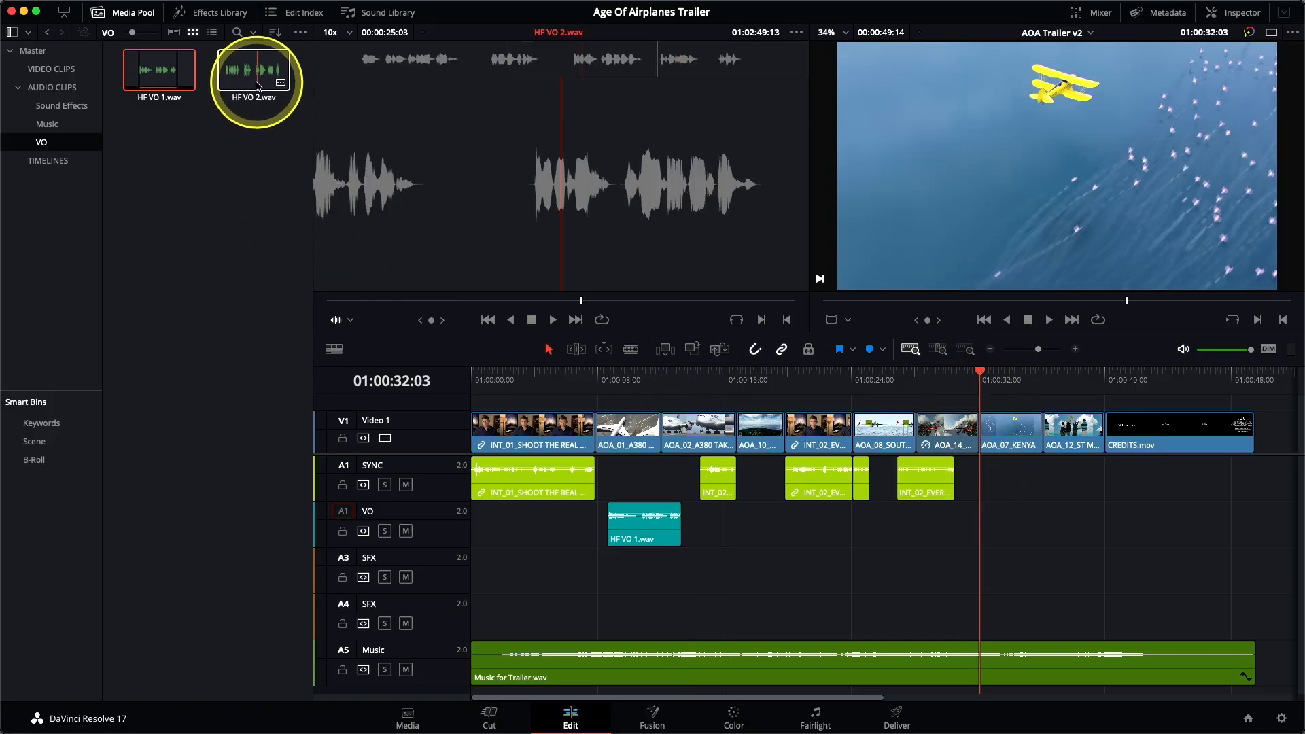
pyautogui.moveTo(368, 70); pyautogui.dragTo(355, 68)
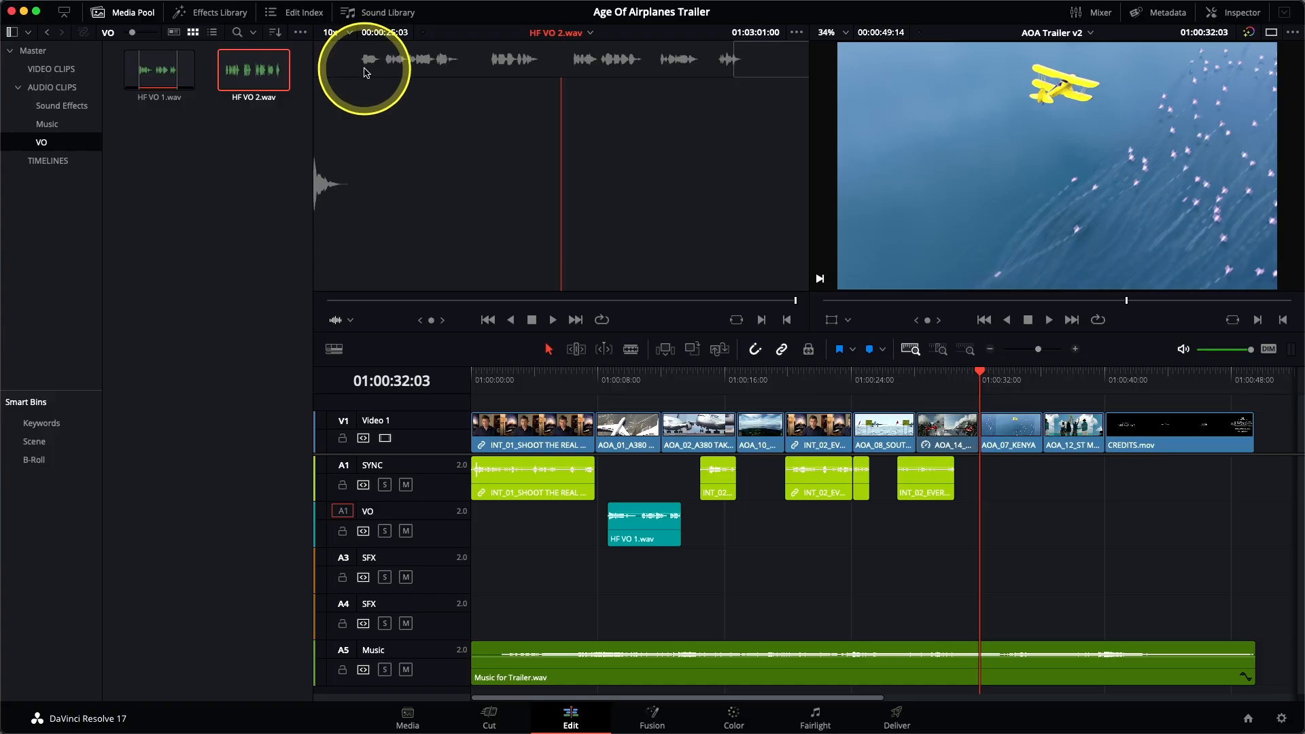
# Step: Mark HF VO 2.wav from 01:02:39:11 to 01:02:43:15 and overwrite that range onto the VO track at the playhead
pyautogui.click(366, 72)
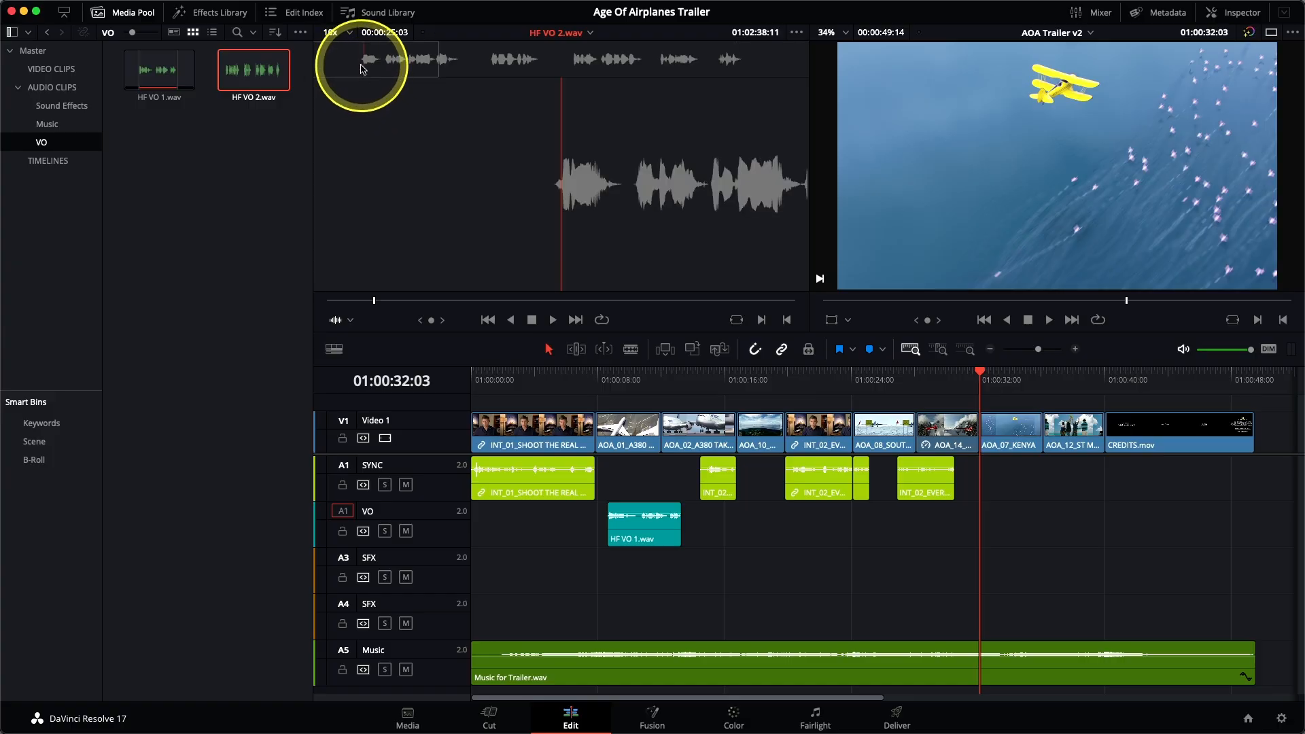
pyautogui.press('space')
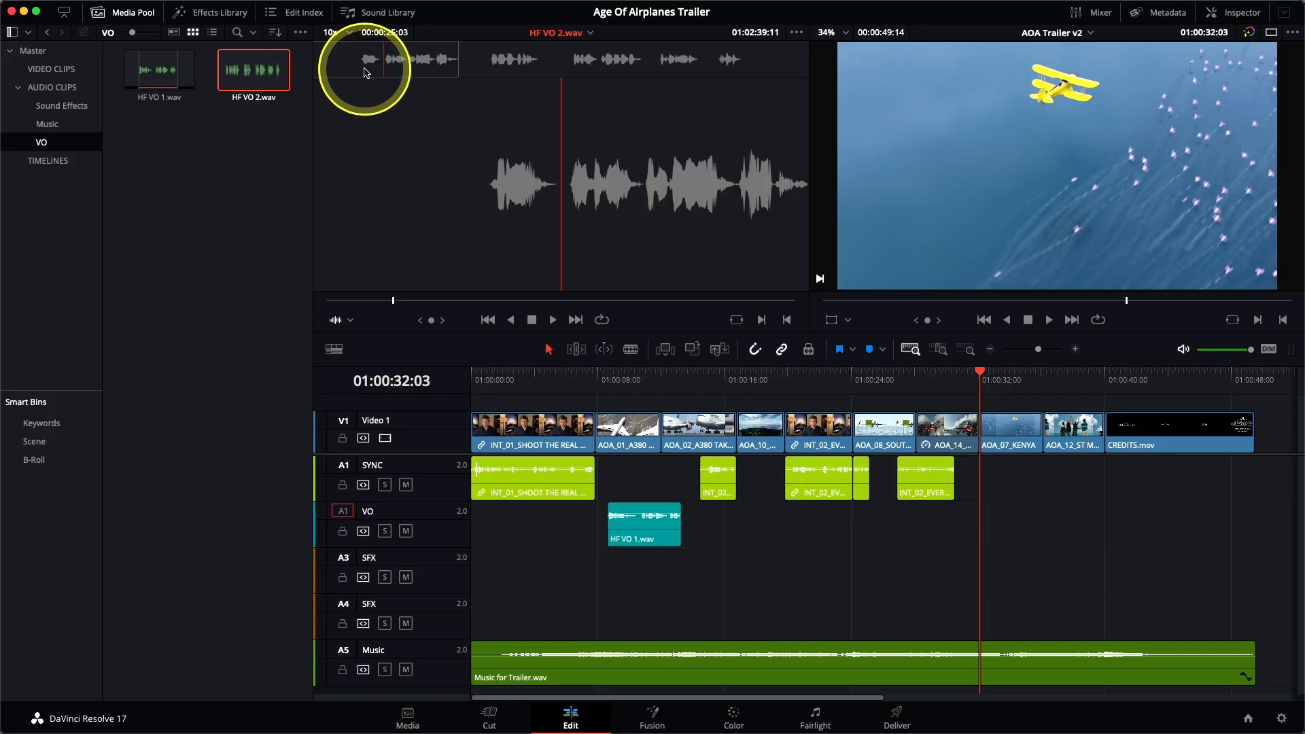
pyautogui.press('i')
pyautogui.press('space')
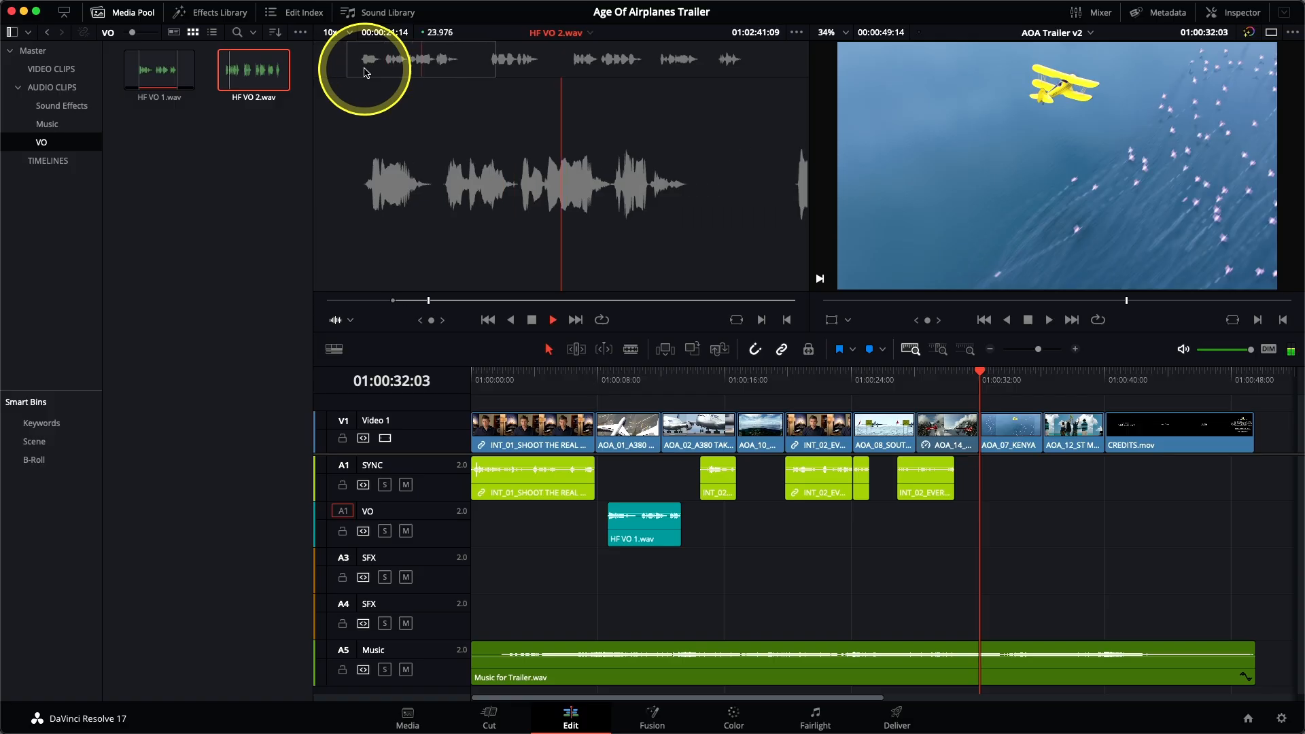
pyautogui.press('space')
pyautogui.press('o')
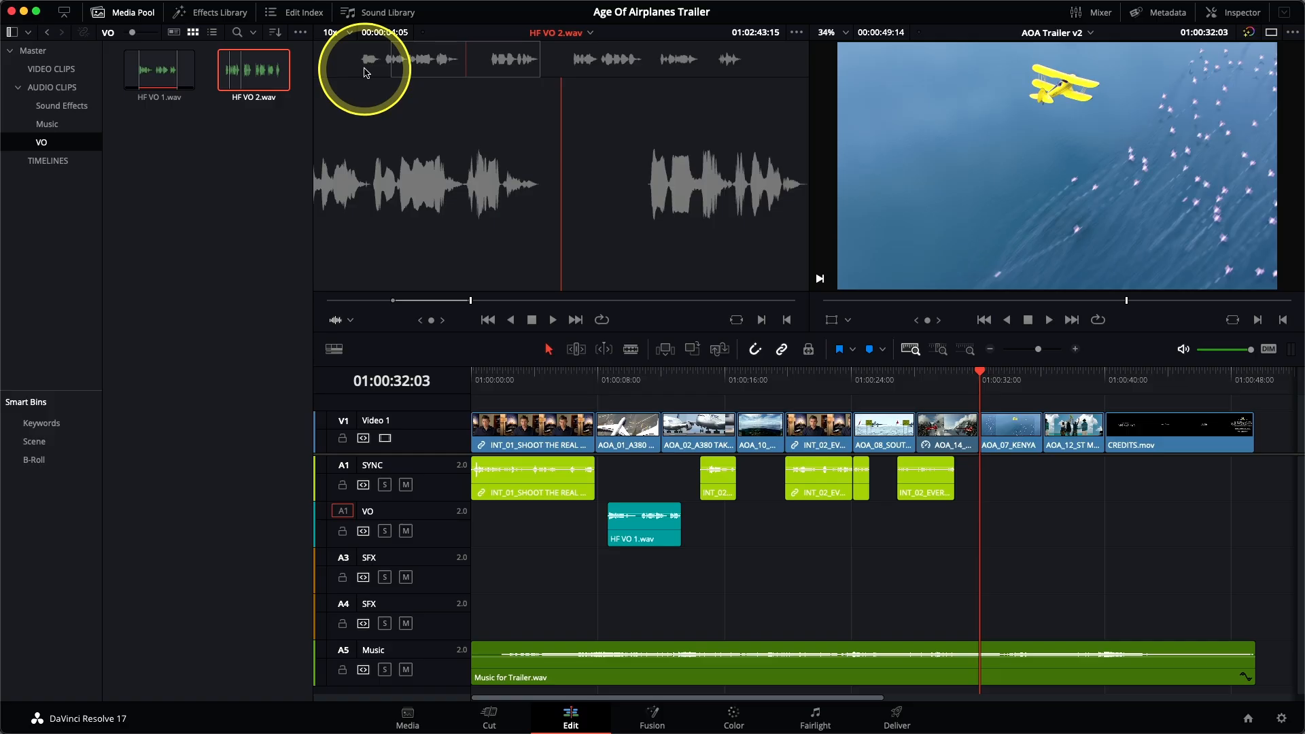
pyautogui.press('F10')
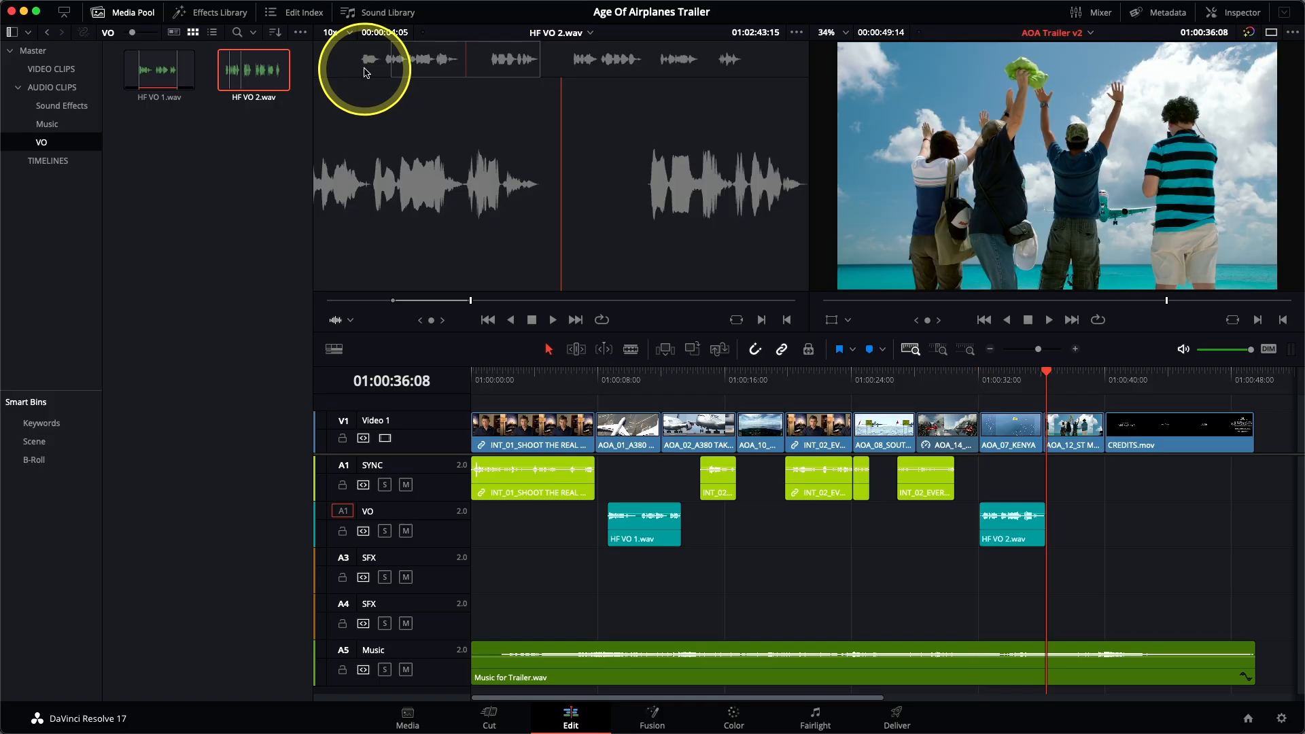
# Step: Mark a second range of HF VO 2.wav starting at 01:02:53:06, lasting 00:00:04:22, and overwrite it directly after the previous VO clip
pyautogui.click(652, 72)
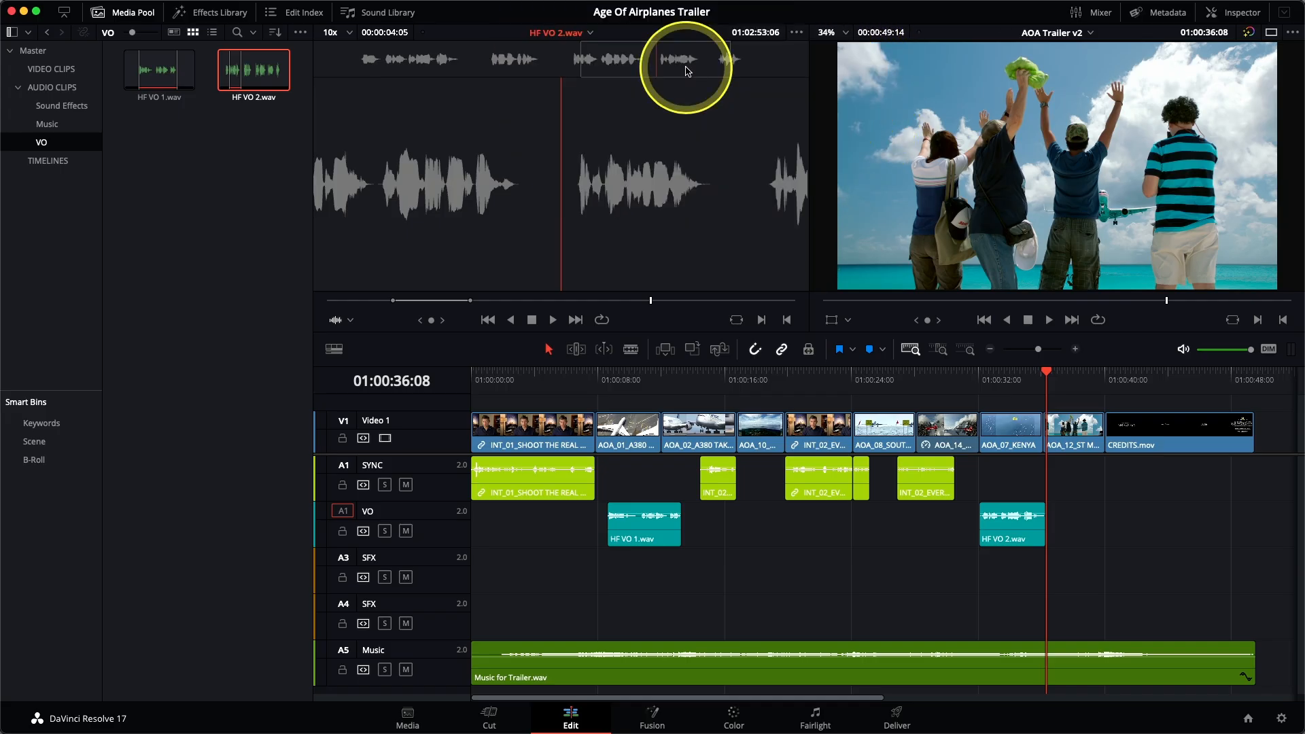
pyautogui.press('space')
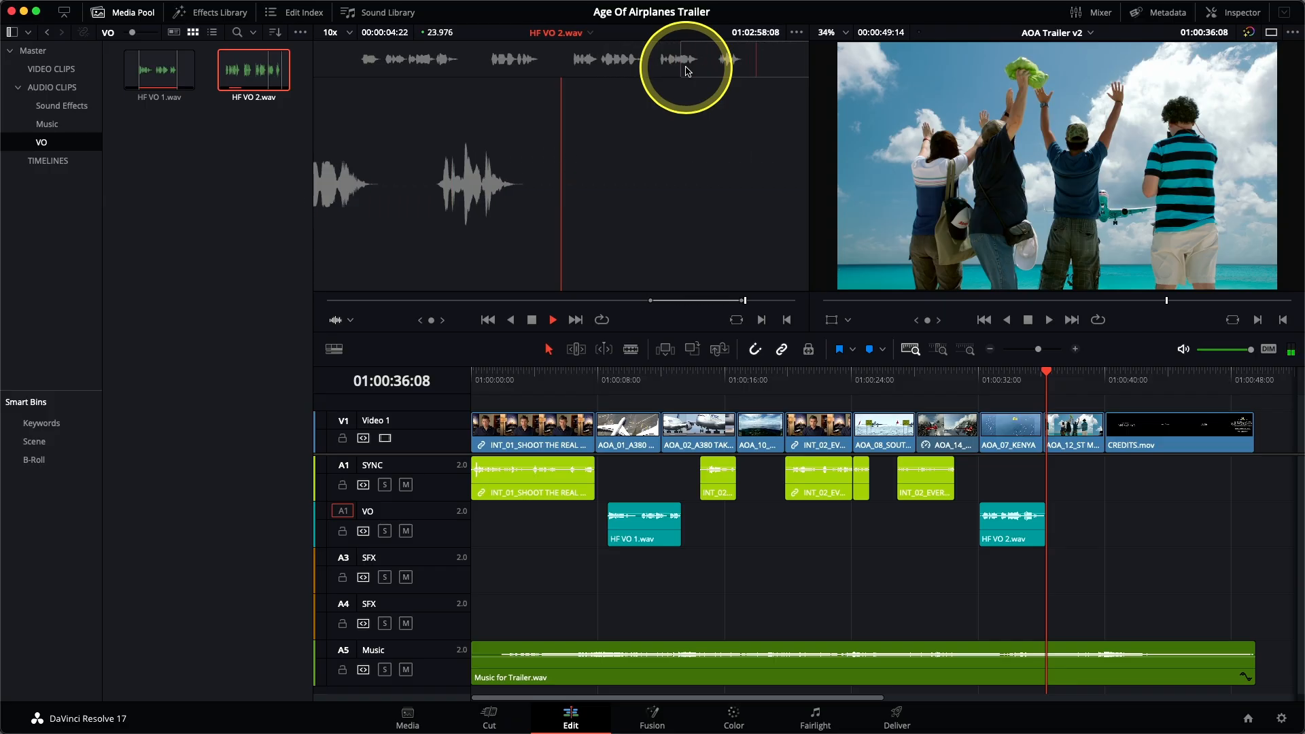
pyautogui.press('space')
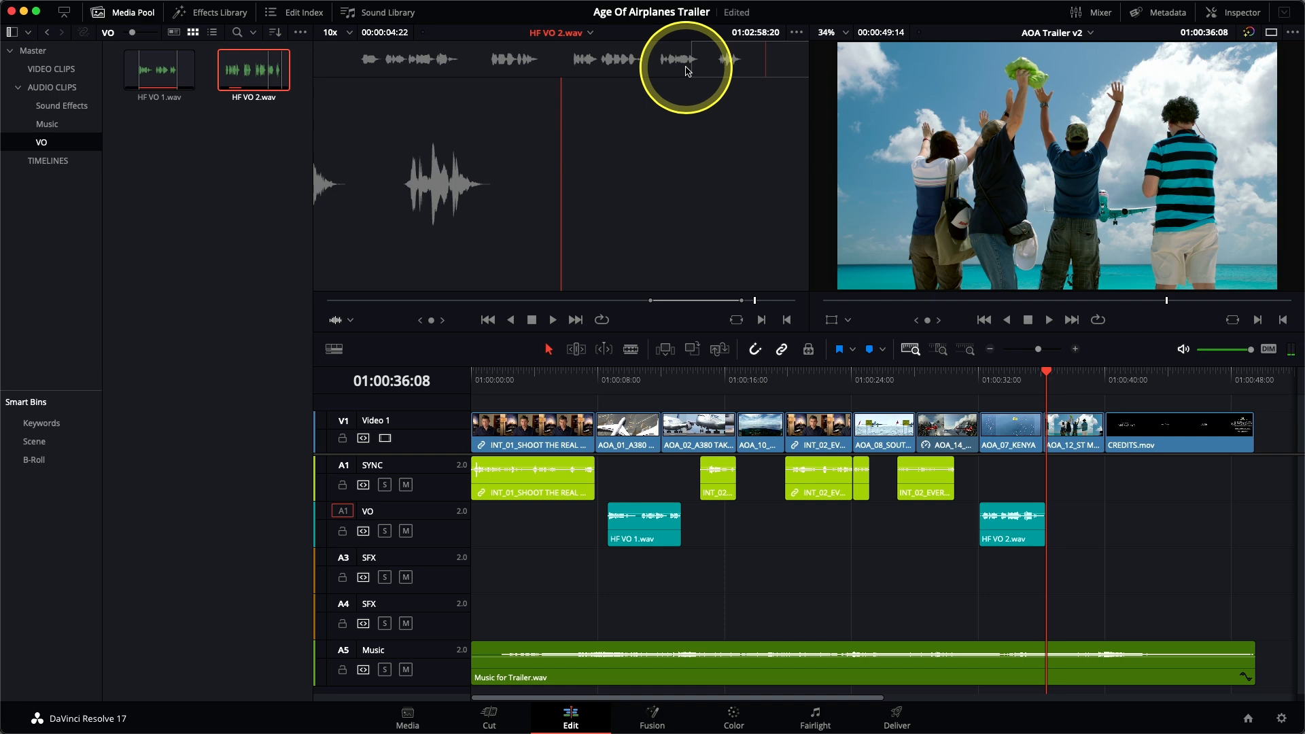
pyautogui.press('F10')
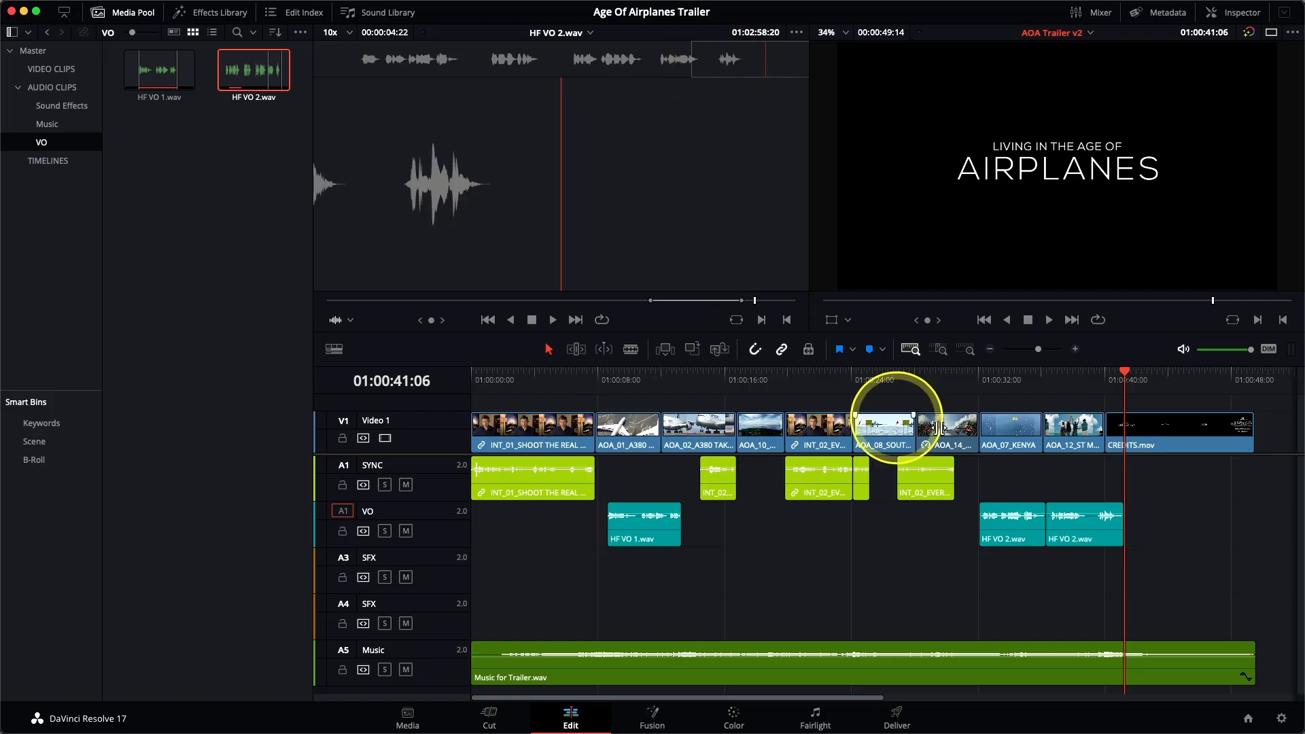
# Step: Place the playhead at 01:00:36:03 and move the last INT_02 interview clip on the SYNC track about one second earlier
pyautogui.click(1044, 393)
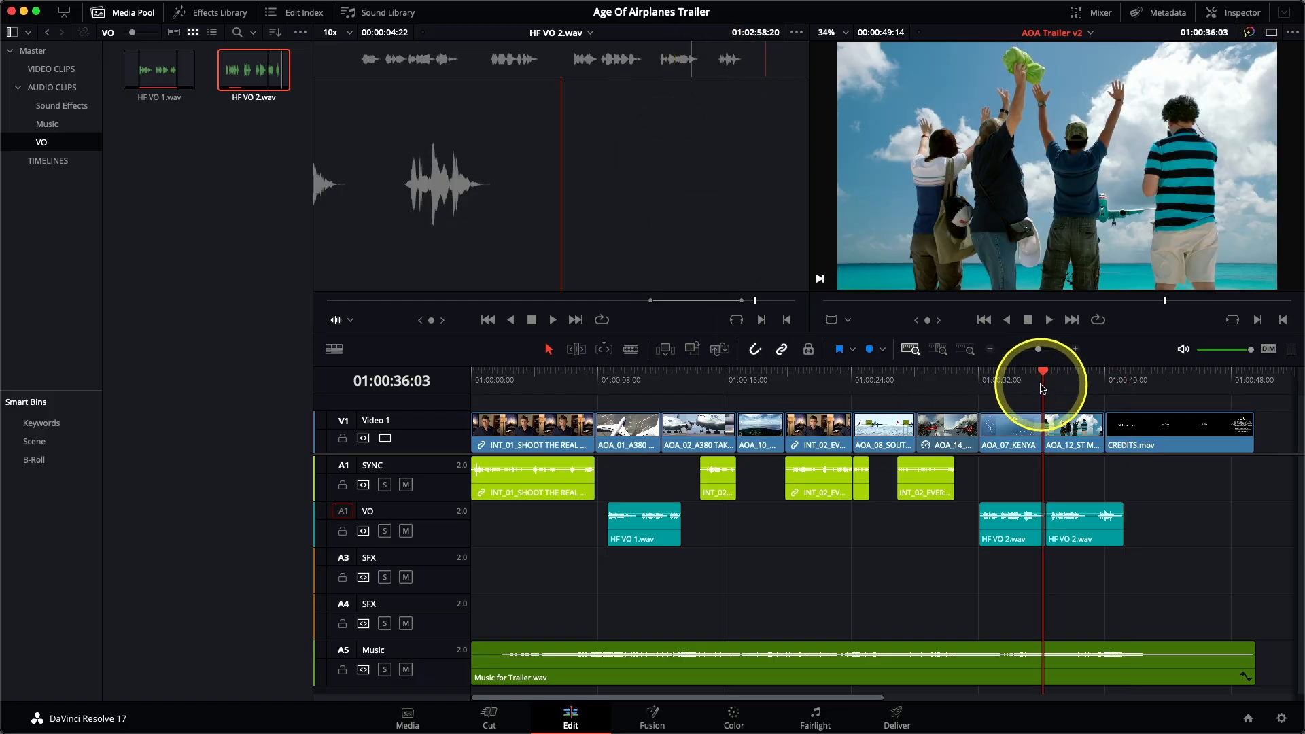
pyautogui.click(940, 352)
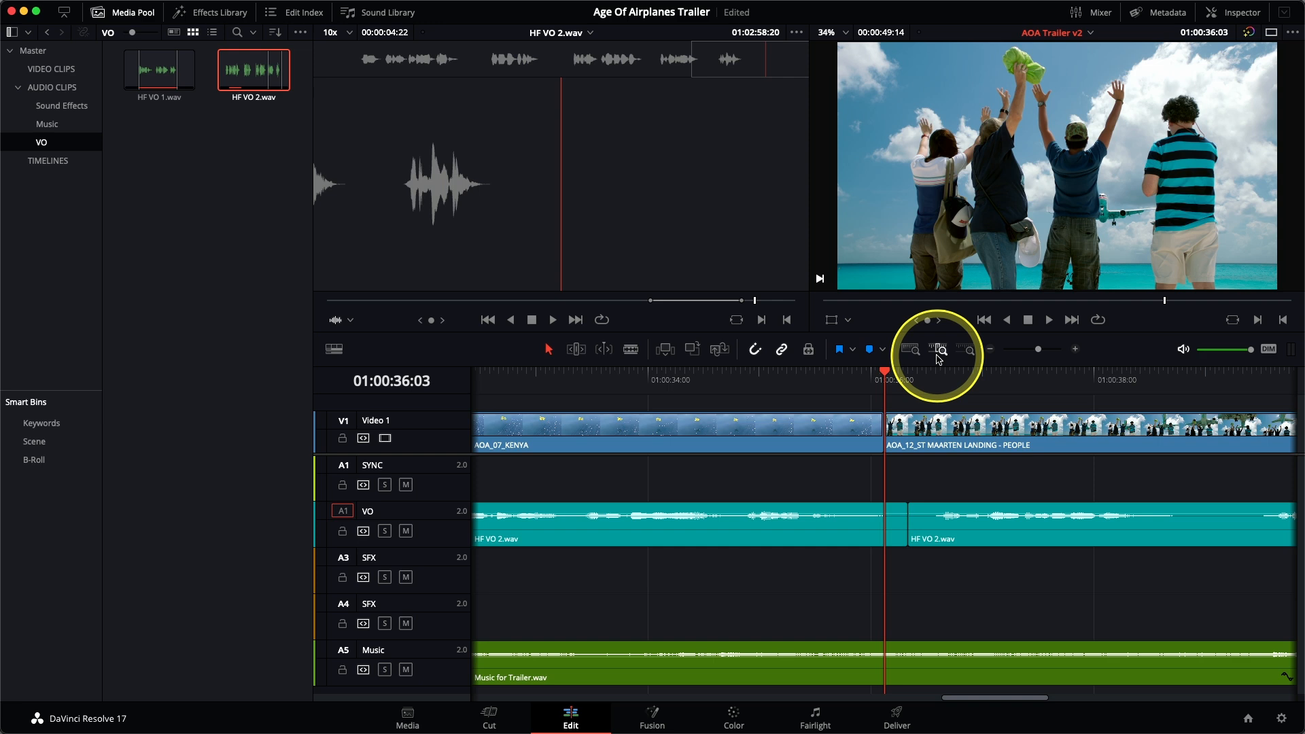
pyautogui.click(939, 352)
pyautogui.click(937, 354)
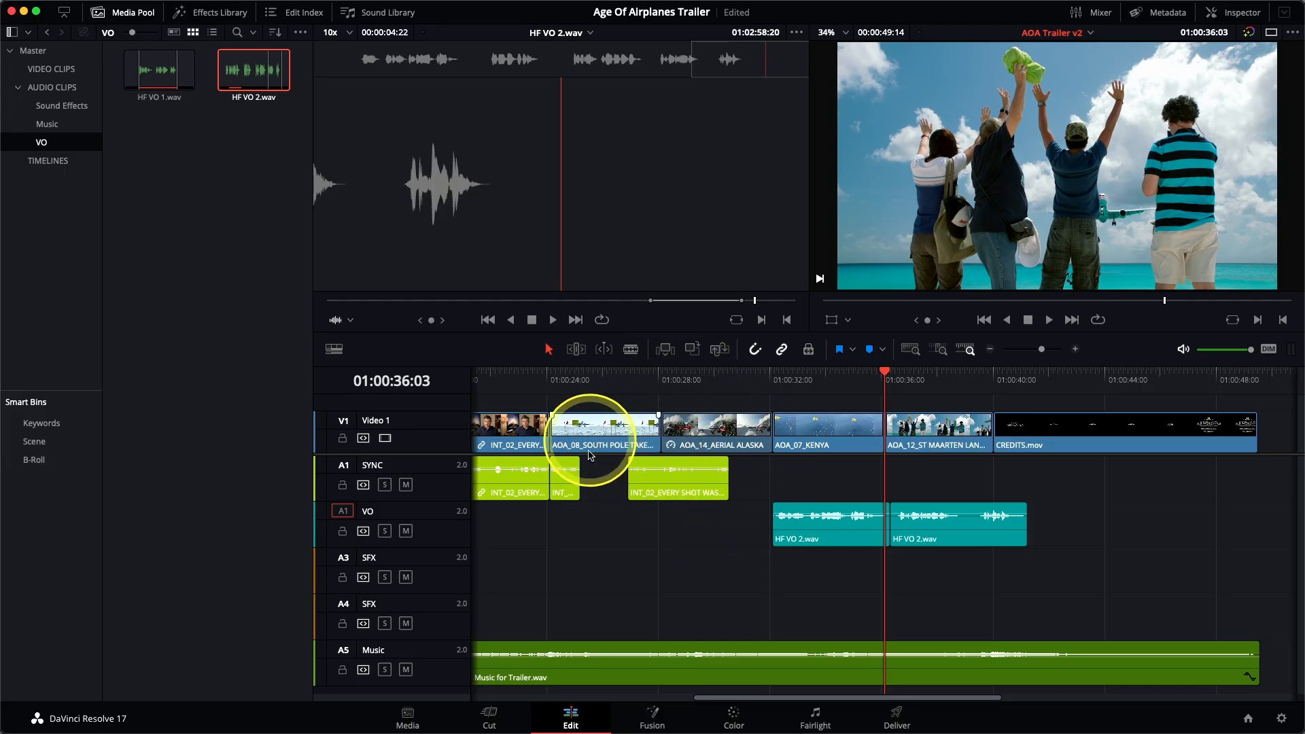
pyautogui.moveTo(679, 503); pyautogui.dragTo(651, 504)
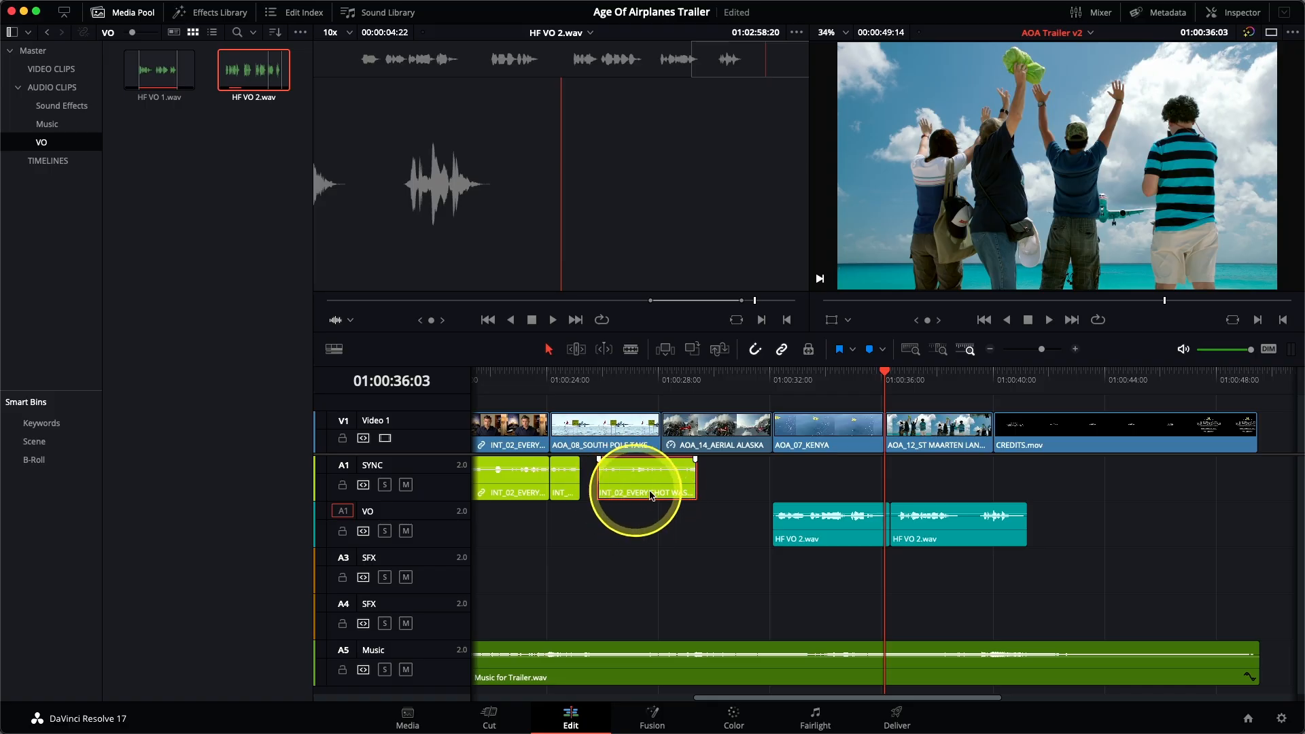
# Step: Select both HF VO 2.wav clips on the VO track and move them together about two seconds earlier
pyautogui.moveTo(740, 527); pyautogui.dragTo(943, 543)
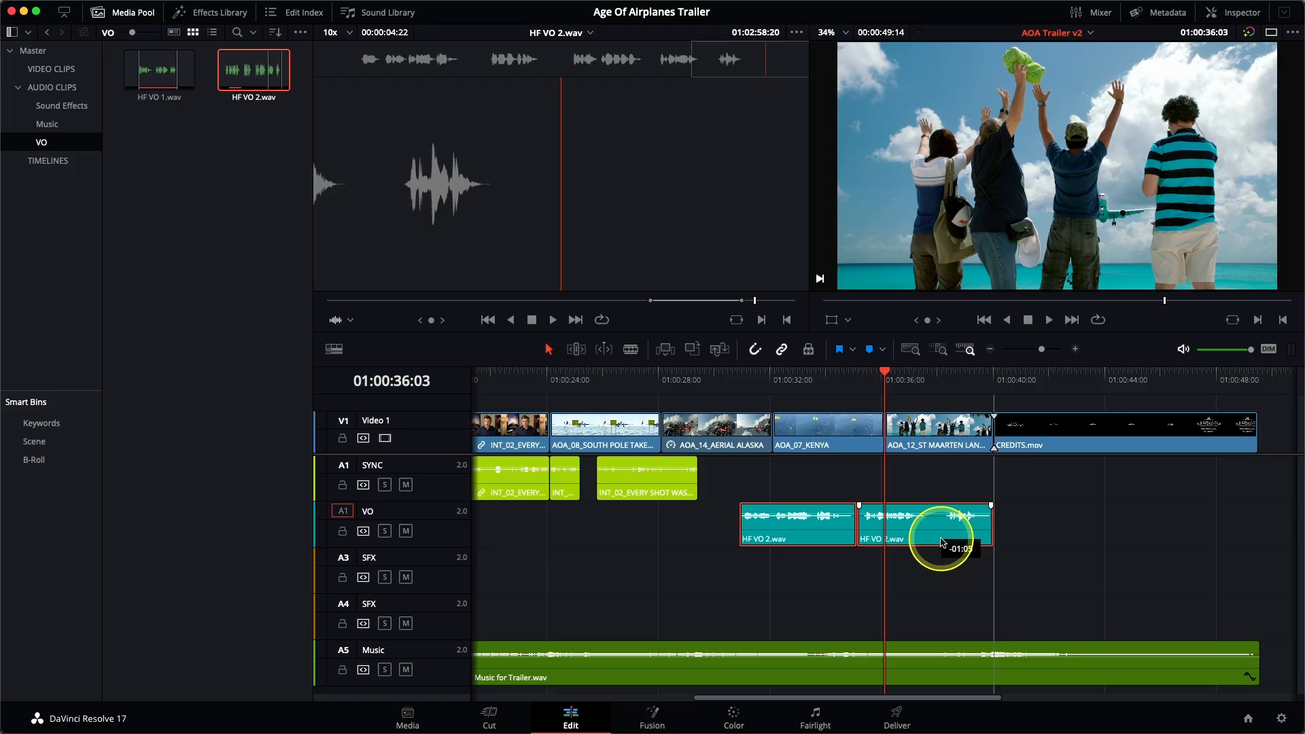
pyautogui.moveTo(942, 542); pyautogui.dragTo(925, 544)
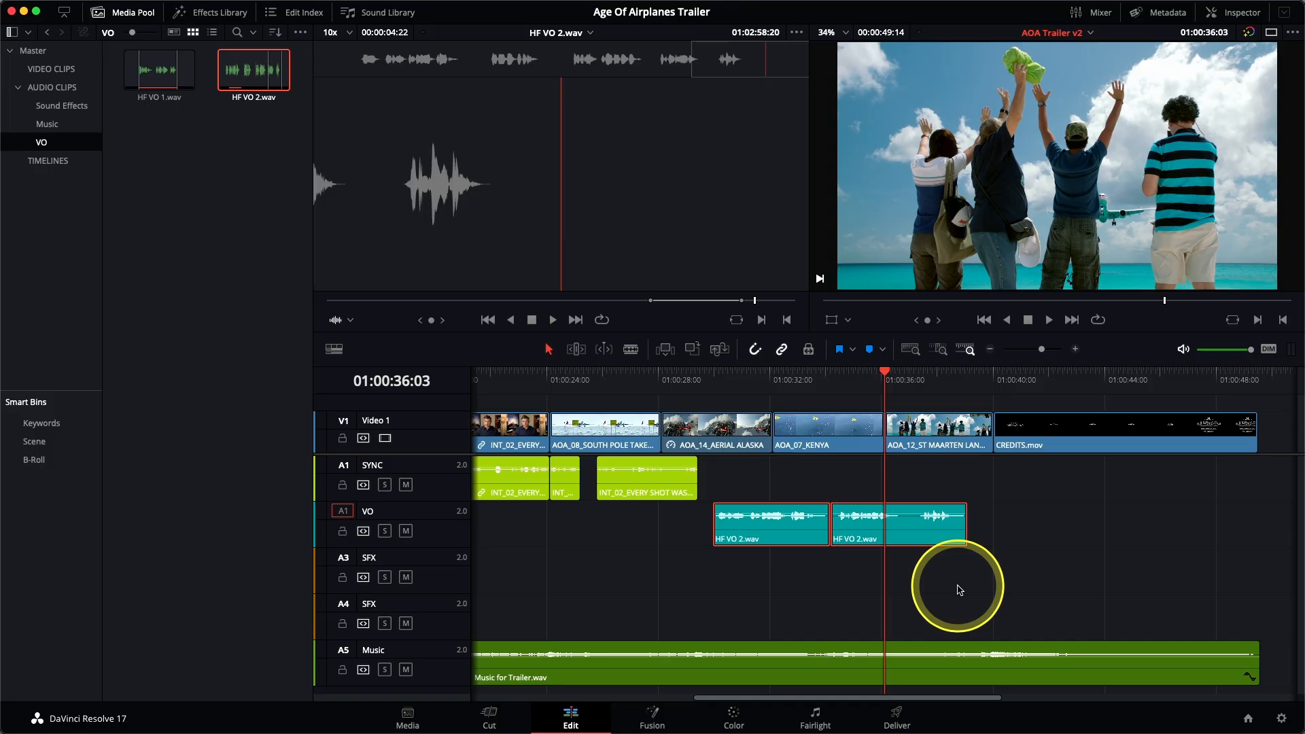
# Step: Split the second HF VO 2.wav clip at 01:00:37:06 and move its ending portion about half a second earlier to shorten the pause
pyautogui.click(902, 378)
pyautogui.moveTo(902, 379); pyautogui.dragTo(914, 391)
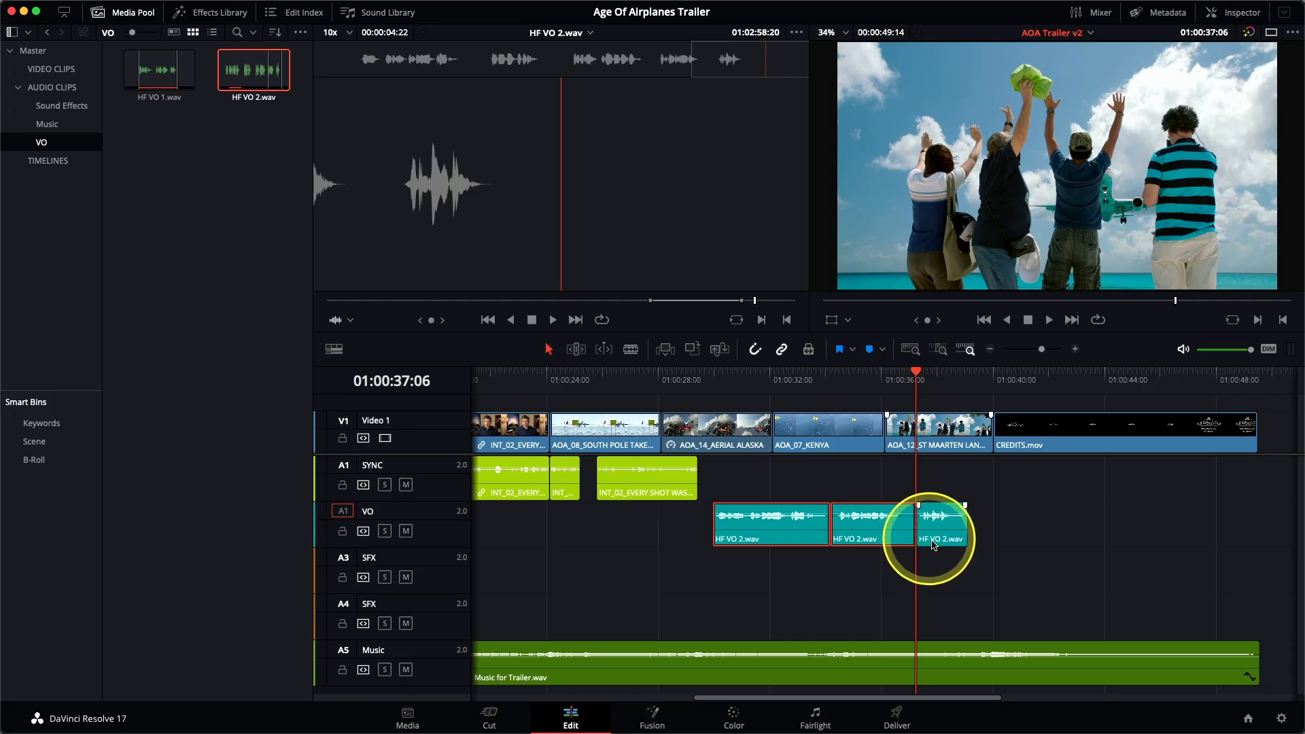
pyautogui.moveTo(939, 538); pyautogui.dragTo(930, 544)
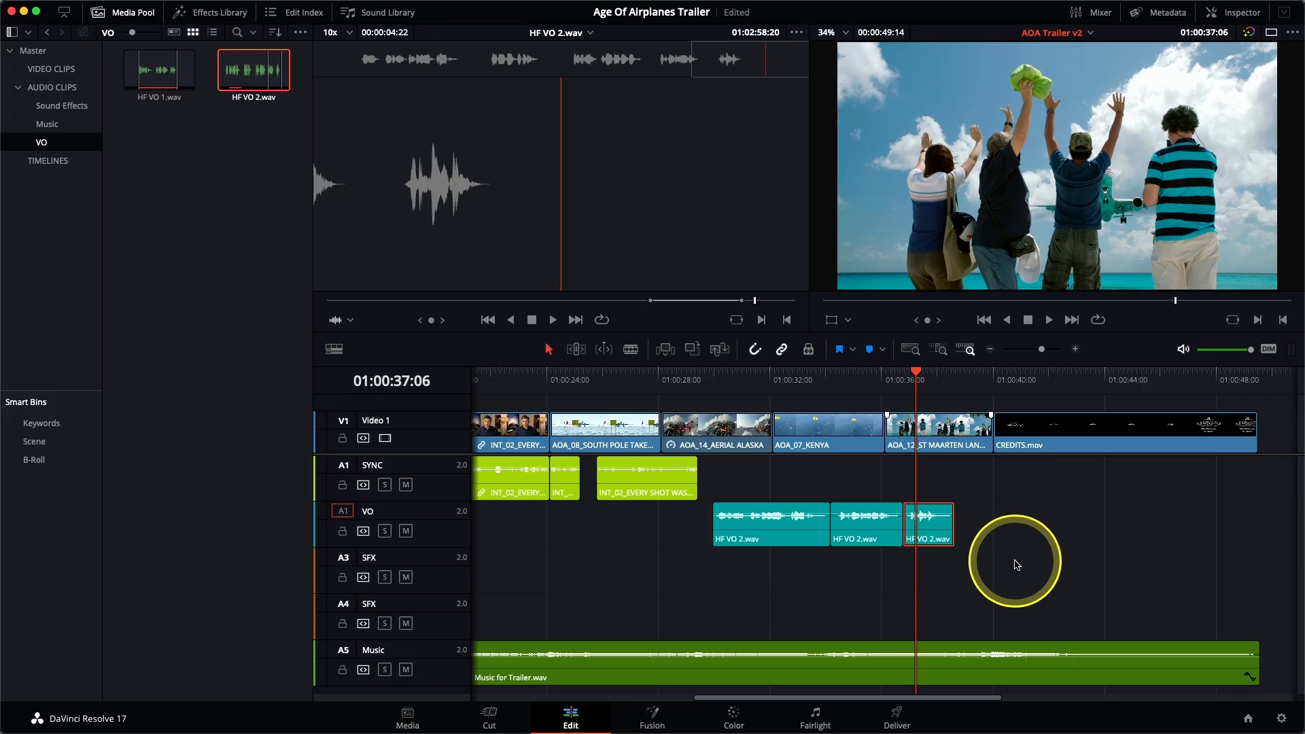
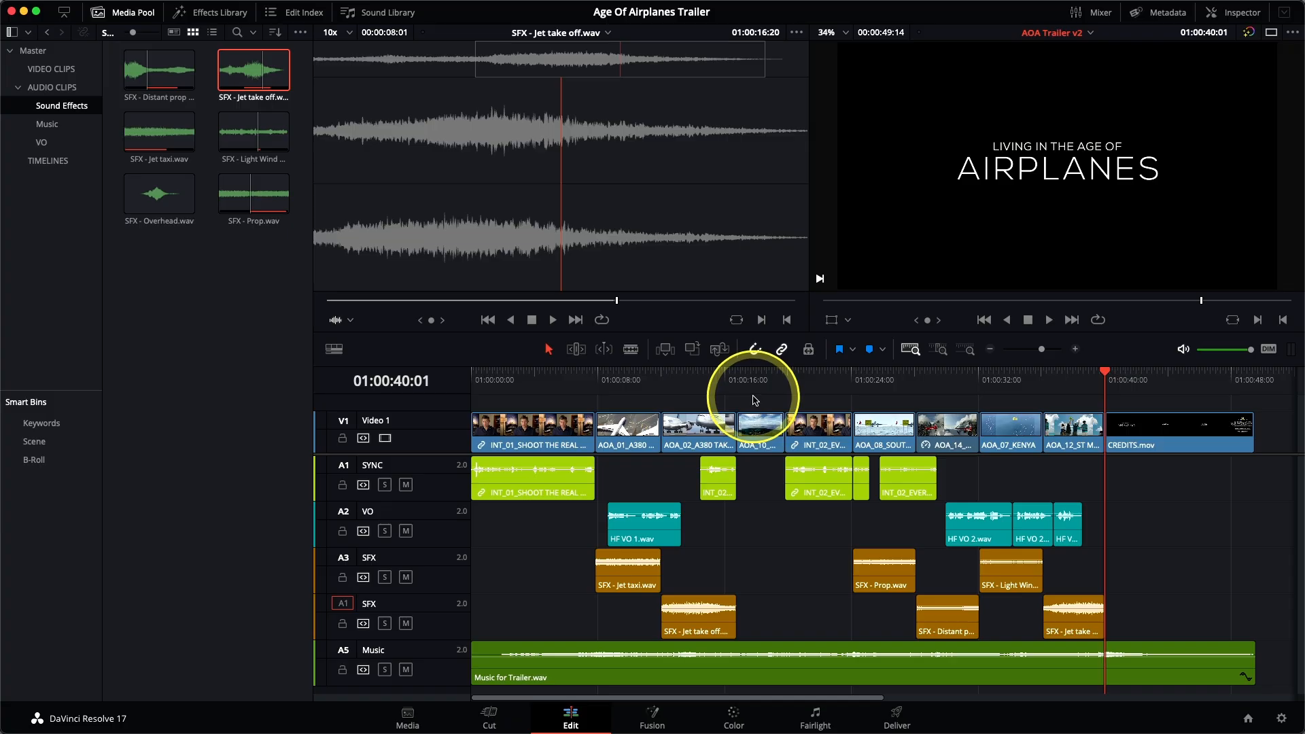
# Step: Place the timeline playhead at 01:00:17:13, where the seaplane passes overhead in the reef shot
pyautogui.click(754, 400)
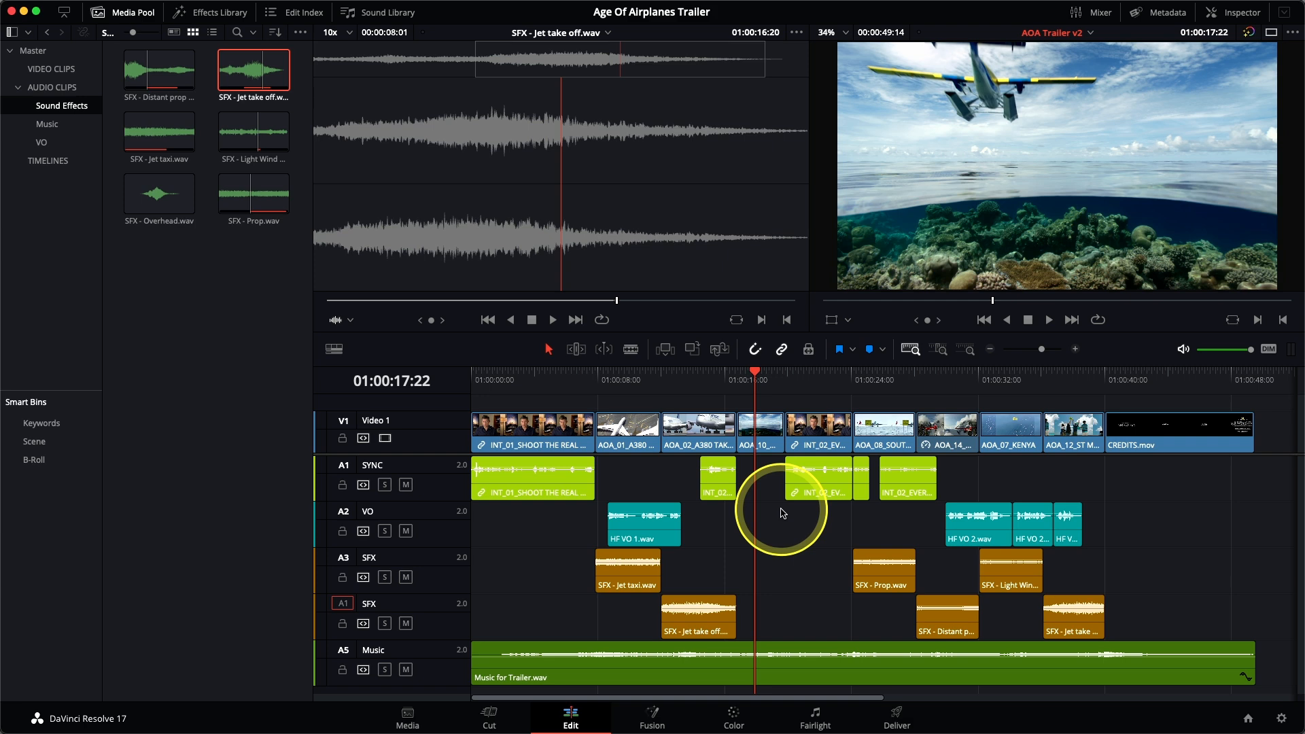
pyautogui.press('Left')
pyautogui.press('Left')
pyautogui.press('Left')
pyautogui.press('Left')
pyautogui.press('Left')
pyautogui.press('Left')
pyautogui.press('Left')
pyautogui.press('Left')
pyautogui.press('Left')
pyautogui.press('Left')
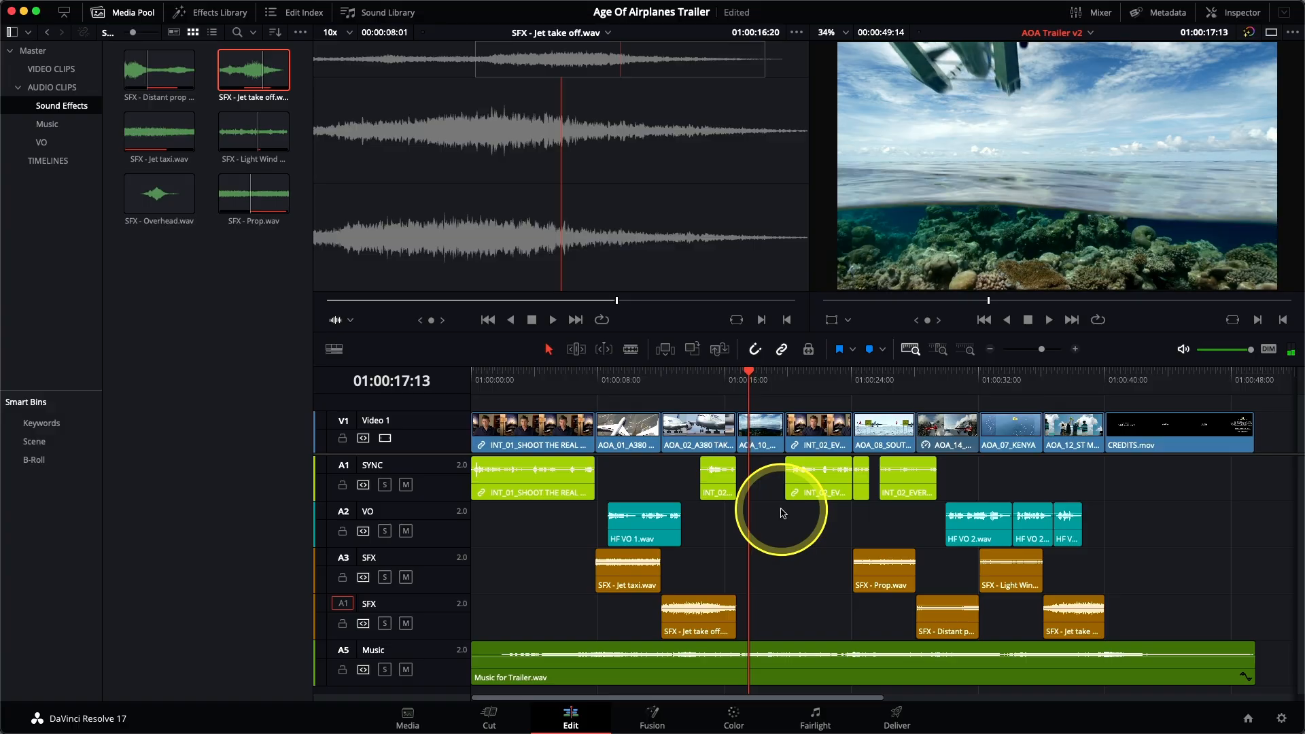
pyautogui.press('Right')
pyautogui.press('Right')
pyautogui.press('Left')
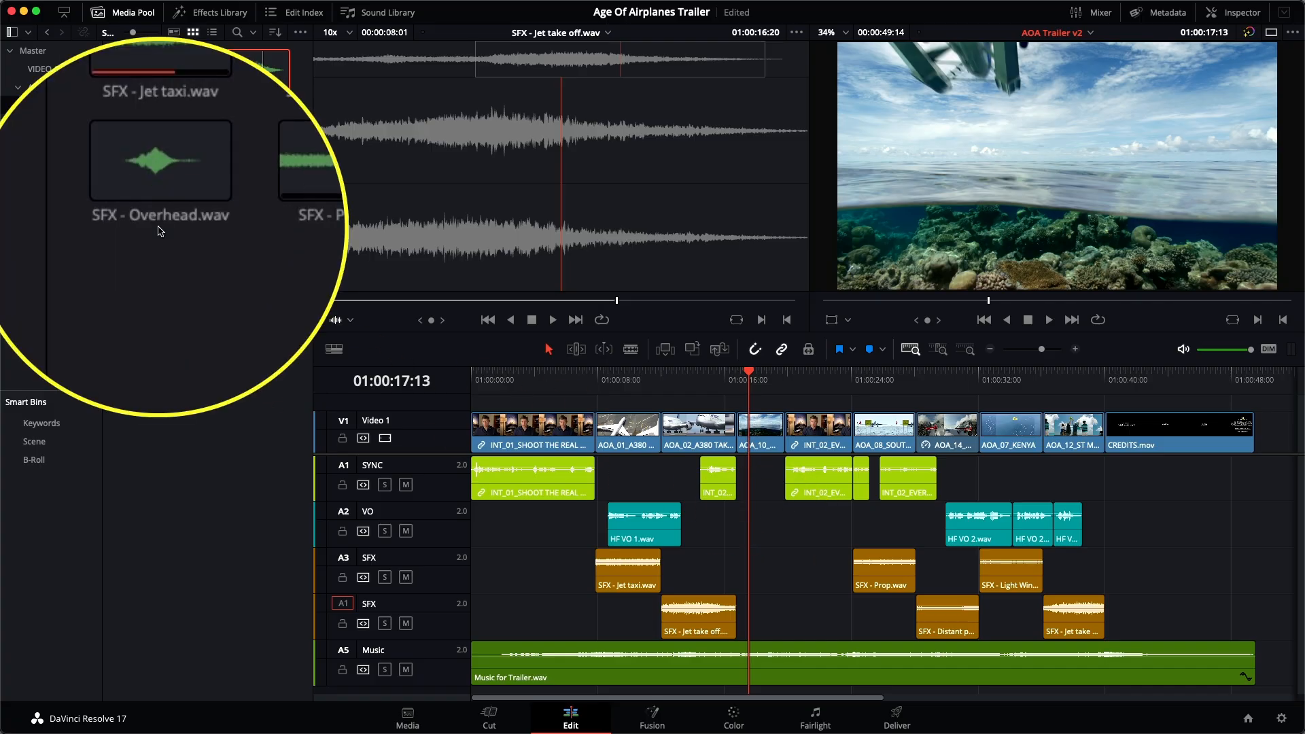
# Step: Park SFX - Overhead.wav on its waveform peak at 01:00:43:19 and replace-edit it onto the A3 SFX track, aligned to the timeline playhead
pyautogui.click(158, 204)
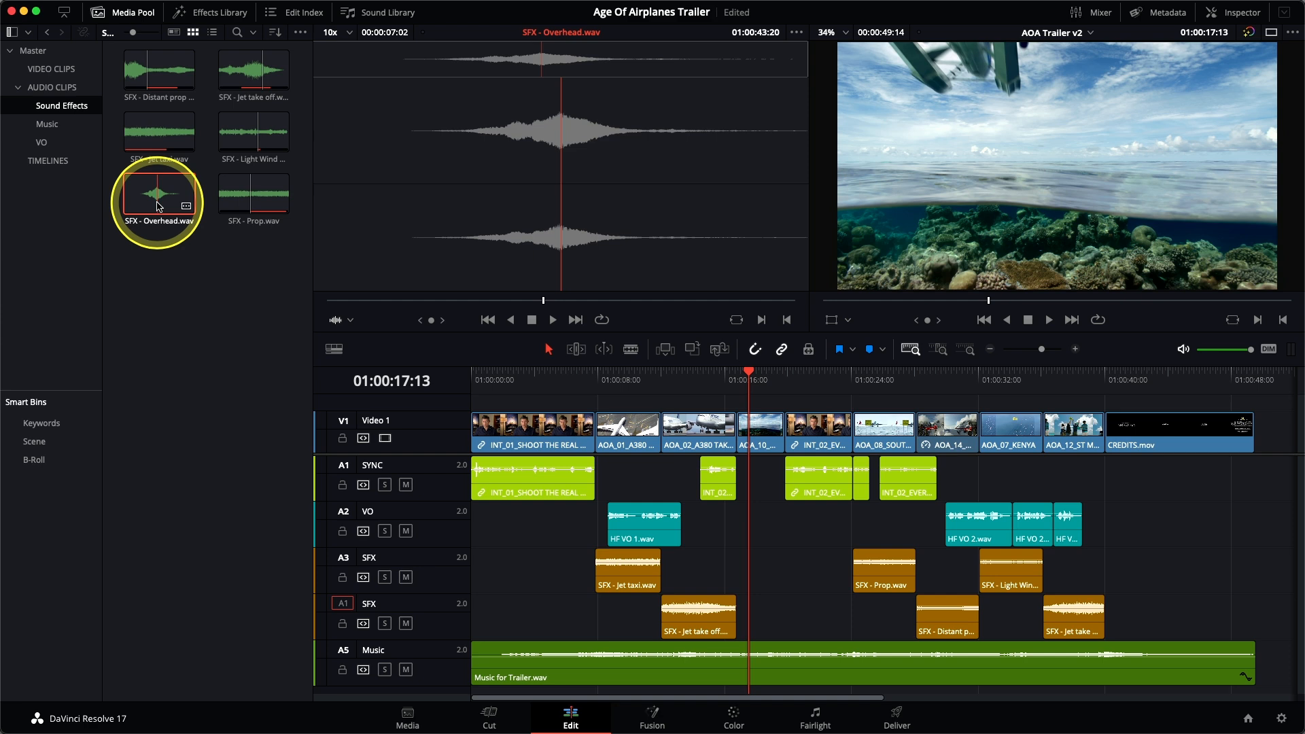
pyautogui.press('Left')
pyautogui.press('Left')
pyautogui.press('Left')
pyautogui.press('Left')
pyautogui.press('Left')
pyautogui.press('Left')
pyautogui.press('Left')
pyautogui.press('Left')
pyautogui.press('Left')
pyautogui.press('Left')
pyautogui.press('Right')
pyautogui.press('Right')
pyautogui.press('Right')
pyautogui.press('Right')
pyautogui.press('Right')
pyautogui.press('Right')
pyautogui.press('Right')
pyautogui.press('Right')
pyautogui.press('Right')
pyautogui.press('Right')
pyautogui.click(343, 559)
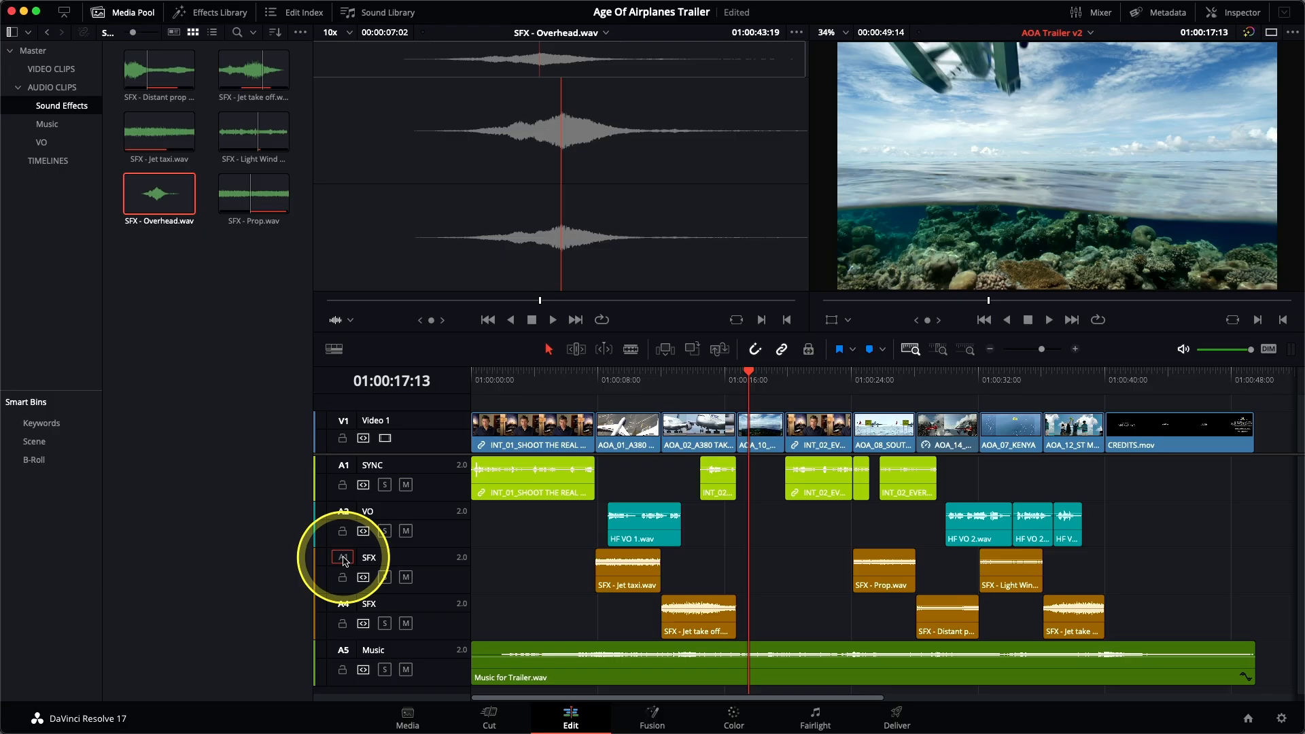
pyautogui.click(721, 349)
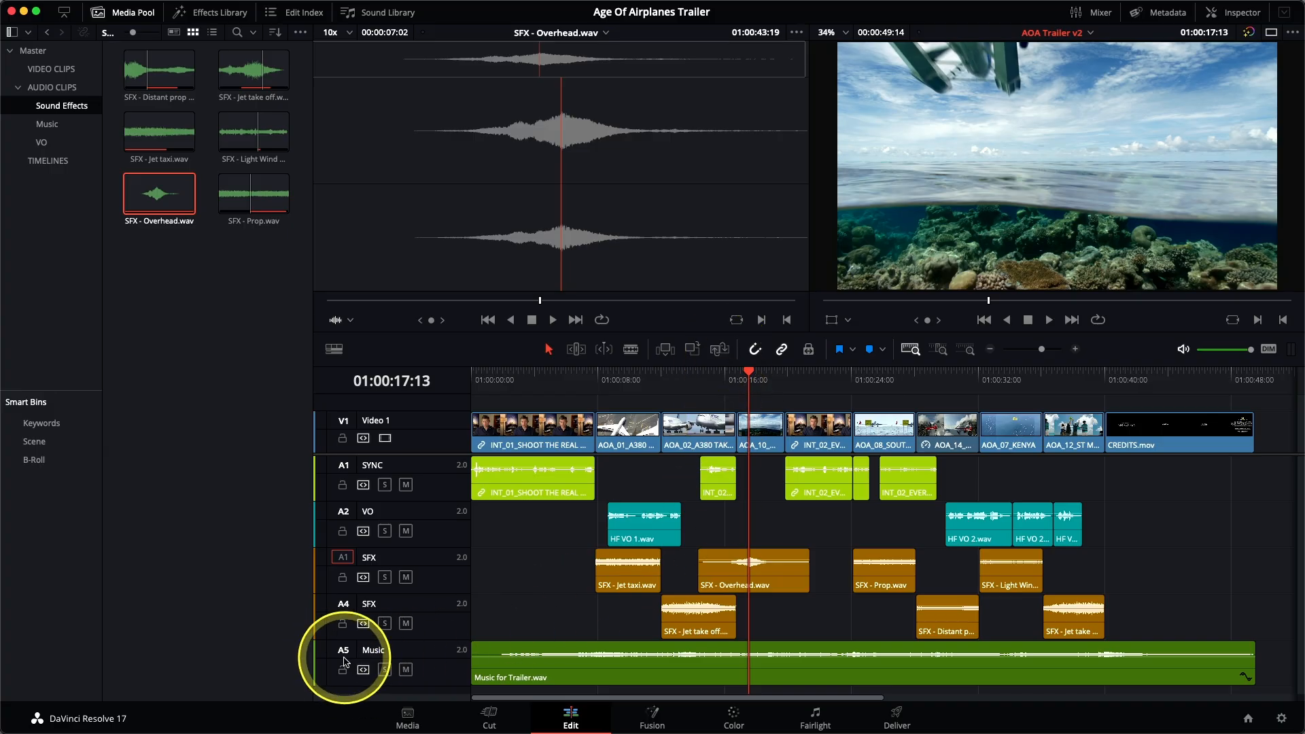
# Step: Mute the Music track and both SFX tracks, leaving only SYNC and VO audible
pyautogui.click(406, 671)
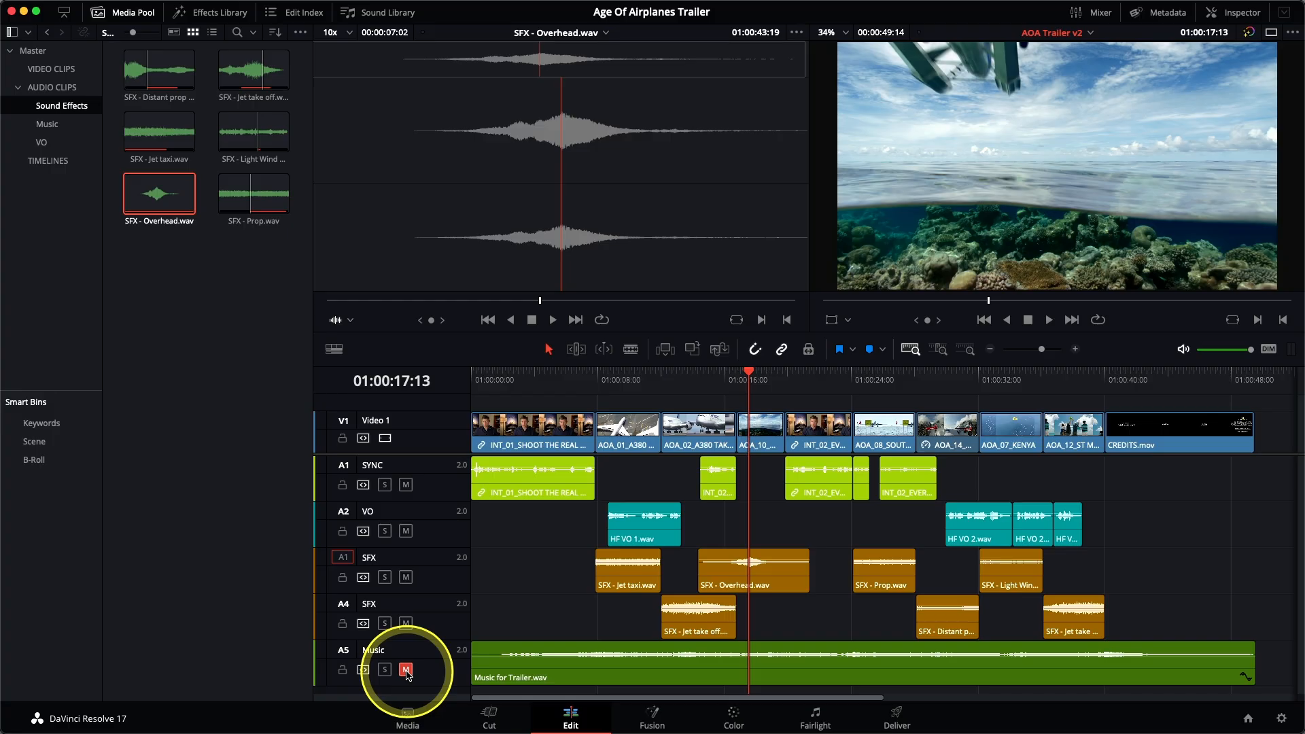
pyautogui.press('/')
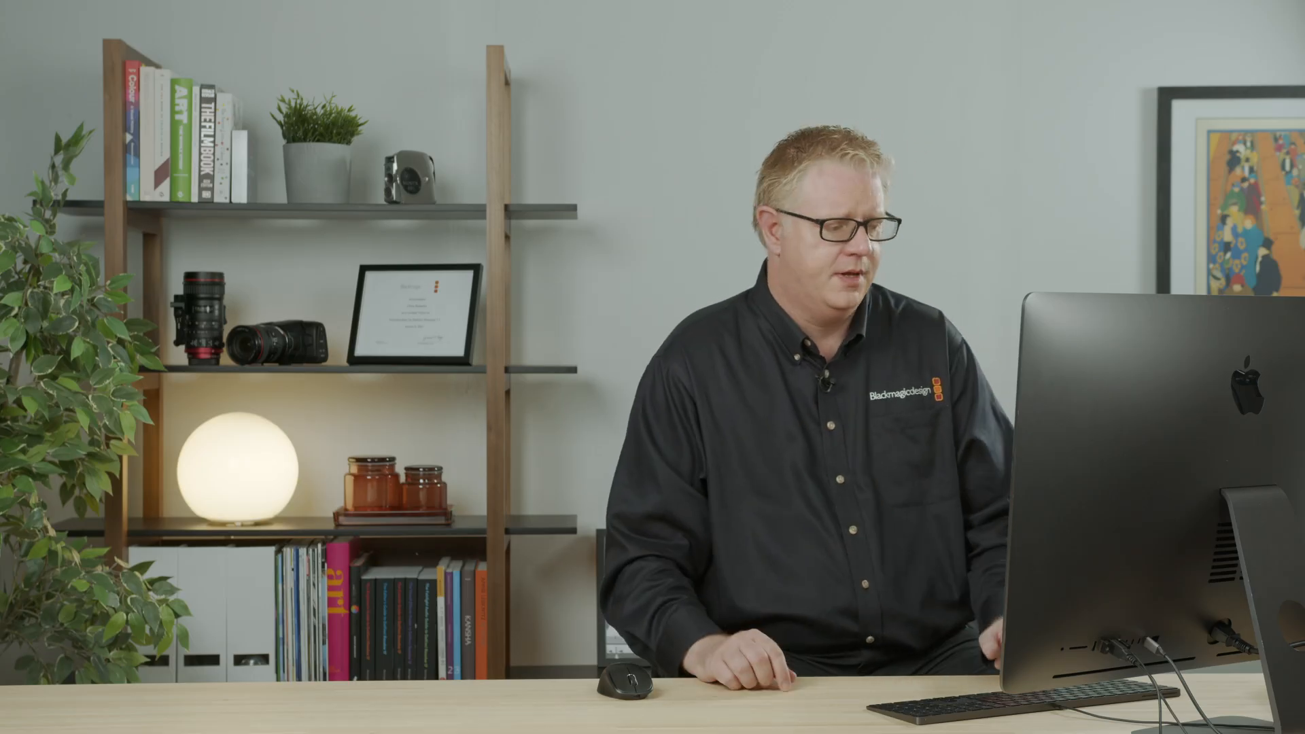
pyautogui.click(406, 670)
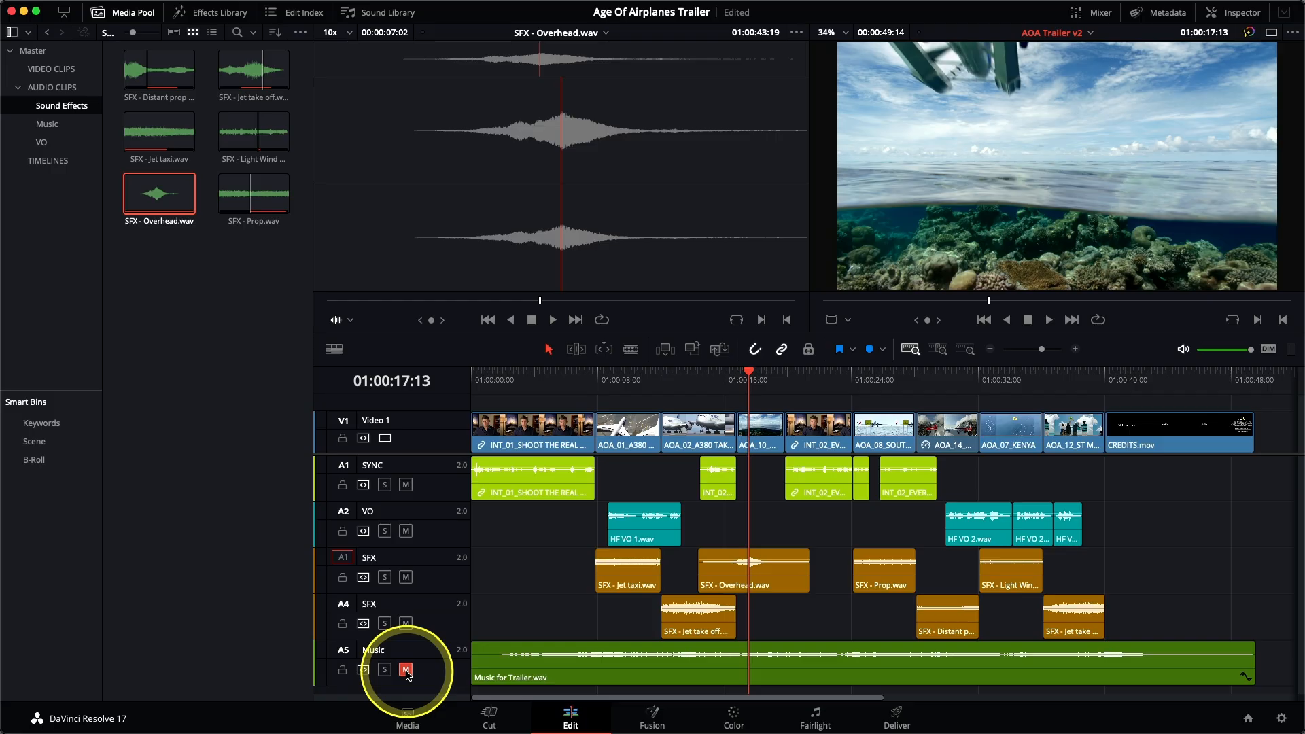
pyautogui.click(405, 623)
pyautogui.click(406, 577)
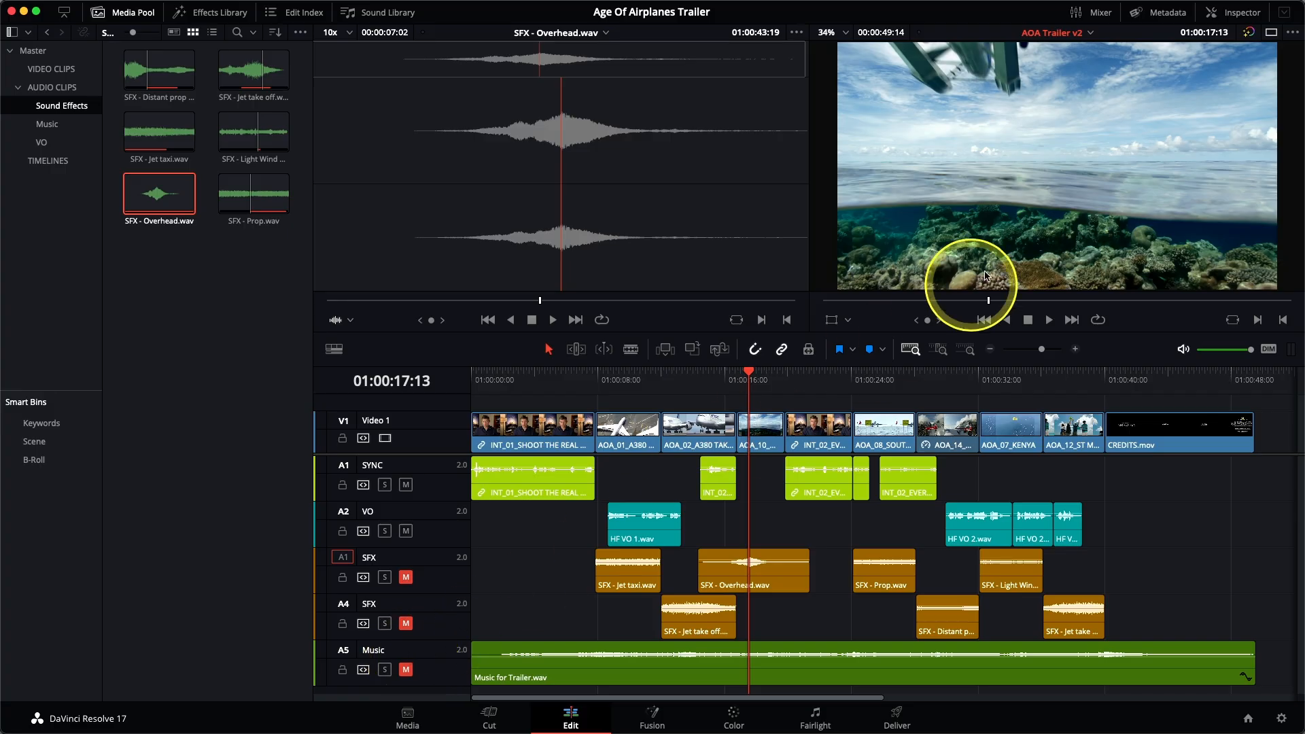
# Step: Show the audio mixer wide enough for all five tracks, hide the Media Pool and fit the whole timeline in view
pyautogui.click(1099, 17)
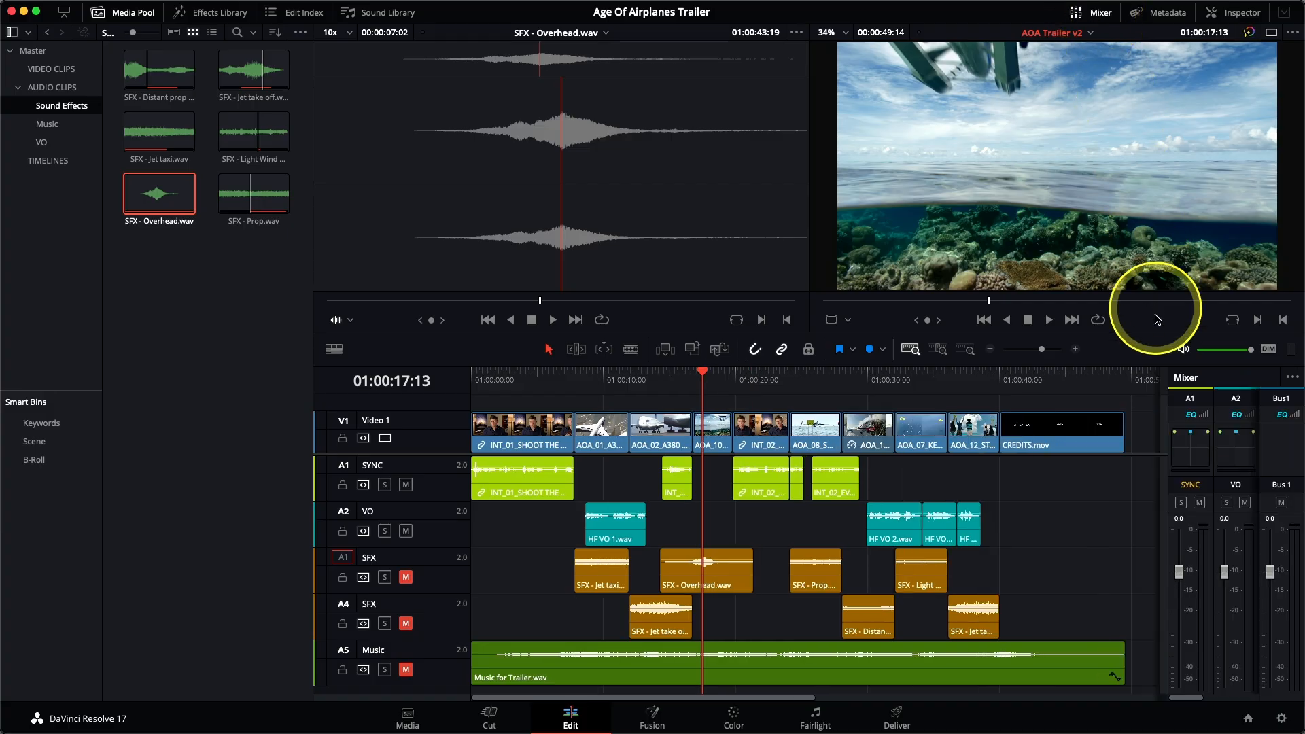
pyautogui.moveTo(1167, 386); pyautogui.dragTo(977, 389)
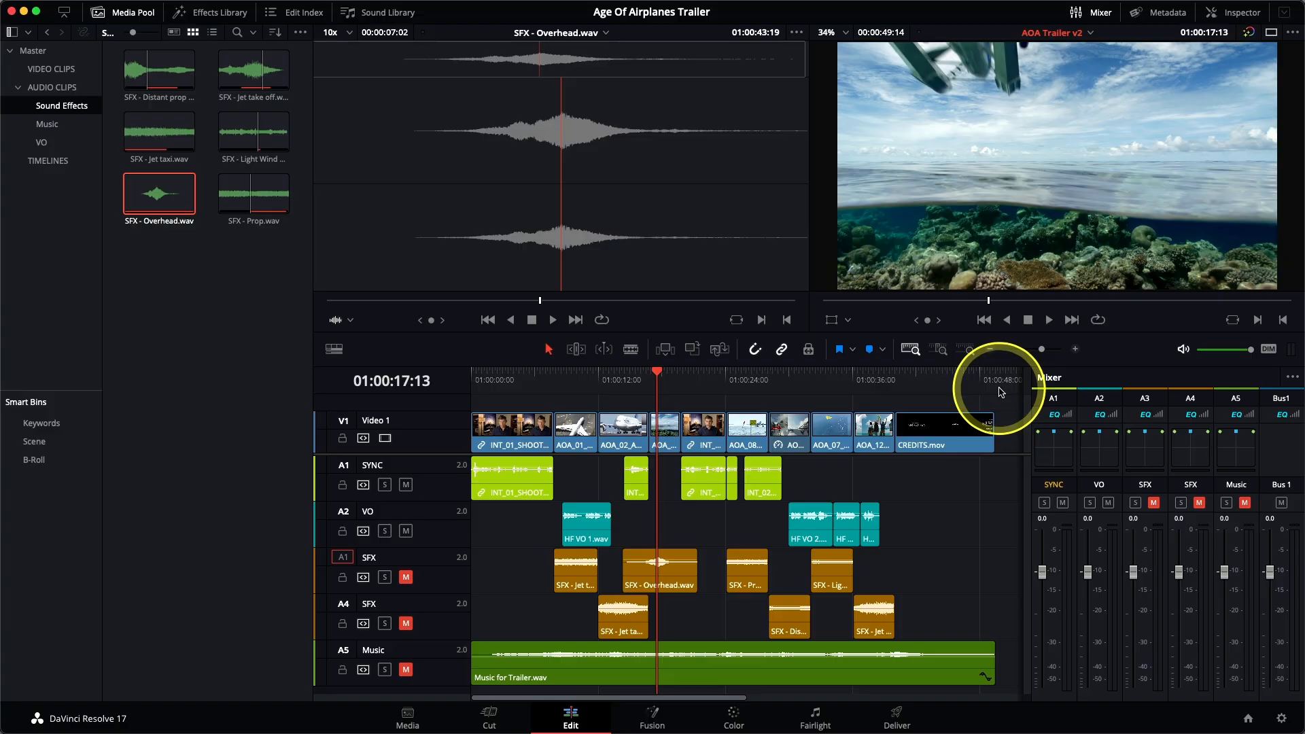
pyautogui.click(349, 233)
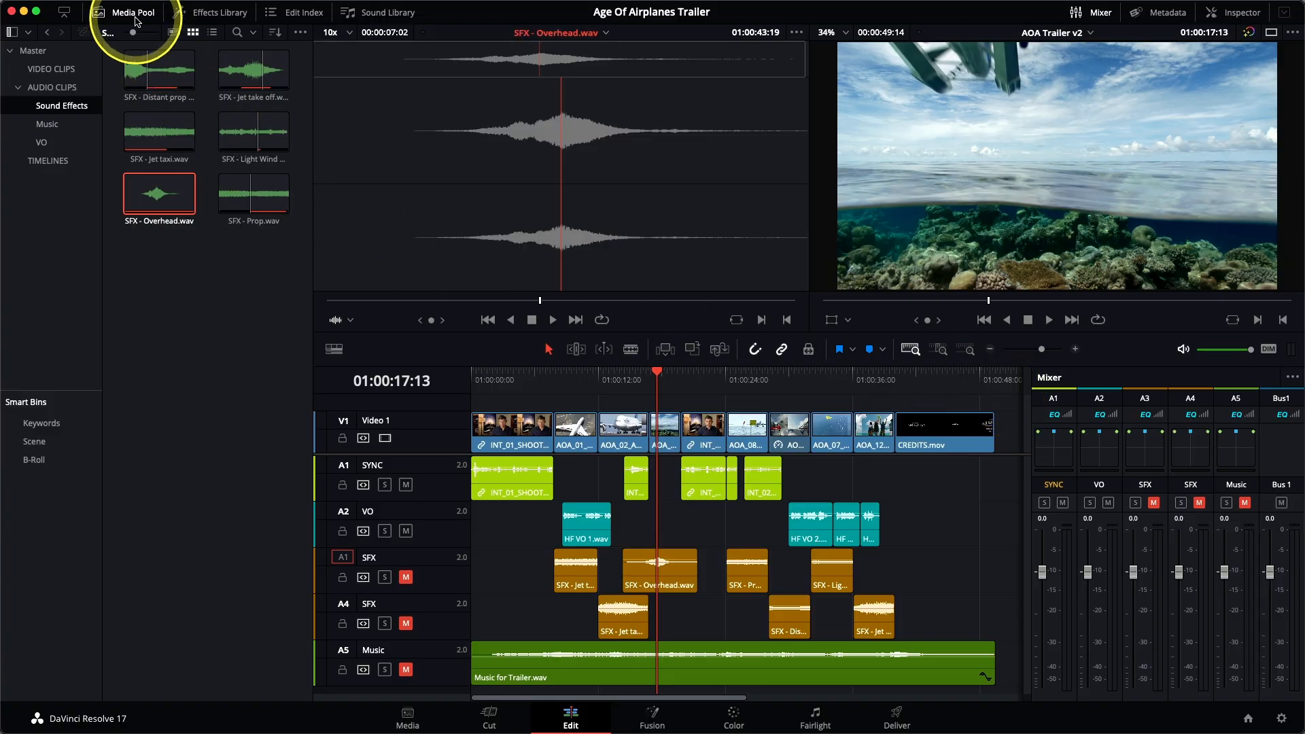
pyautogui.click(135, 15)
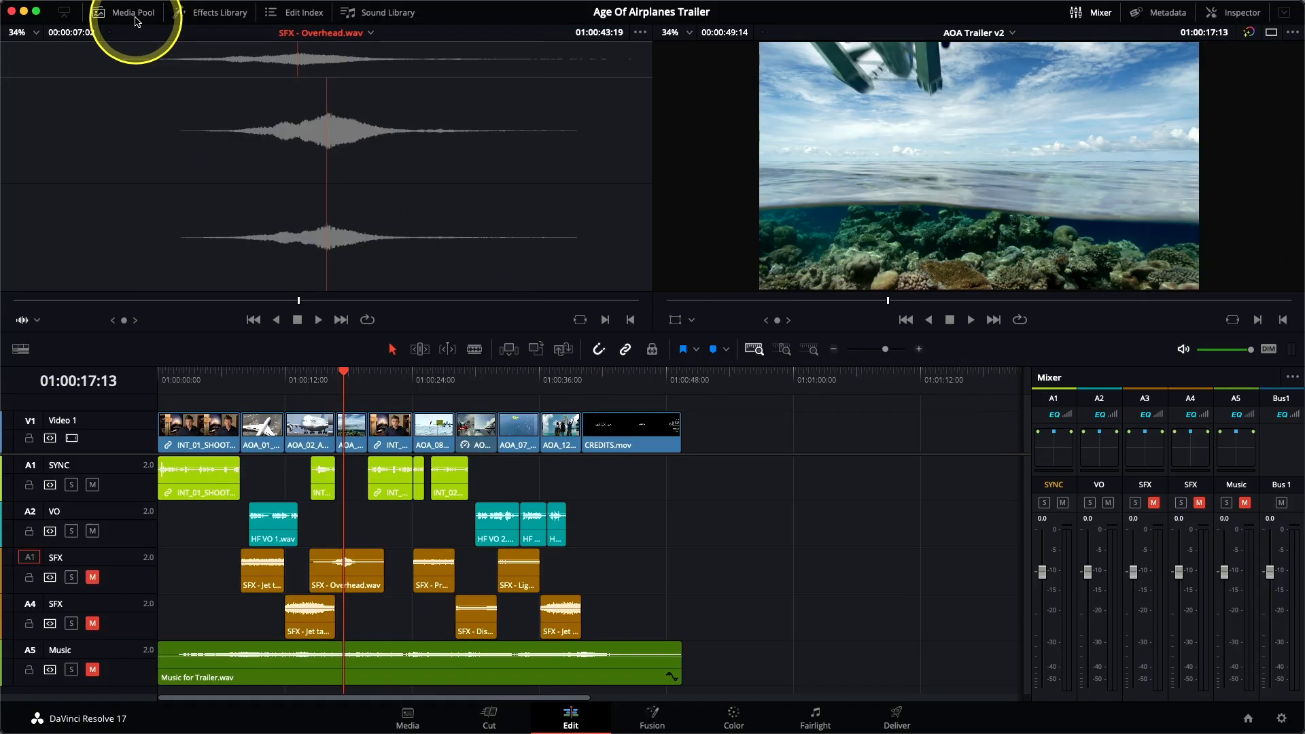
pyautogui.hotkey('shift', 'z')
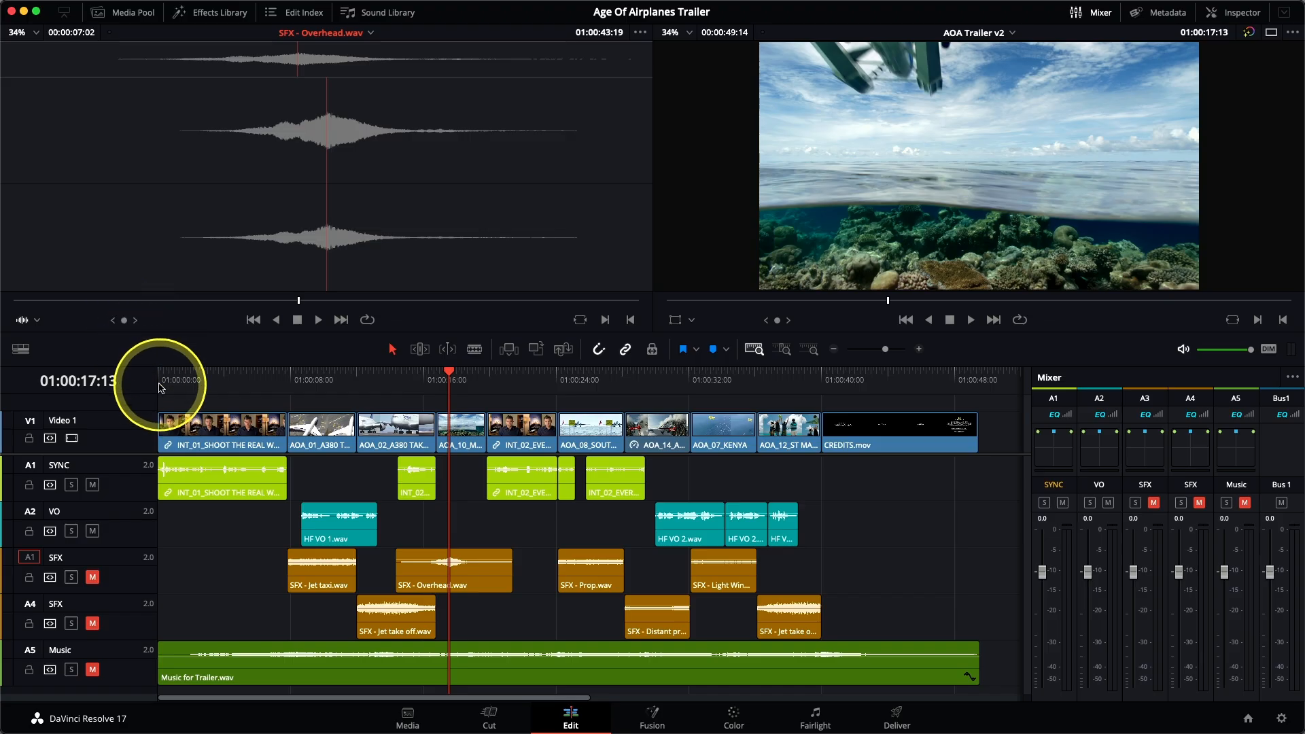
# Step: Play the trailer from the start and compare the SYNC and VO channel levels on the mixer meters
pyautogui.click(157, 384)
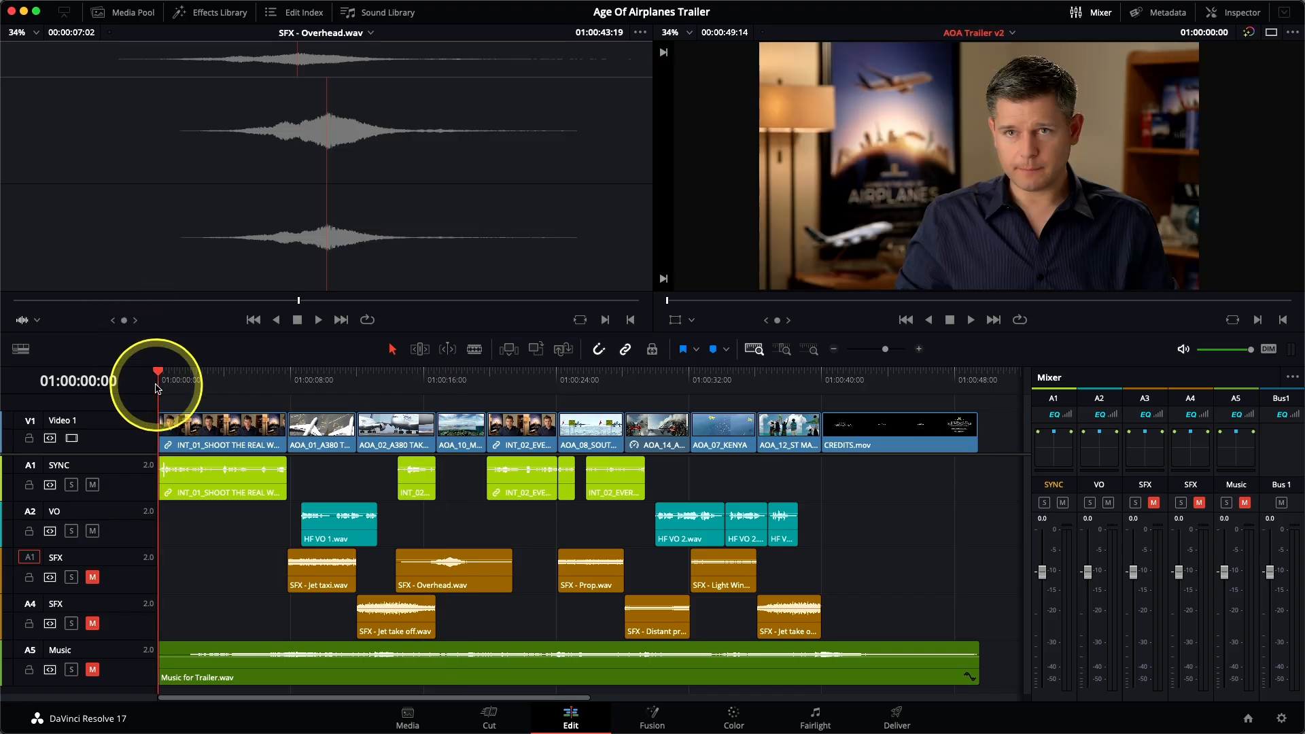
pyautogui.press('space')
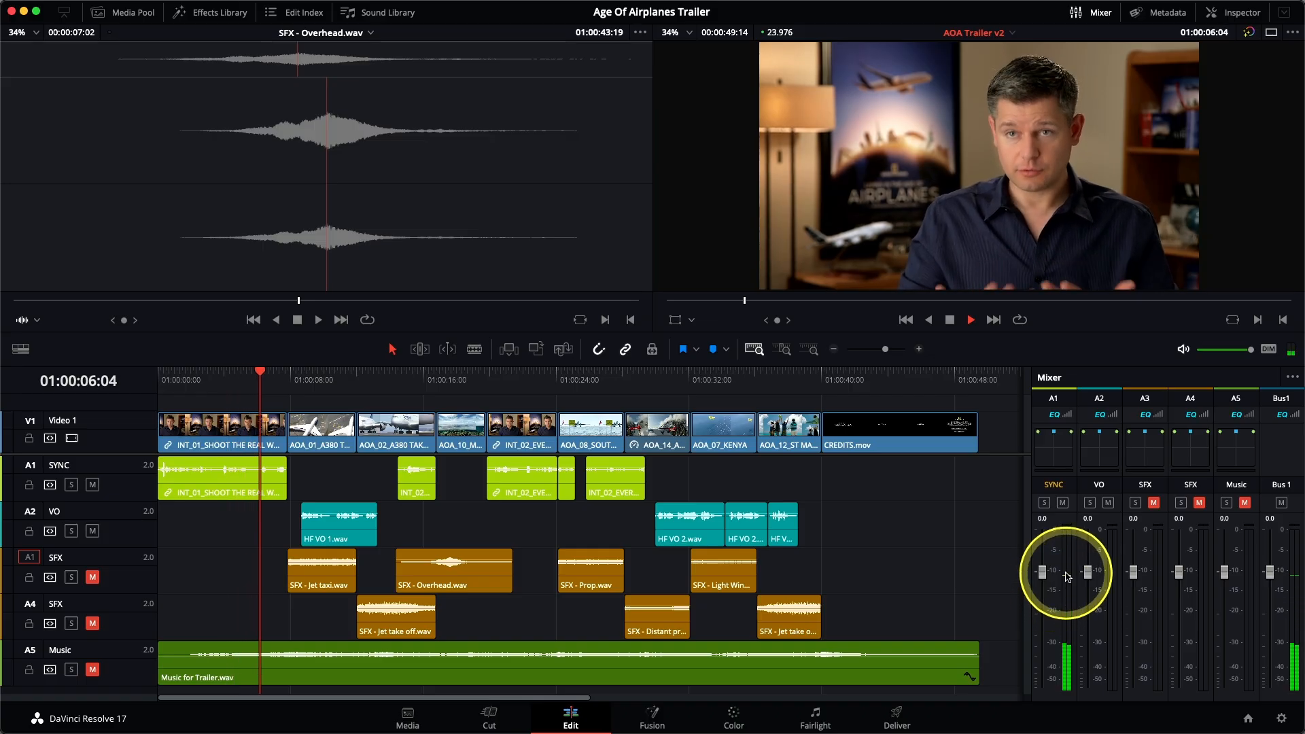
pyautogui.press('space')
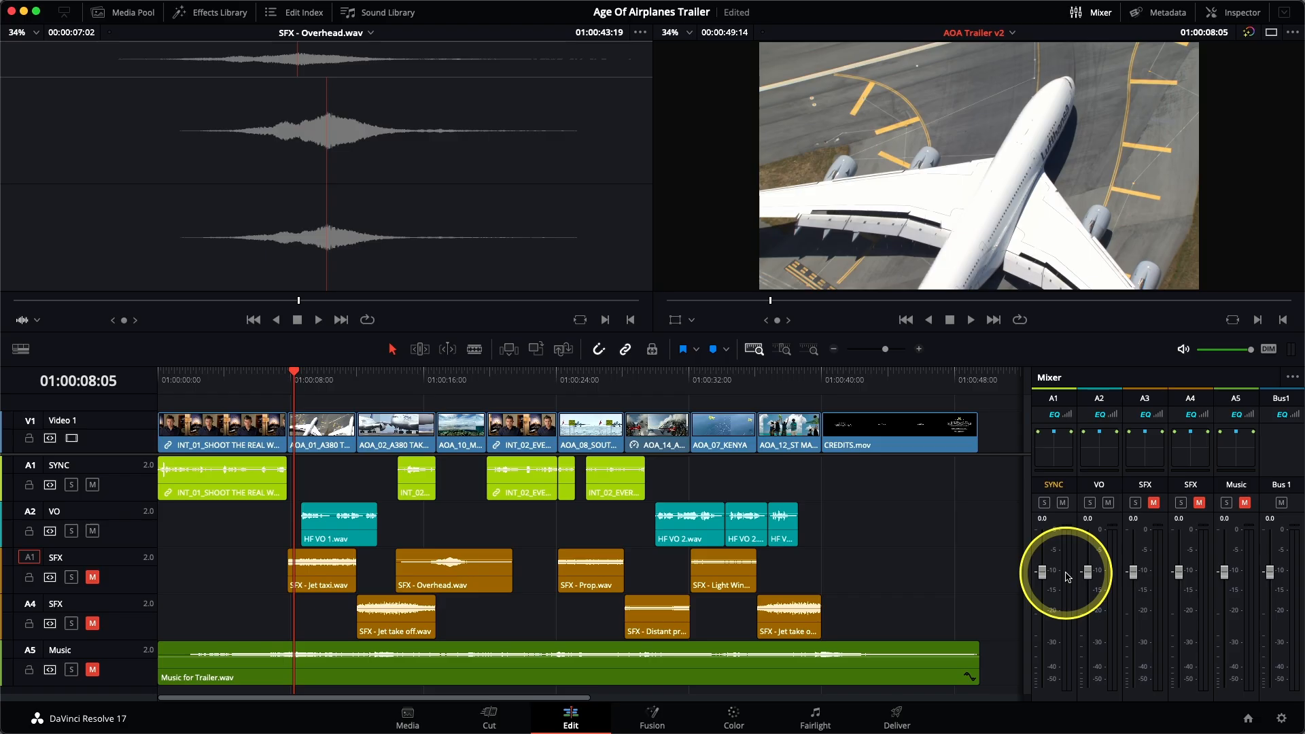
pyautogui.click(160, 379)
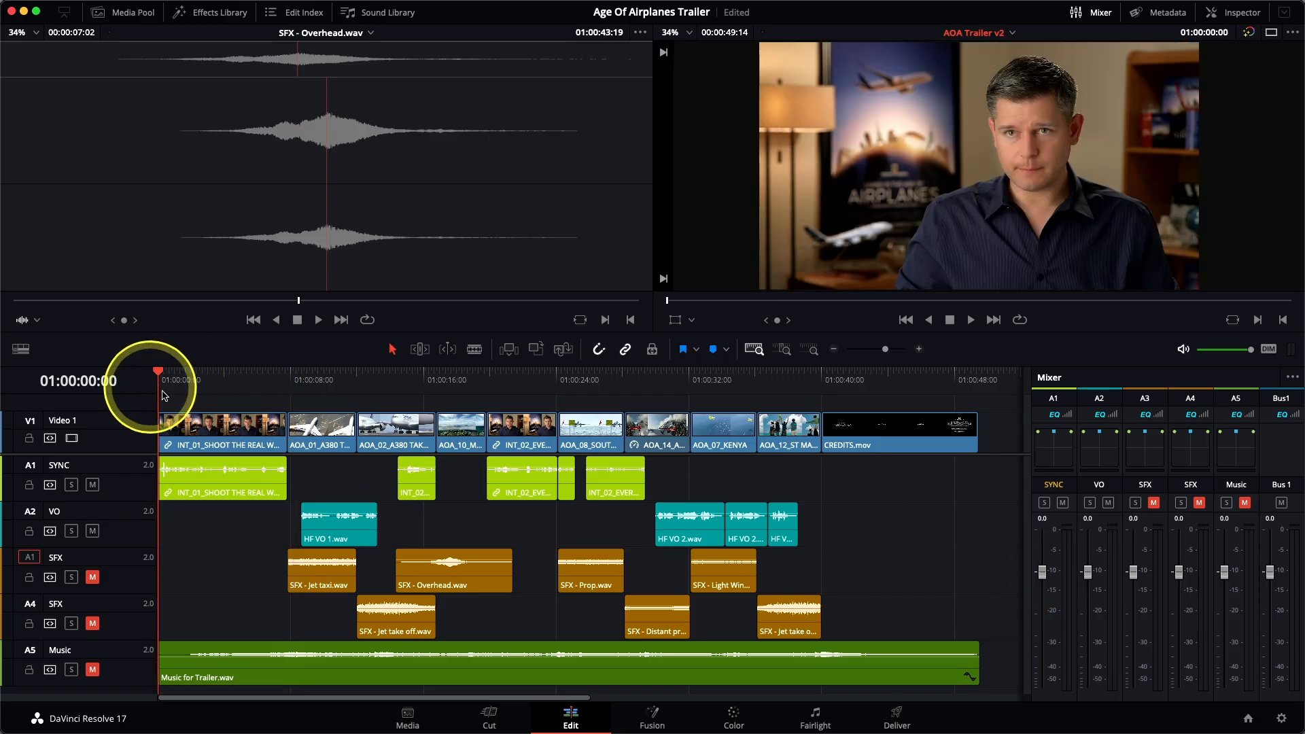
pyautogui.press('space')
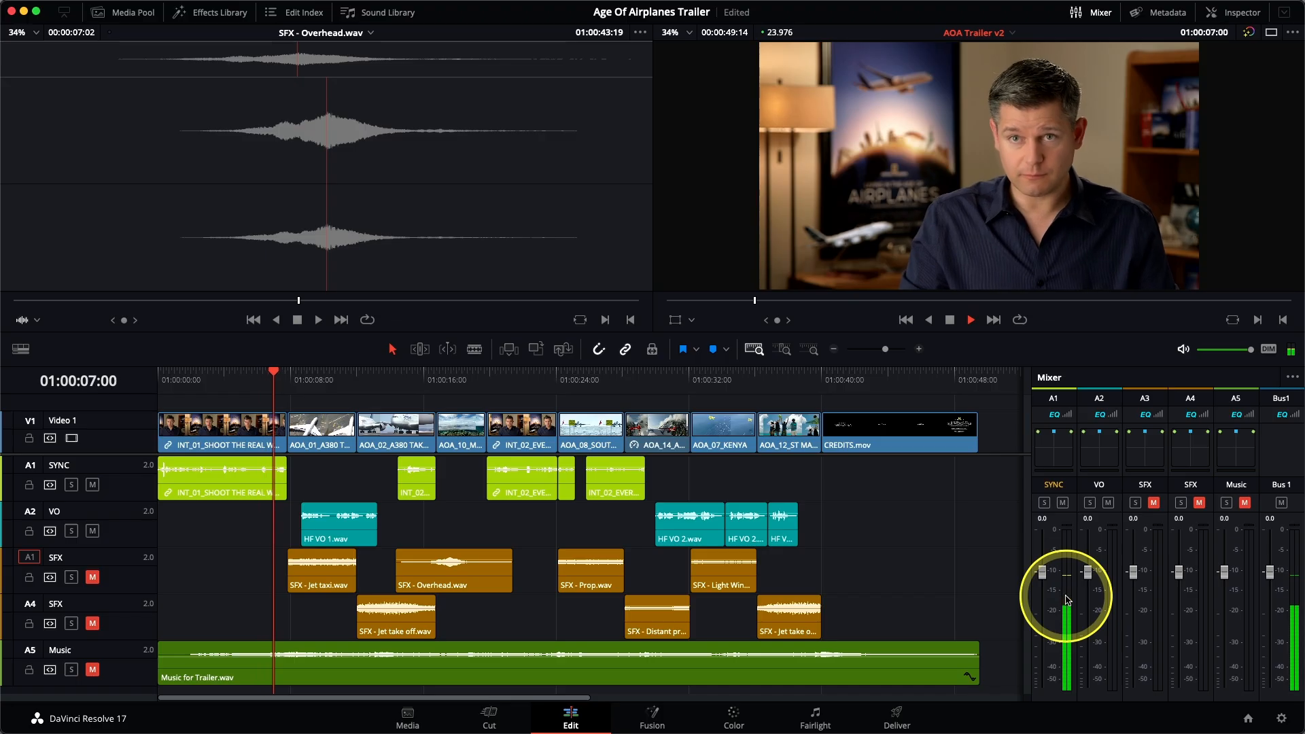
pyautogui.press('space')
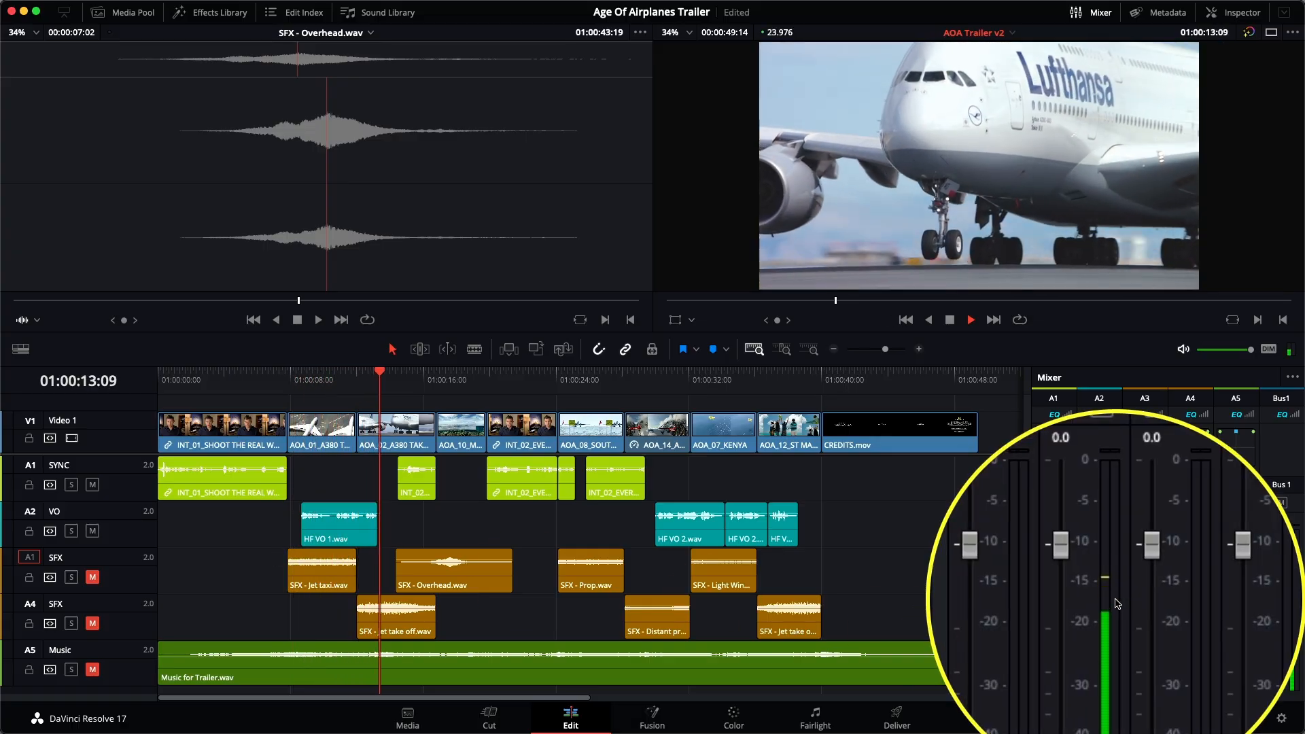
pyautogui.press('space')
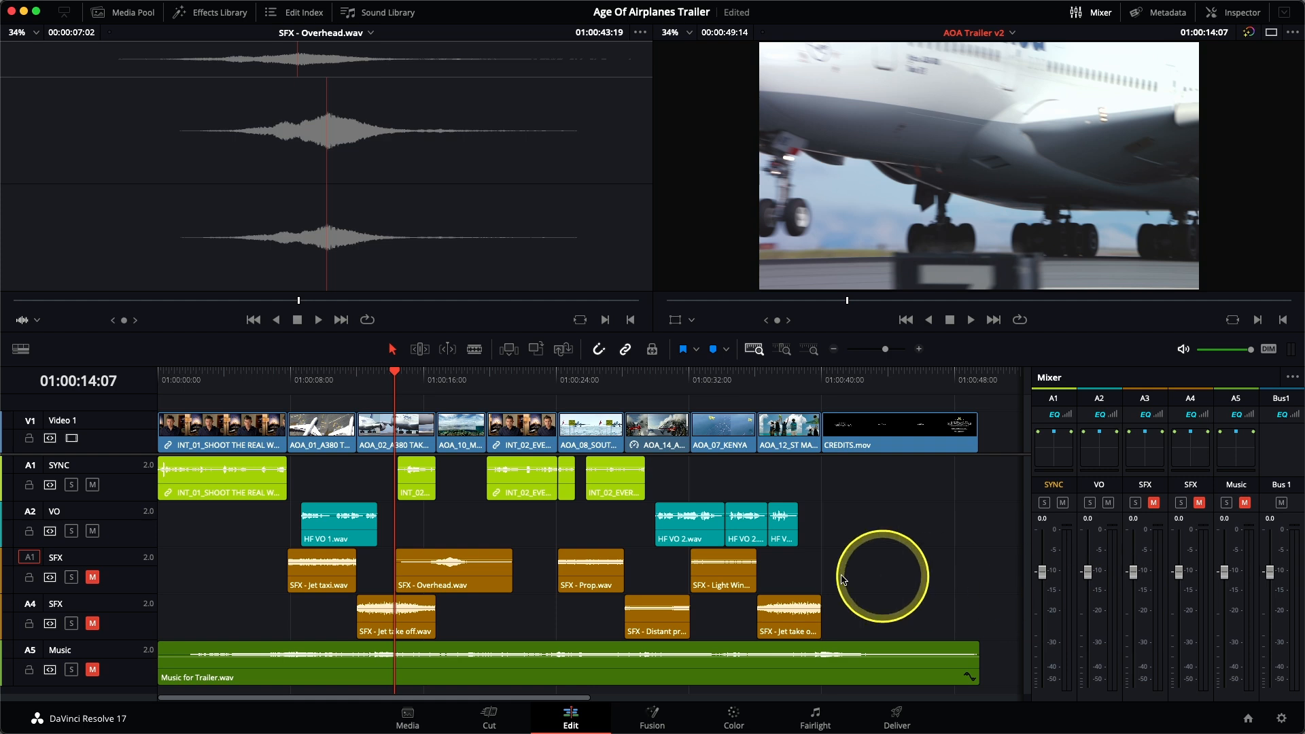
# Step: Change the VO track type to Mono and check its playback from 01:00:07:20
pyautogui.rightClick(125, 530)
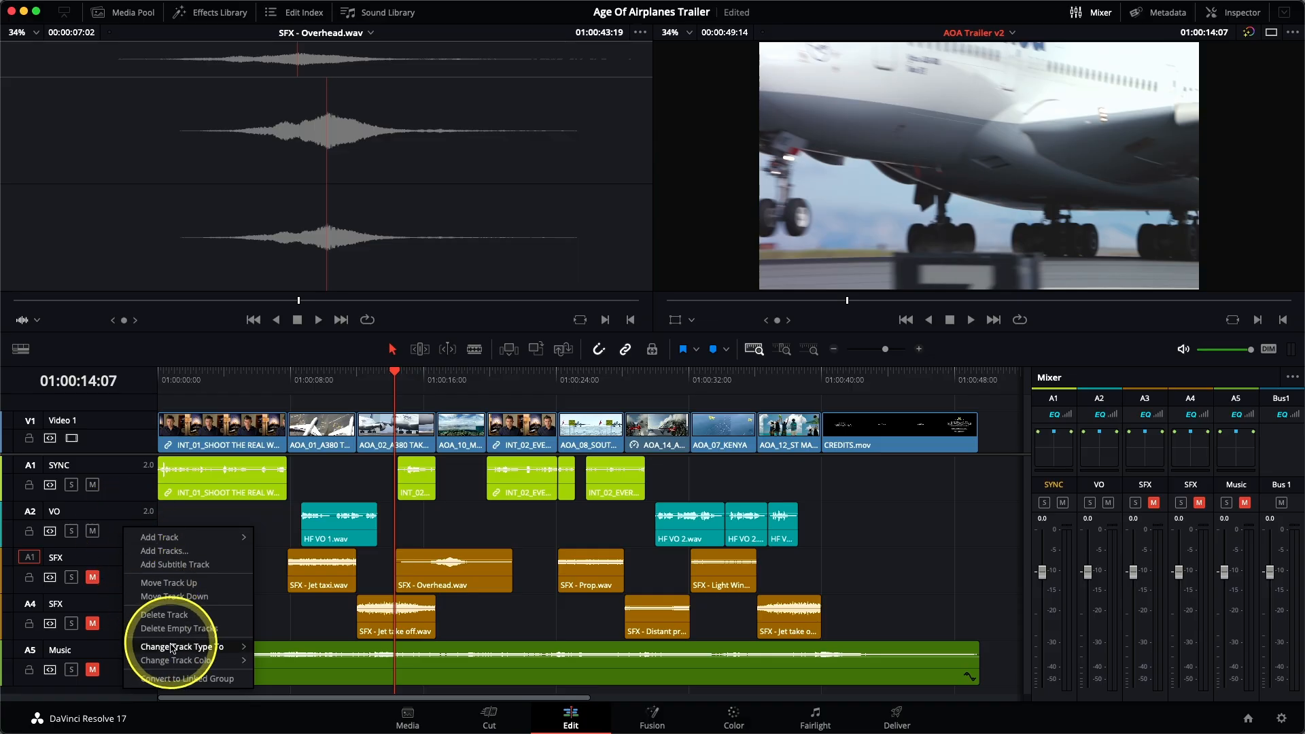
pyautogui.moveTo(204, 647)
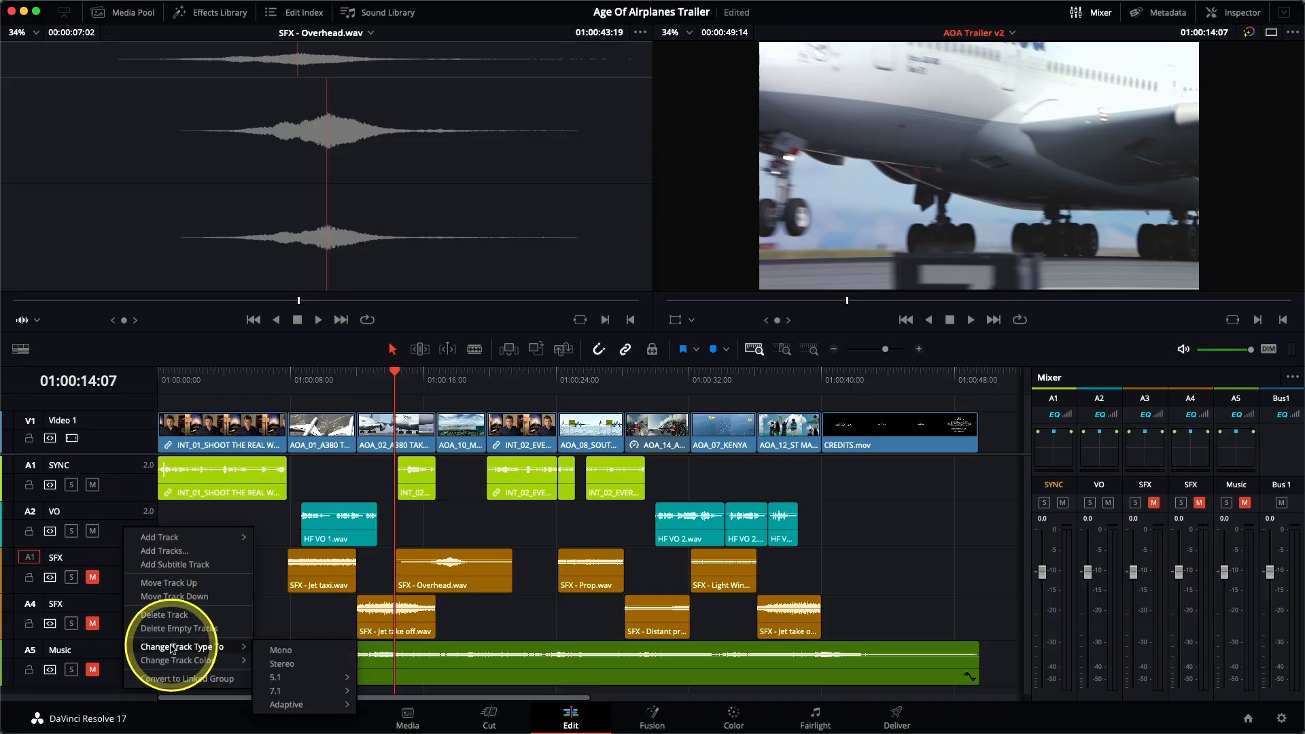
pyautogui.click(301, 651)
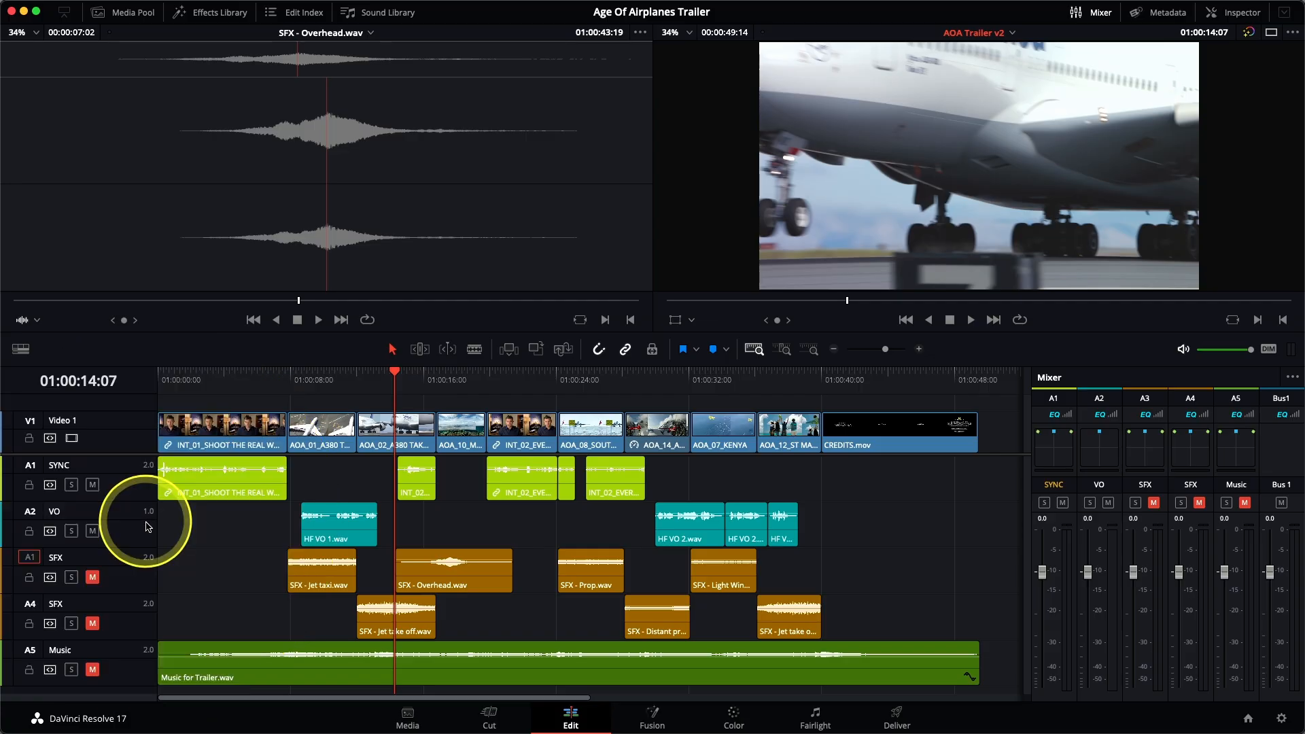
pyautogui.click(291, 381)
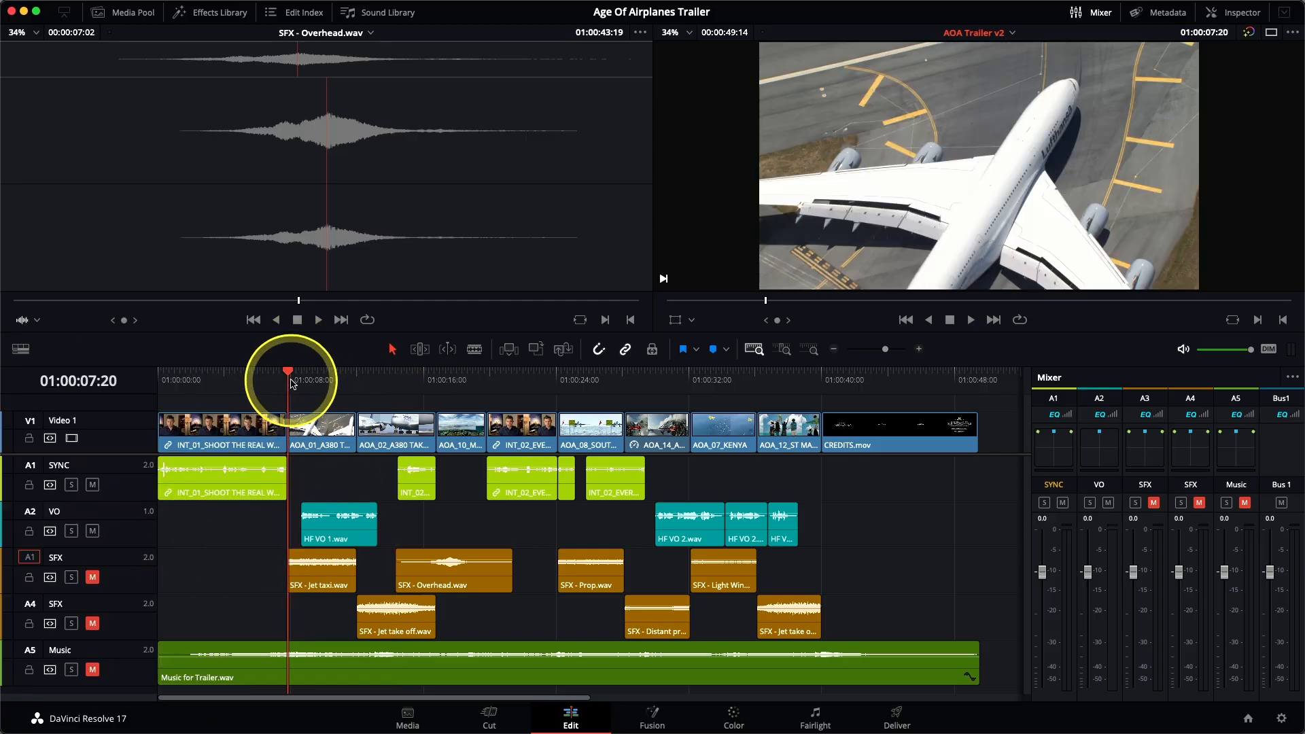
pyautogui.press('space')
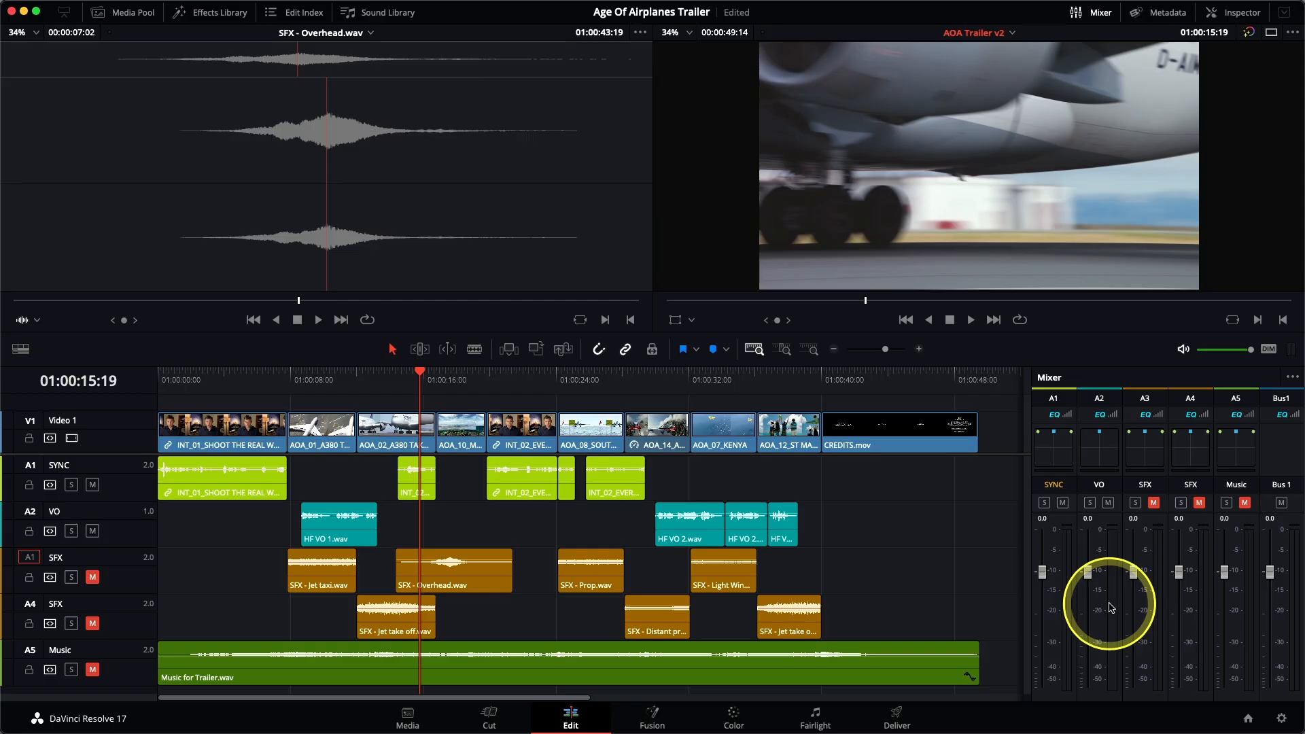
# Step: Change the SYNC track type to Mono and check its playback from the start of the timeline
pyautogui.rightClick(144, 482)
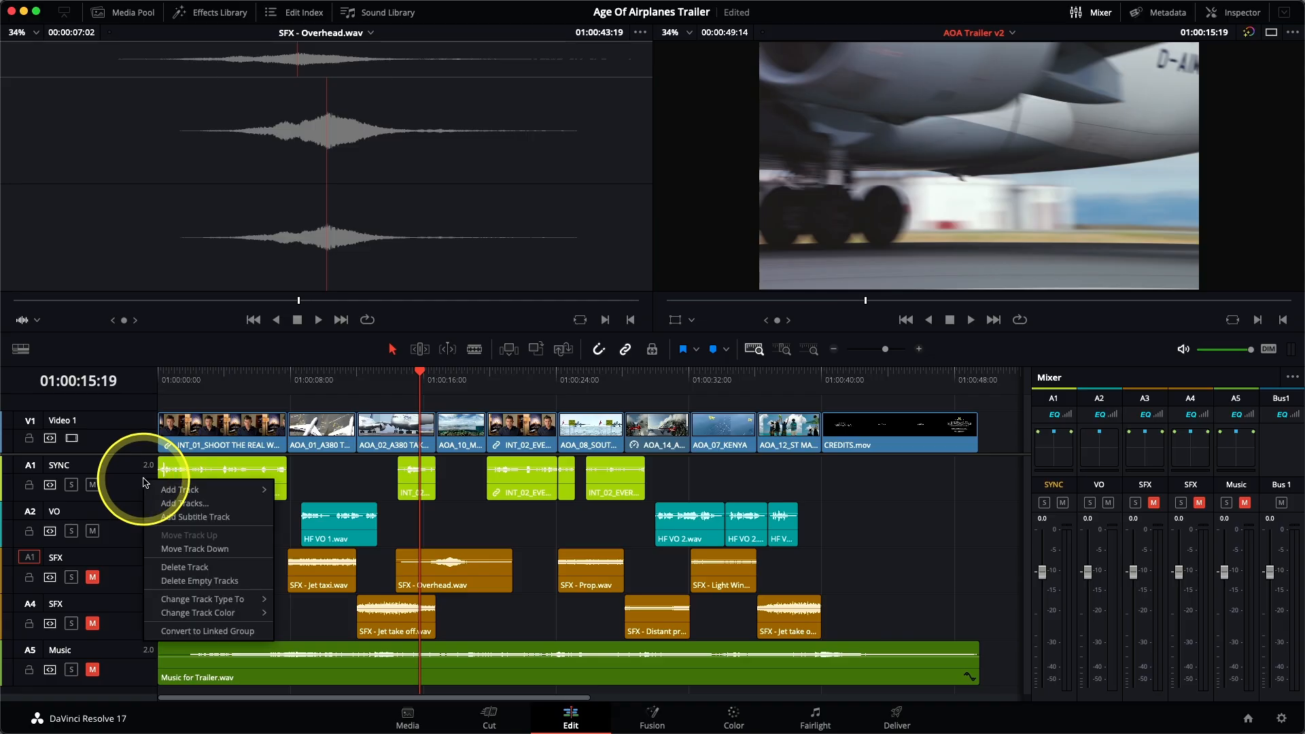
pyautogui.moveTo(200, 602)
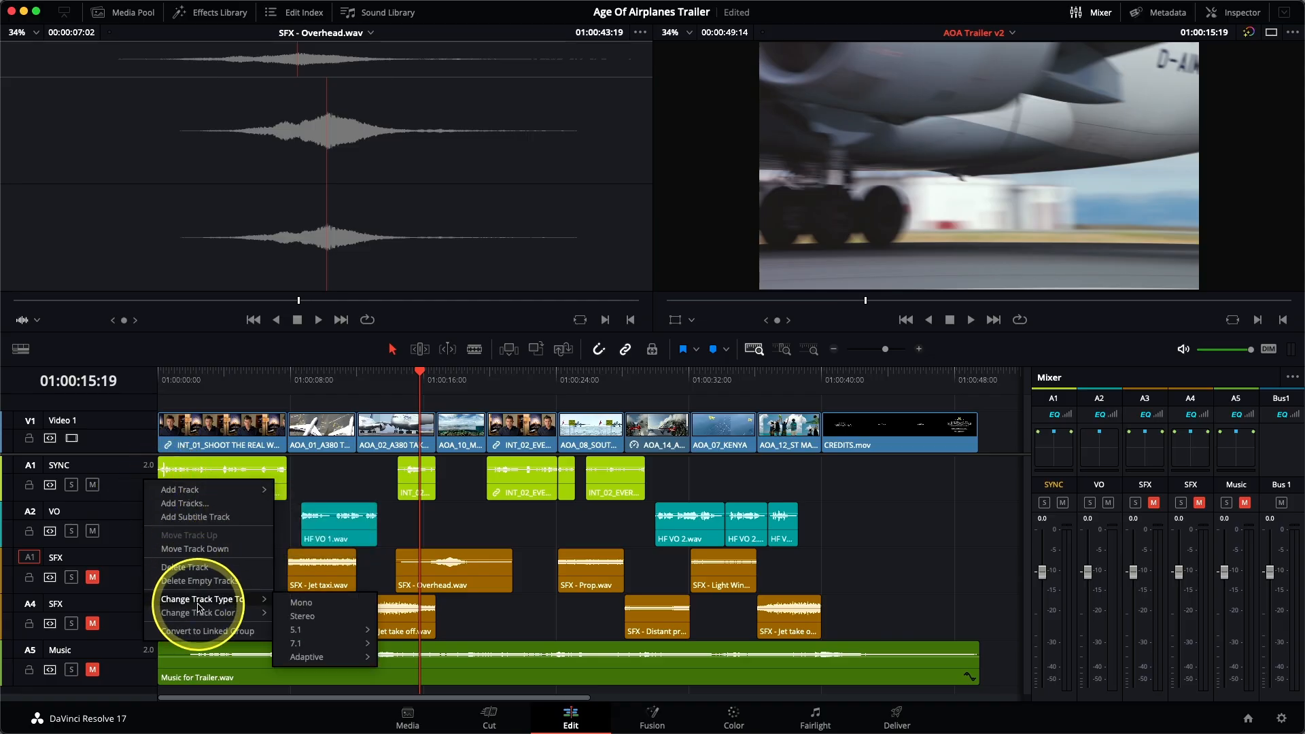
pyautogui.click(321, 609)
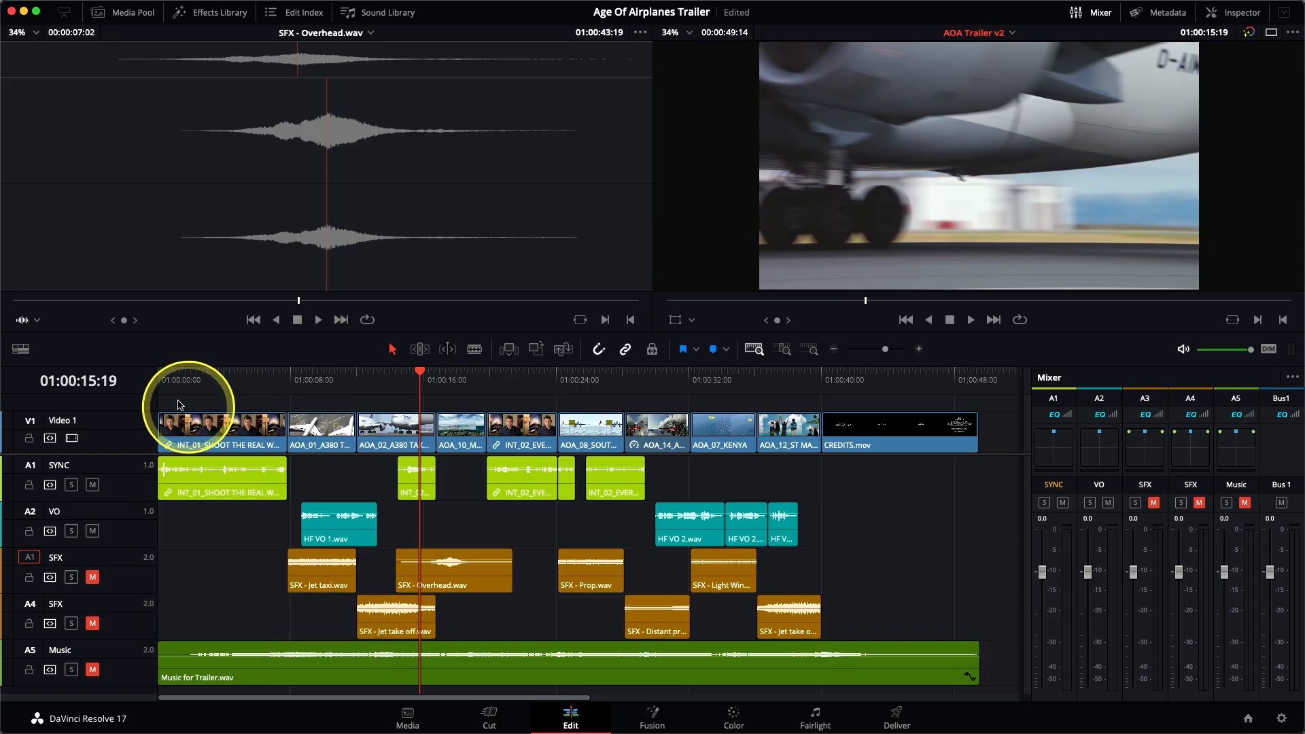
pyautogui.click(161, 378)
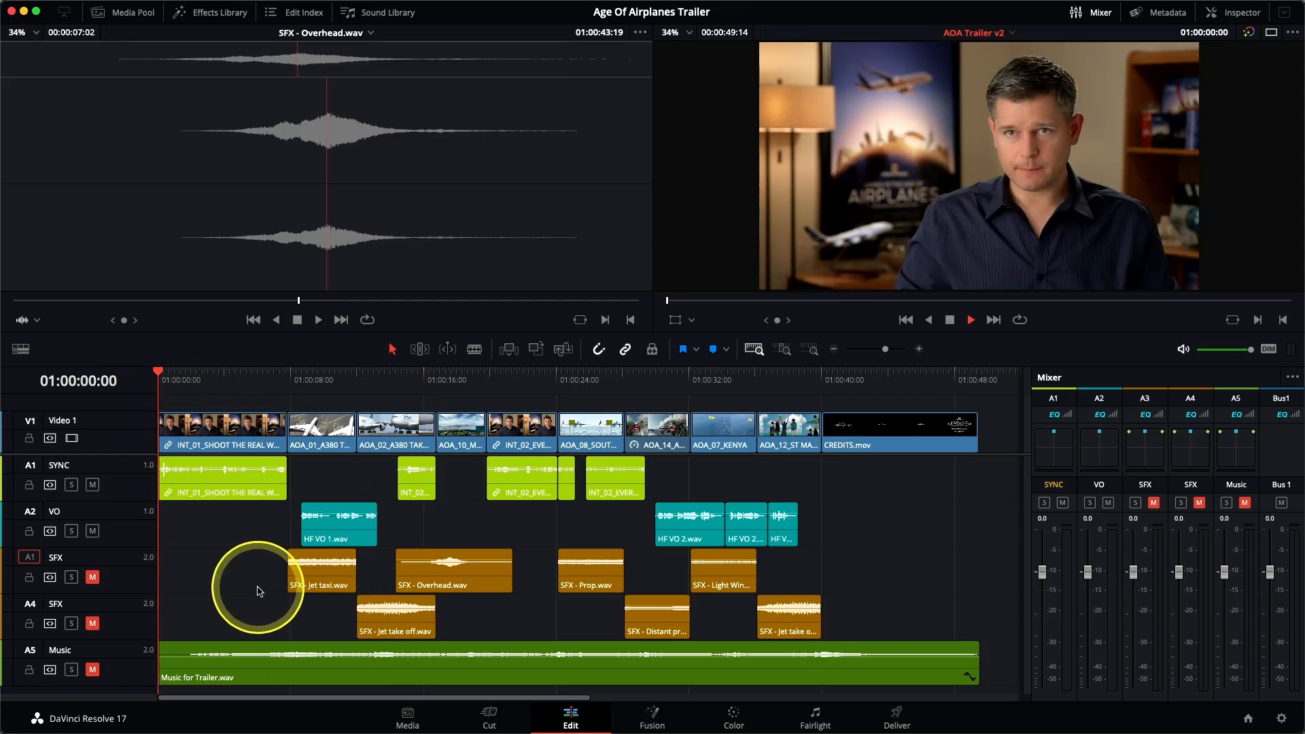
pyautogui.press('space')
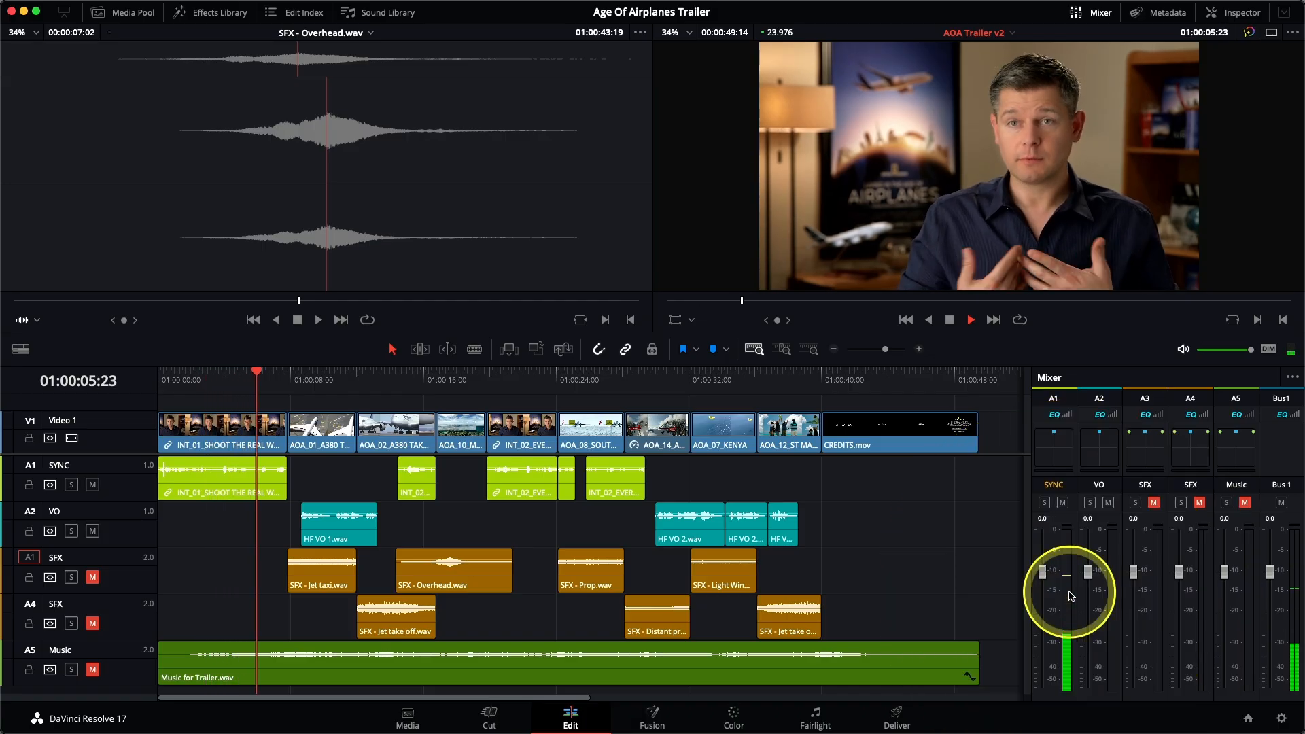
pyautogui.press('space')
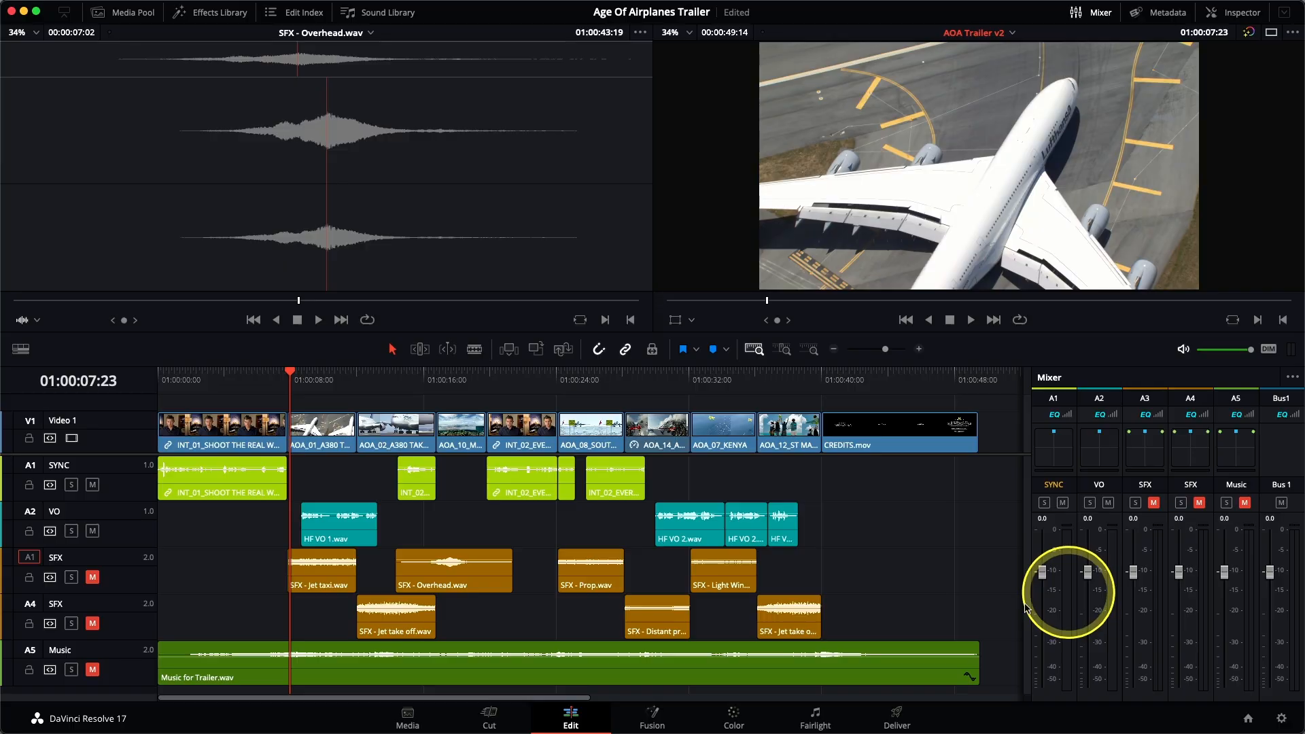
# Step: Set the audio format of the first INT_01 interview clip to Mono in its clip attributes
pyautogui.rightClick(230, 488)
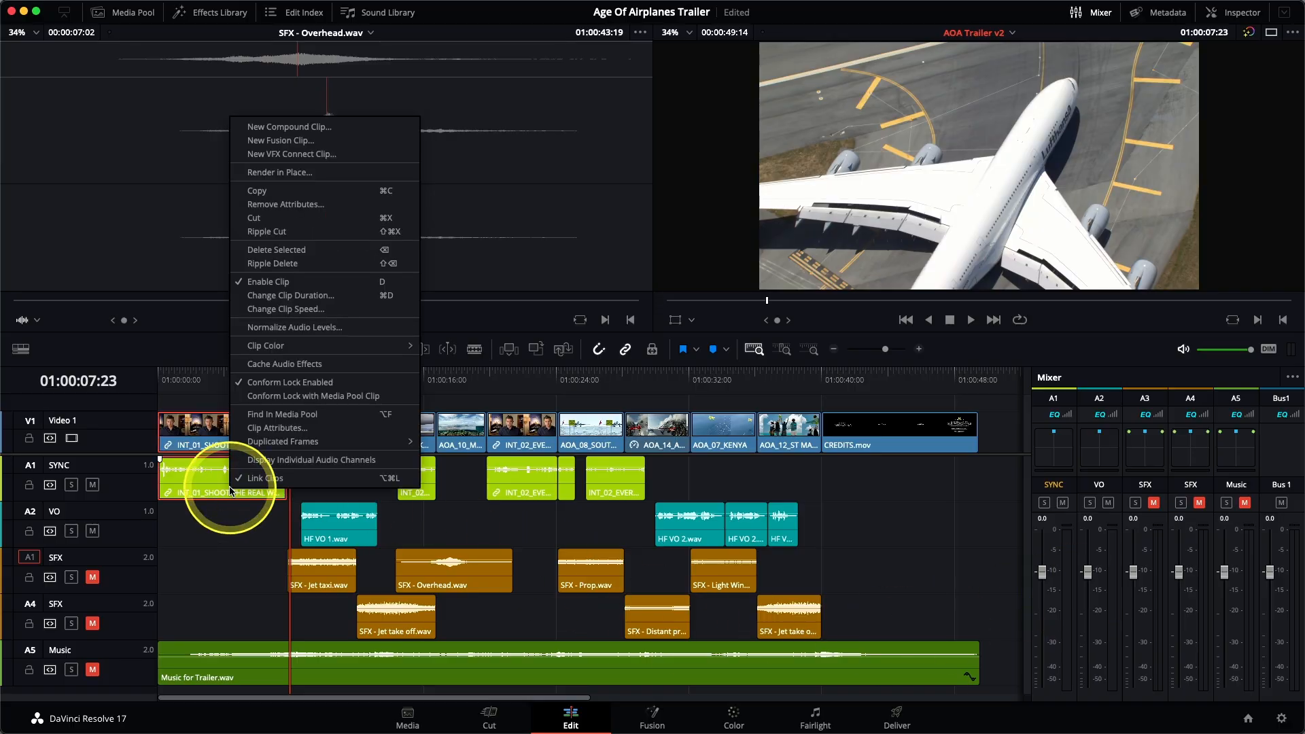
pyautogui.click(285, 430)
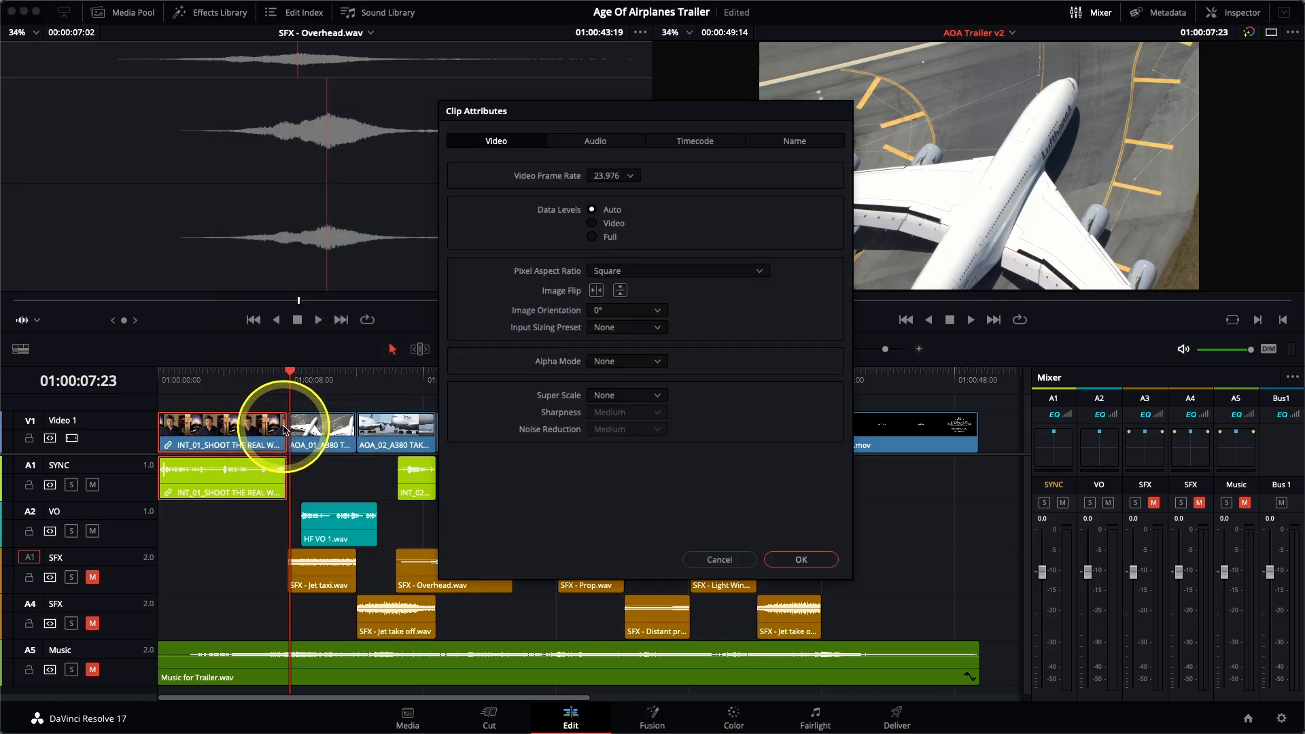
pyautogui.click(601, 144)
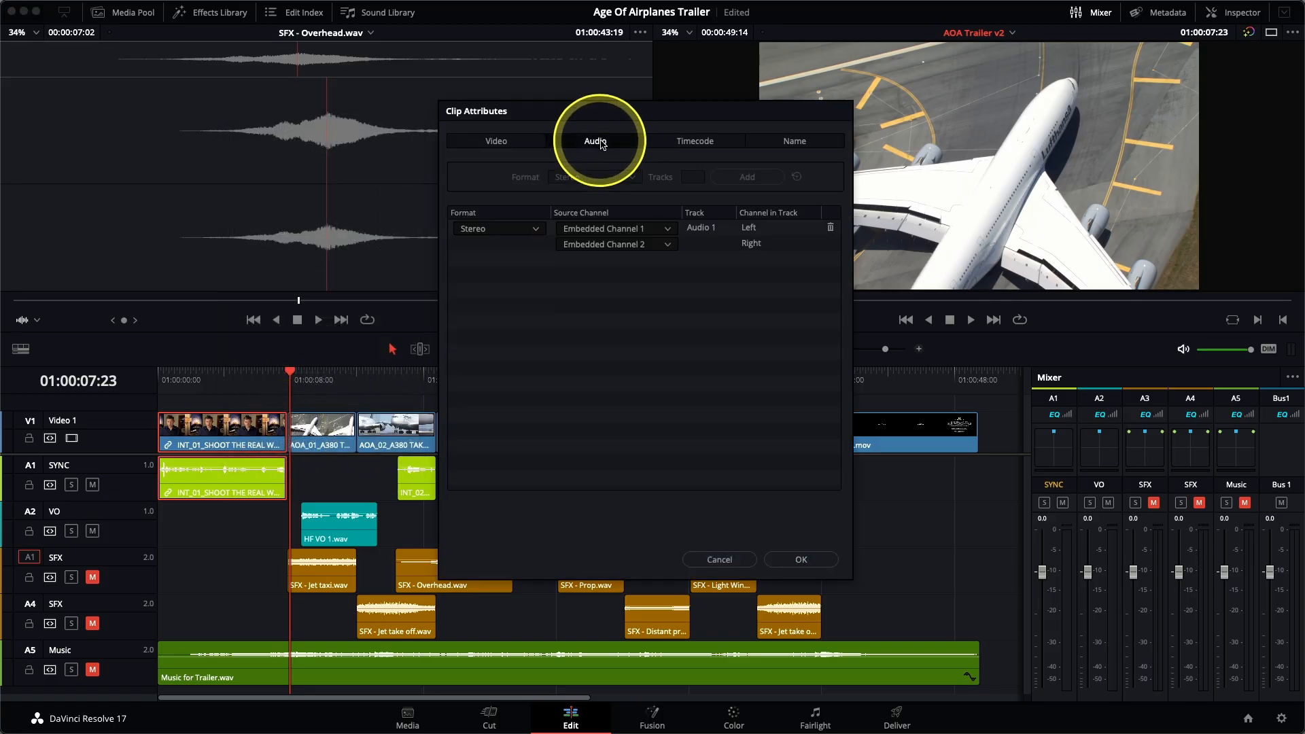
pyautogui.click(500, 231)
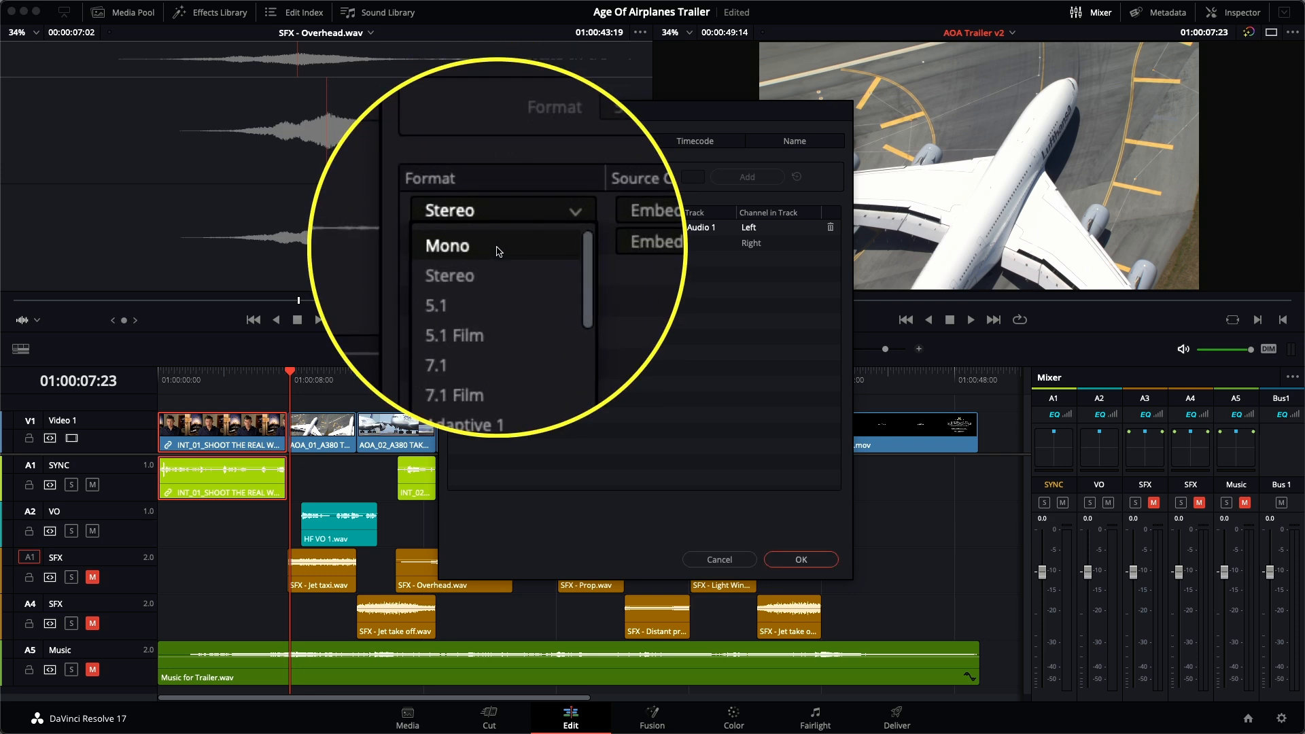
pyautogui.click(499, 251)
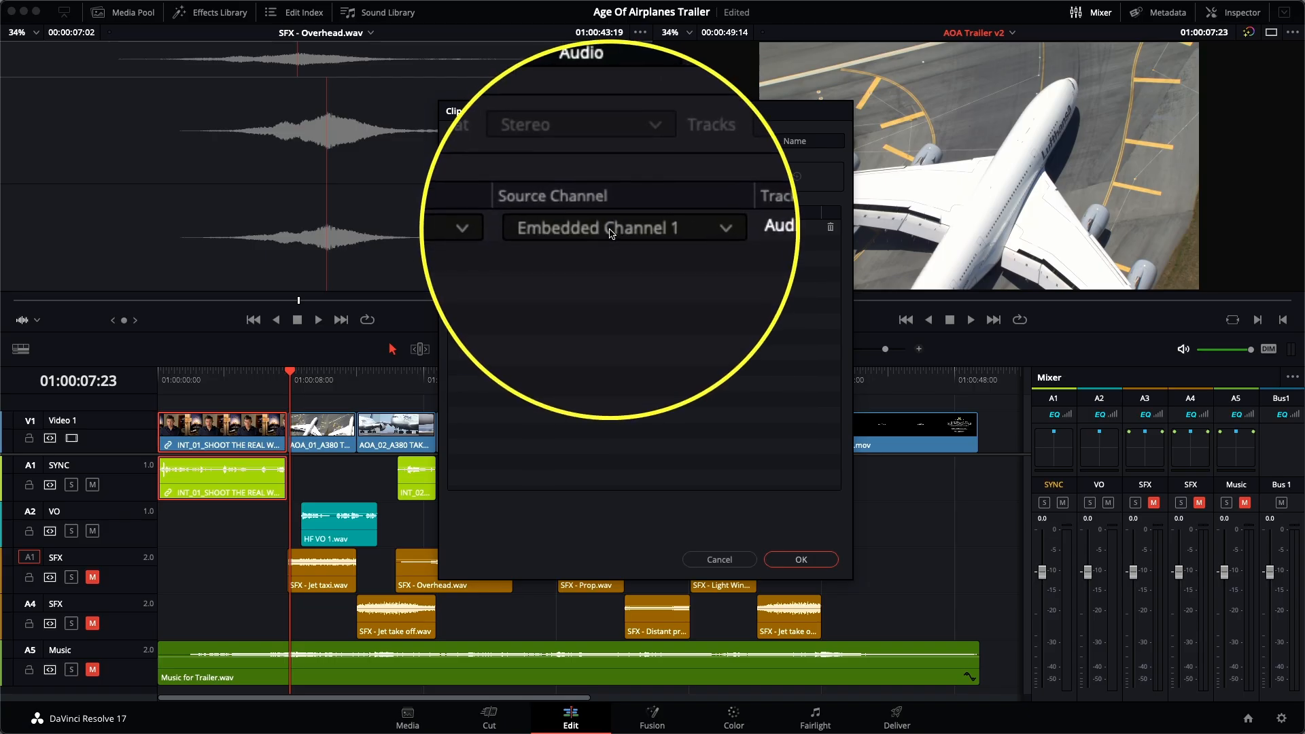
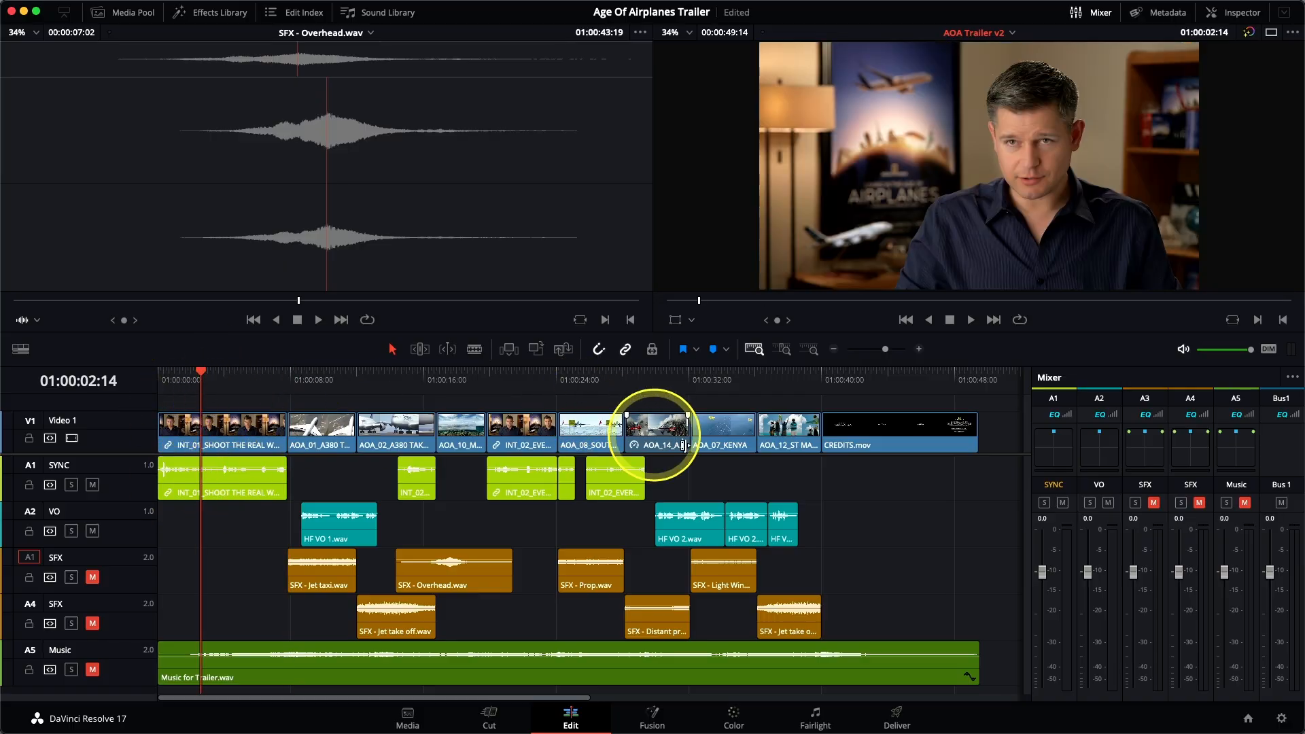
# Step: Add two volume keyframes after the loud opening peak of the first INT_01 SYNC clip, raise the level following it, and play from the start
pyautogui.click(786, 350)
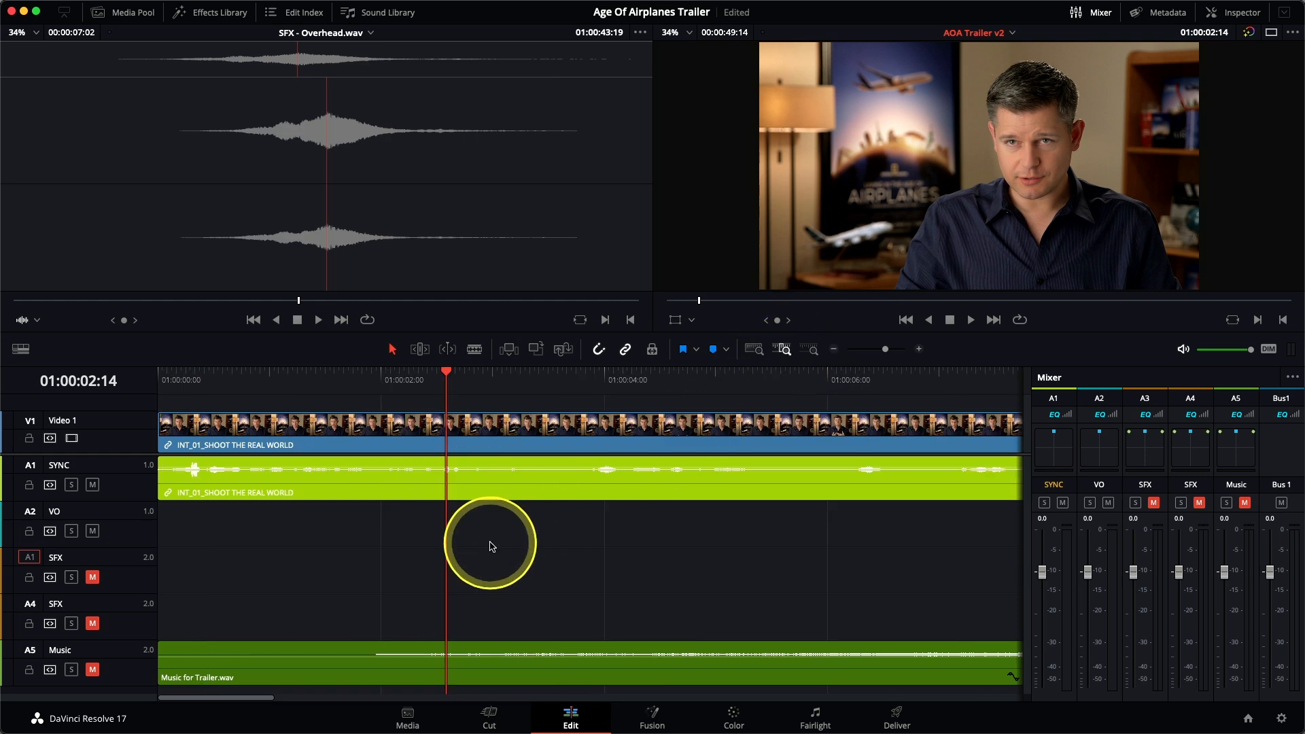
pyautogui.scroll(5, 495, 547)
pyautogui.scroll(5, 494, 547)
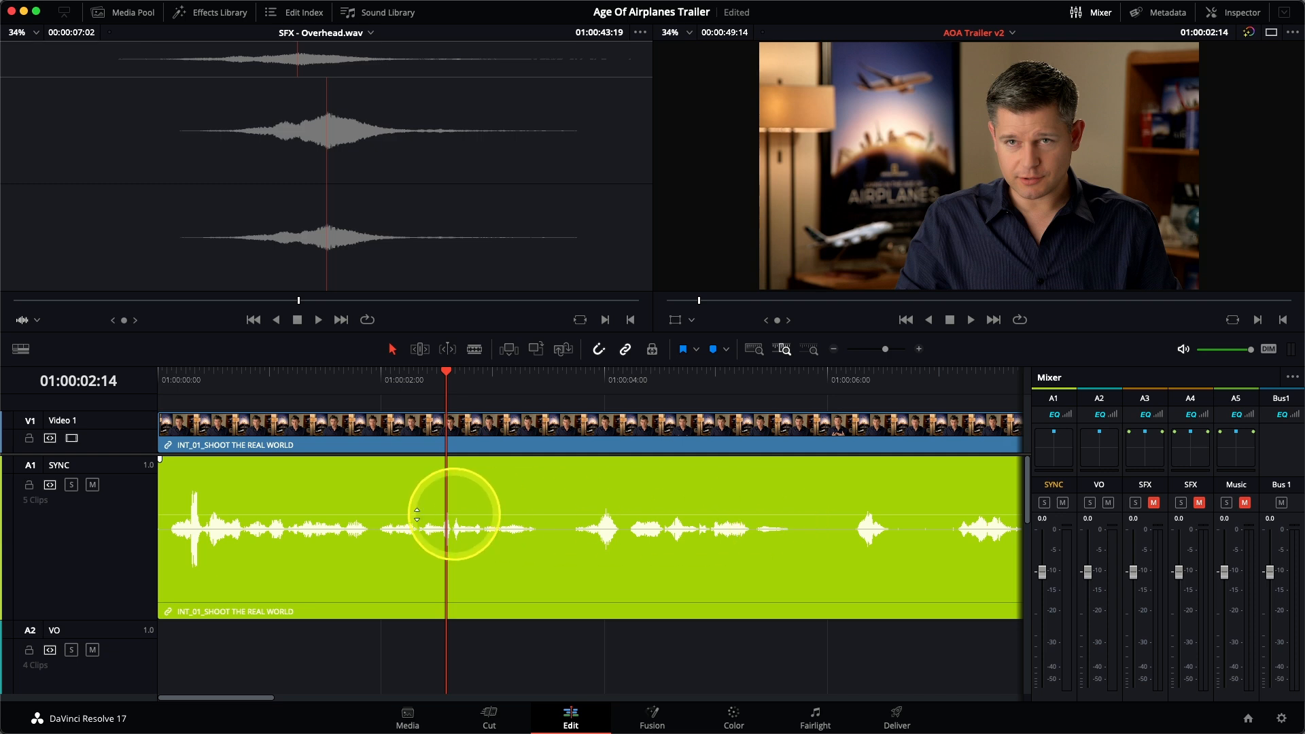
pyautogui.keyDown('alt'); pyautogui.click(207, 515); pyautogui.keyUp('alt')
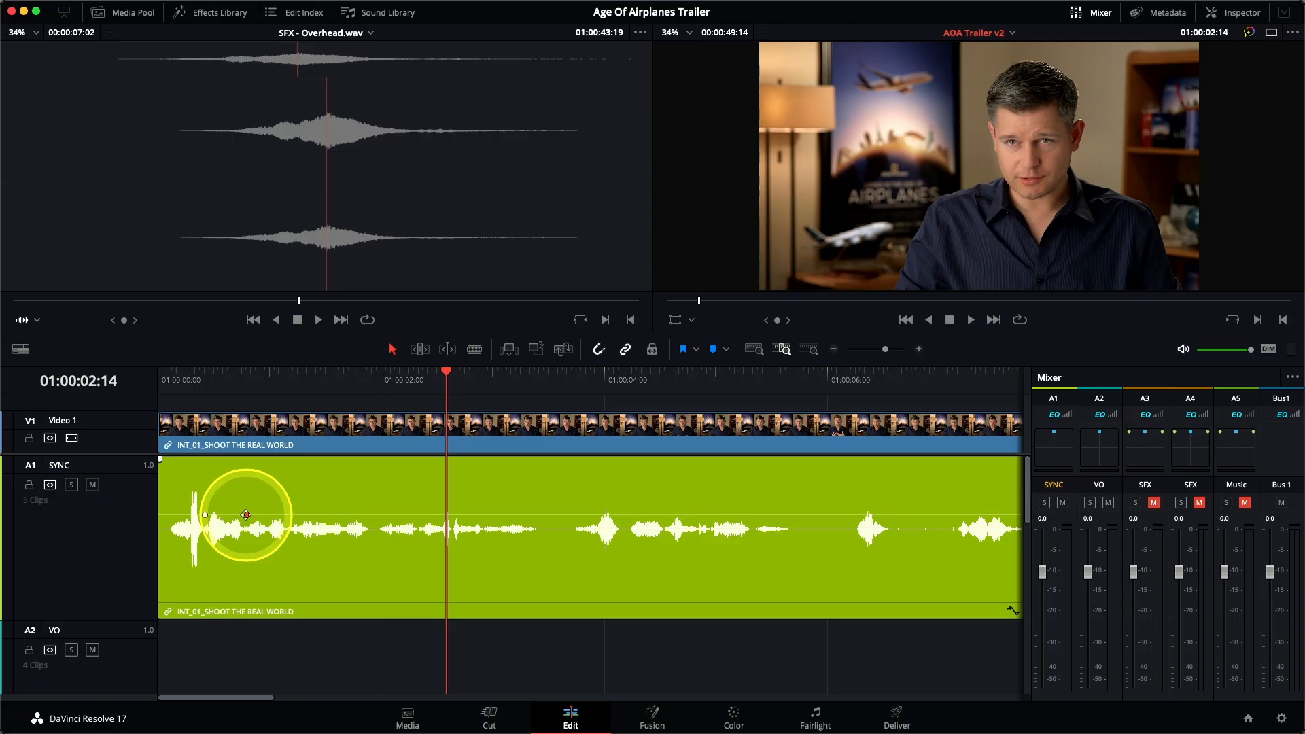
pyautogui.moveTo(262, 516); pyautogui.dragTo(265, 505)
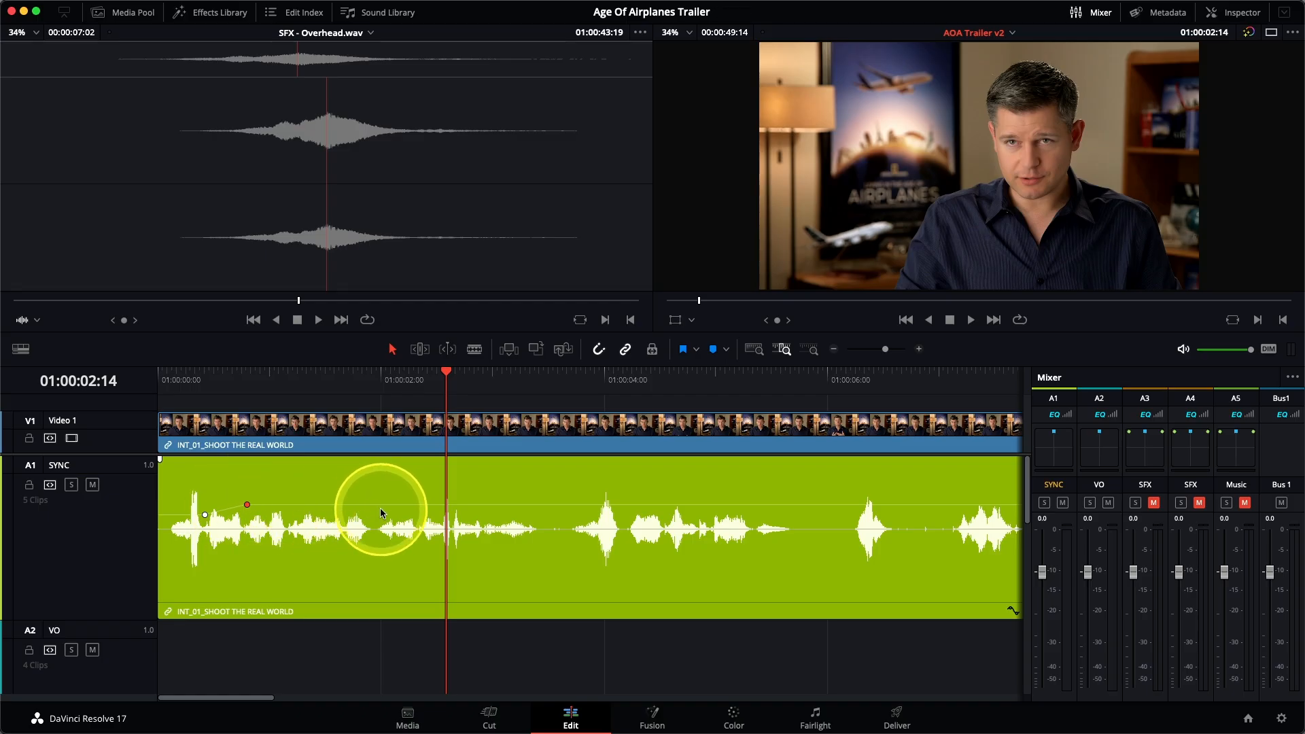
pyautogui.press('Home')
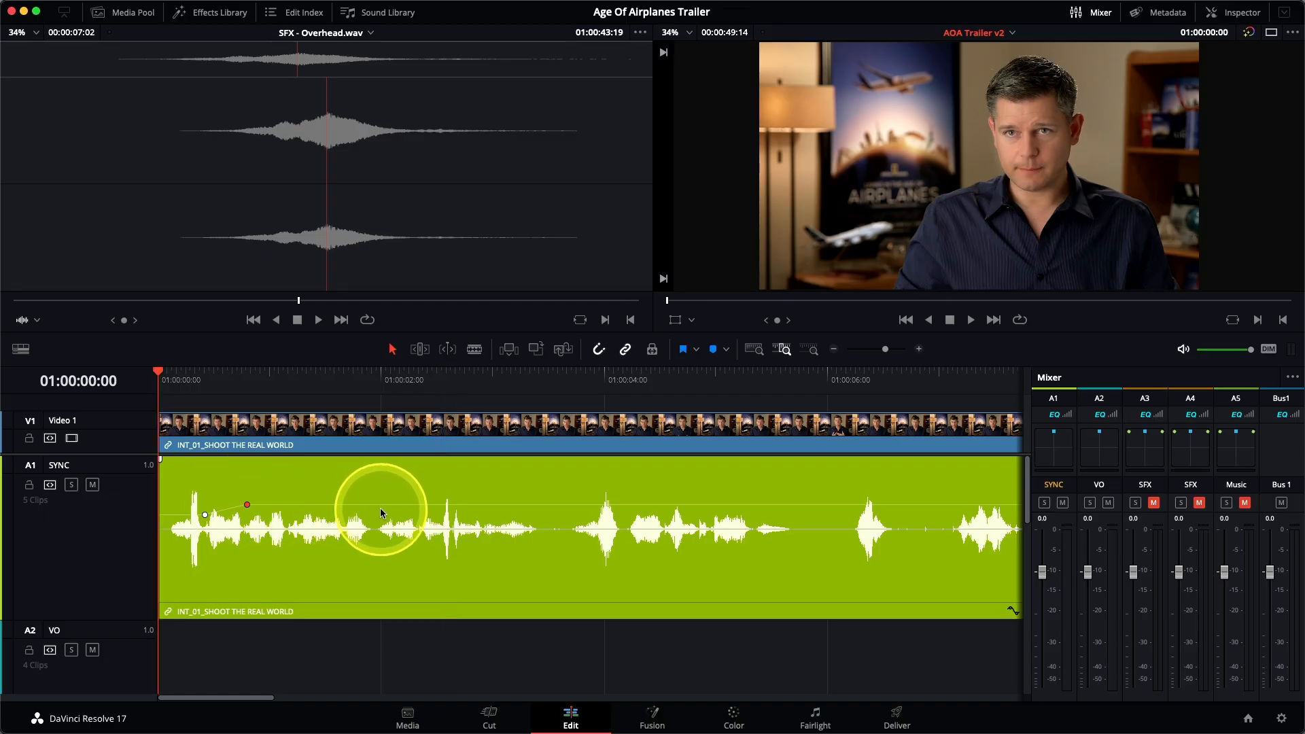
pyautogui.press('space')
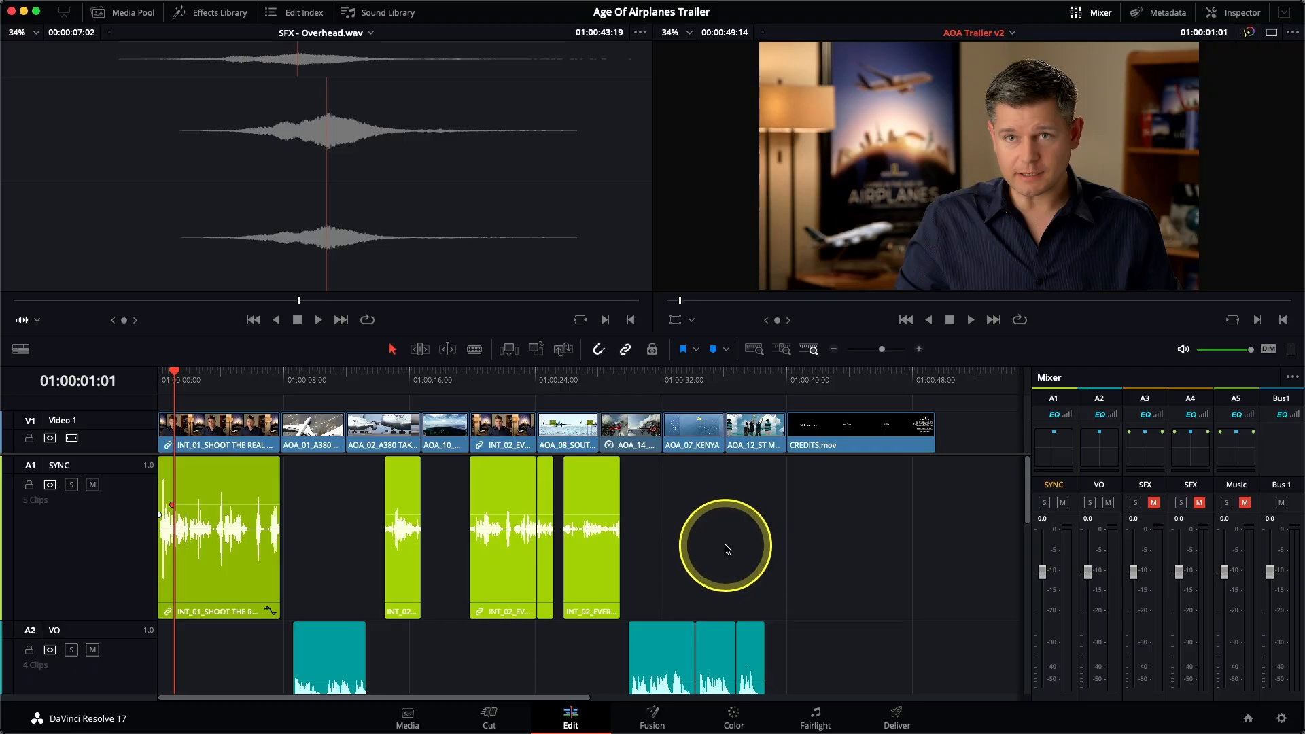
# Step: Normalize the other four SYNC clips independently to -9.0 dBFS in Sample Peak Program mode and check playback from the second INT_02 clip
pyautogui.moveTo(815, 563); pyautogui.dragTo(357, 524)
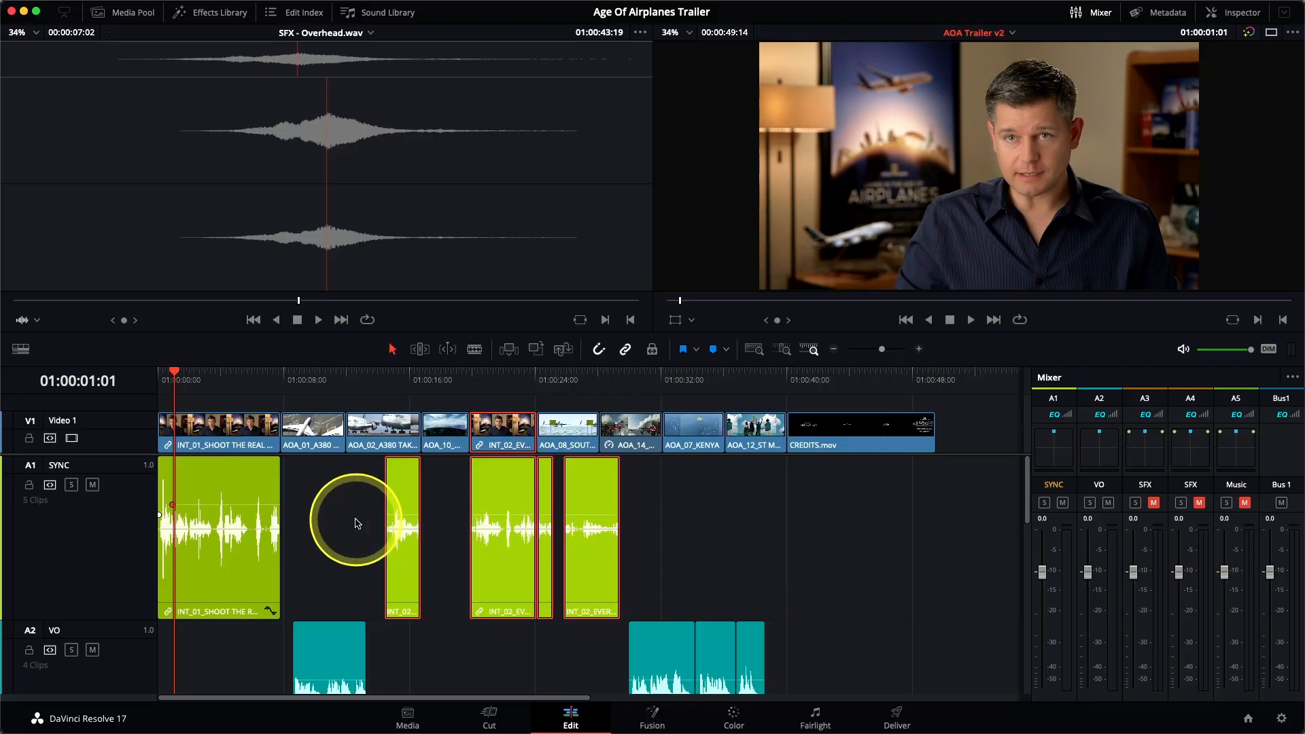
pyautogui.rightClick(406, 500)
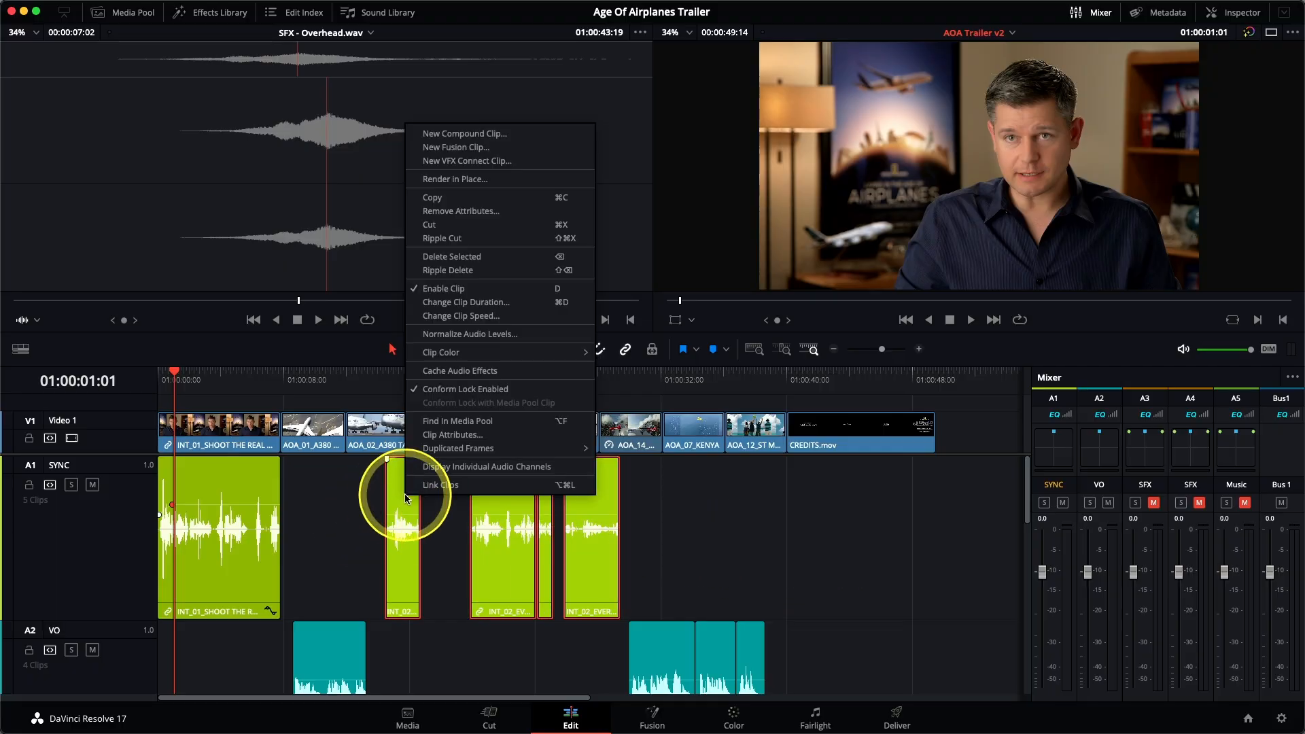
pyautogui.click(474, 336)
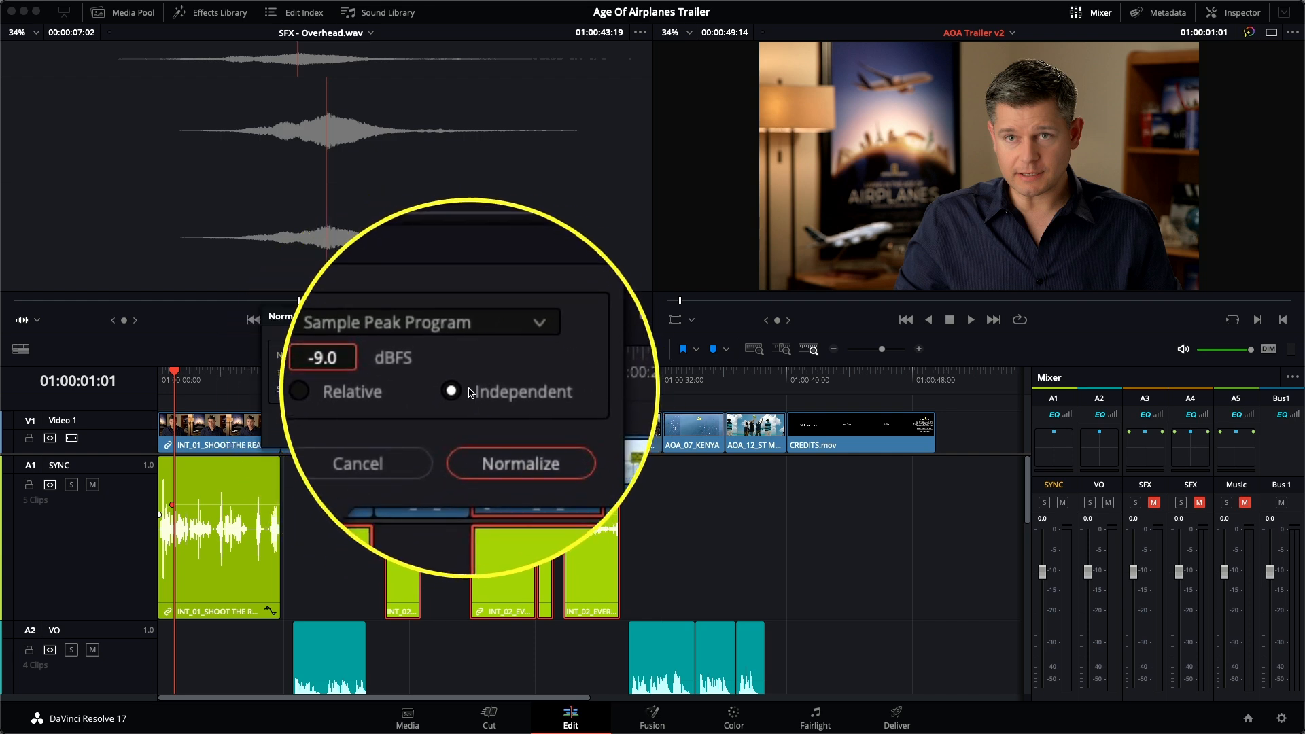
pyautogui.click(494, 427)
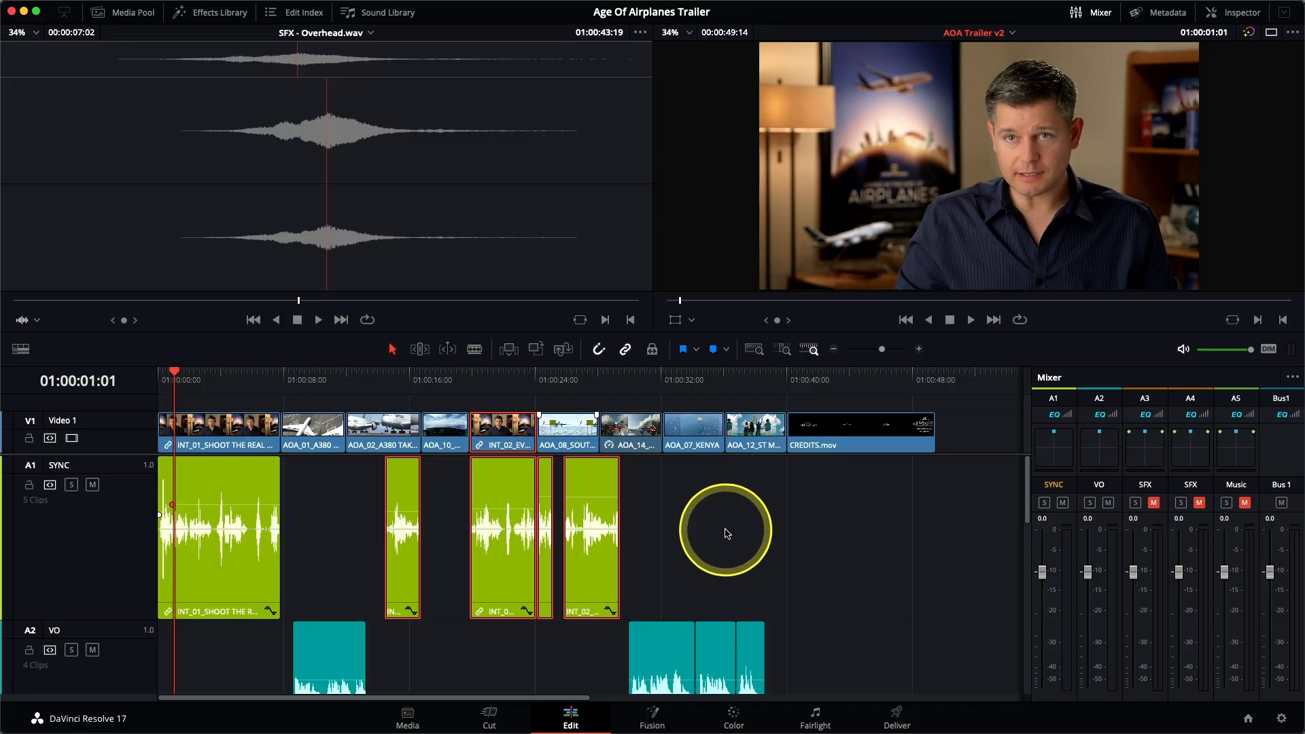
pyautogui.click(726, 533)
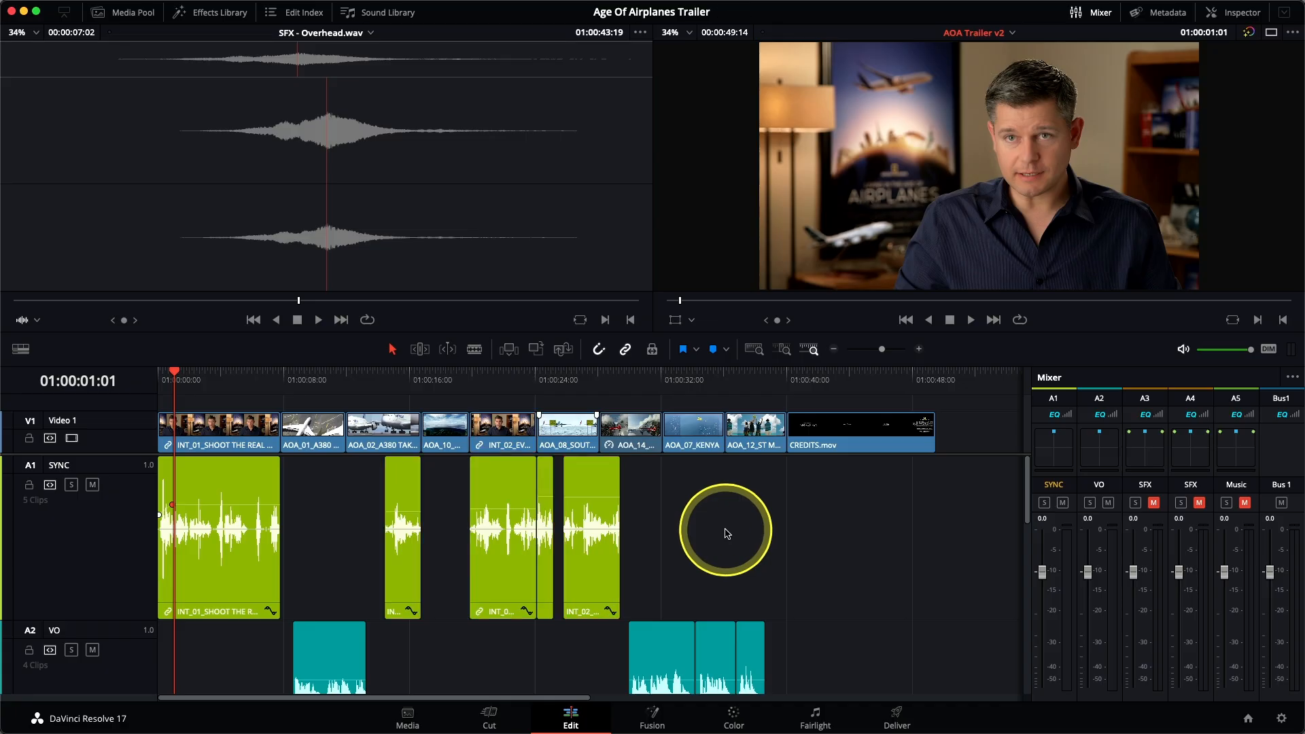
pyautogui.click(468, 388)
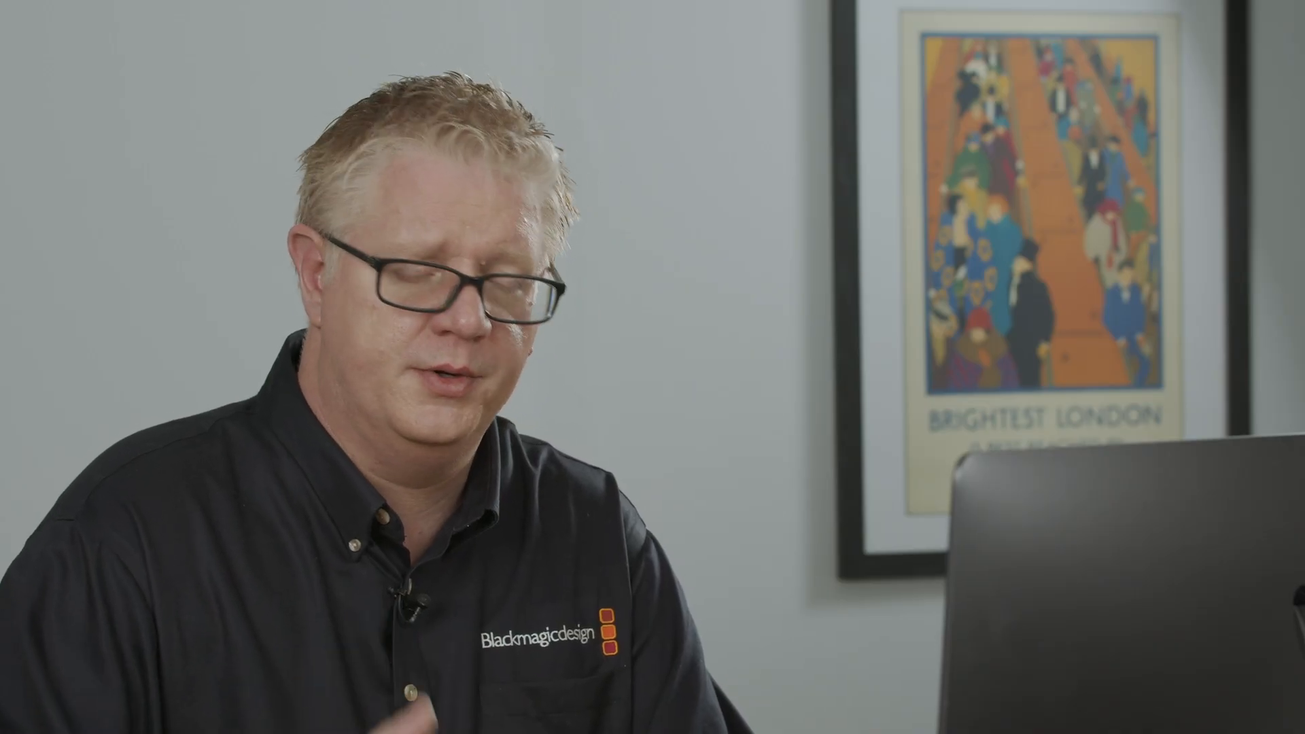
# Step: Lower the volume of the first INT_01 SYNC clip slightly and compare its level with the VO by replaying from the start
pyautogui.click(219, 568)
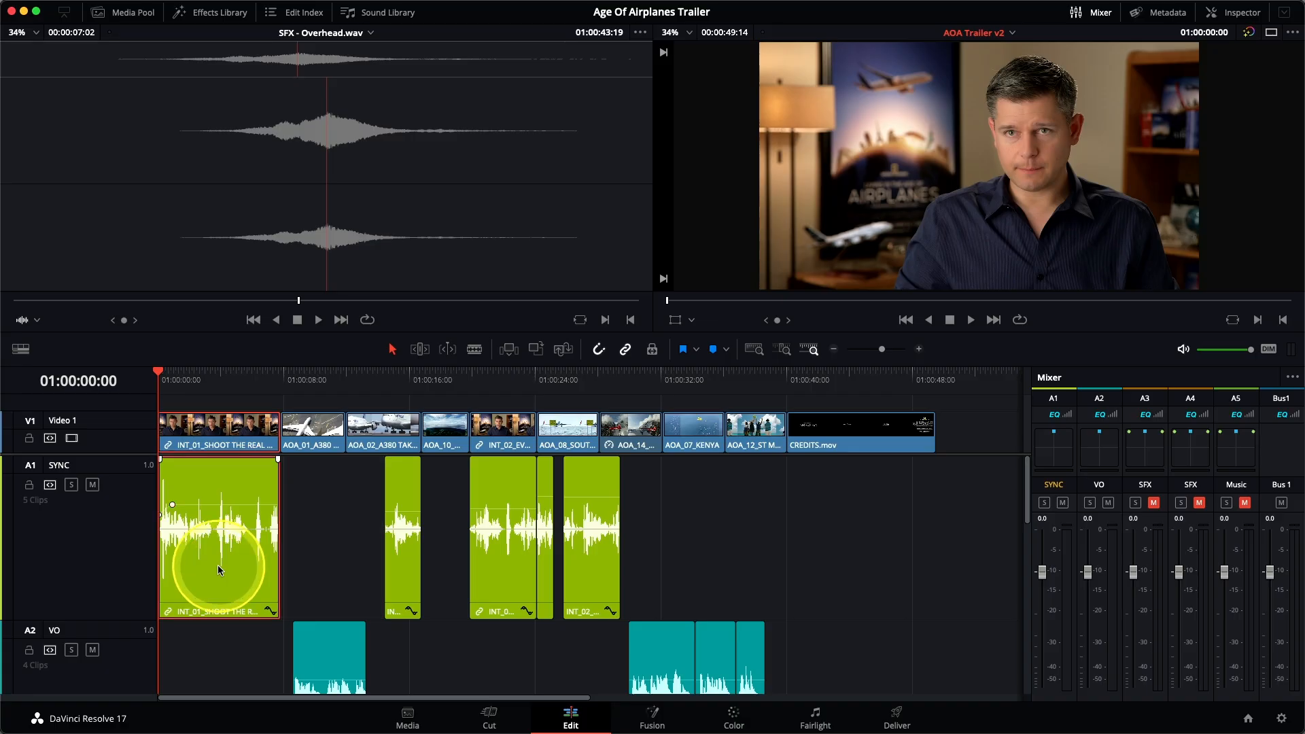
pyautogui.press('space')
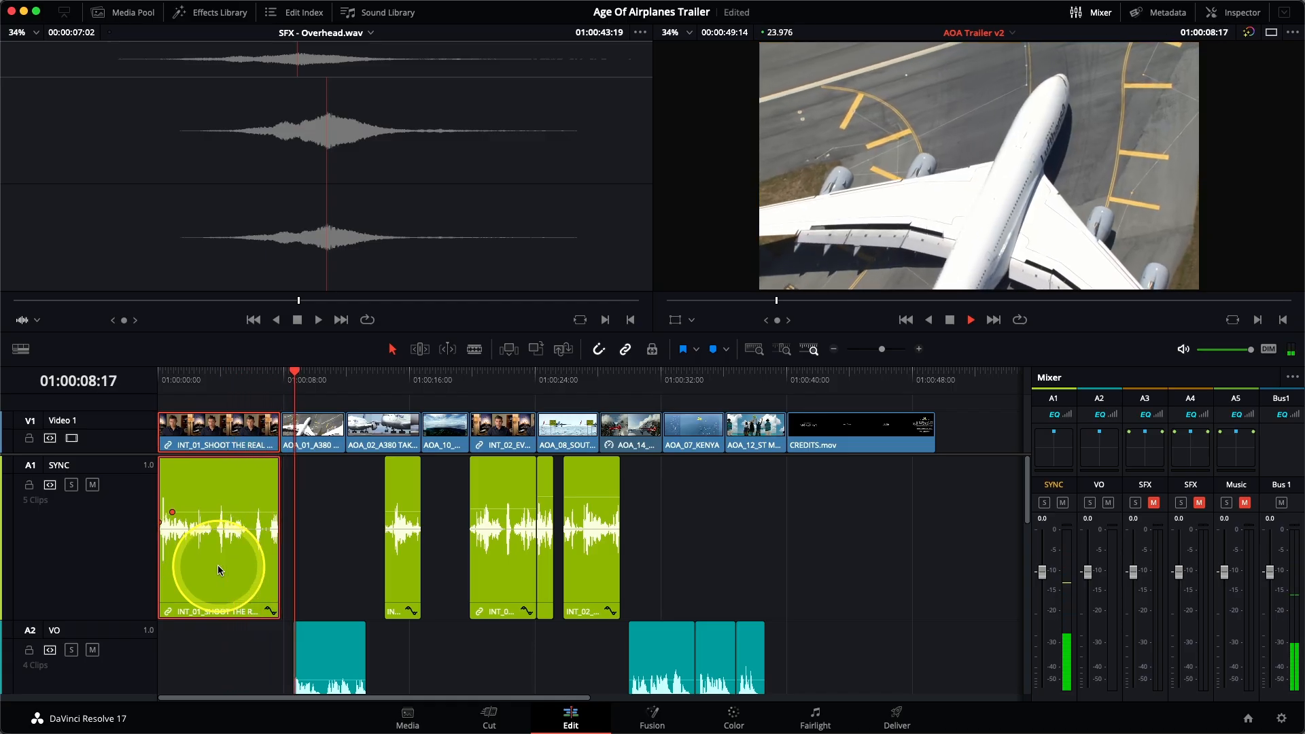
pyautogui.press('space')
pyautogui.press('Home')
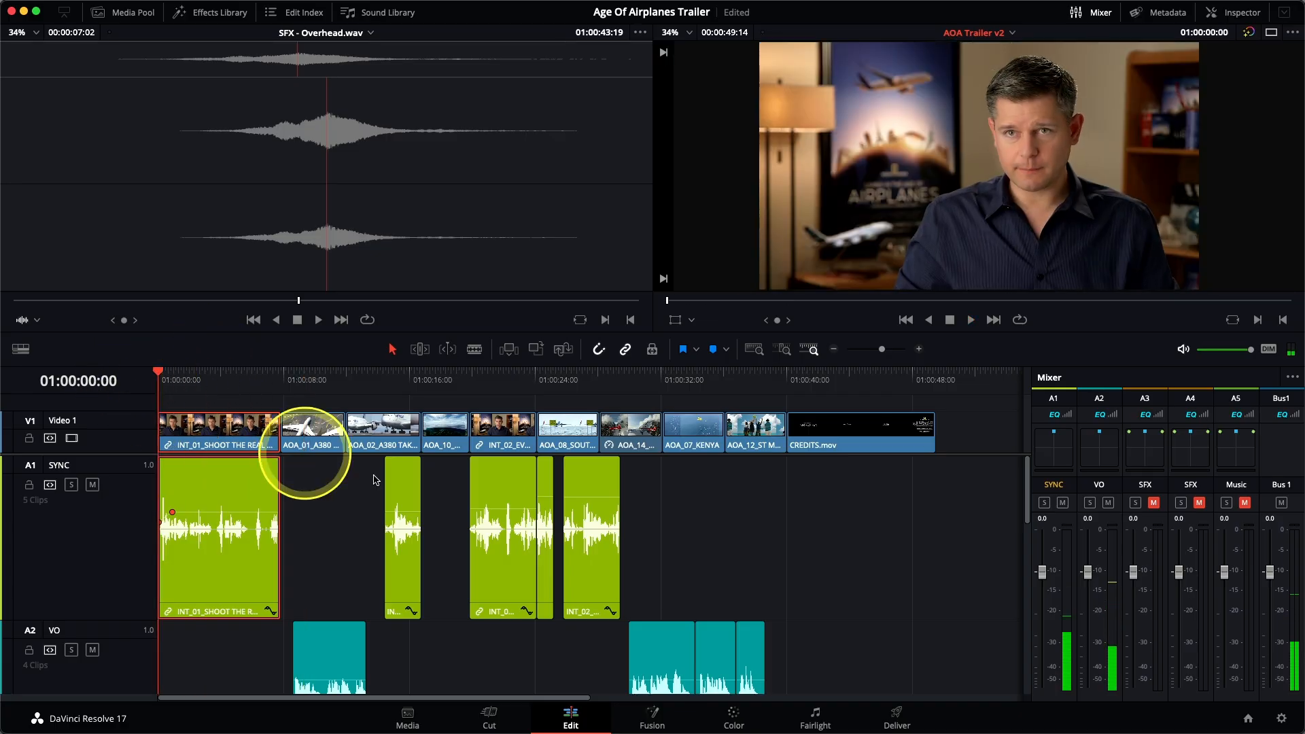
pyautogui.press('space')
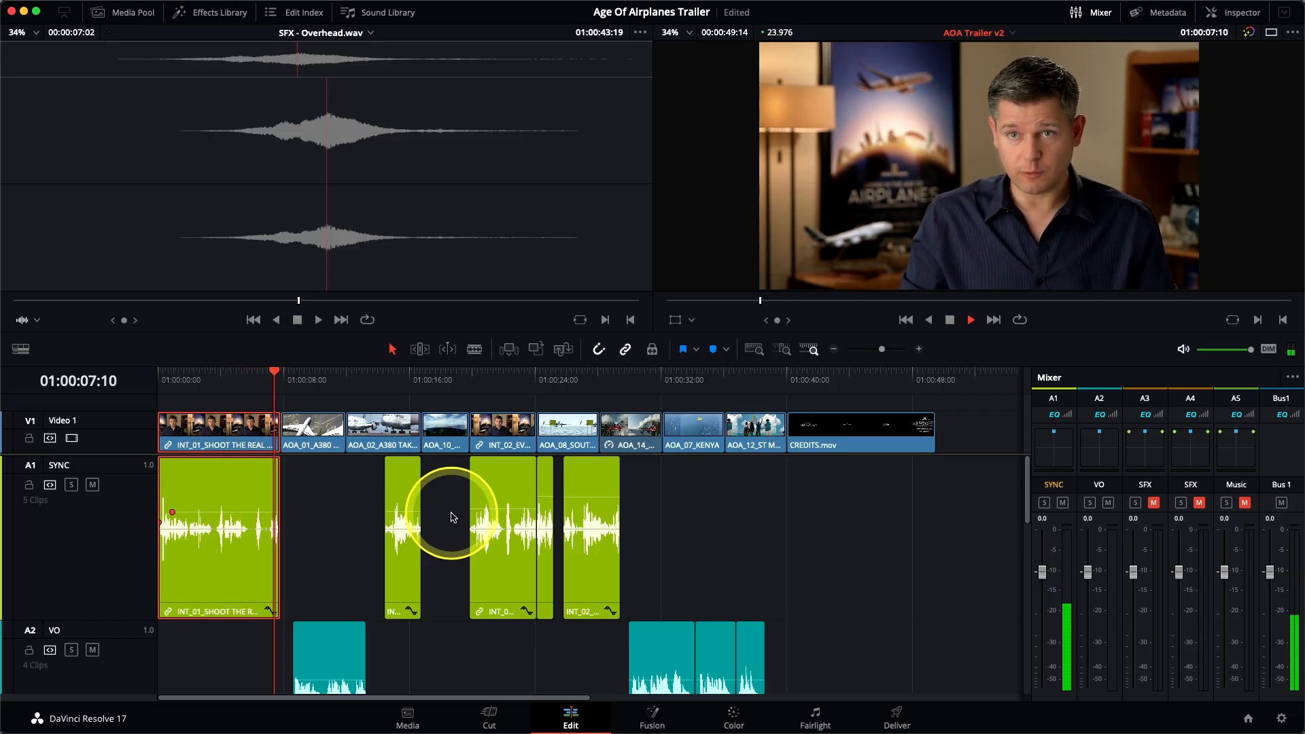
pyautogui.press('space')
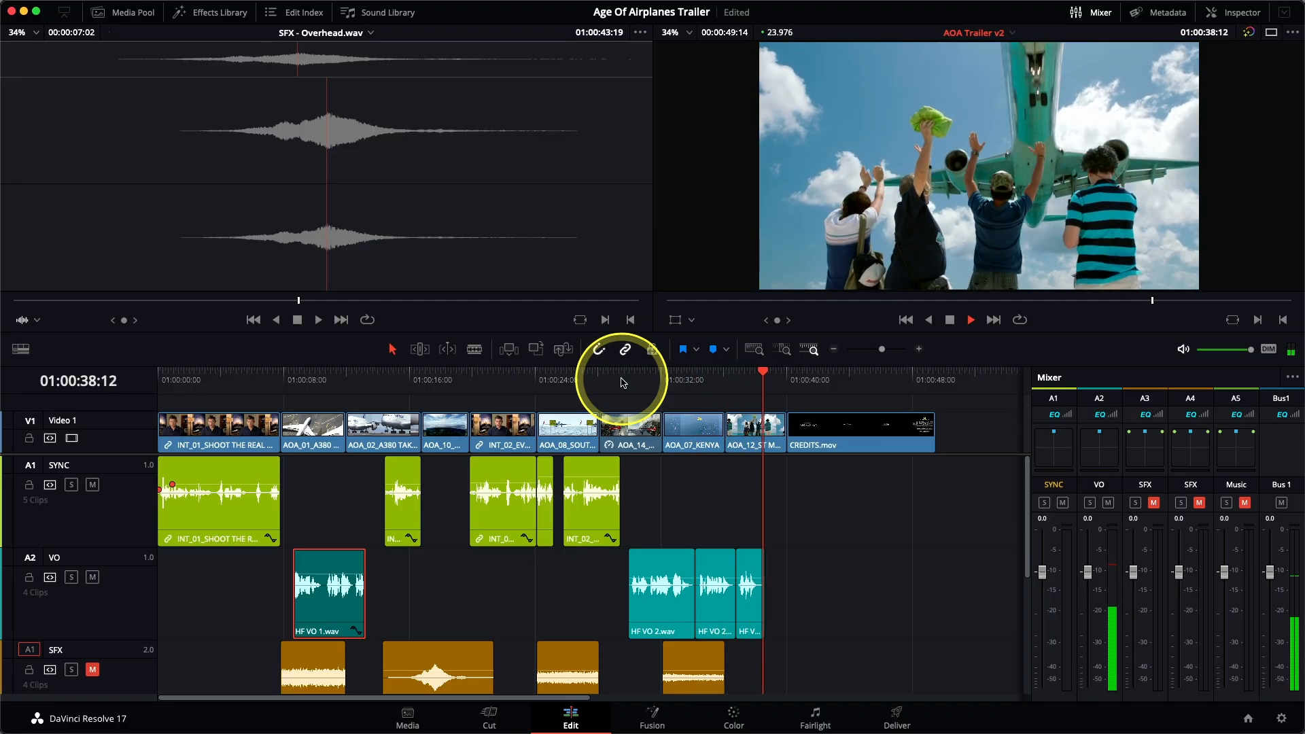
# Step: Adjust the volume of HF VO 2.wav and play the closing voiceover from just before that clip
pyautogui.press('space')
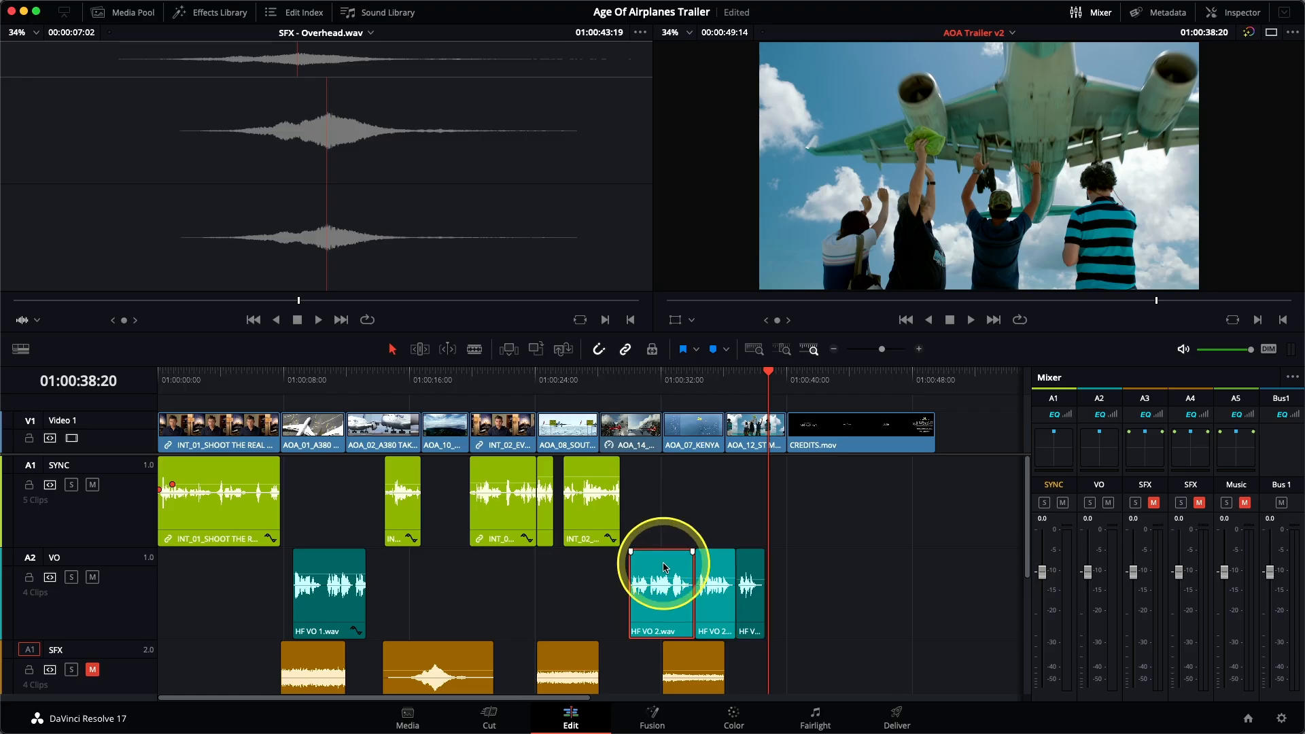
pyautogui.click(623, 385)
pyautogui.press('space')
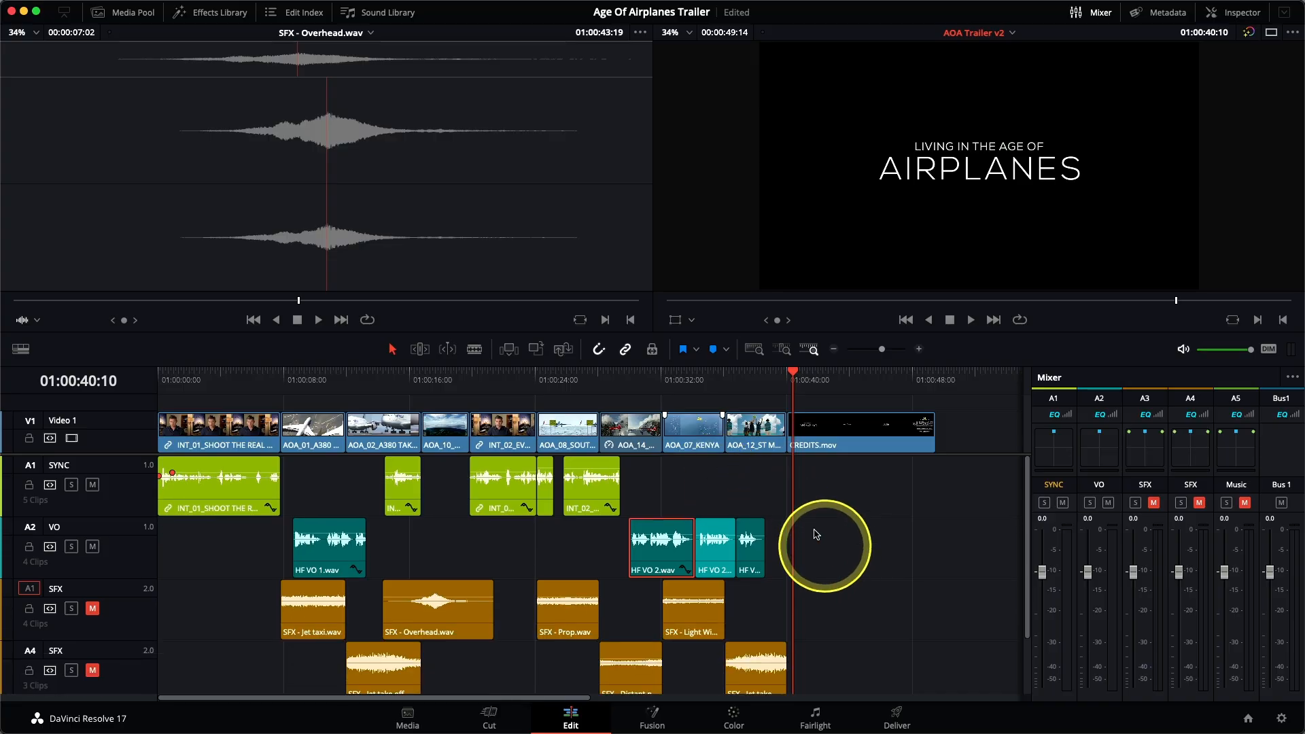
# Step: Unmute both SFX tracks, mute the SYNC and VO tracks, and play the sound effects from 01:00:07:20
pyautogui.scroll(-2, 687, 449)
pyautogui.click(688, 412)
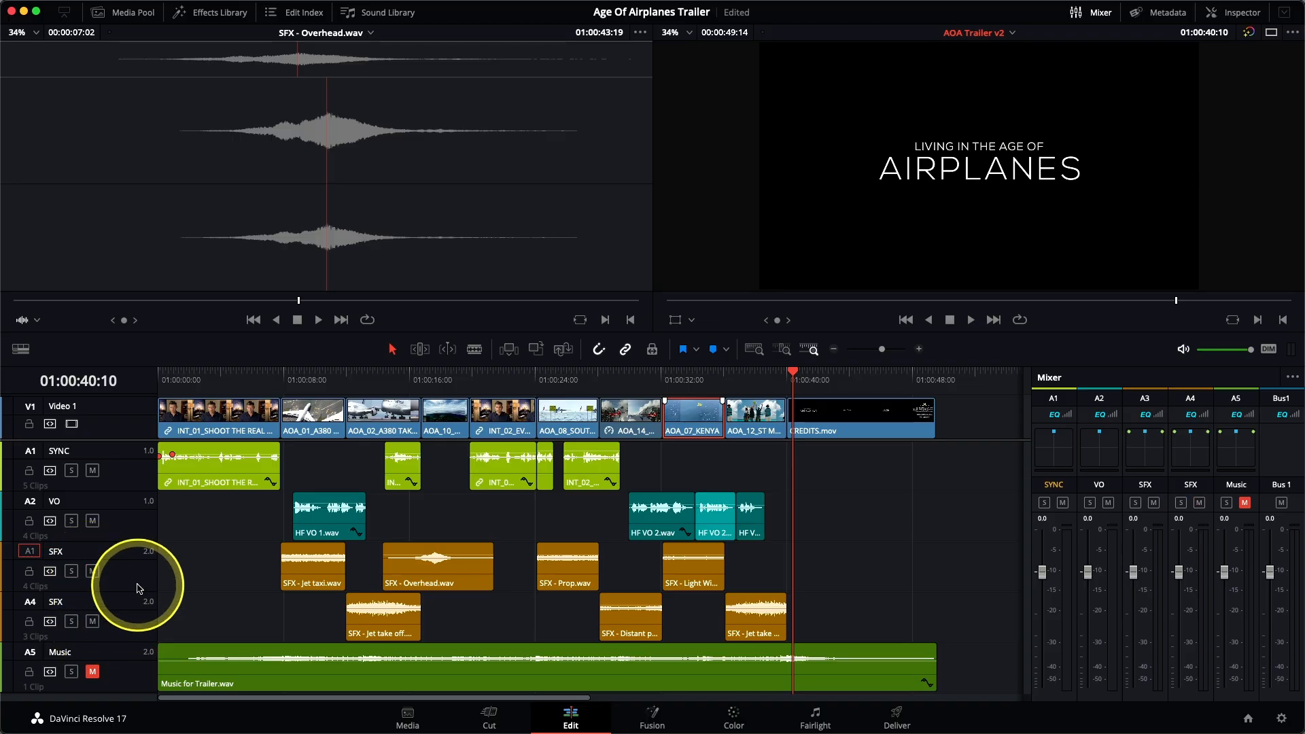
pyautogui.click(93, 471)
pyautogui.click(94, 521)
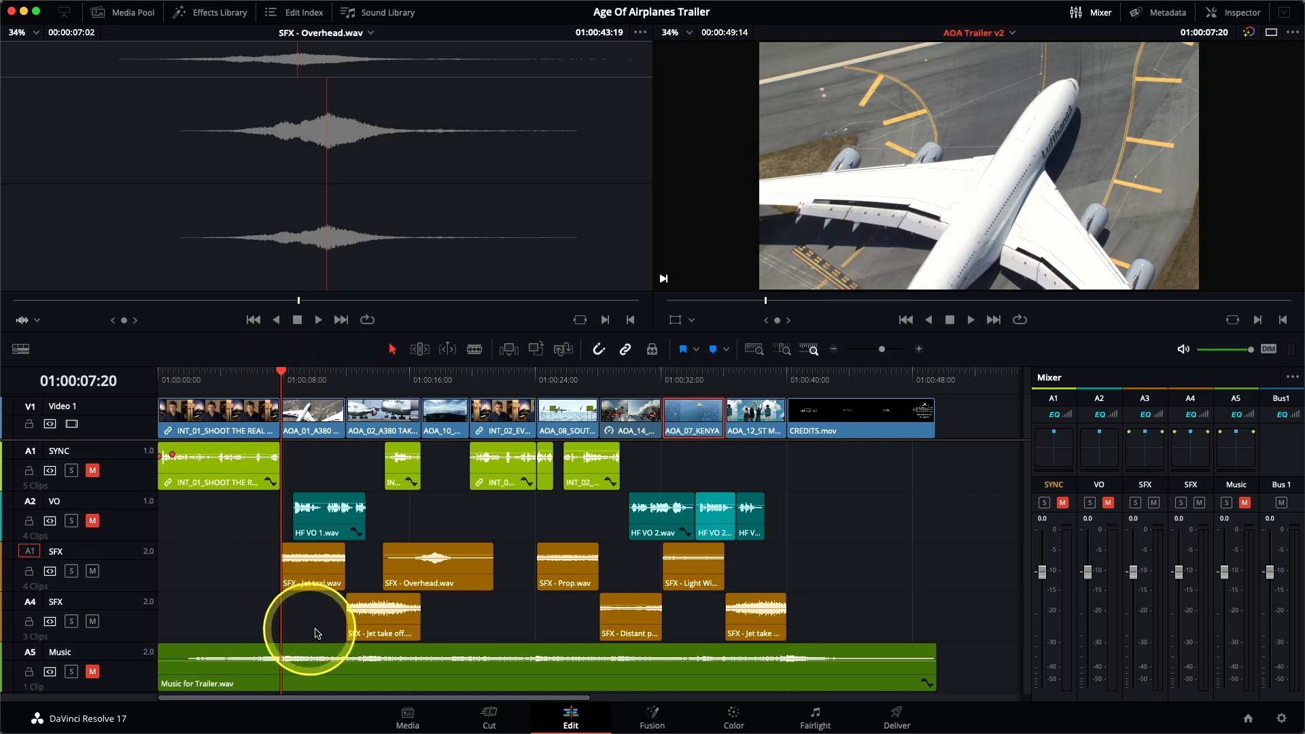
pyautogui.press('space')
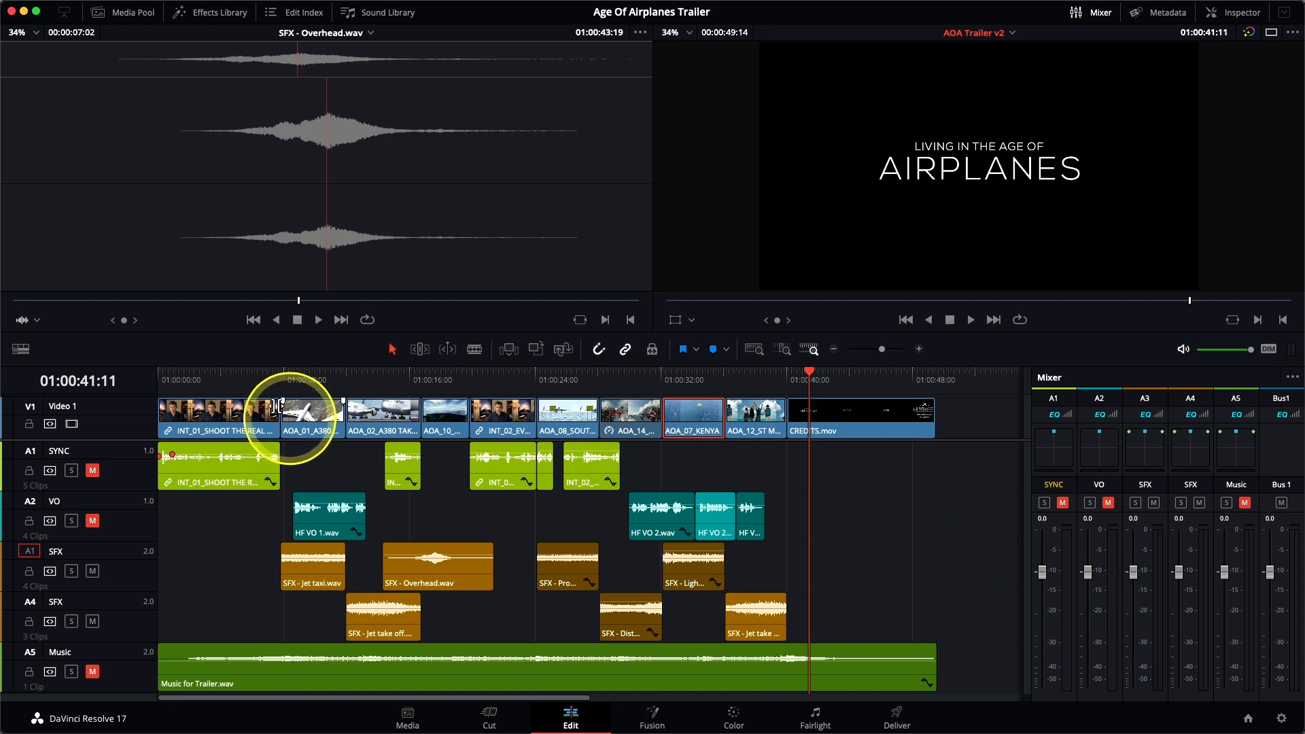
# Step: Set the A3 SFX fader to -10 dB and the A4 SFX fader to -11 dB while replaying the effects from 01:00:07:20
pyautogui.click(280, 379)
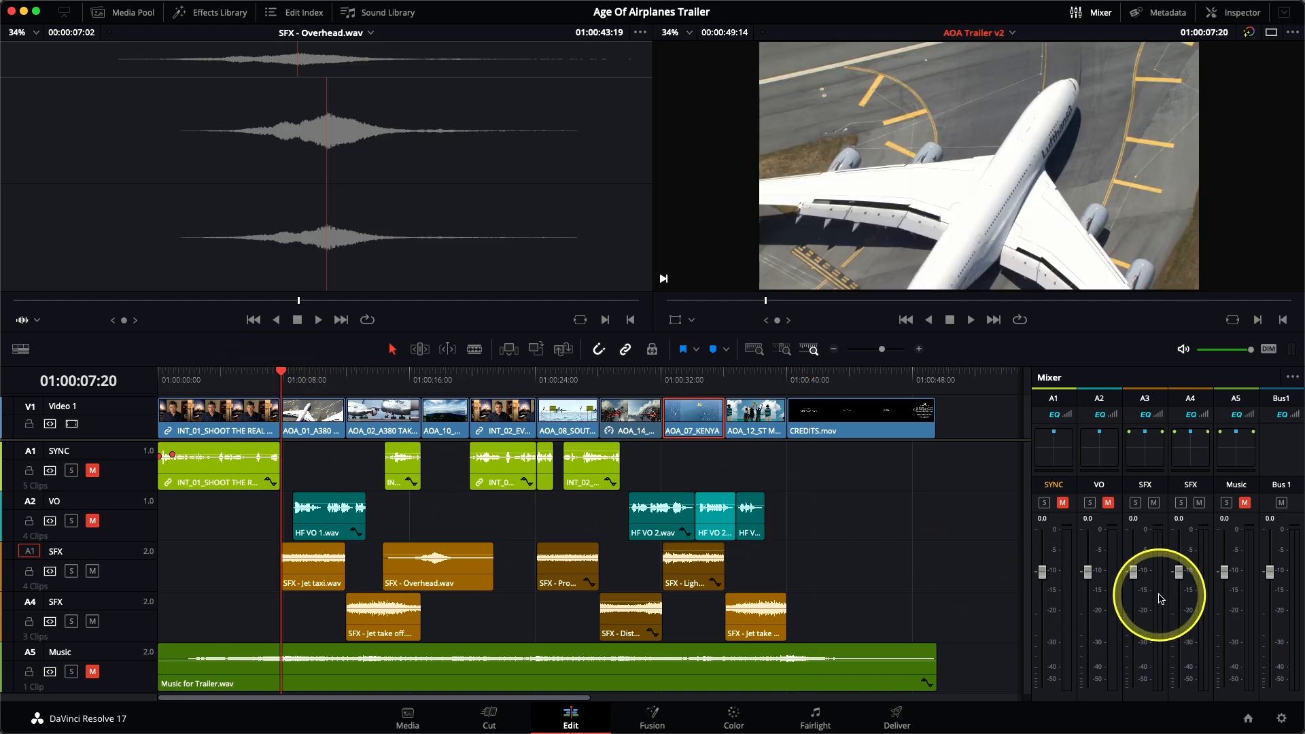
pyautogui.press('space')
pyautogui.moveTo(1133, 571); pyautogui.dragTo(1134, 620)
pyautogui.moveTo(1179, 572); pyautogui.dragTo(1179, 617)
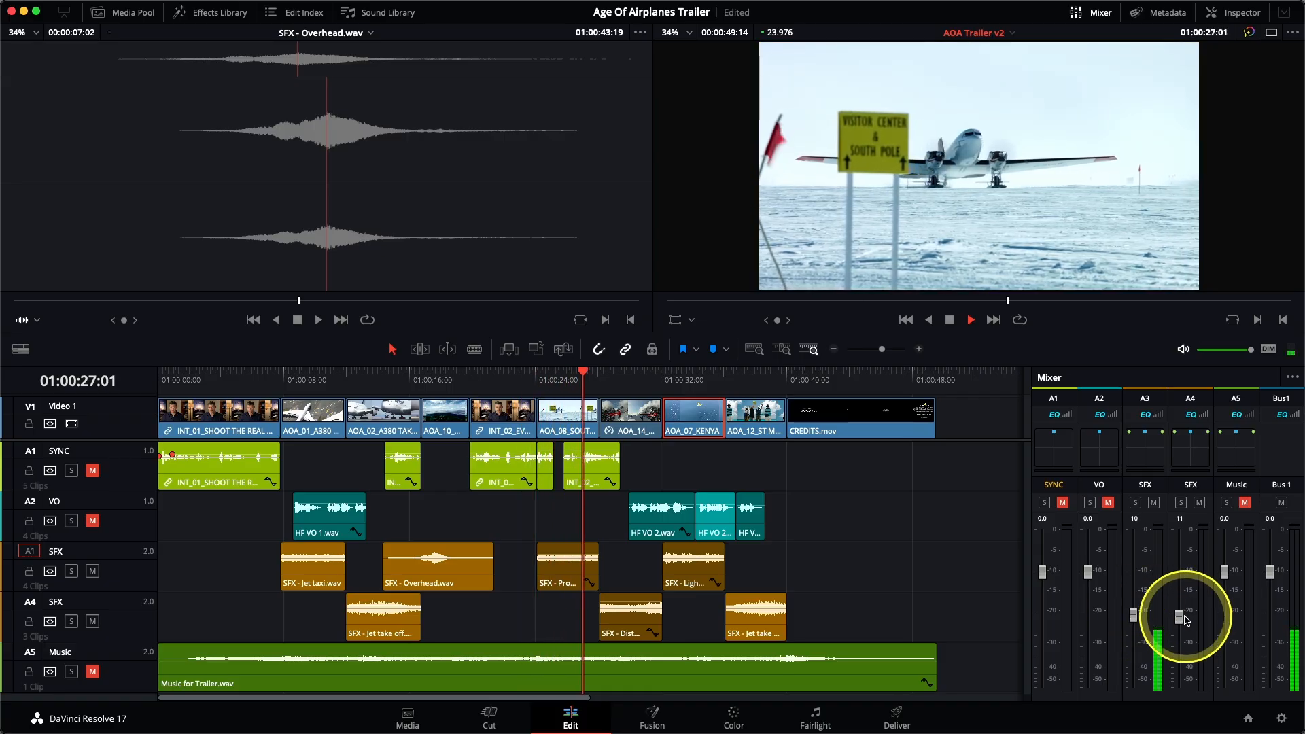
pyautogui.moveTo(1180, 618); pyautogui.dragTo(1179, 616)
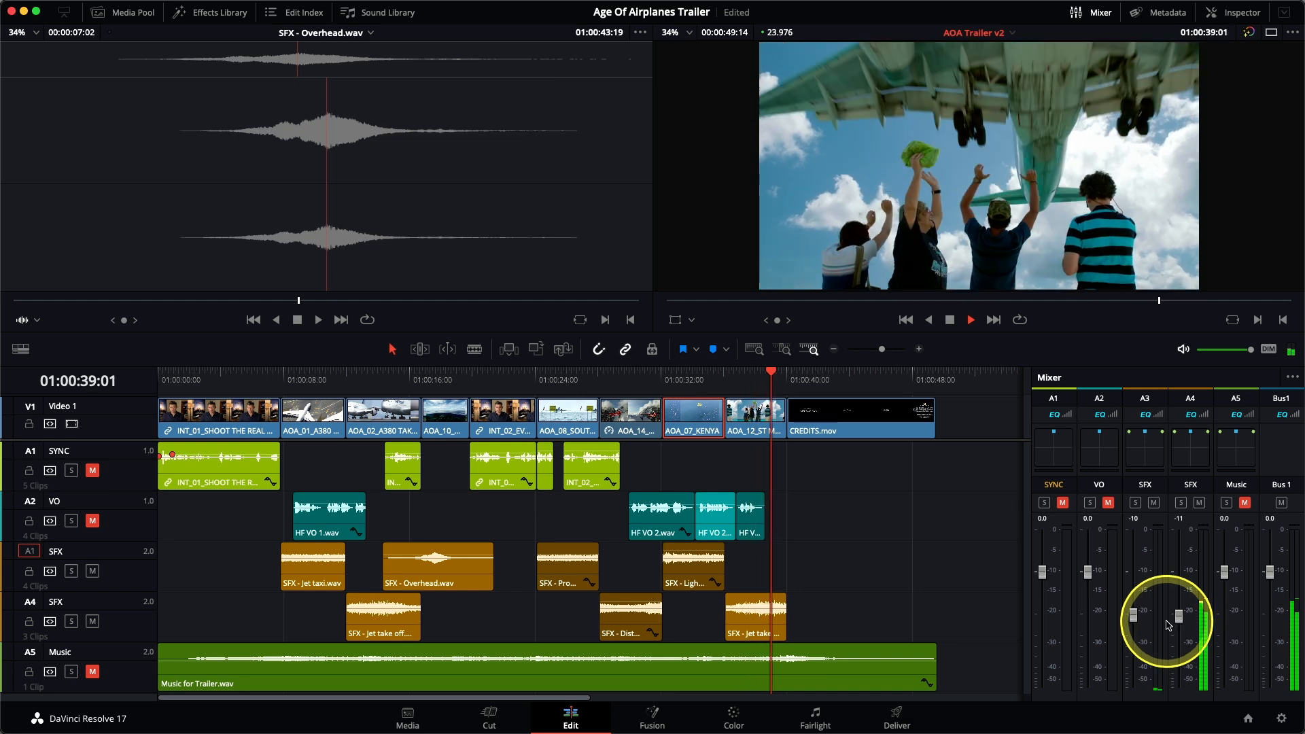
pyautogui.press('space')
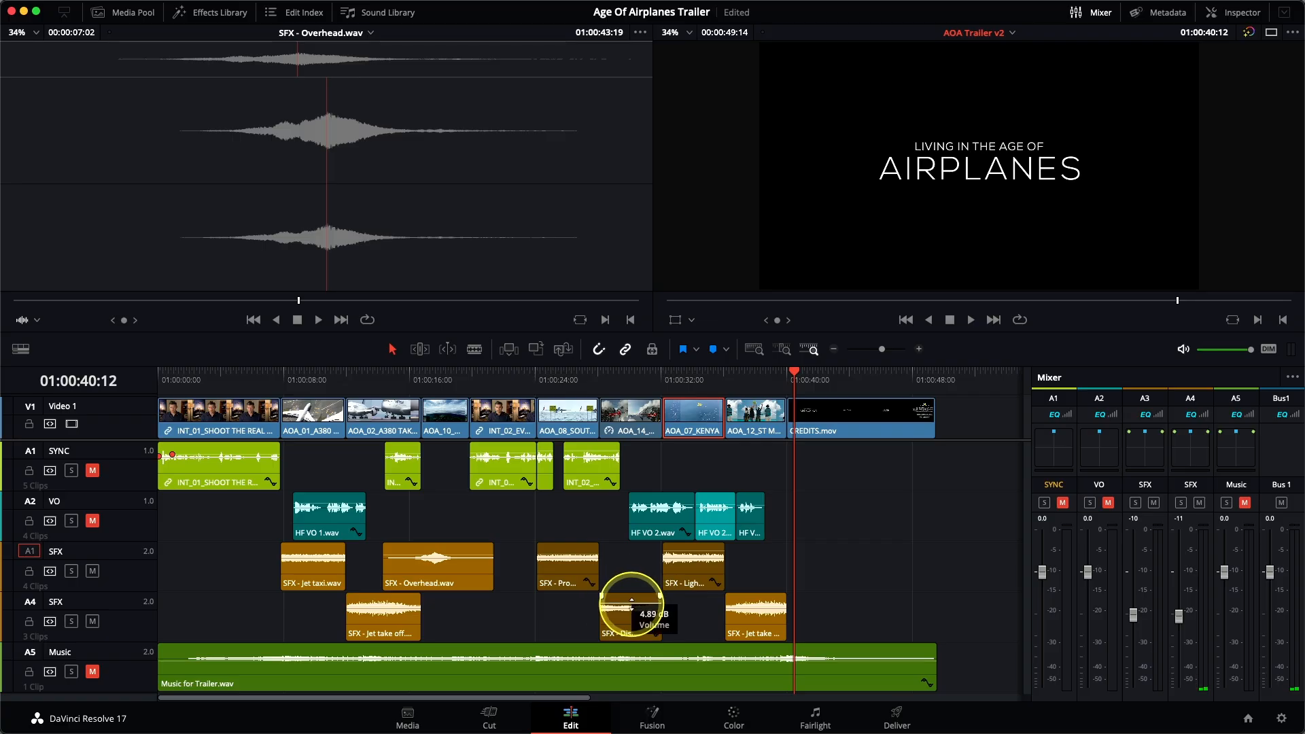
pyautogui.click(596, 373)
pyautogui.press('space')
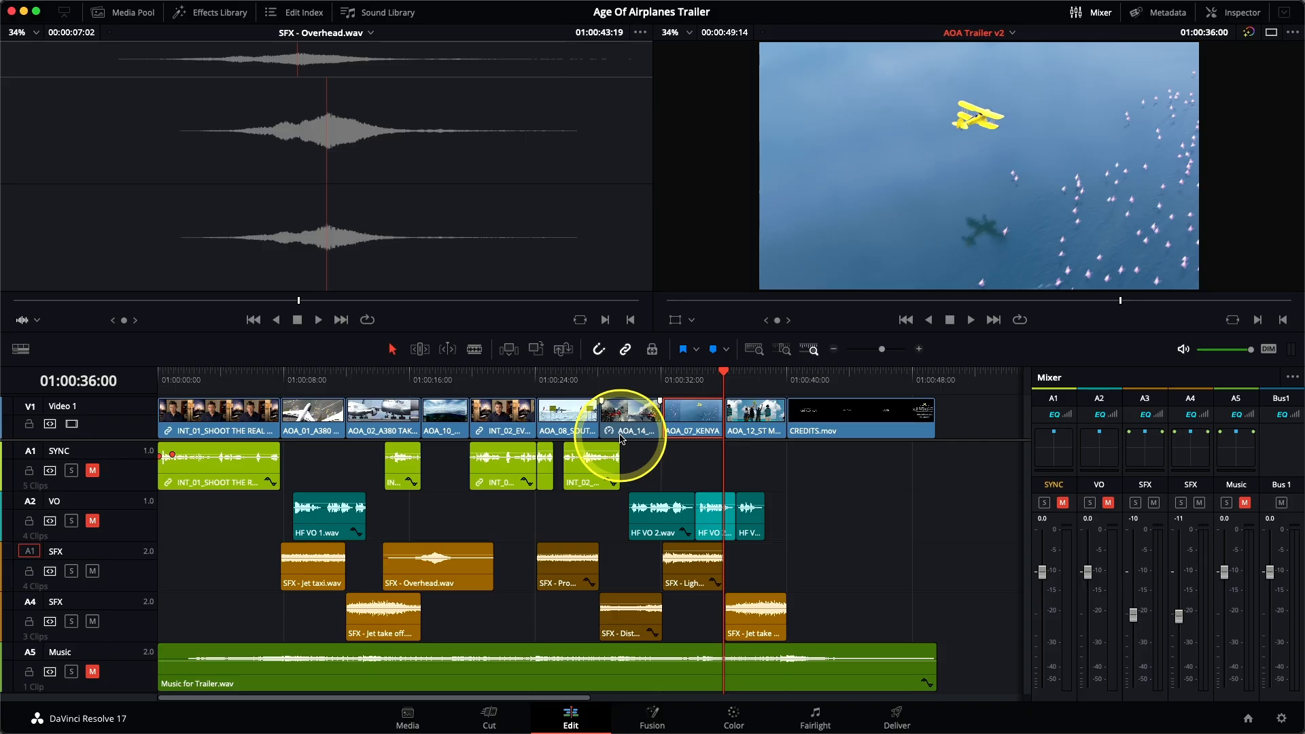
# Step: Fade SFX - Jet taxi.wav in over about half a second and extend its faded-out end to crossfade with a faded-in SFX - Jet take off.wav
pyautogui.click(308, 376)
pyautogui.click(786, 349)
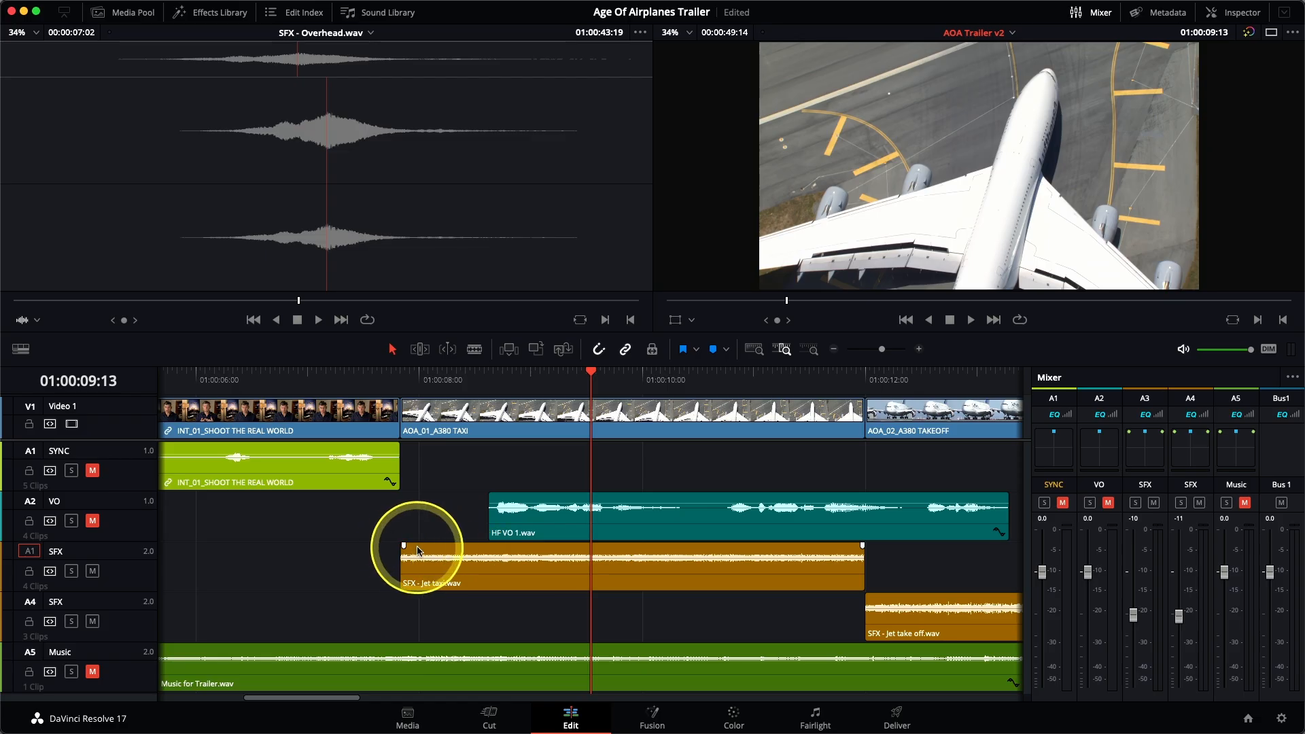
pyautogui.moveTo(404, 546); pyautogui.dragTo(413, 546)
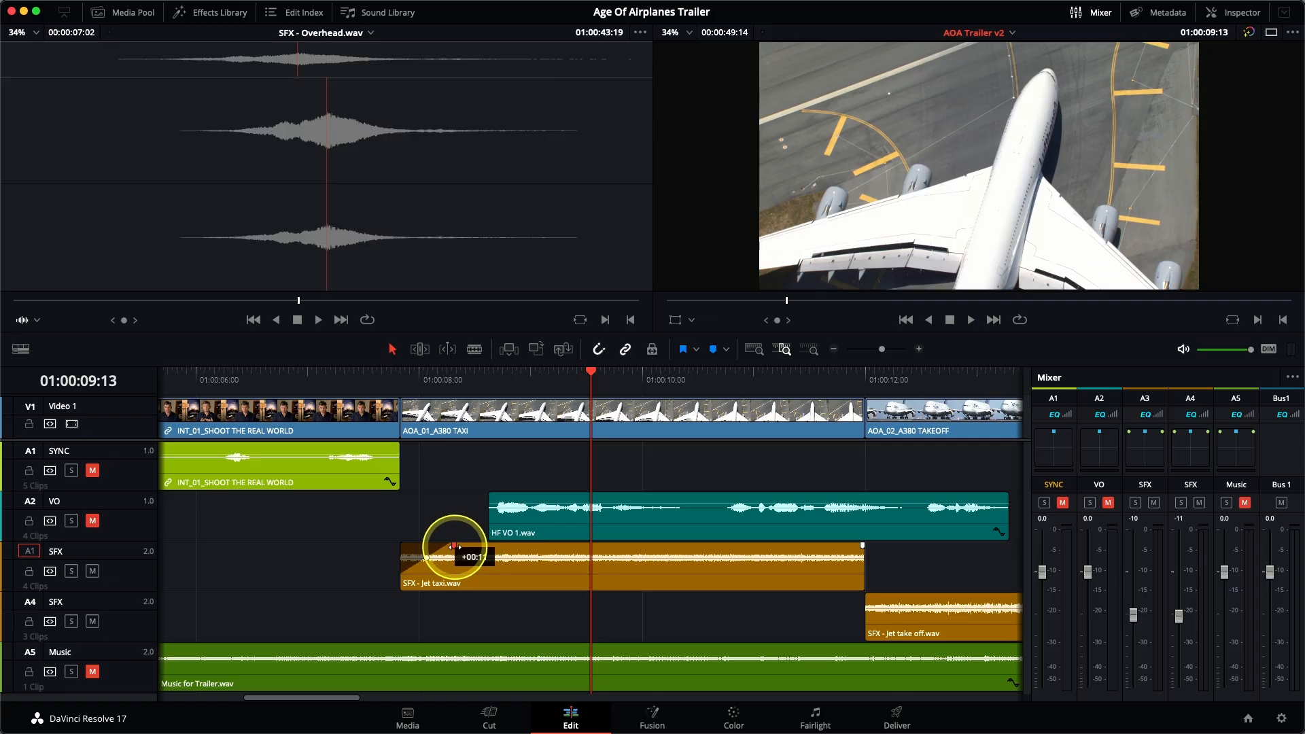
pyautogui.moveTo(454, 547); pyautogui.dragTo(455, 546)
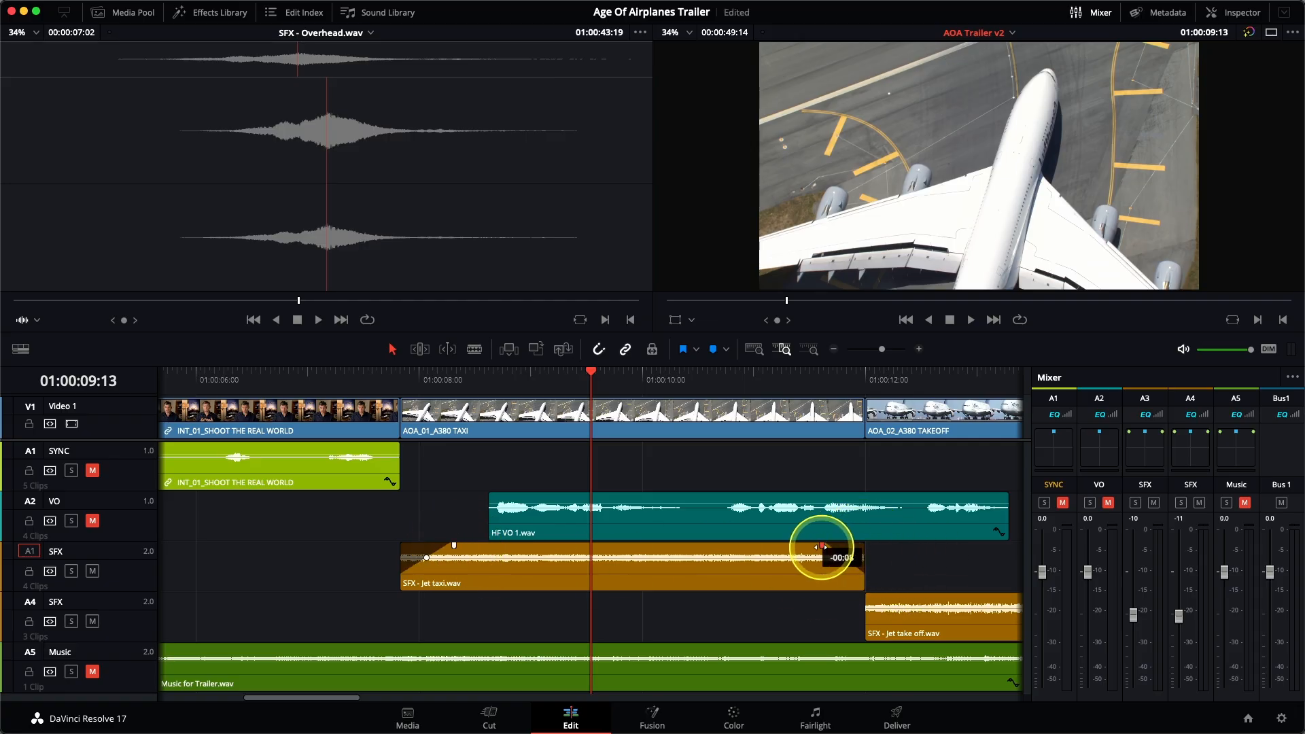
pyautogui.moveTo(821, 547); pyautogui.dragTo(917, 559)
pyautogui.moveTo(868, 597); pyautogui.dragTo(872, 596)
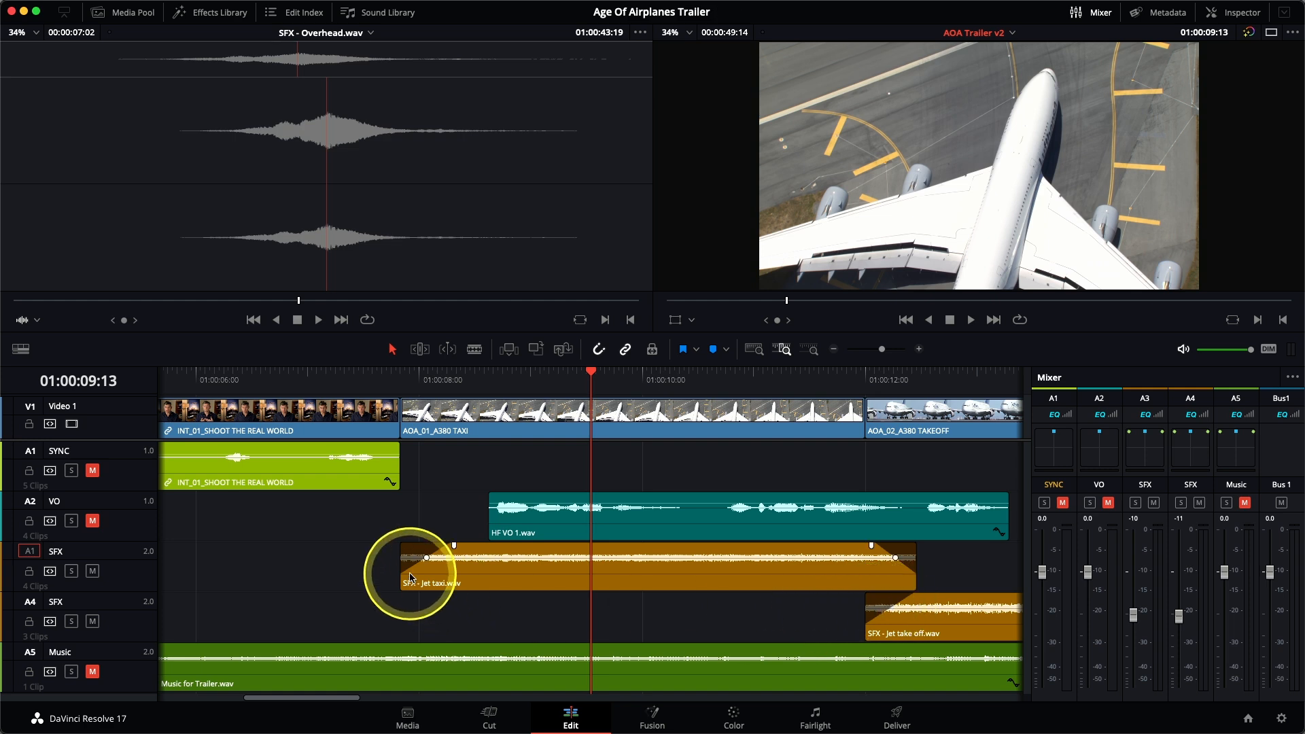
# Step: Slip the contents of SFX - Jet taxi.wav in trim mode and extend its start slightly ahead of the A380 taxi shot
pyautogui.press('t')
pyautogui.moveTo(595, 563); pyautogui.dragTo(524, 565)
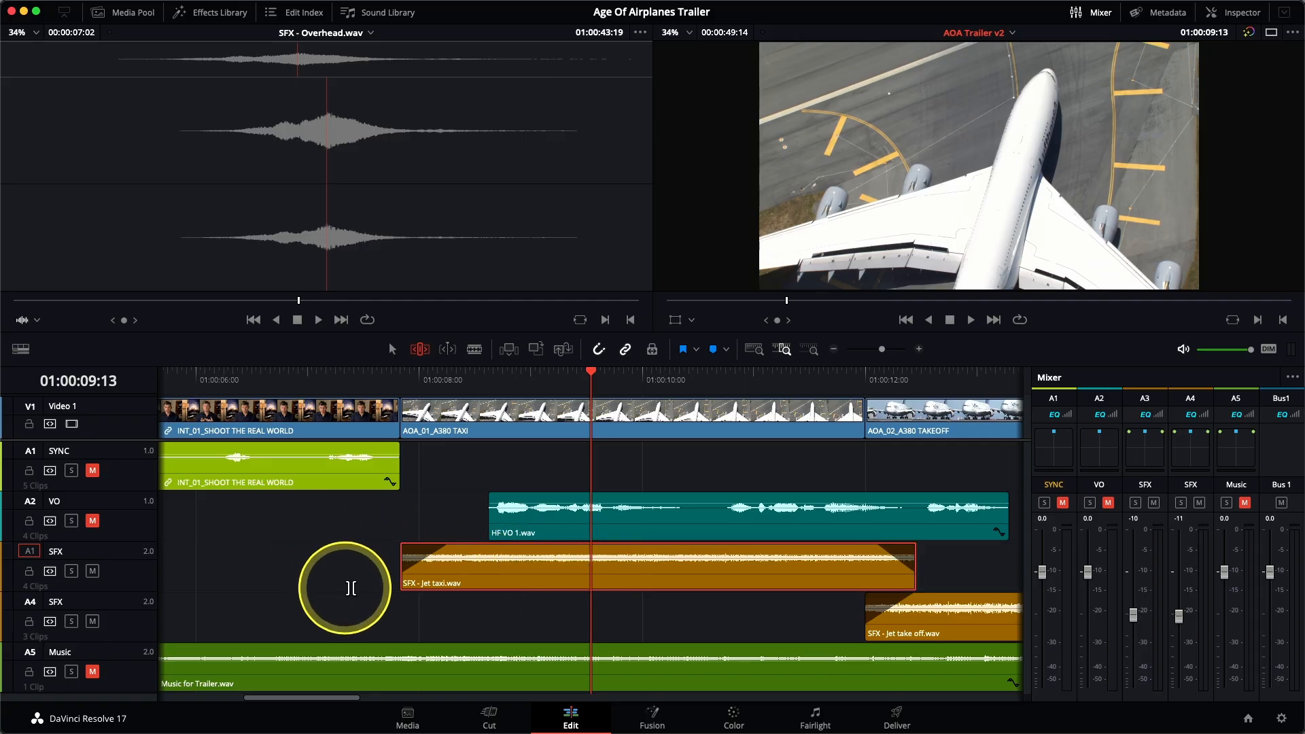
pyautogui.moveTo(401, 584); pyautogui.dragTo(361, 585)
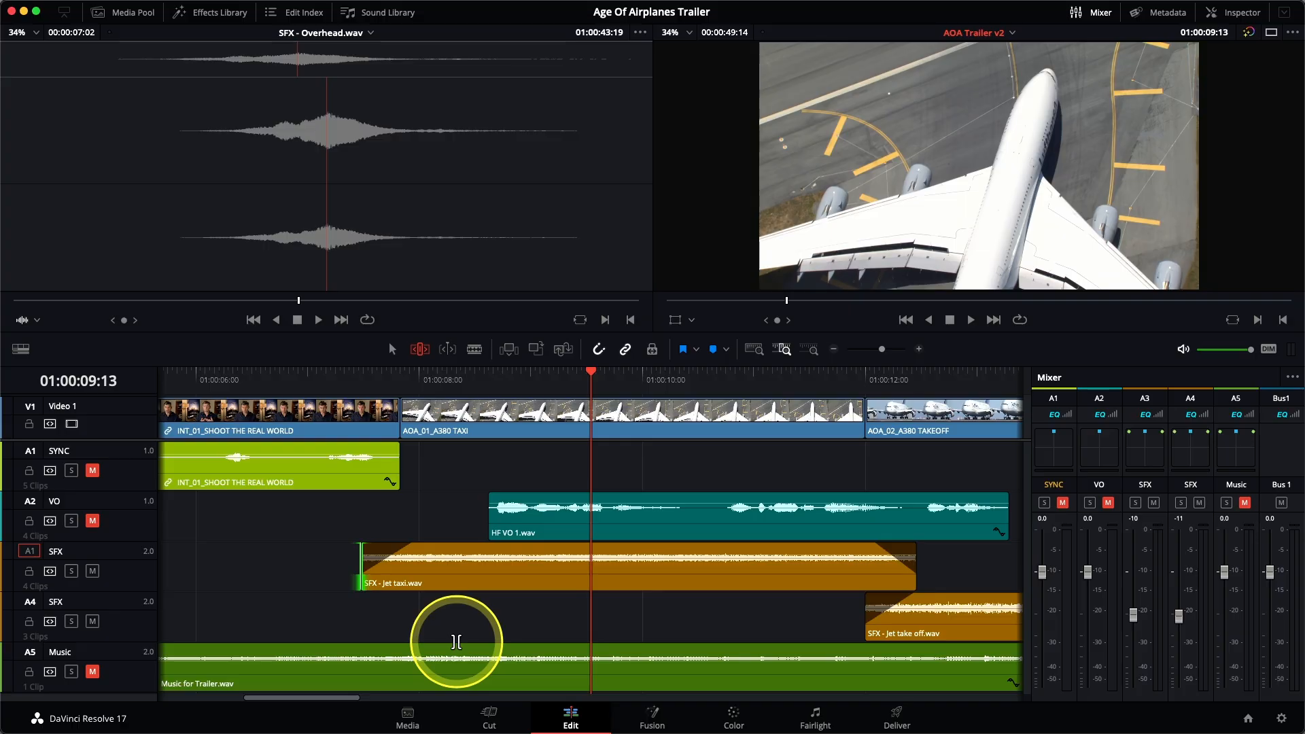
# Step: Extend the faded-out end of SFX - Jet take off.wav past the A380 takeoff shot, trim and fade in SFX - Overhead.wav's start, and play the transition
pyautogui.hscroll(10, 456, 642)
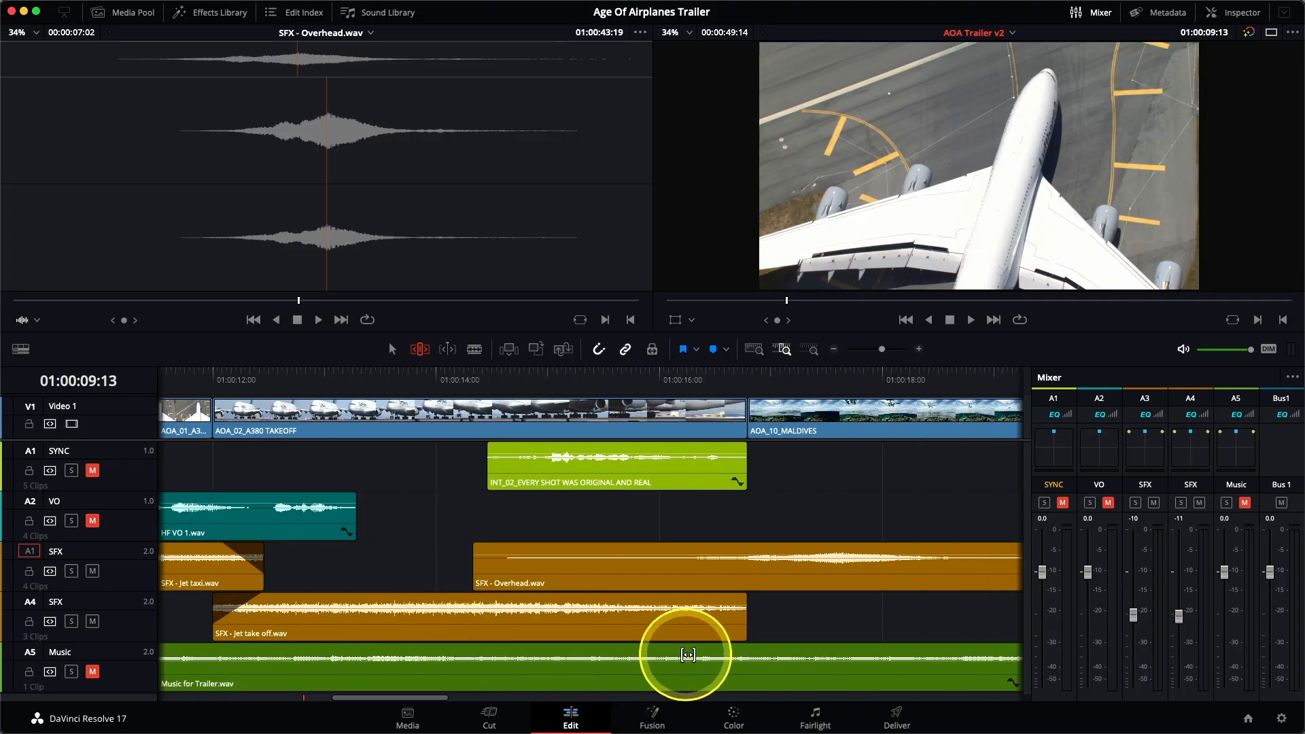
pyautogui.moveTo(747, 633); pyautogui.dragTo(813, 590)
pyautogui.moveTo(734, 596); pyautogui.dragTo(734, 596)
pyautogui.moveTo(474, 569); pyautogui.dragTo(653, 566)
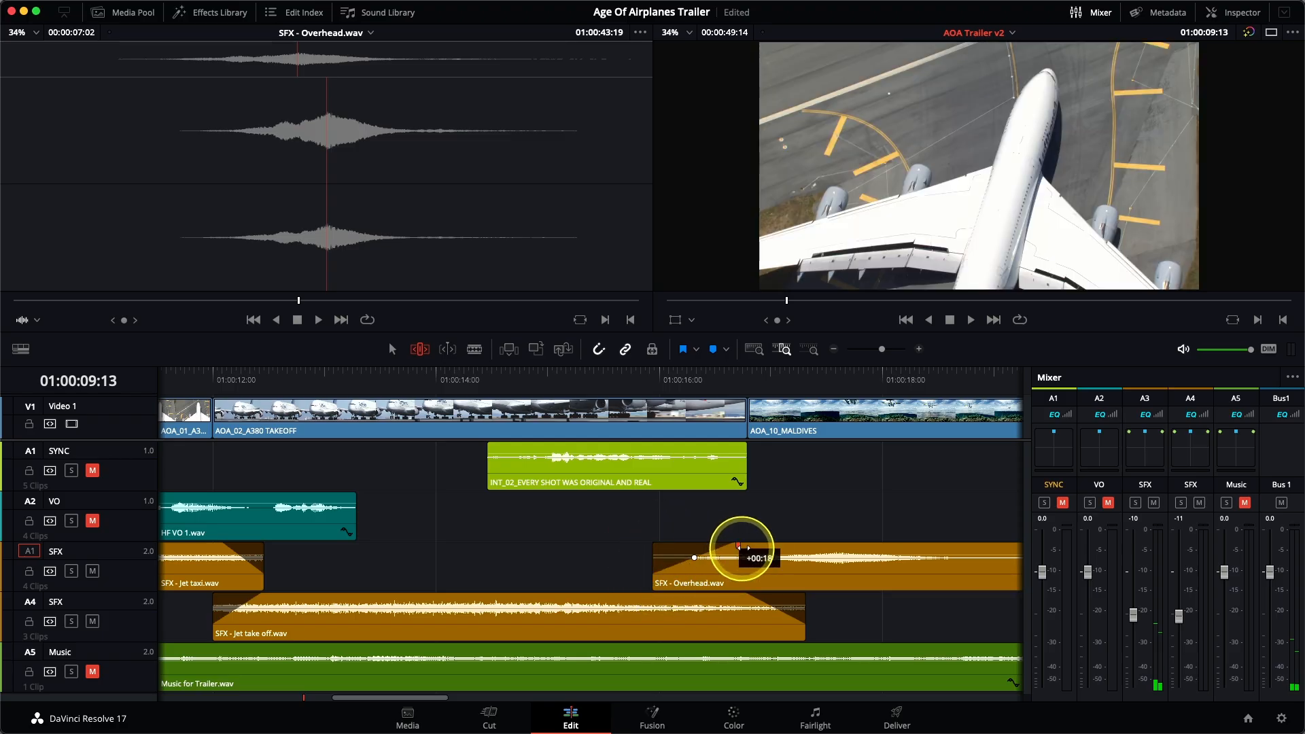
pyautogui.moveTo(739, 547); pyautogui.dragTo(748, 547)
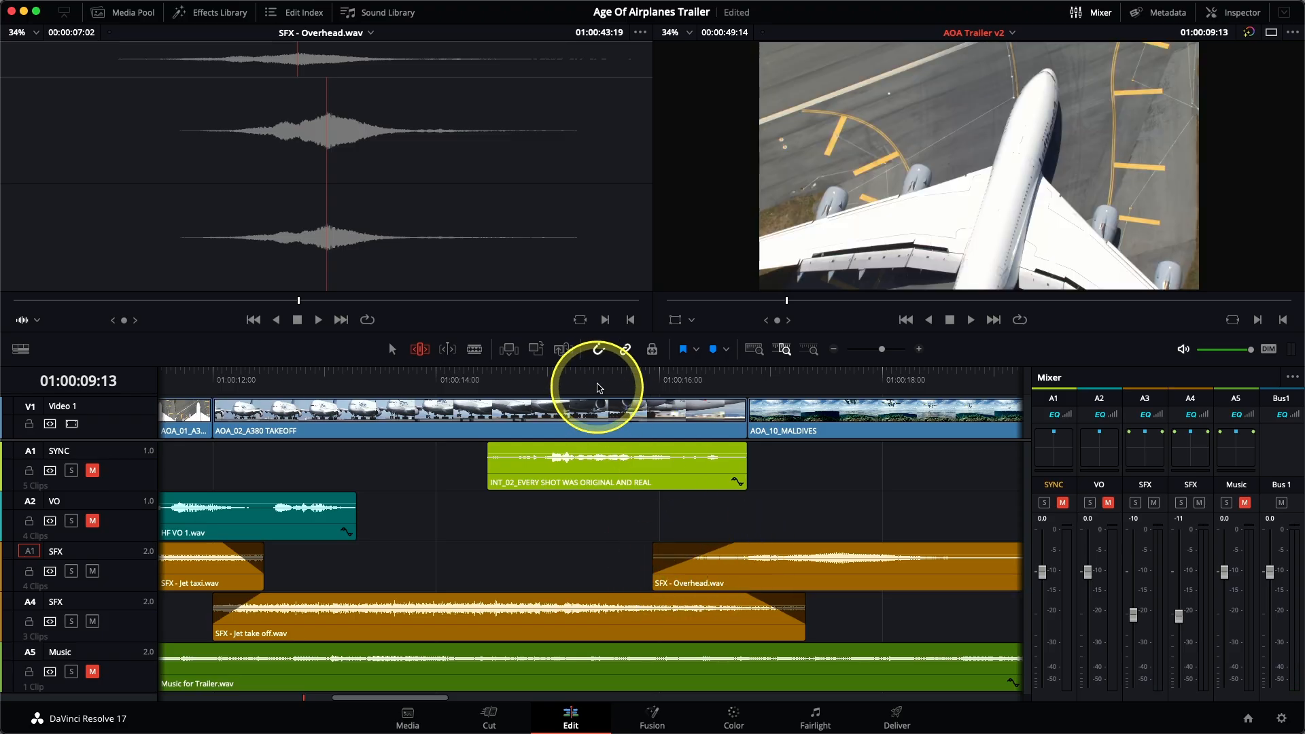
pyautogui.click(603, 374)
pyautogui.press('space')
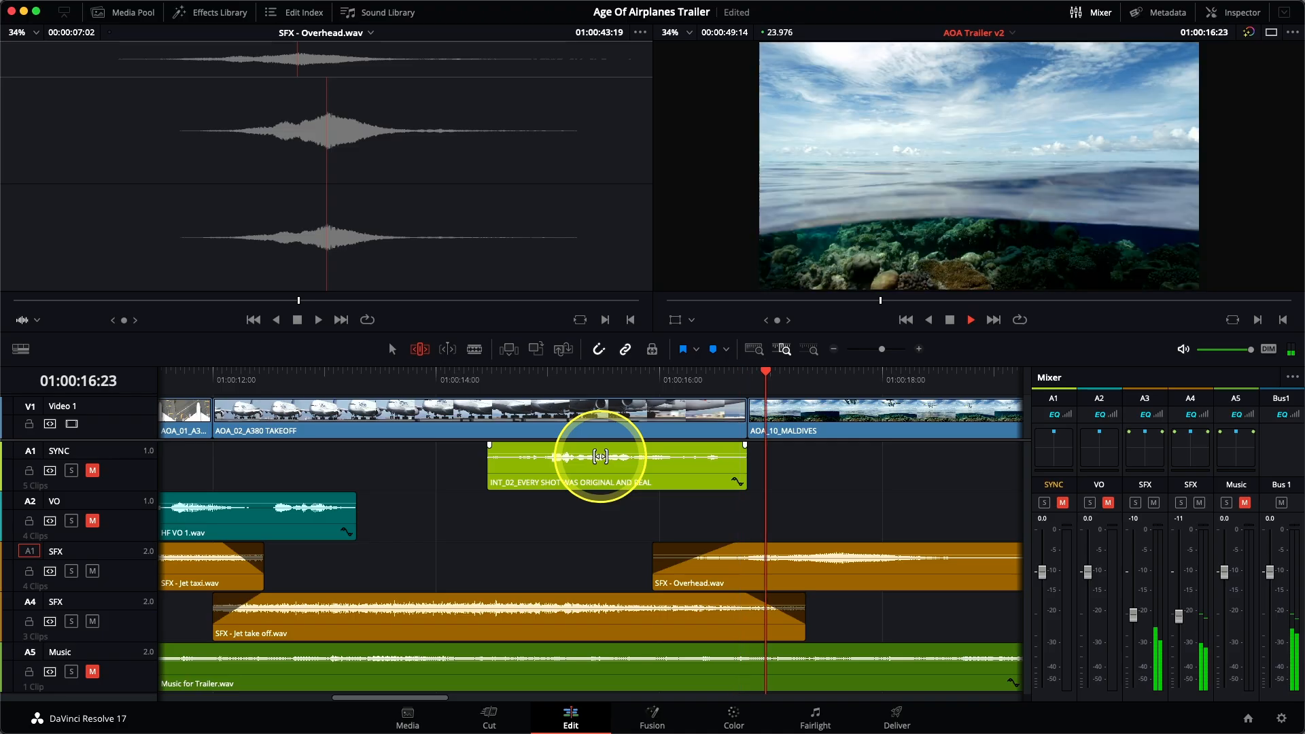
pyautogui.press('space')
# Step: Fade out the end of SFX - Overhead.wav over about 1.8 seconds
pyautogui.hscroll(8, 716, 615)
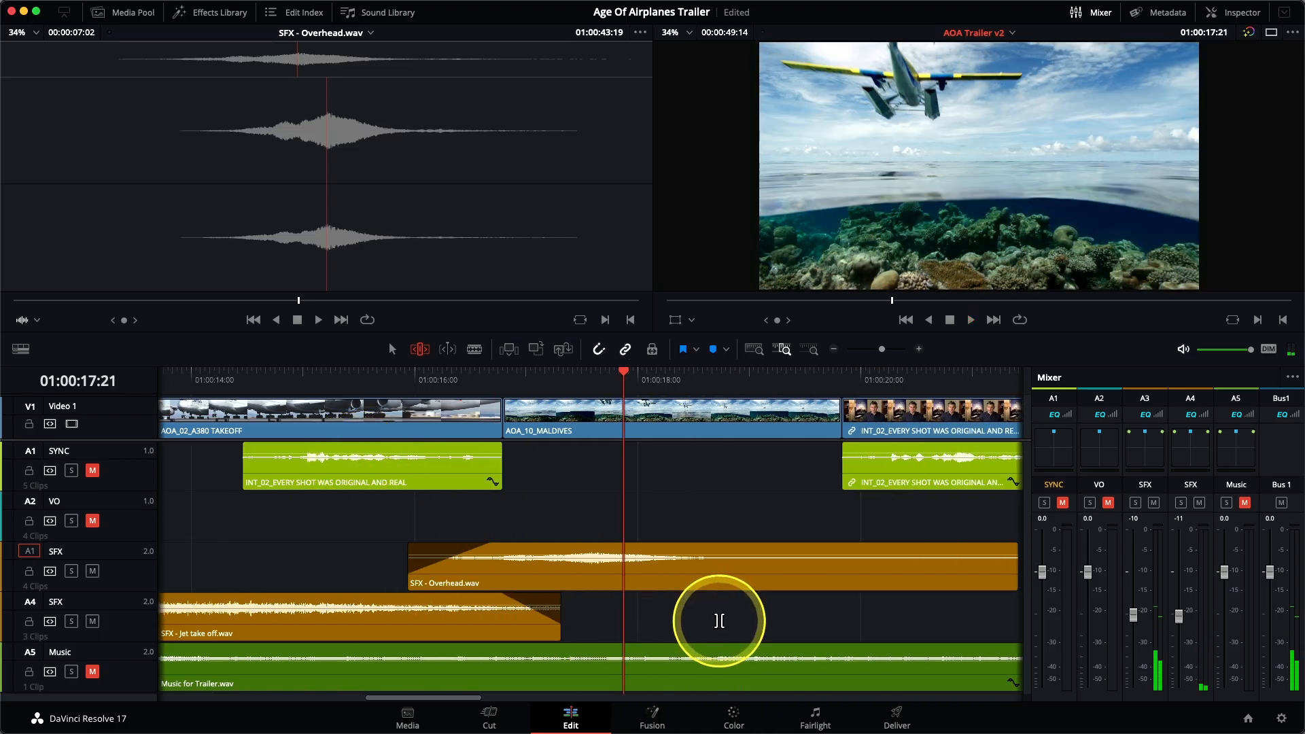
pyautogui.moveTo(681, 556)
pyautogui.moveTo(676, 551); pyautogui.dragTo(488, 546)
# Step: Extend the start of SFX - Prop.wav slightly ahead of the South Pole takeoff shot, fade it in over about 0.7 seconds, and play it
pyautogui.hscroll(3, 601, 583)
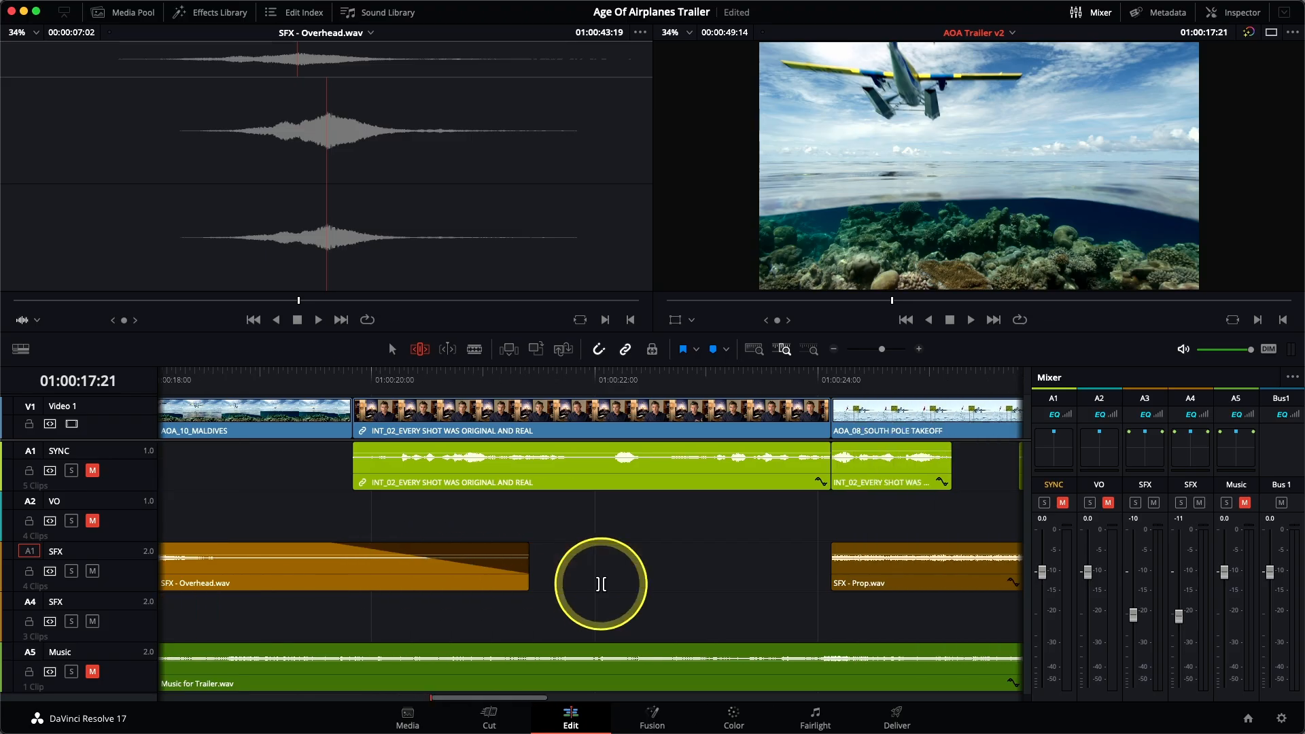
pyautogui.hscroll(6, 601, 583)
pyautogui.moveTo(516, 552)
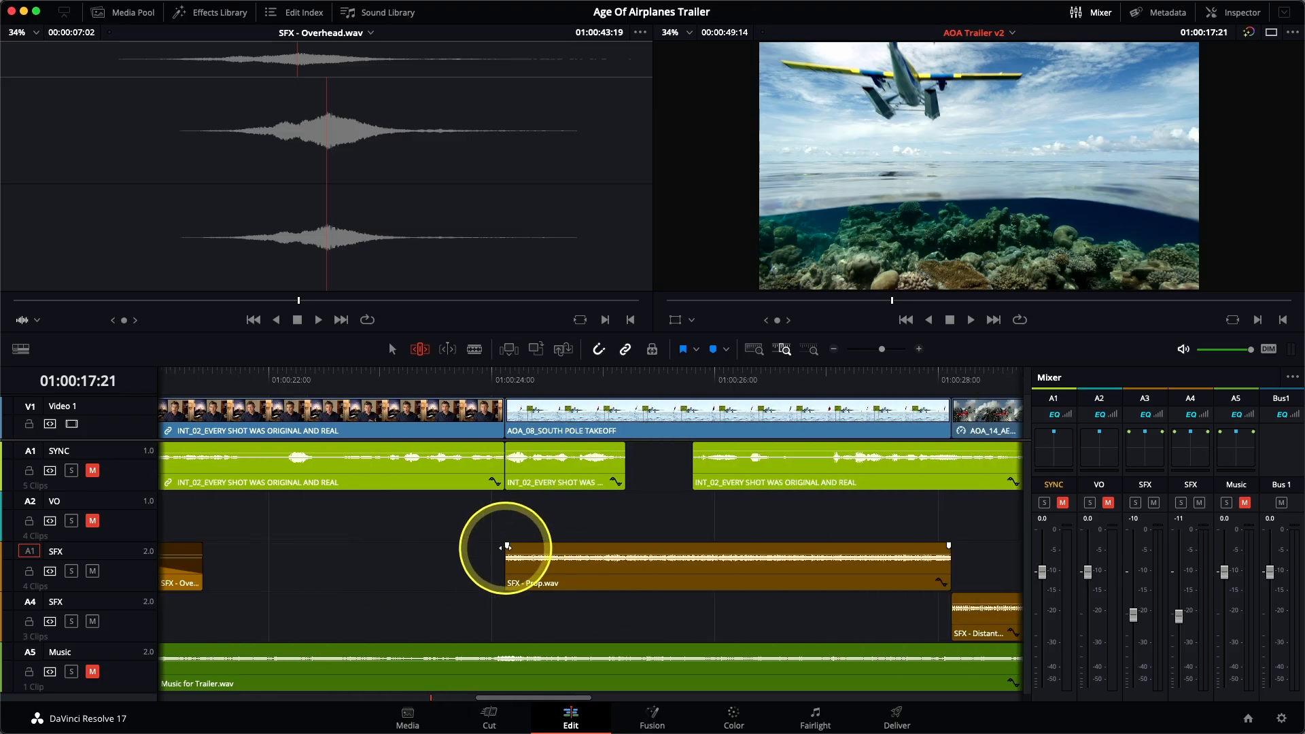
pyautogui.moveTo(504, 572); pyautogui.dragTo(476, 573)
pyautogui.click(412, 373)
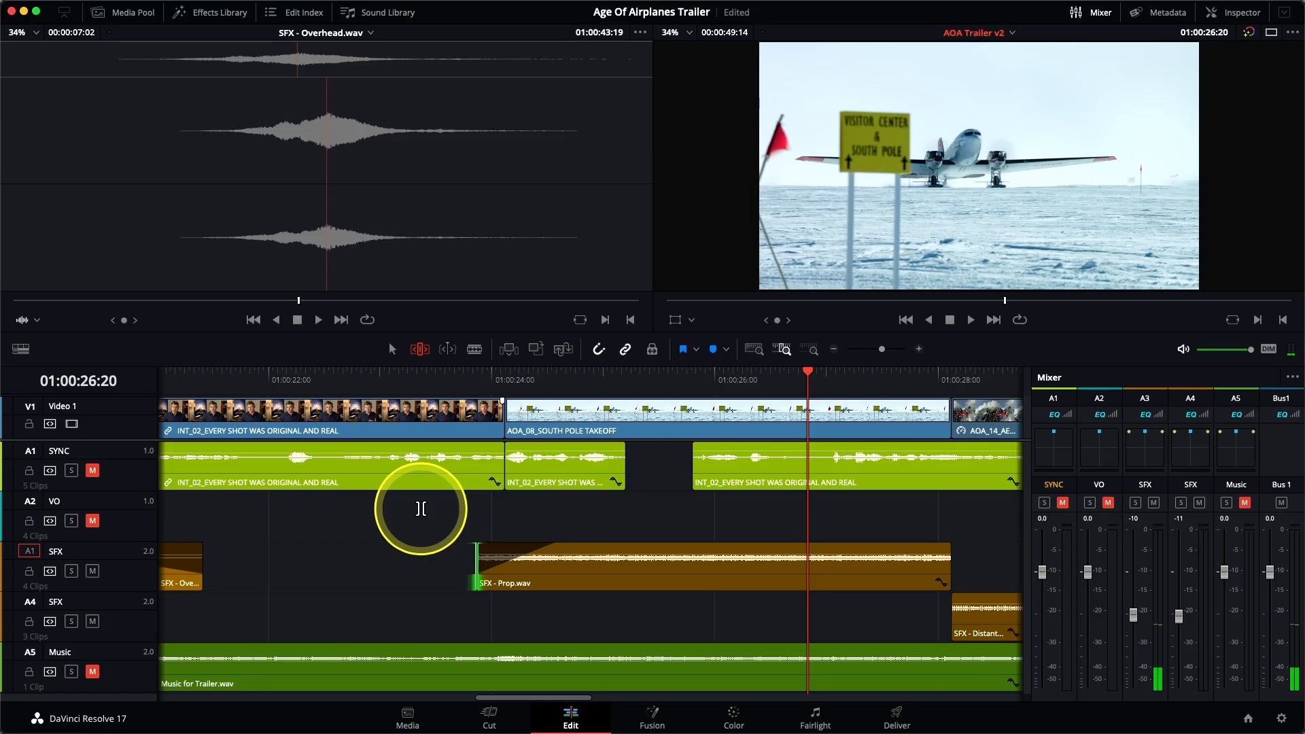
# Step: Extend the end of SFX - Prop.wav and the start of SFX - Distant prop plane.wav to overlap, with a fade-out and fade-in
pyautogui.hscroll(5, 866, 571)
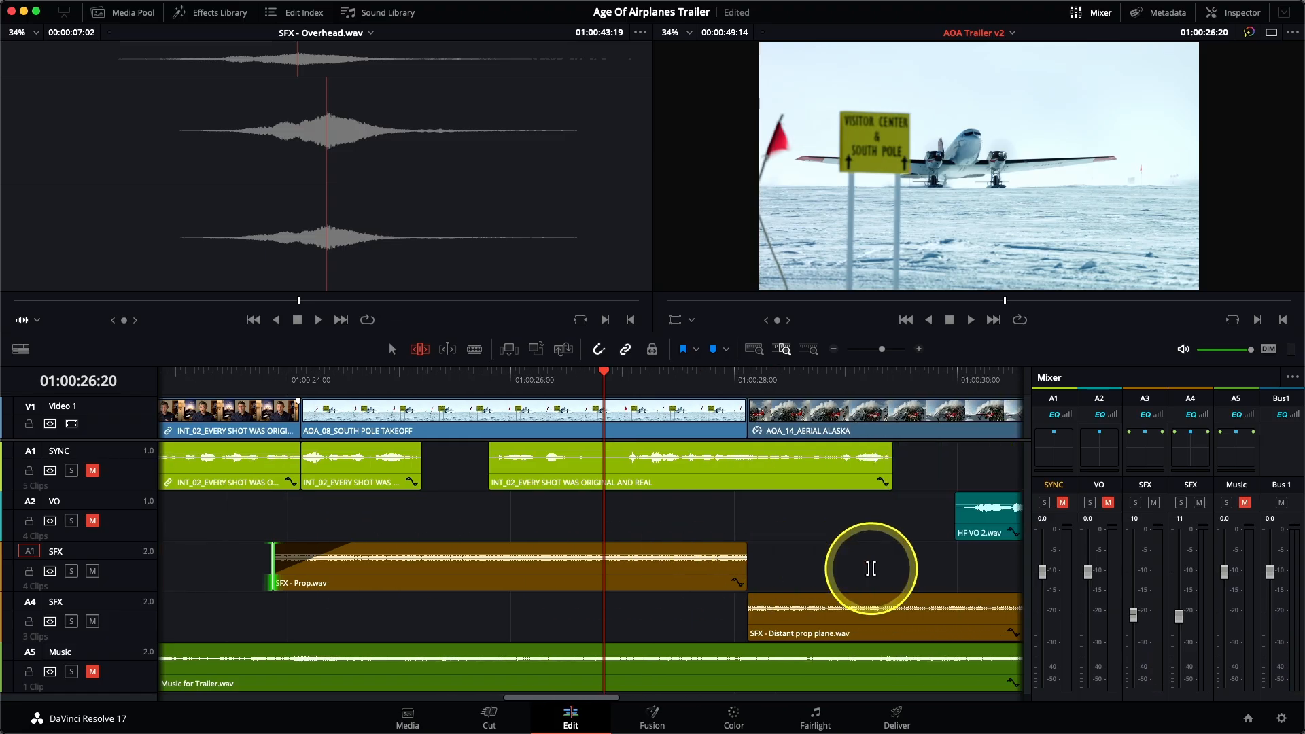
pyautogui.moveTo(724, 580); pyautogui.dragTo(787, 576)
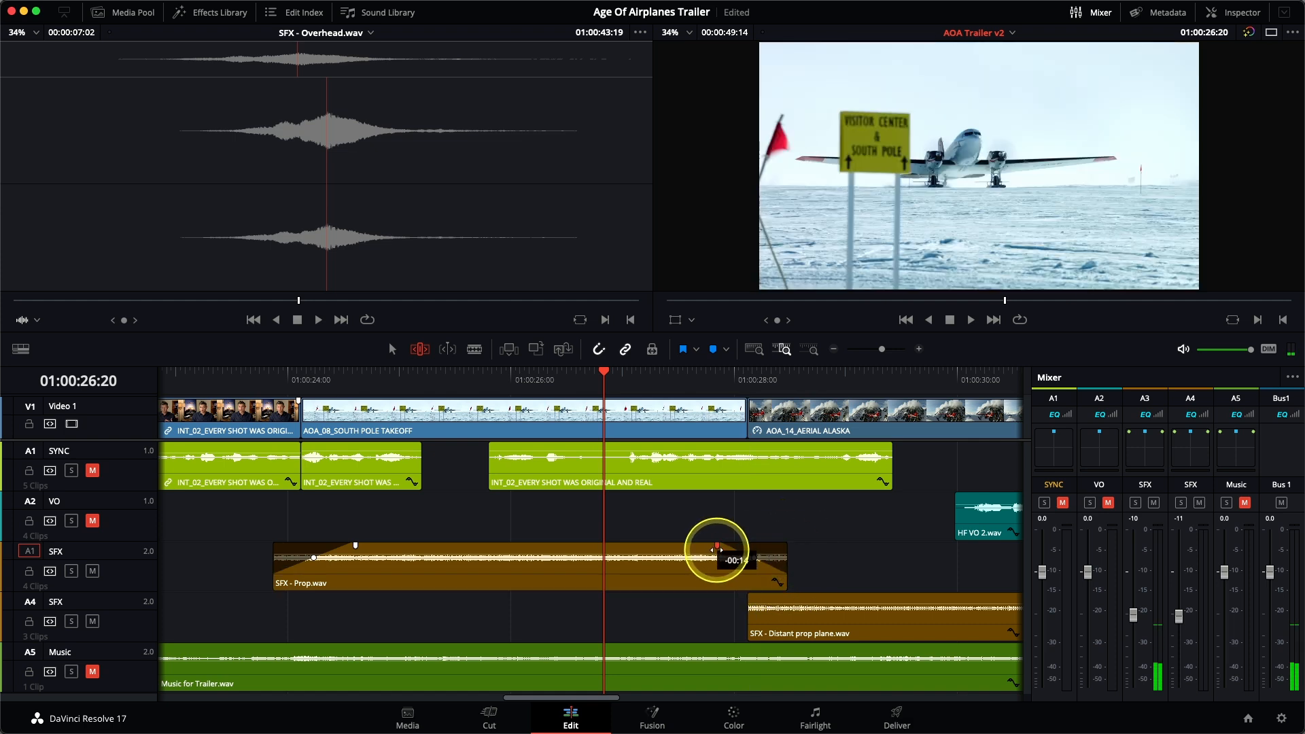
pyautogui.moveTo(750, 620); pyautogui.dragTo(706, 595)
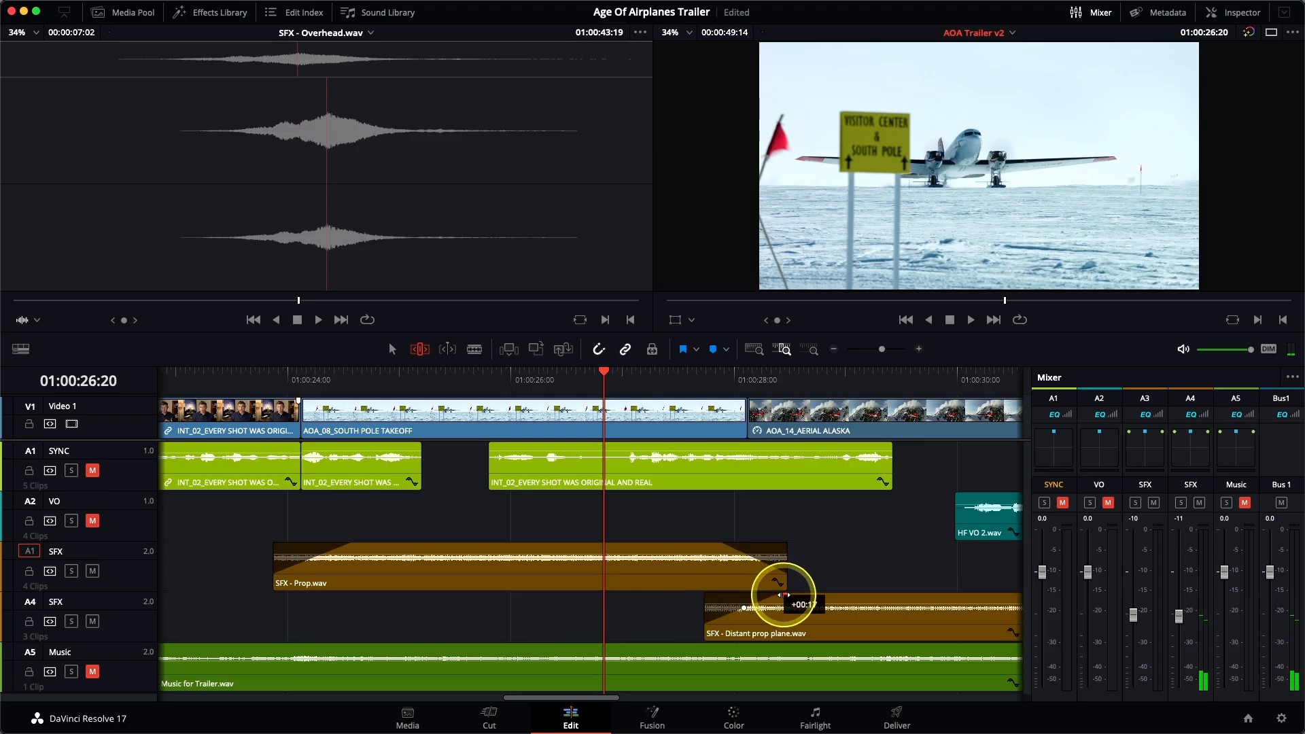
# Step: Overlap the end of SFX - Distant prop plane.wav with the start of SFX - Light Wind Wispy.aiff, fading one out and the other in
pyautogui.hscroll(10, 789, 583)
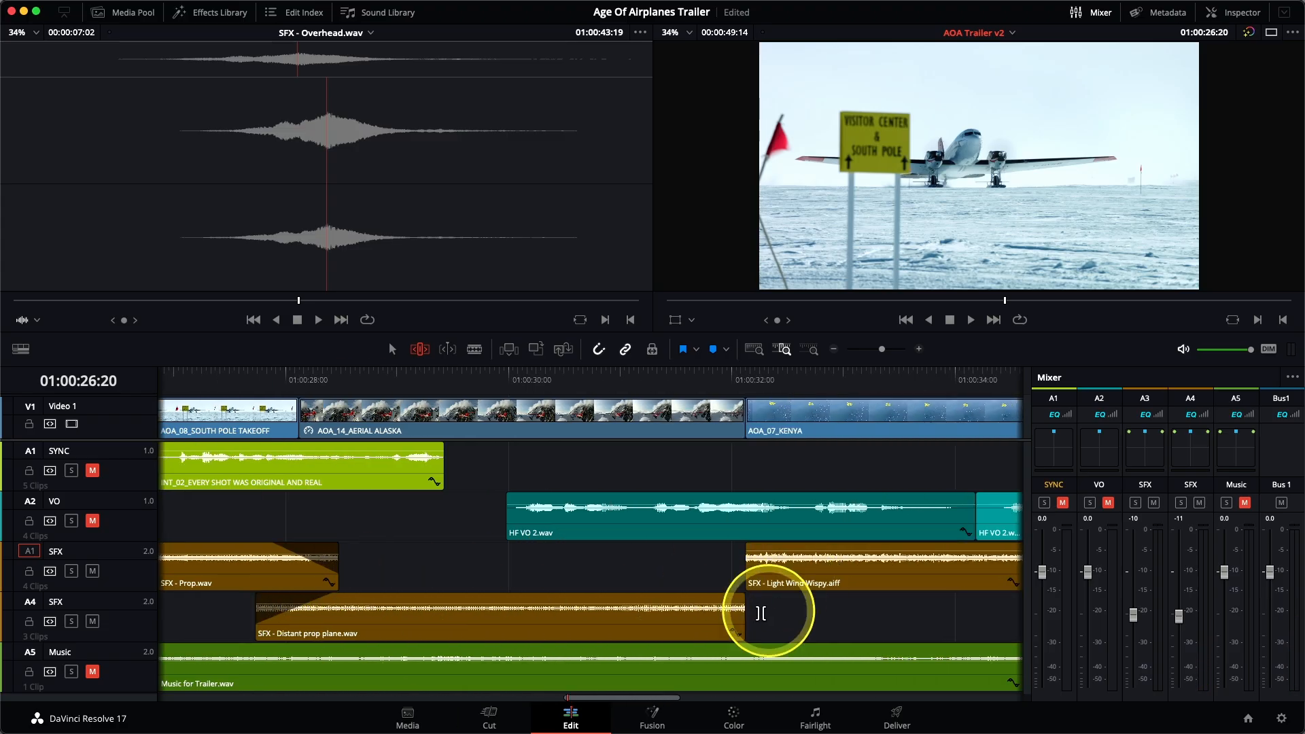
pyautogui.moveTo(743, 619); pyautogui.dragTo(807, 609)
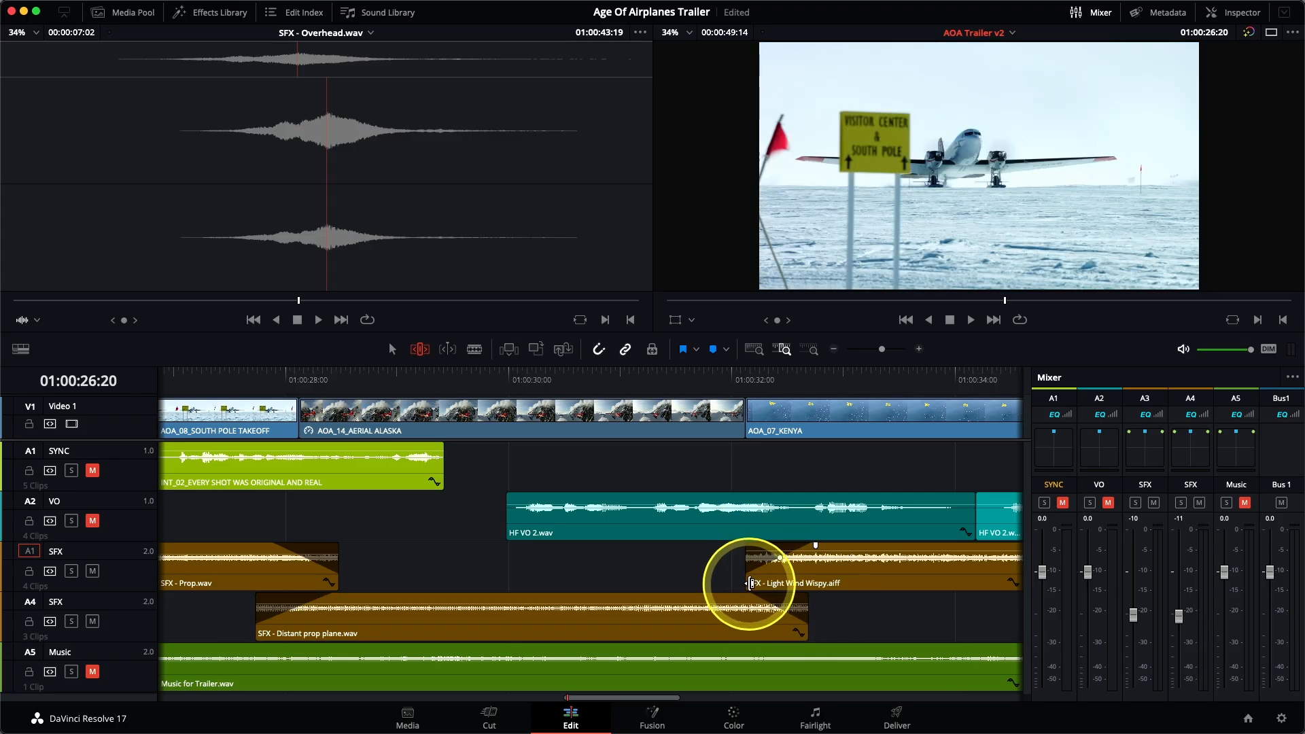
pyautogui.moveTo(746, 580); pyautogui.dragTo(707, 580)
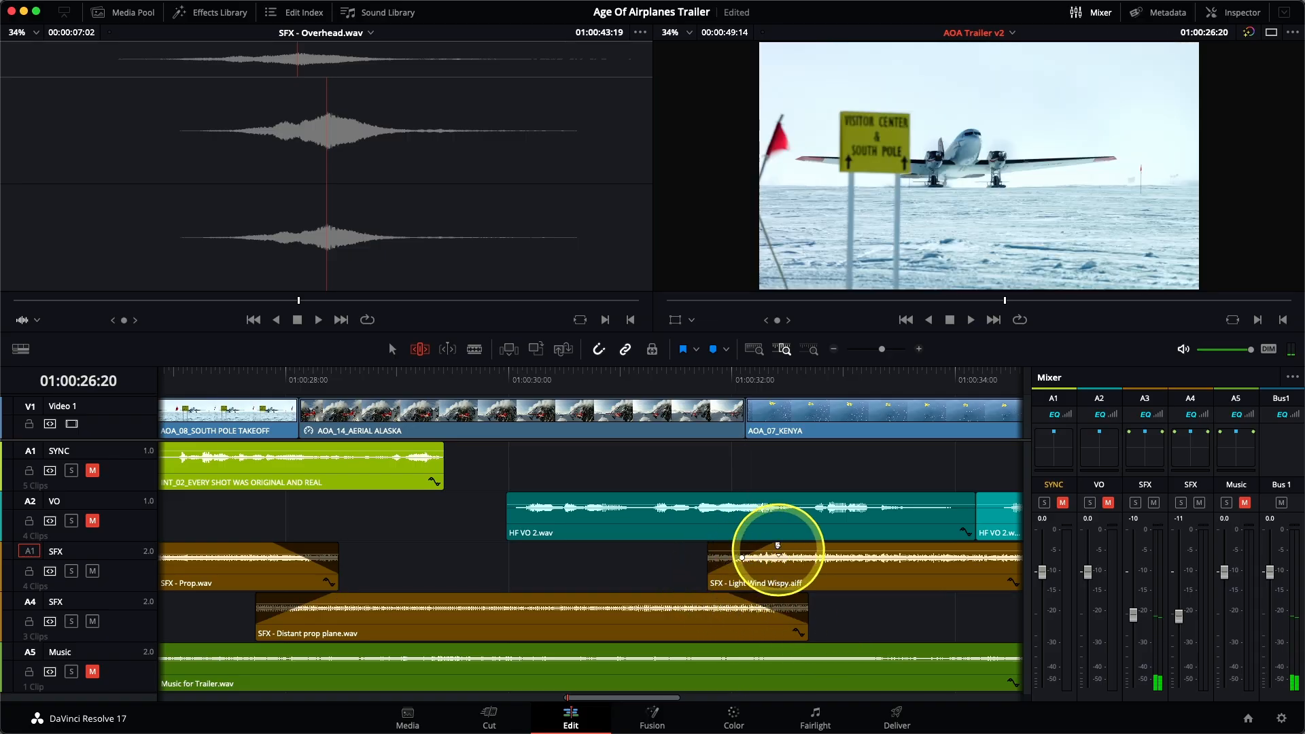
# Step: Overlap the end of SFX - Light Wind Wispy.aiff with the start of the second SFX - Jet take off.wav, using a fade-out and fade-in
pyautogui.hscroll(5, 799, 567)
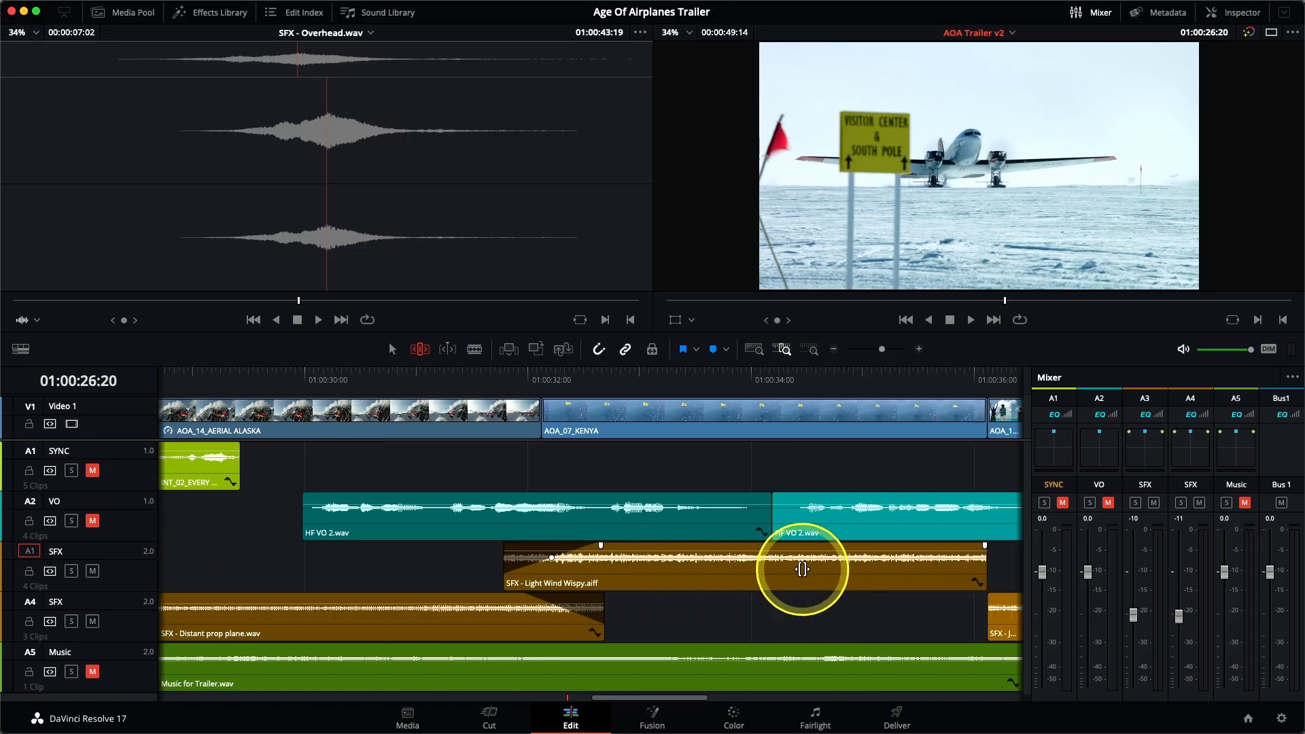
pyautogui.moveTo(742, 581); pyautogui.dragTo(792, 556)
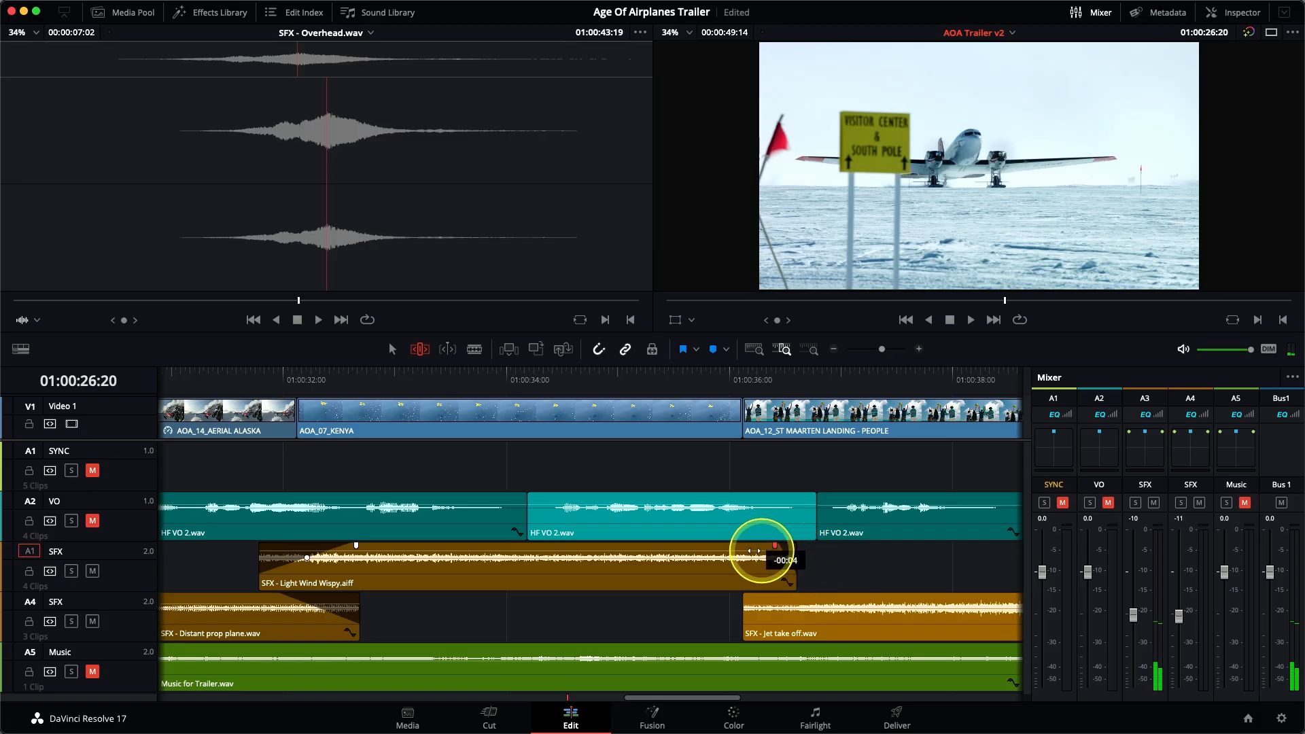
pyautogui.moveTo(743, 631); pyautogui.dragTo(716, 596)
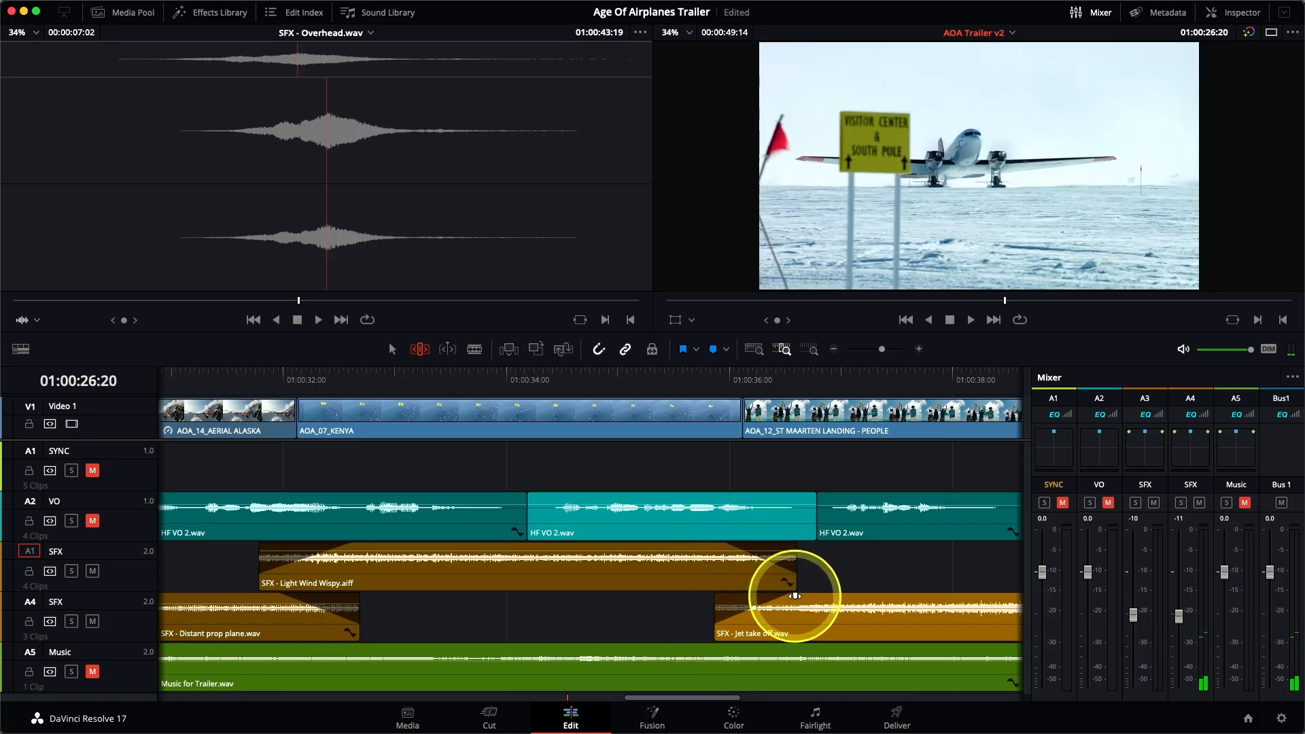
# Step: Extend the end of the second SFX - Jet take off.wav under the credits to about 01:00:44:00
pyautogui.hscroll(5, 794, 597)
pyautogui.moveTo(769, 626); pyautogui.dragTo(965, 612)
pyautogui.hscroll(3, 877, 596)
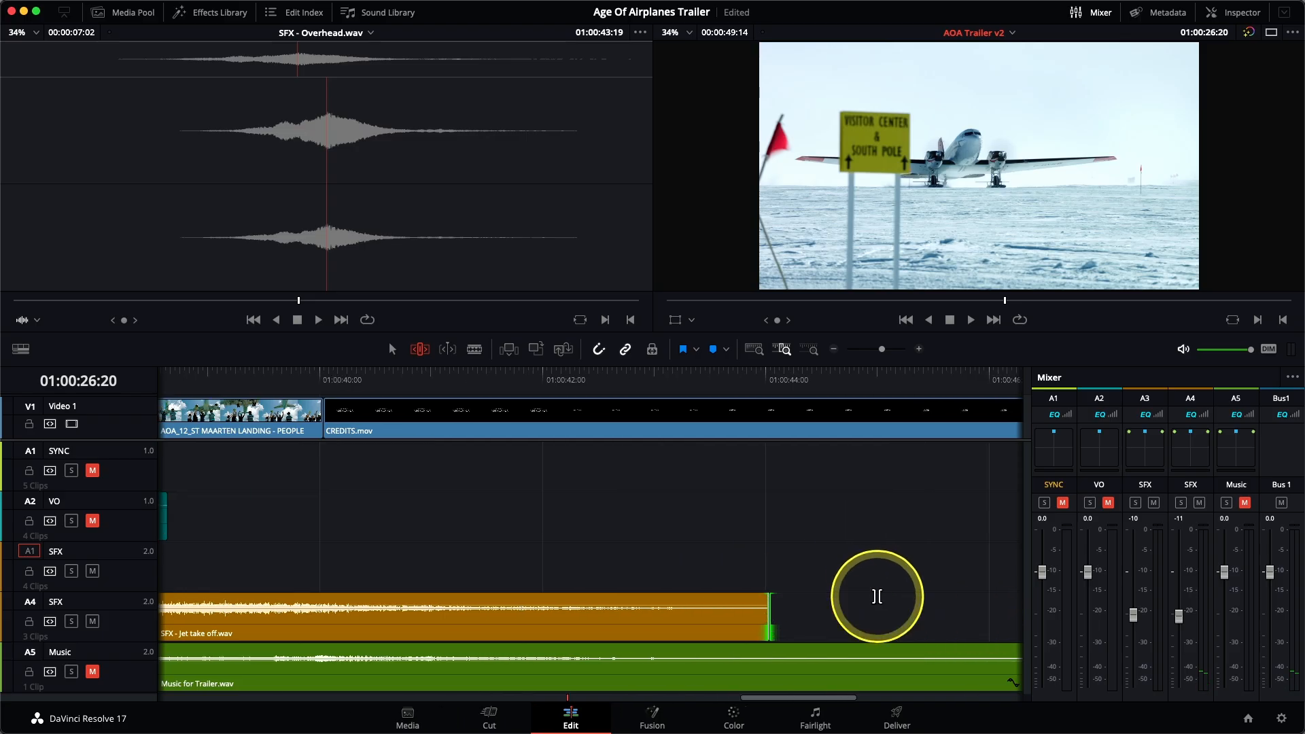
# Step: Review the sound effects by playing the timeline from 01:00:33:11 into the credits
pyautogui.hotkey('shift', 'z')
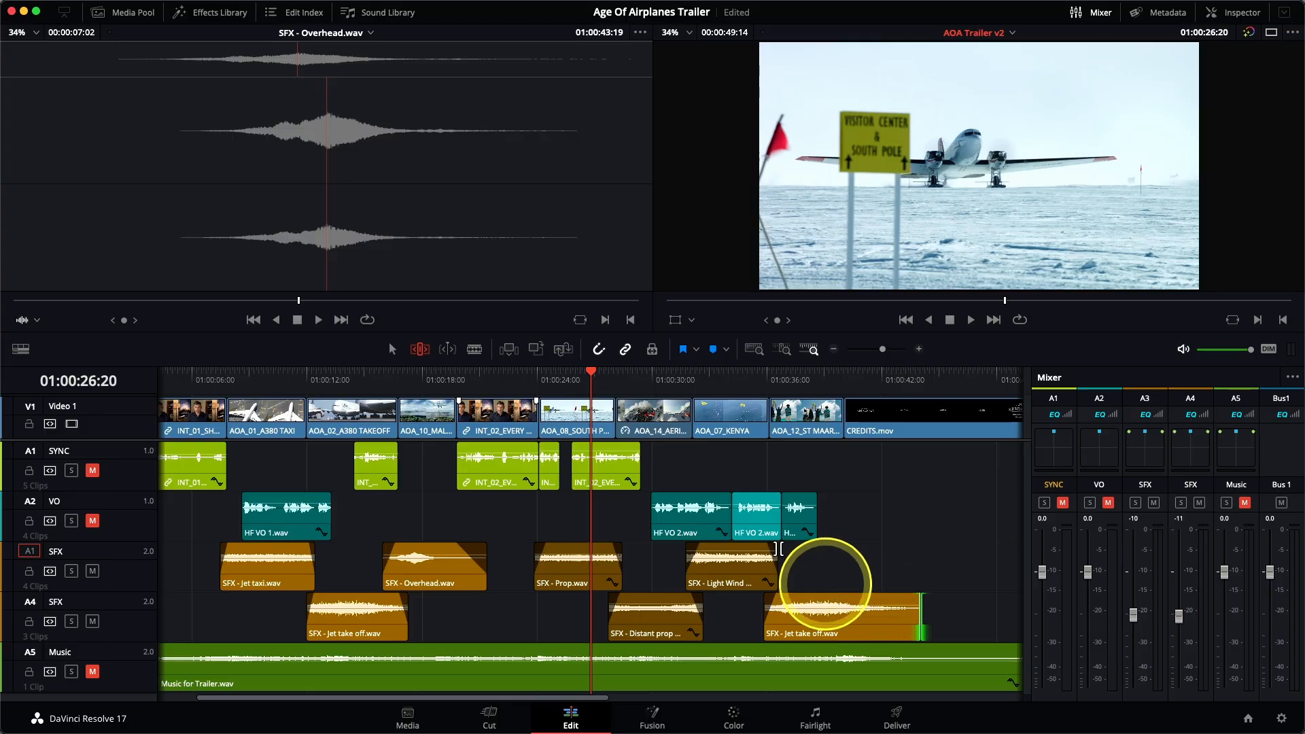
pyautogui.press('super+equal')
pyautogui.click(719, 375)
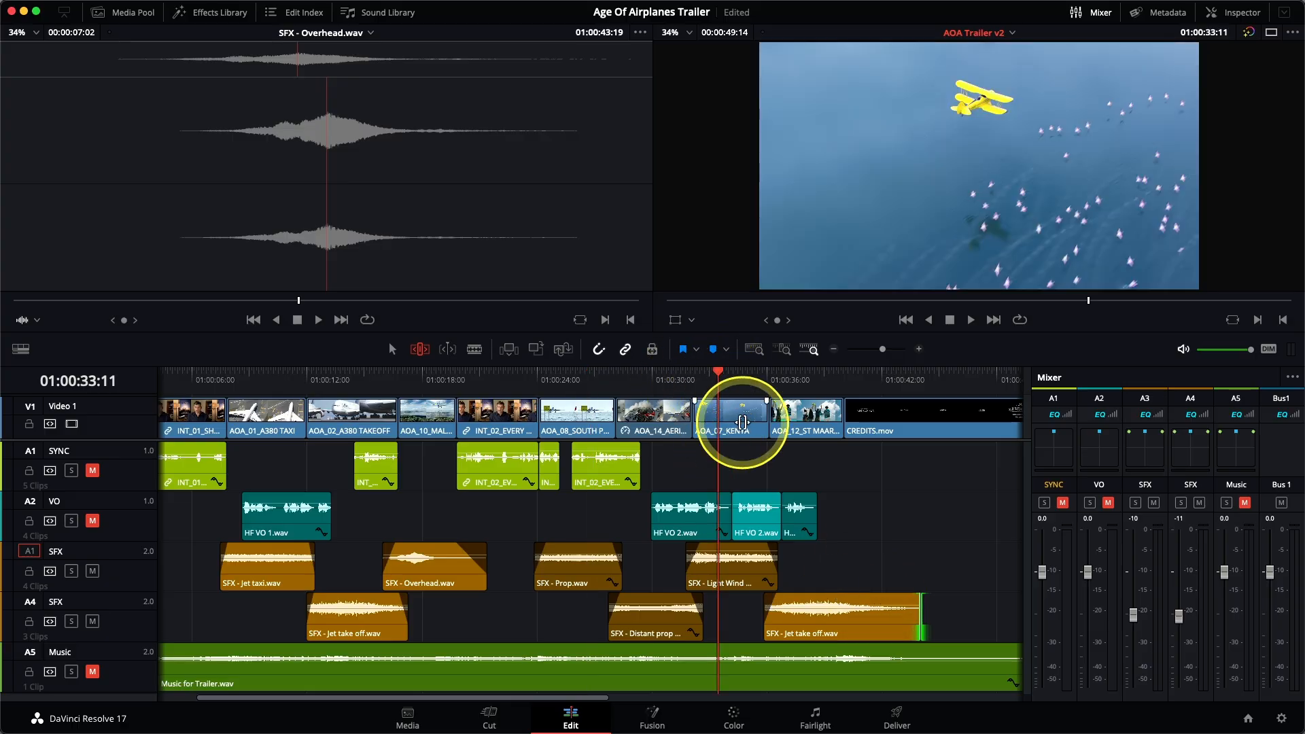
pyautogui.press('space')
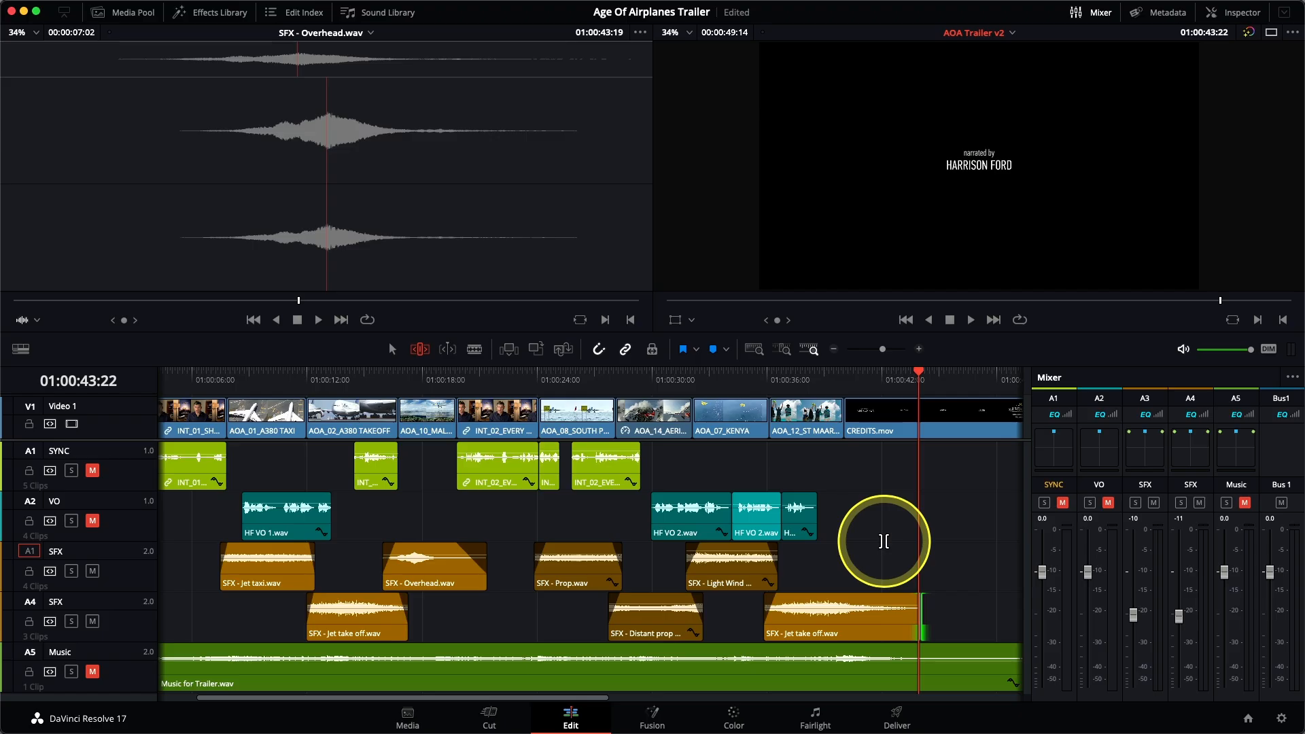
# Step: Unmute the SYNC, VO and Music tracks, fit the full timeline in view, and return the playhead to 01:00:00:00
pyautogui.click(93, 471)
pyautogui.click(93, 522)
pyautogui.click(92, 672)
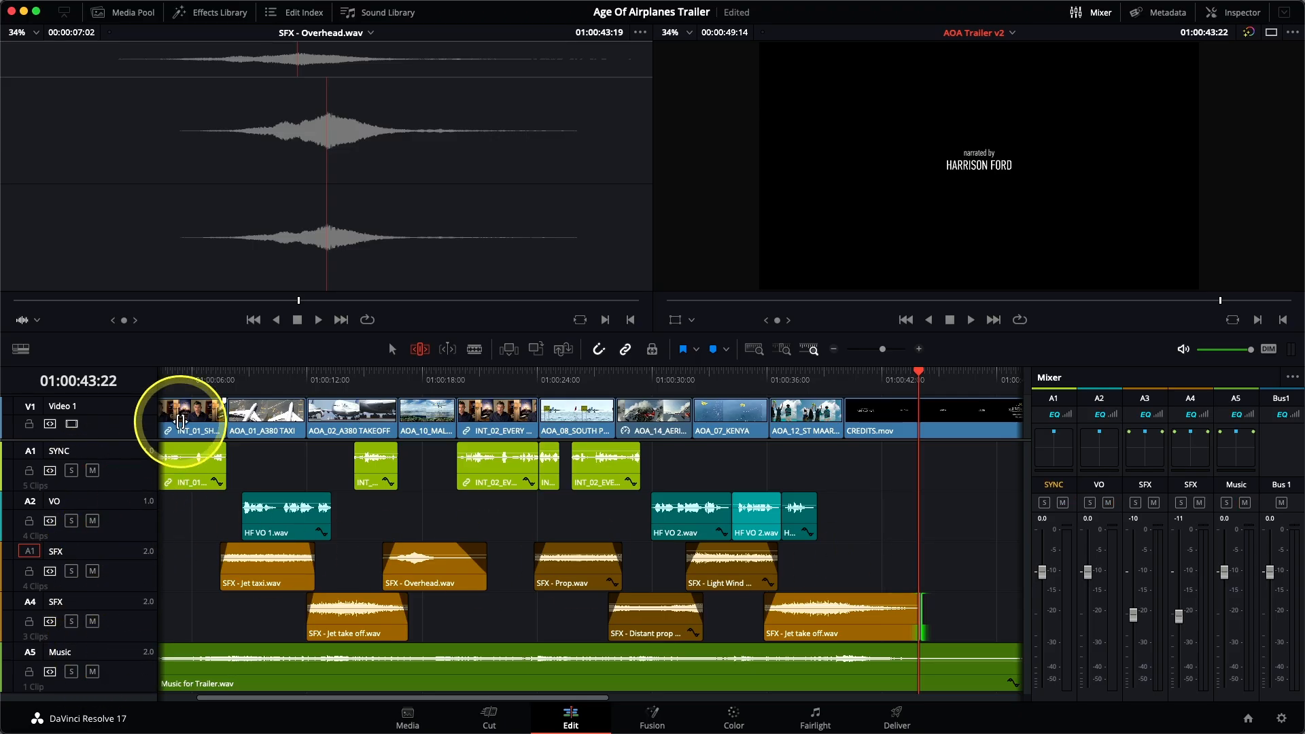
pyautogui.click(754, 349)
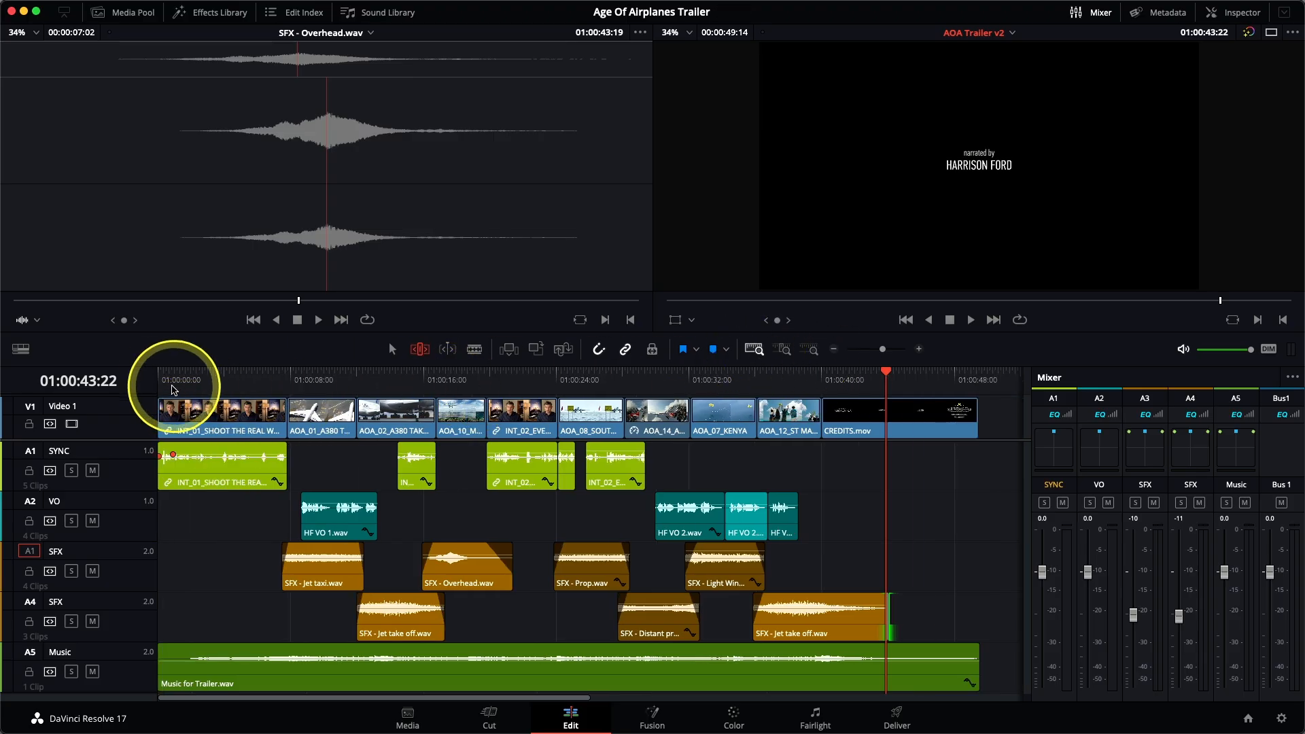
pyautogui.click(158, 378)
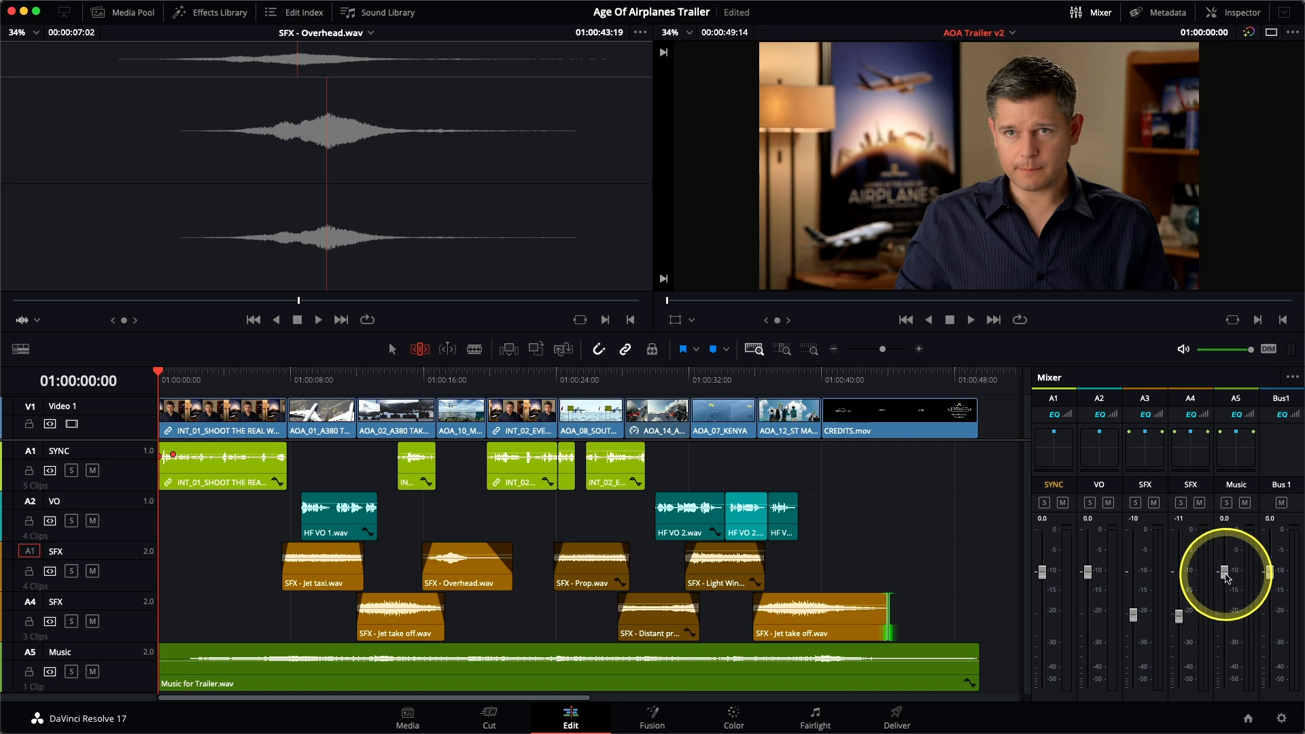
# Step: While playing the full mix, set the Music fader to -1.3 dB, the A3 SFX fader to -15 dB and the A4 SFX fader to -16 dB
pyautogui.press('space')
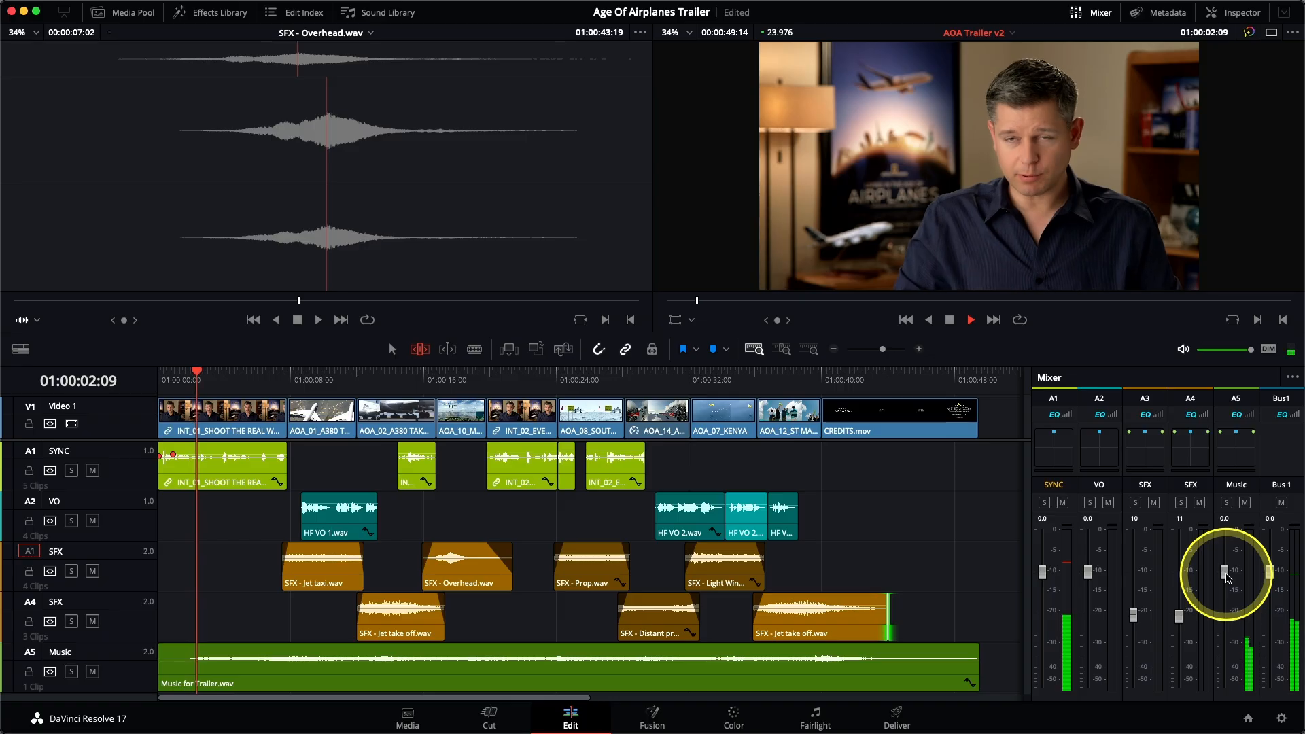
pyautogui.moveTo(1227, 580)
pyautogui.mouseDown()
pyautogui.moveTo(1226, 601)
pyautogui.moveTo(1225, 582)
pyautogui.mouseUp()
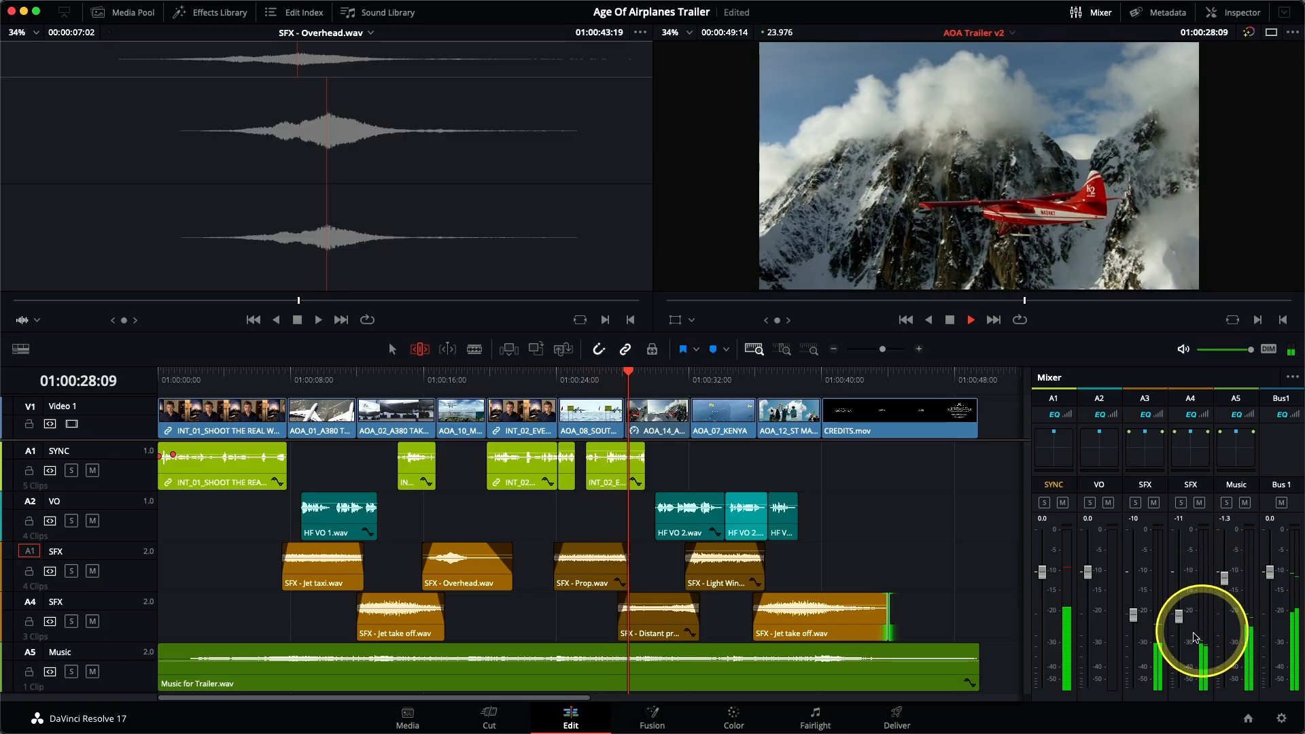
pyautogui.moveTo(1133, 616); pyautogui.dragTo(1181, 632)
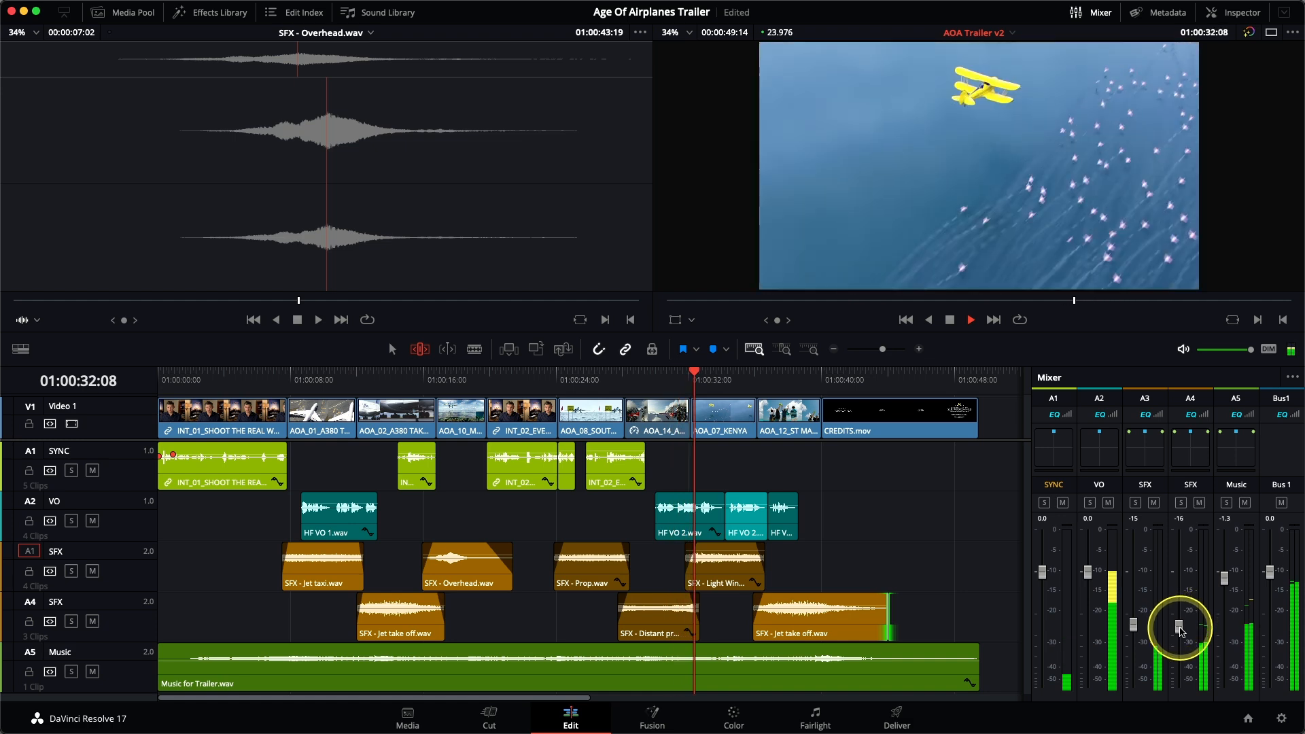
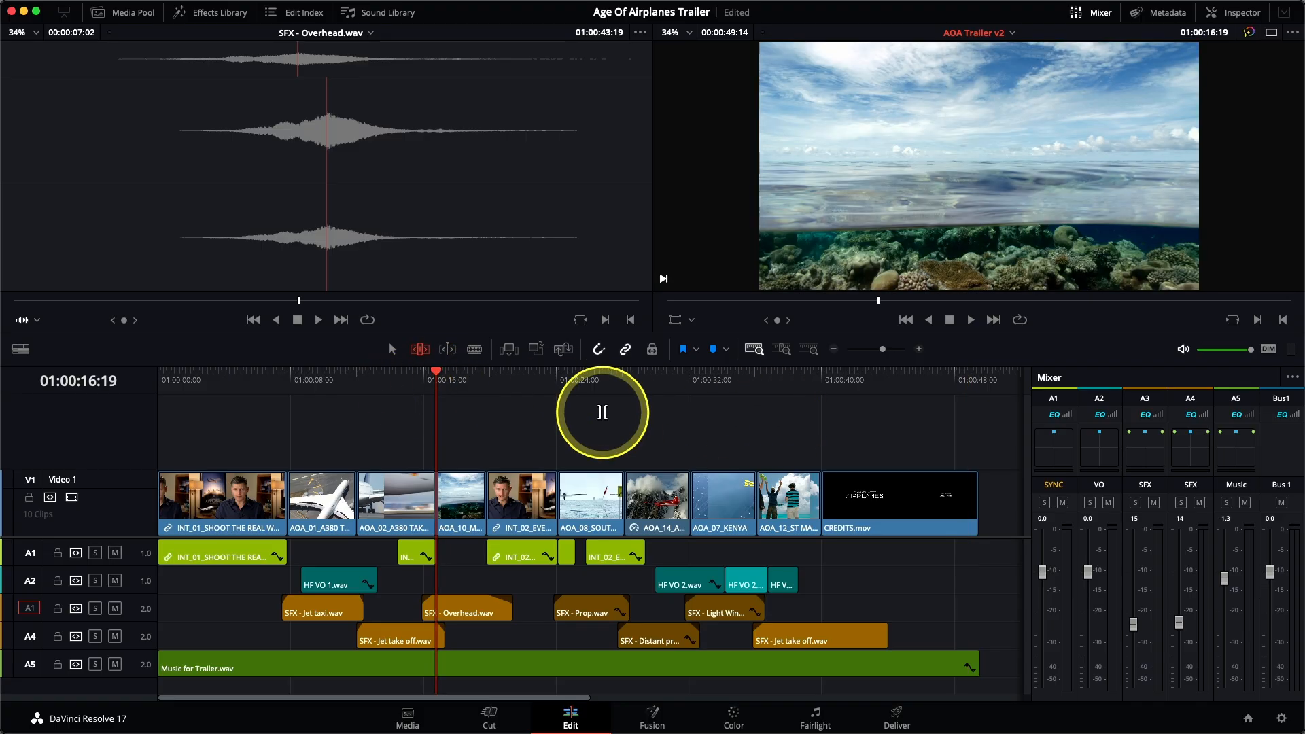
# Step: Add a cross dissolve between AOA_02_A380 TAKEOFF and AOA_10_MALDIVES and play around the edit to review it
pyautogui.press('/')
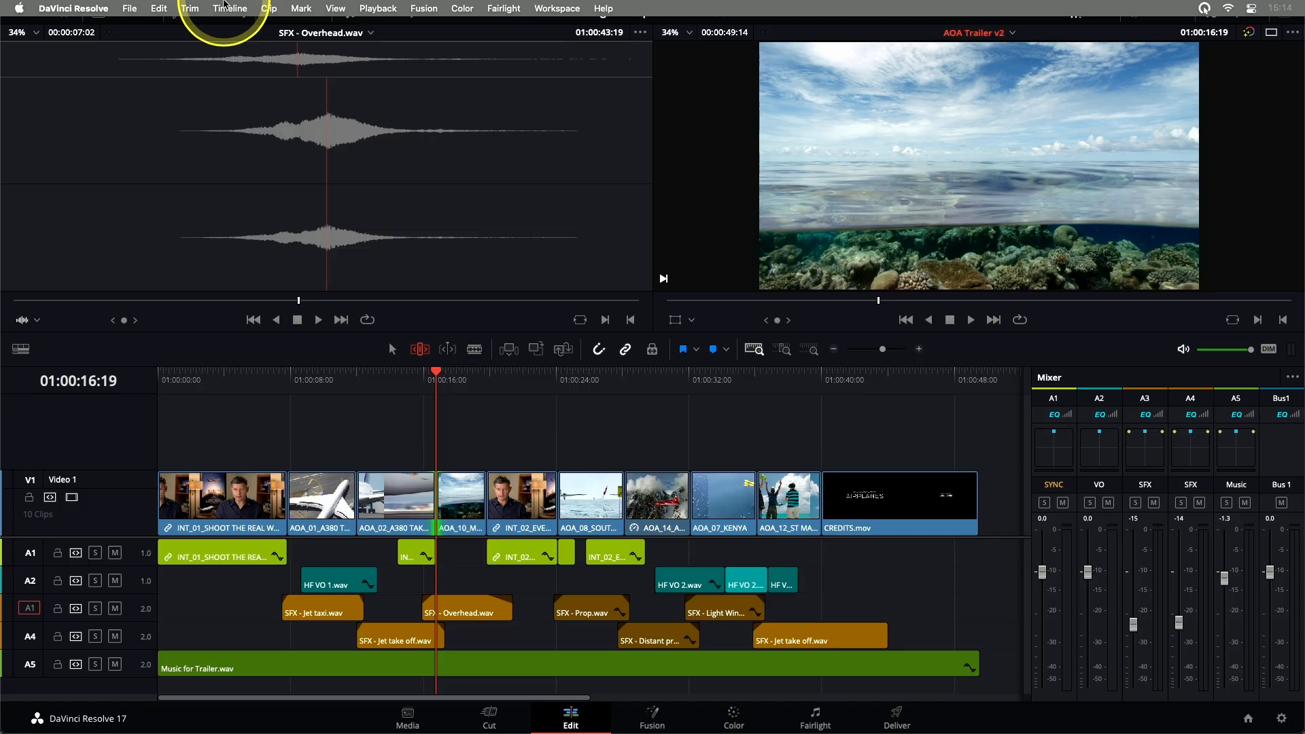
pyautogui.click(228, 8)
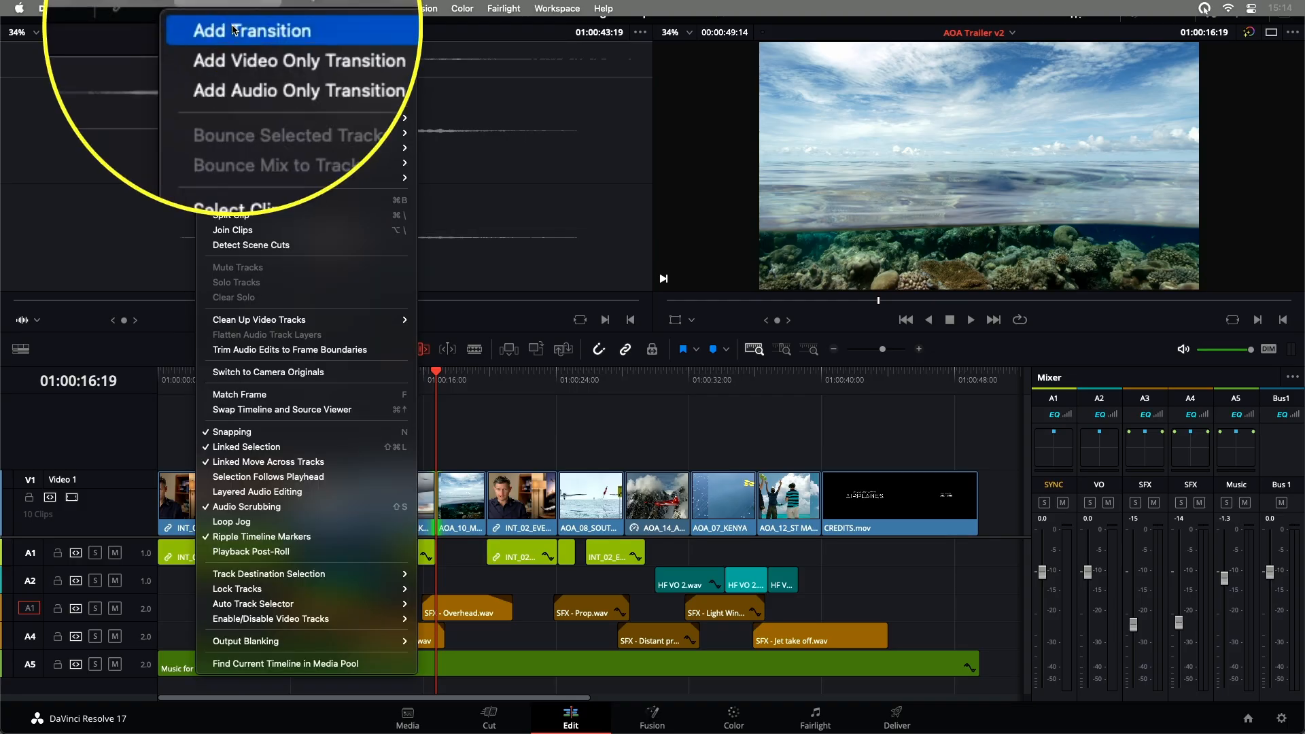
pyautogui.click(231, 30)
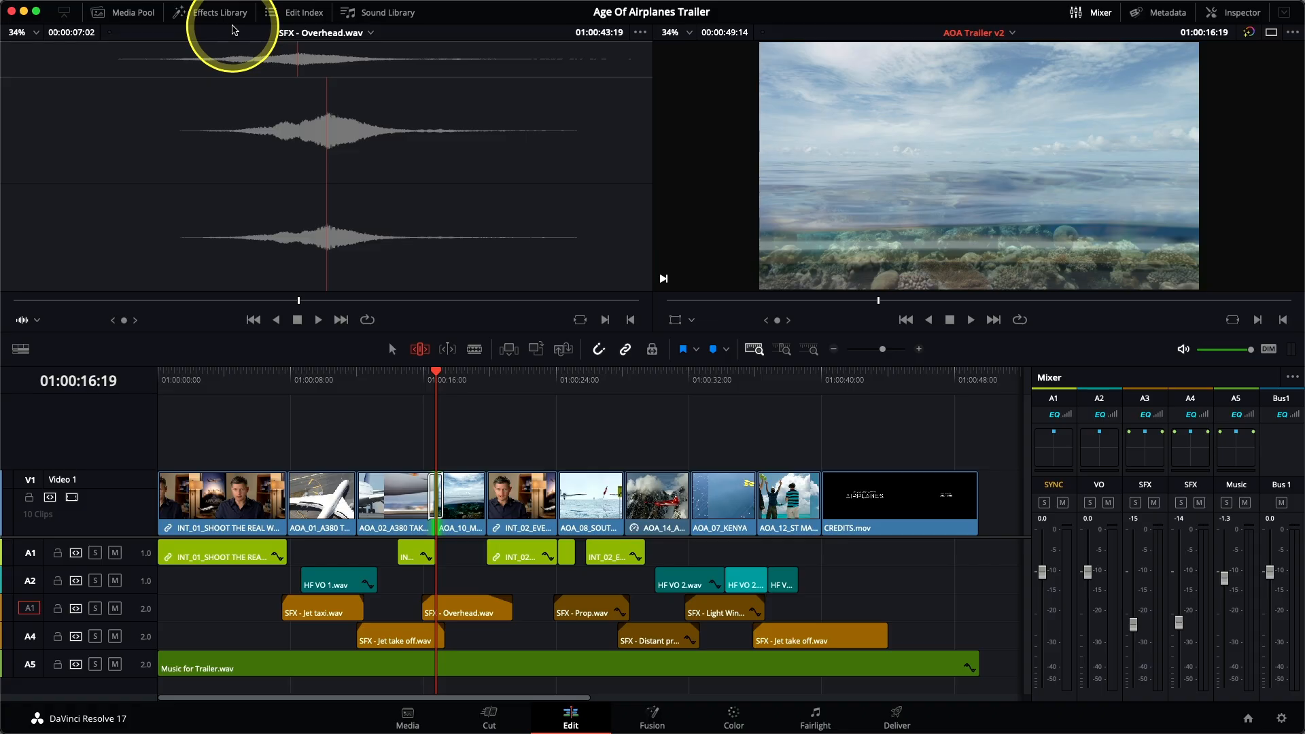
pyautogui.press('/')
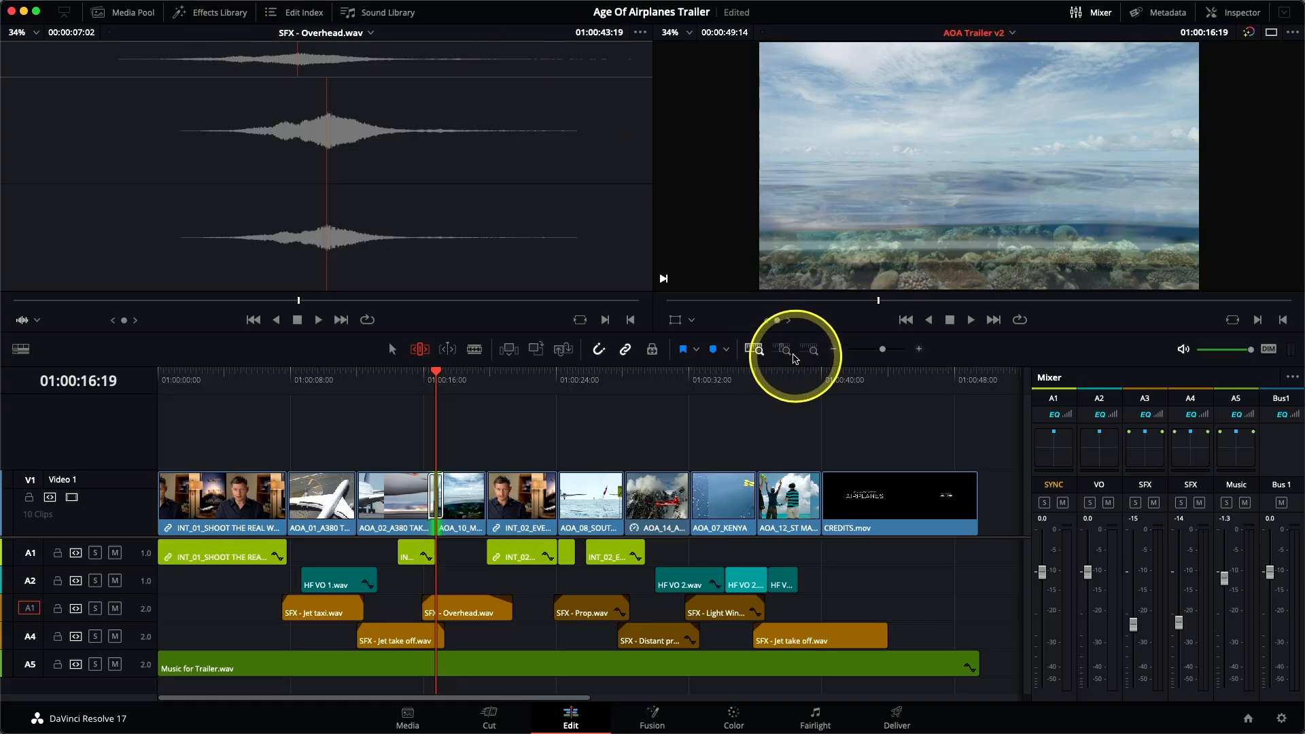
# Step: Shorten the cross dissolve before AOA_10_MALDIVES to 12 frames and check its duration setting without altering it
pyautogui.click(784, 350)
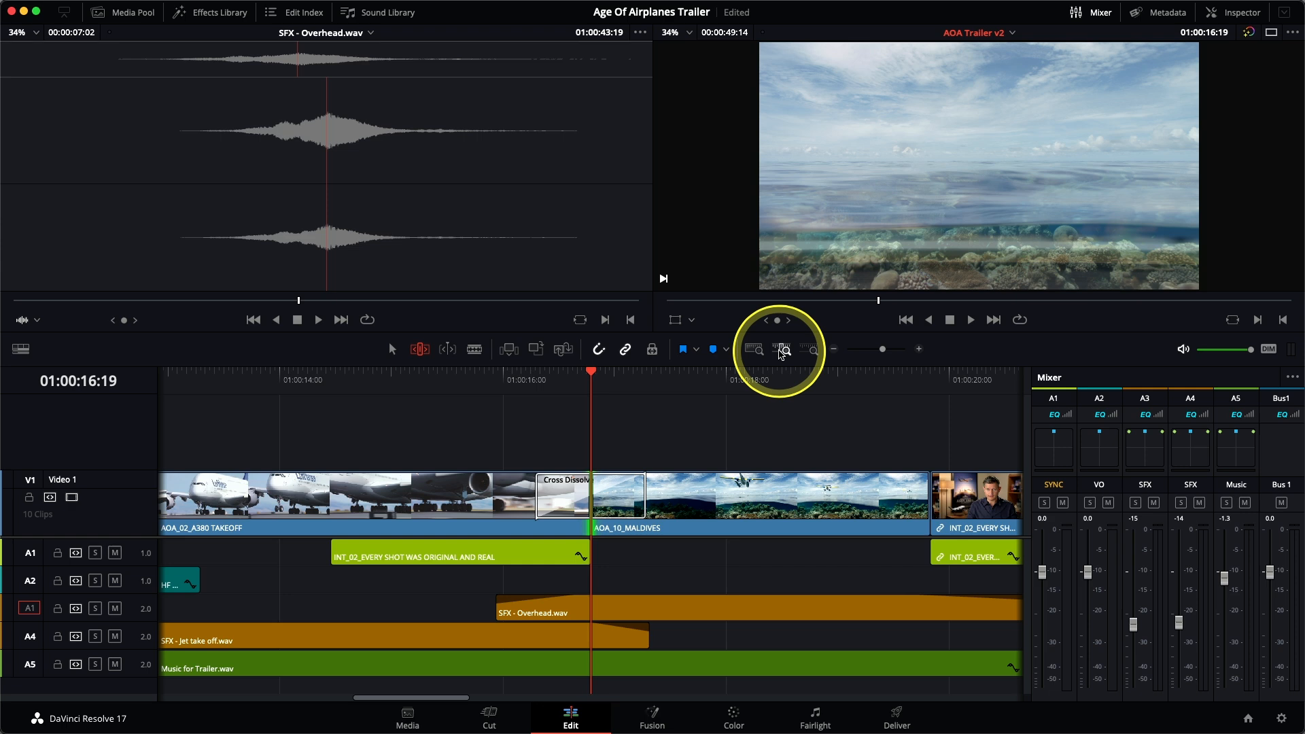
pyautogui.press('a')
pyautogui.click(627, 503)
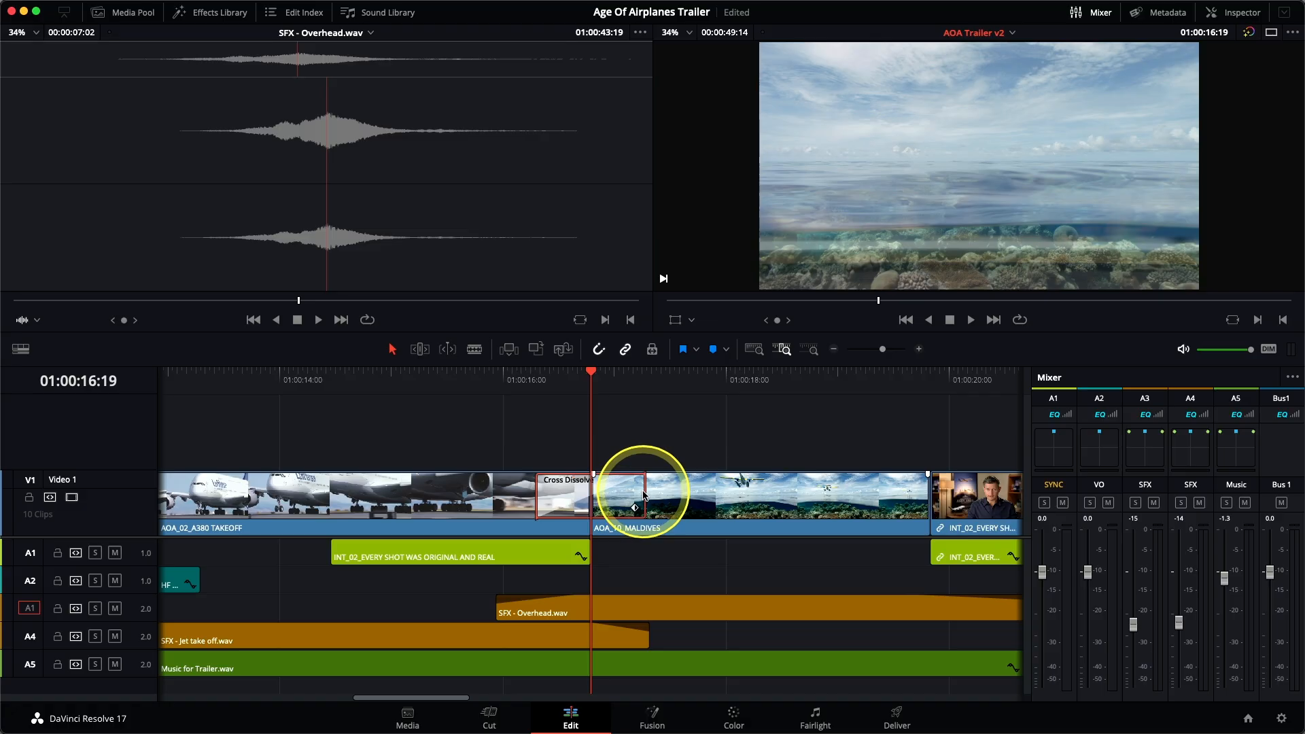
pyautogui.moveTo(644, 491); pyautogui.dragTo(616, 490)
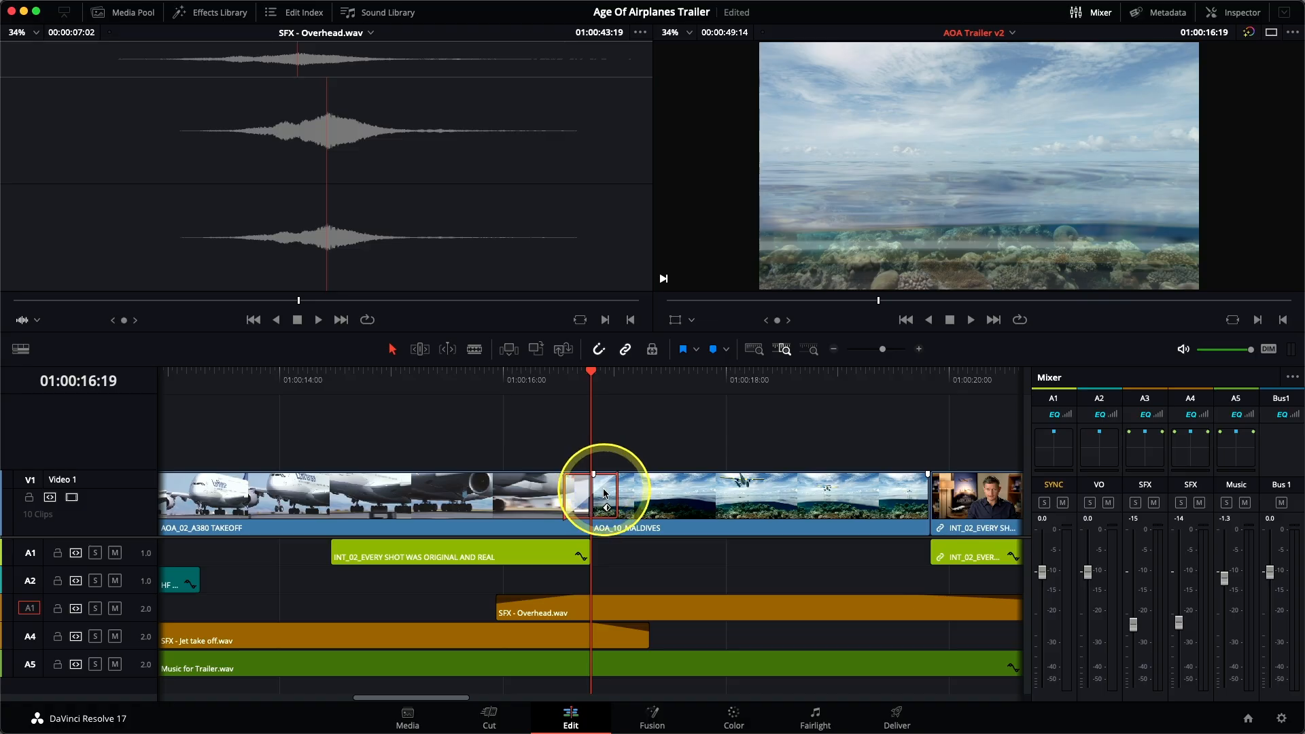
pyautogui.rightClick(605, 494)
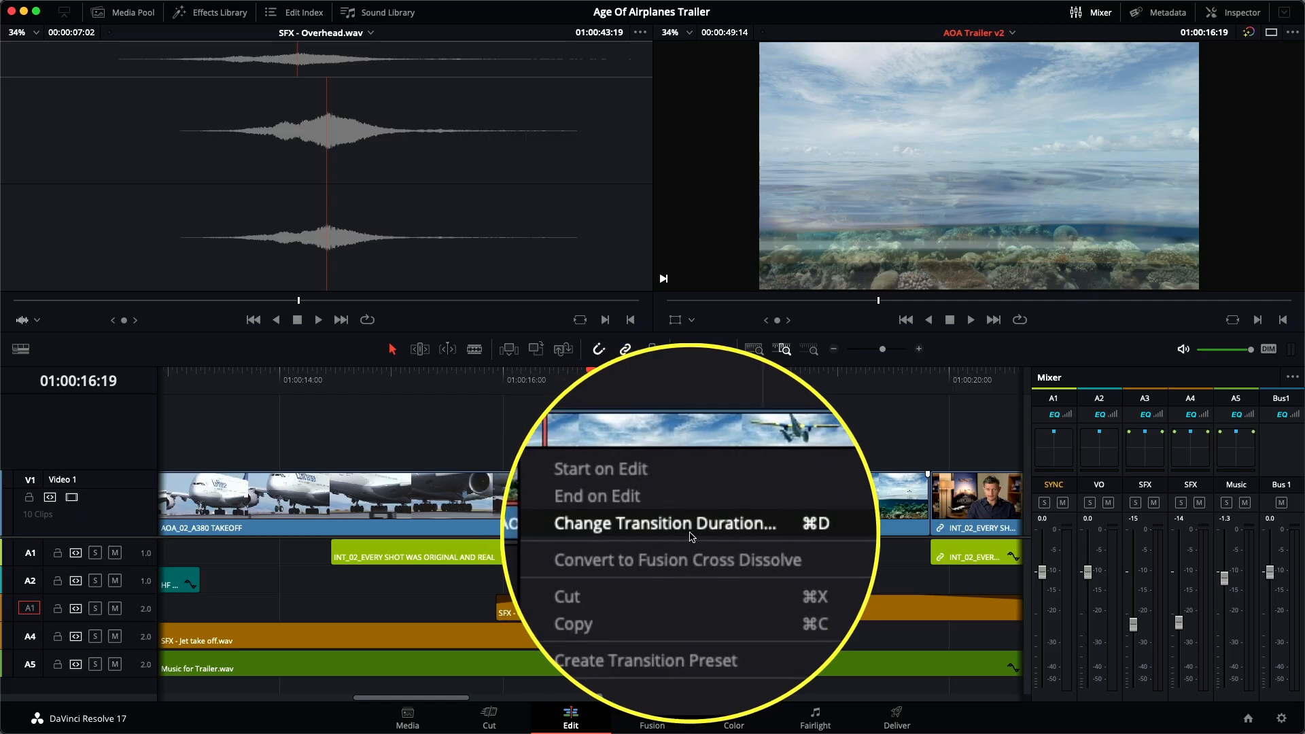
pyautogui.click(692, 537)
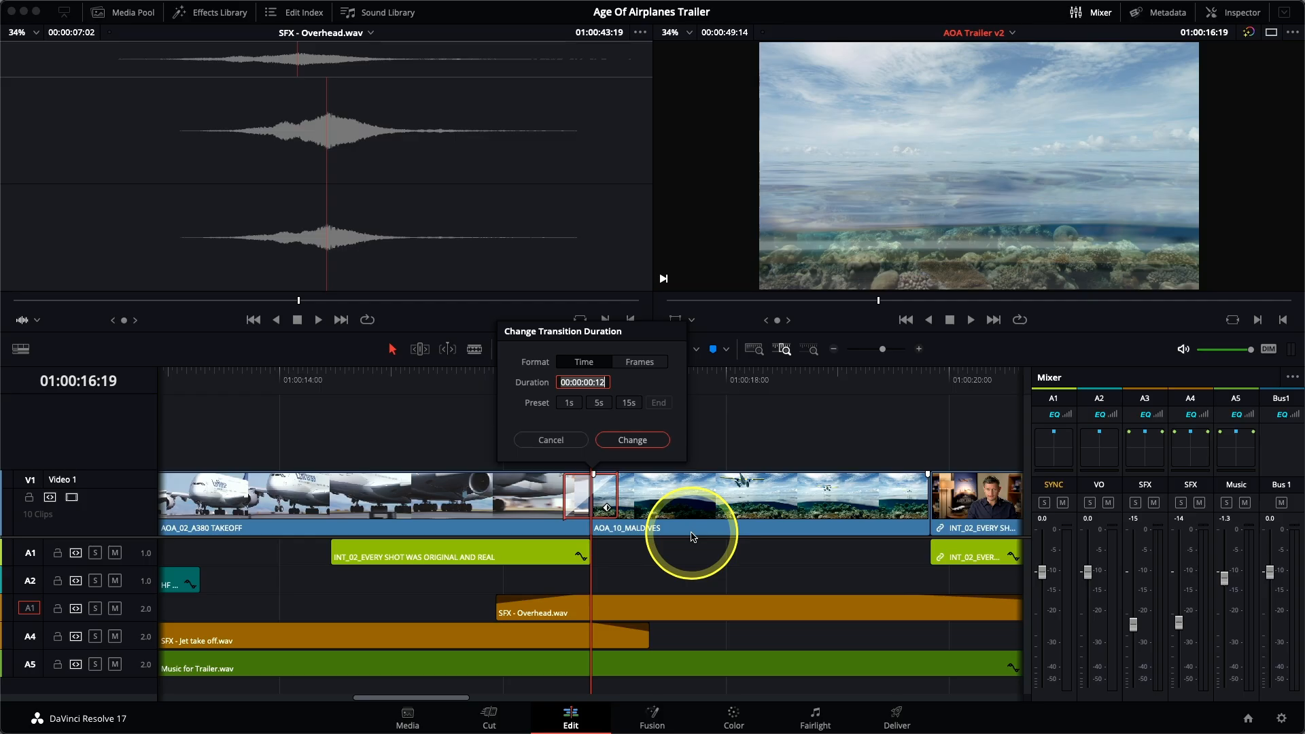
pyautogui.click(552, 442)
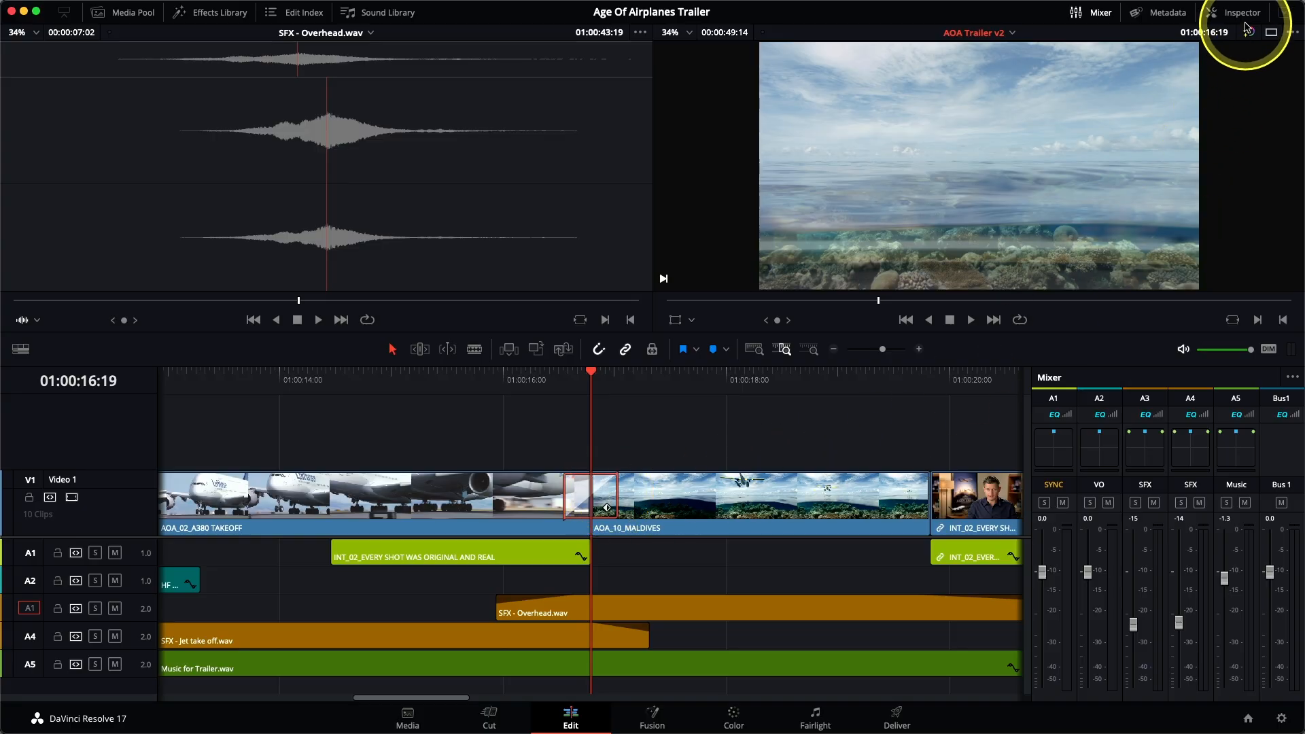
# Step: Change the transition type to Edge Wipe with angle -80, border 65.950 and Feather enabled, and play around the edit
pyautogui.click(1243, 13)
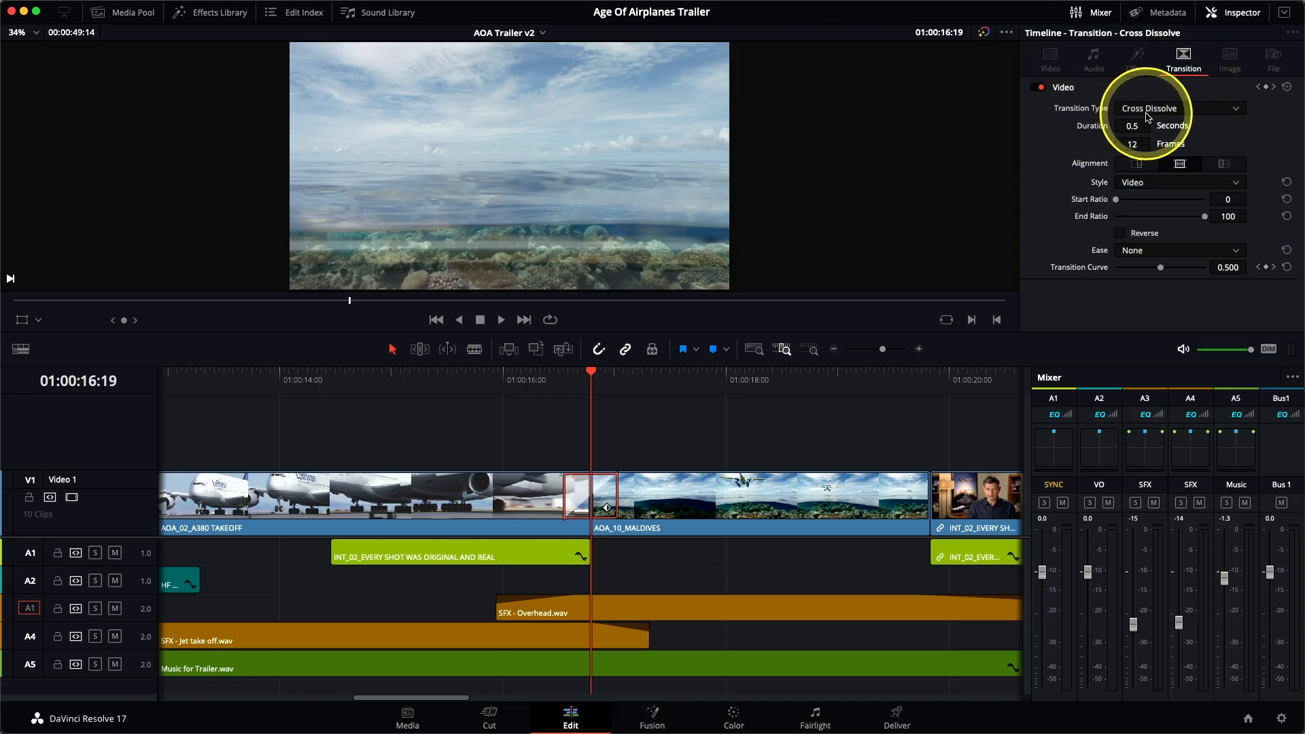
pyautogui.click(1149, 116)
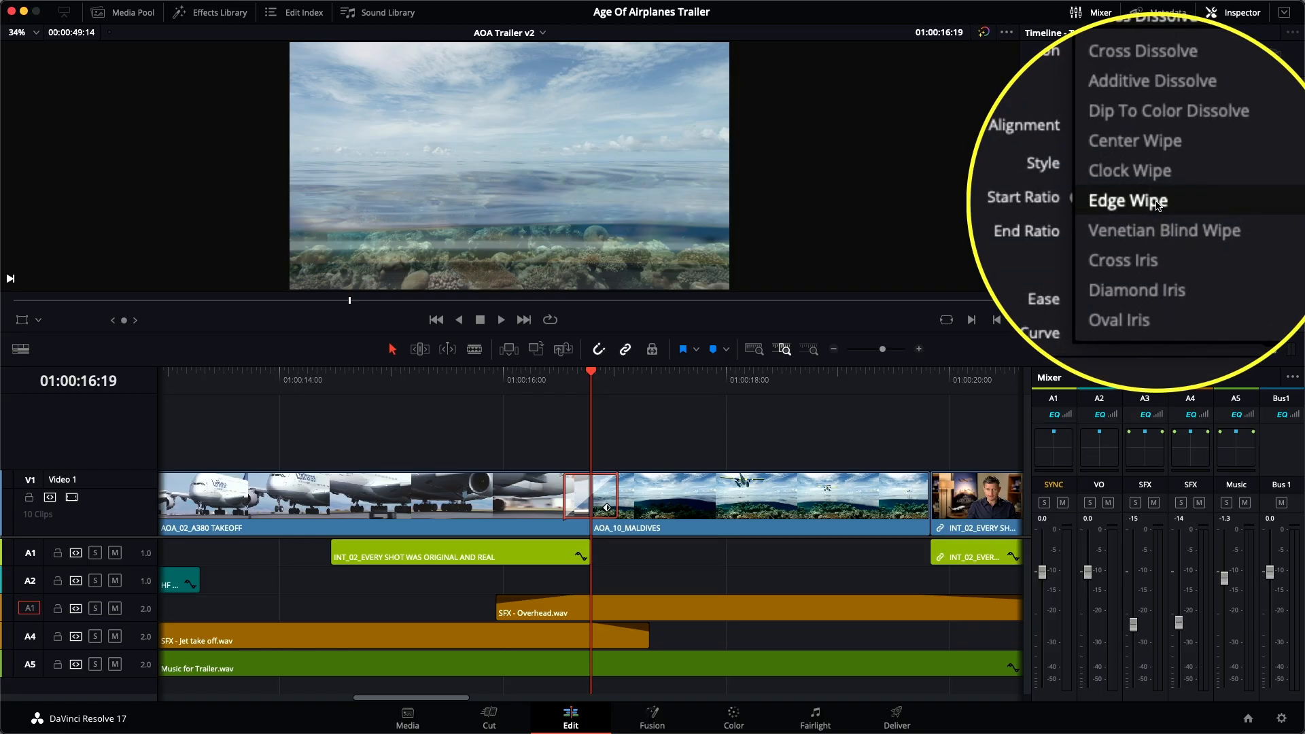
pyautogui.click(1142, 202)
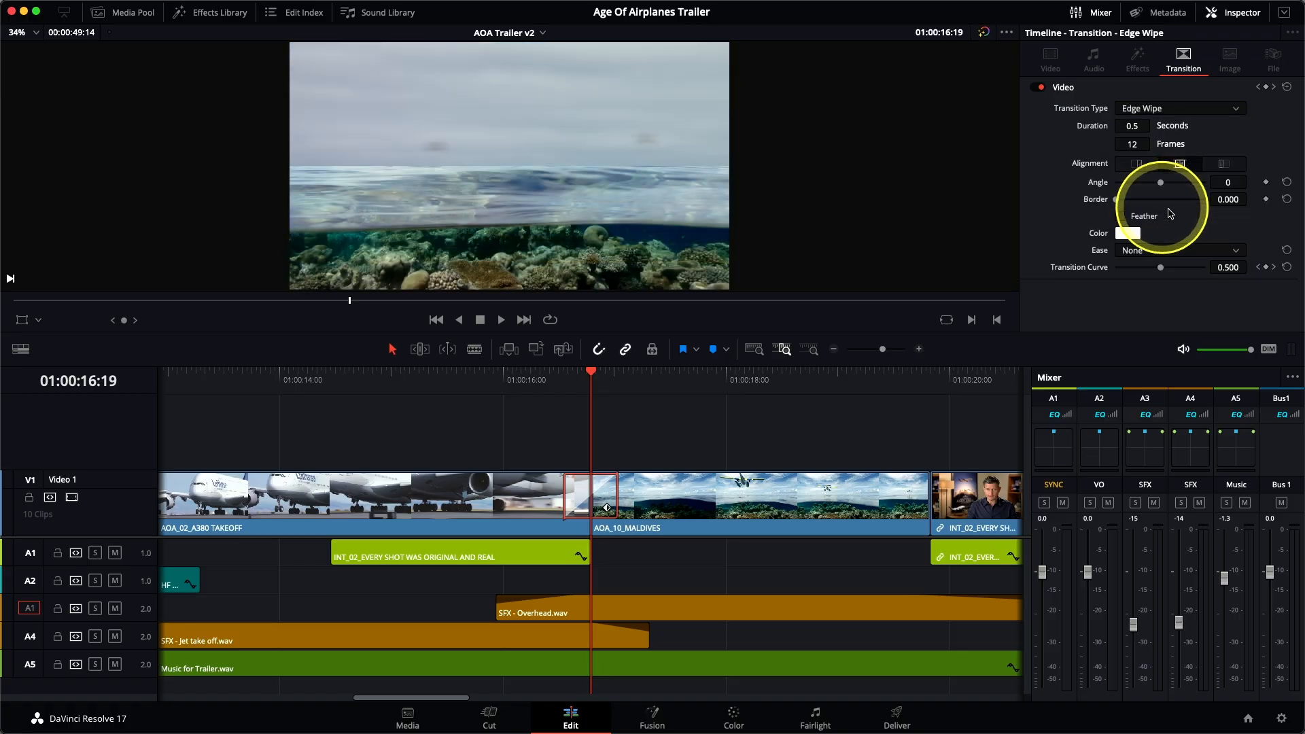
pyautogui.moveTo(1161, 185)
pyautogui.mouseDown()
pyautogui.moveTo(1134, 190)
pyautogui.moveTo(1172, 188)
pyautogui.moveTo(1153, 189)
pyautogui.mouseUp()
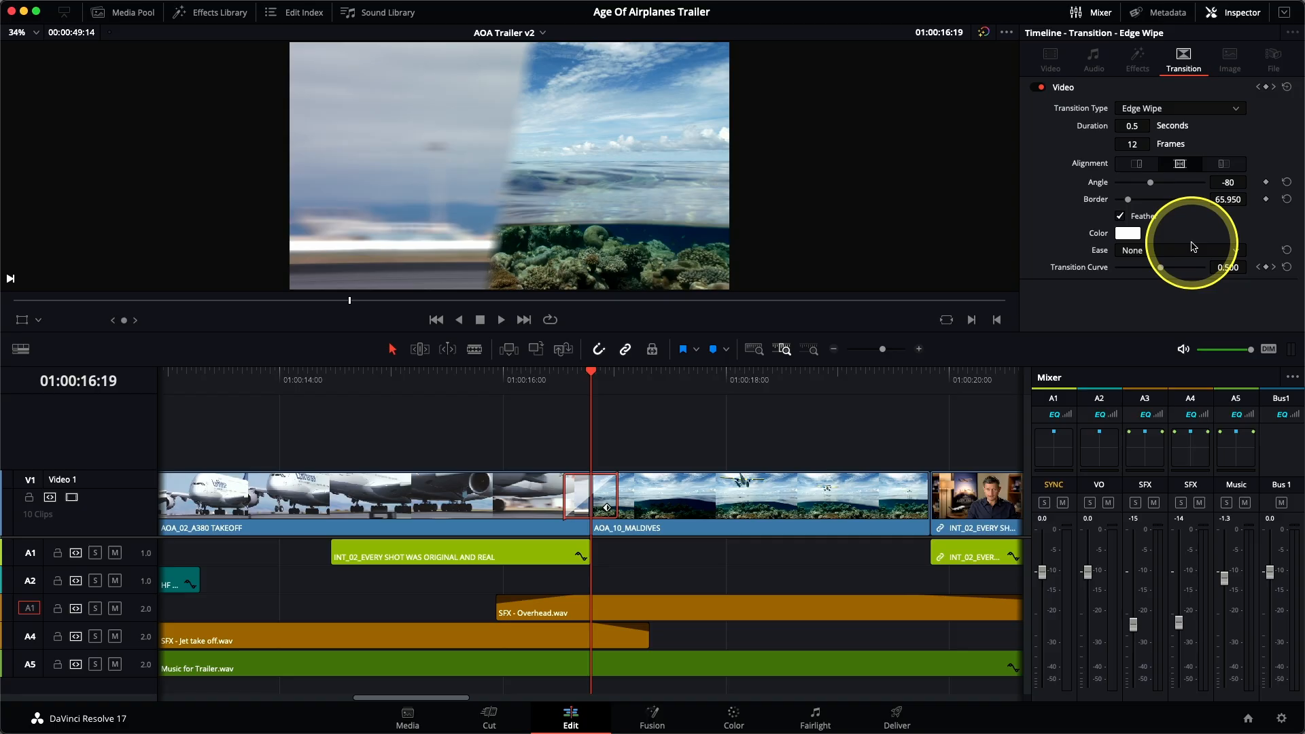
pyautogui.press('/')
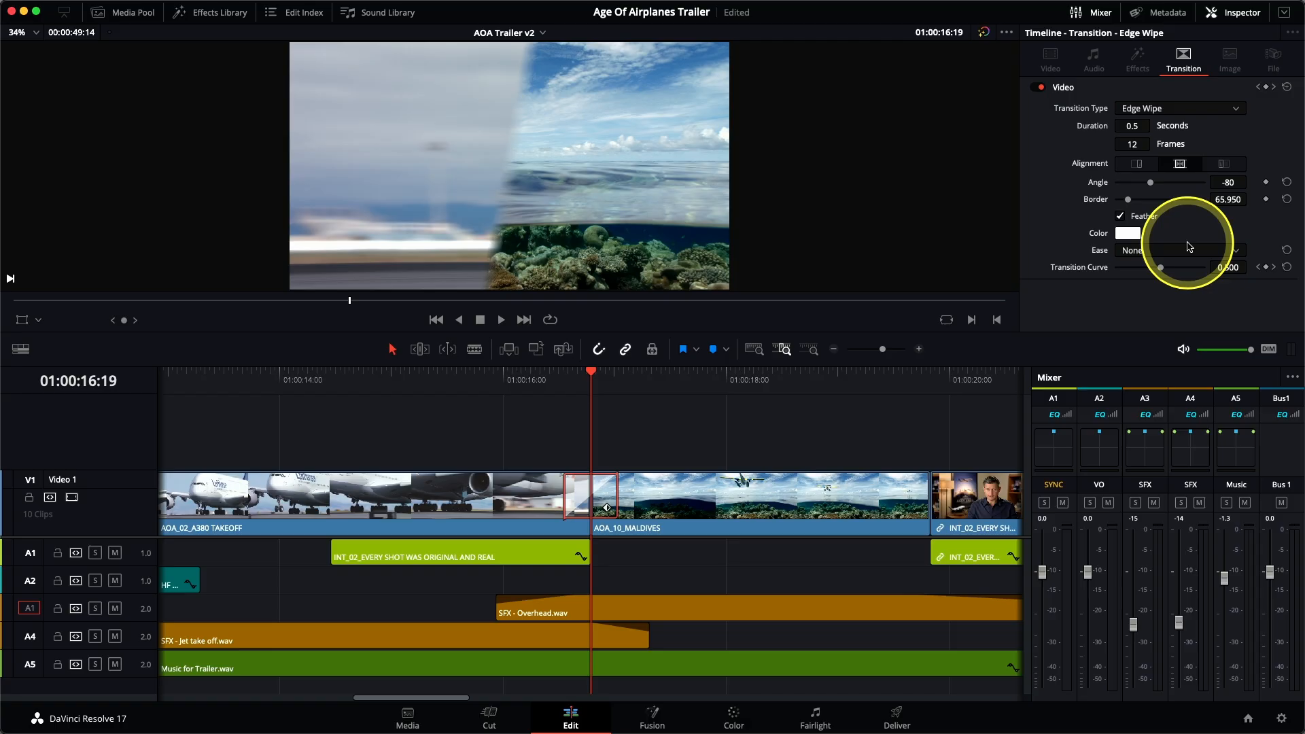
# Step: Show the available video transitions in the Effects Library
pyautogui.click(231, 13)
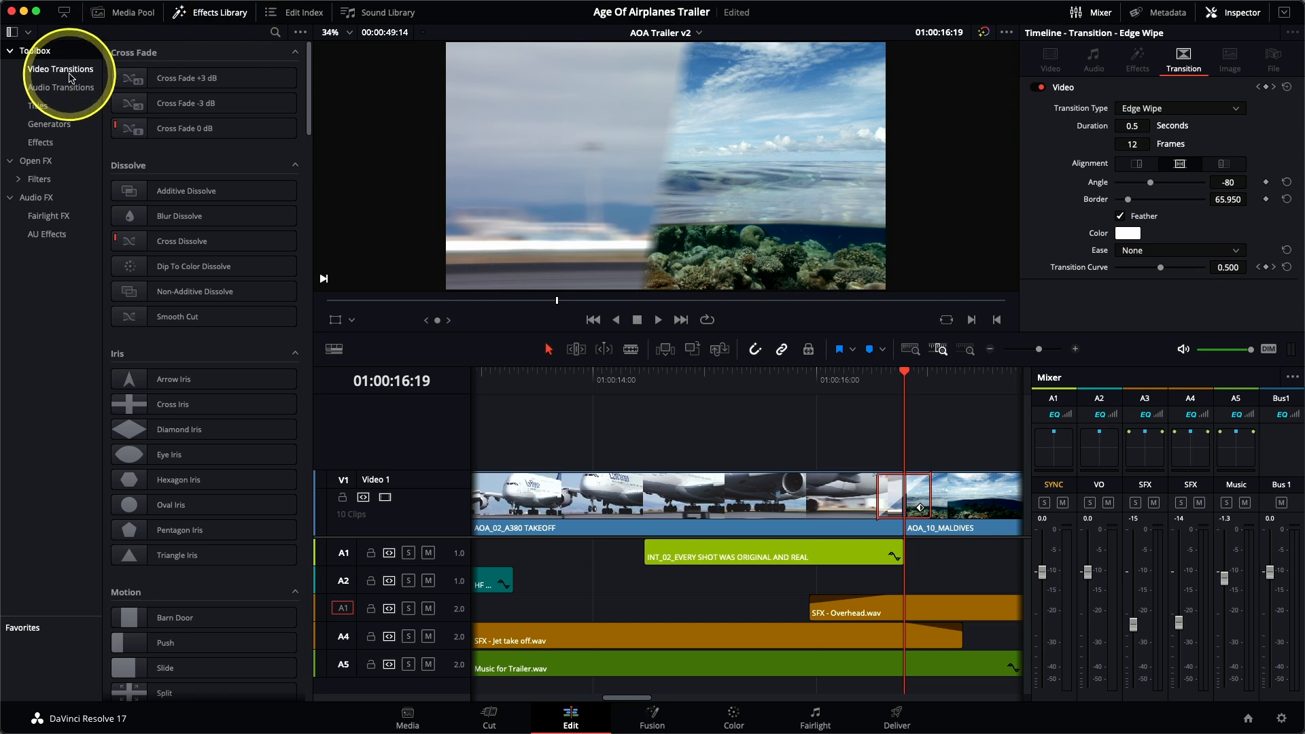
pyautogui.click(71, 75)
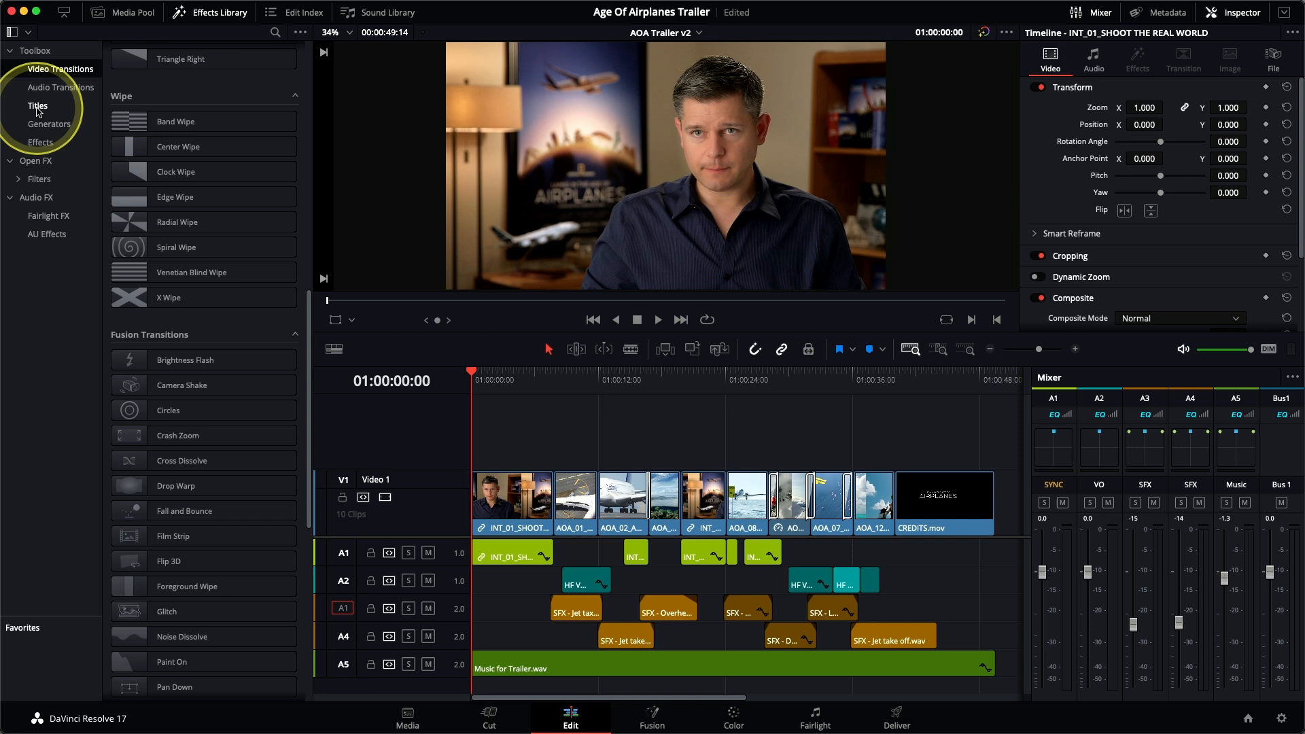
# Step: Place the Simple Underline Lower Third title on top of the interview clip on a new video track, starting at 01:00:00:00
pyautogui.click(37, 108)
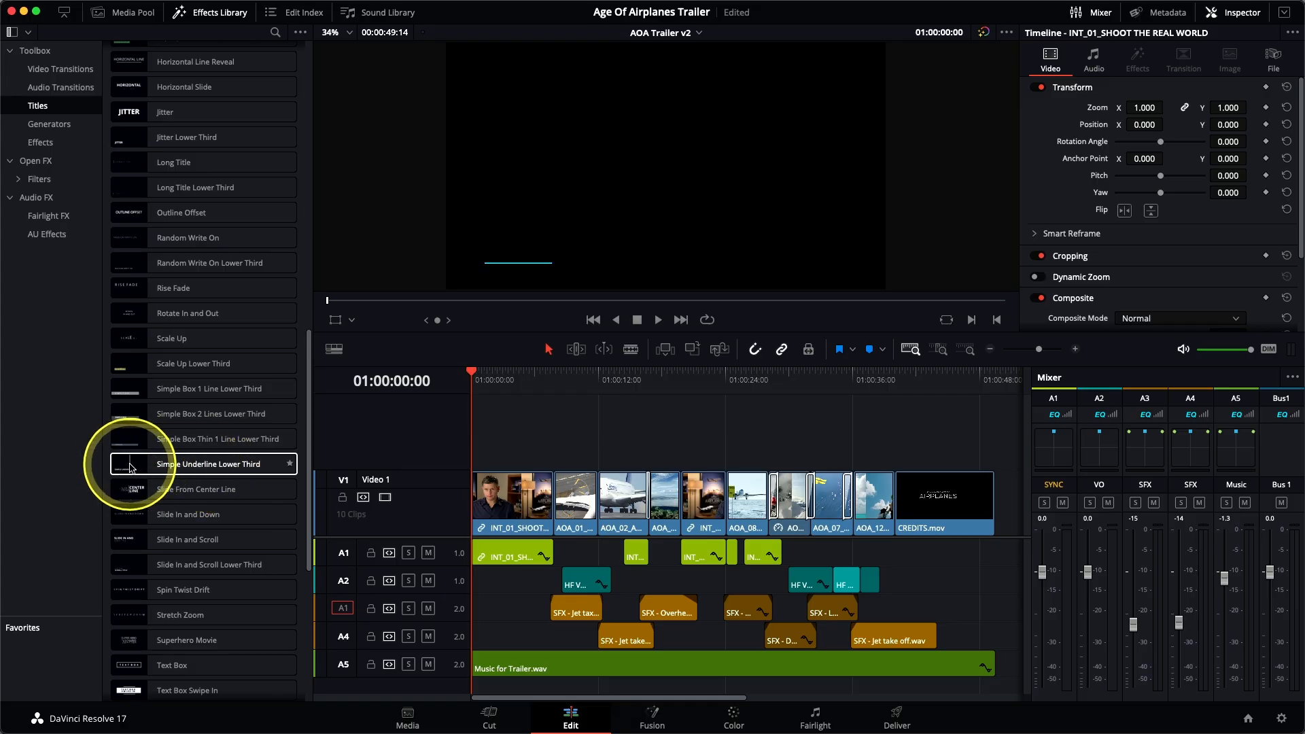
pyautogui.click(195, 467)
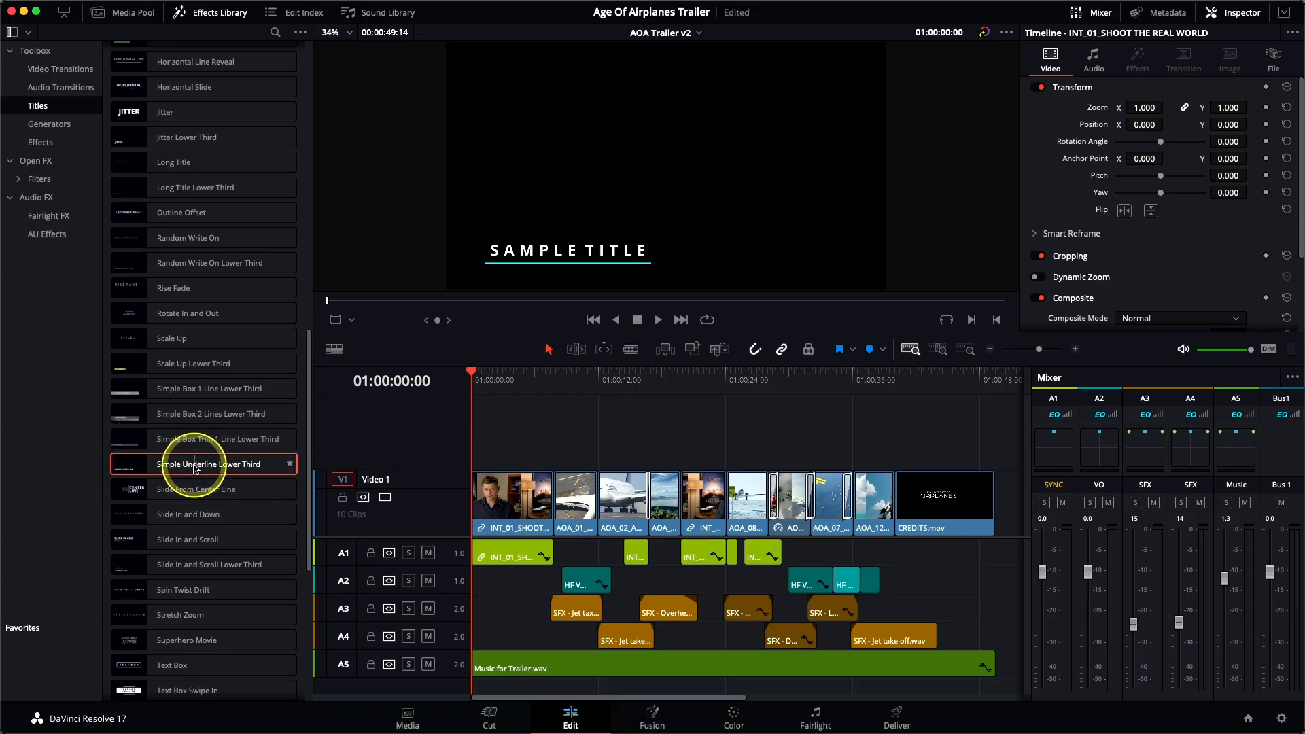
pyautogui.moveTo(195, 467); pyautogui.dragTo(994, 123)
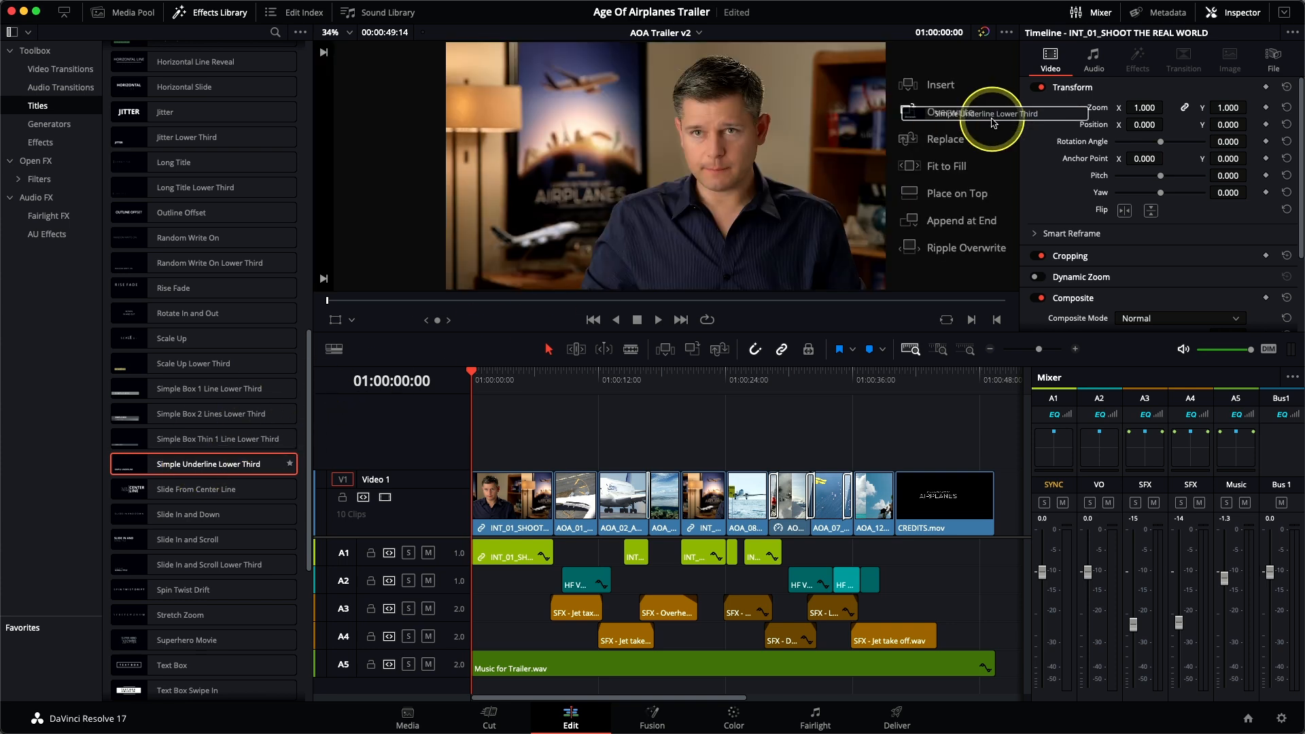
pyautogui.moveTo(994, 123); pyautogui.dragTo(995, 199)
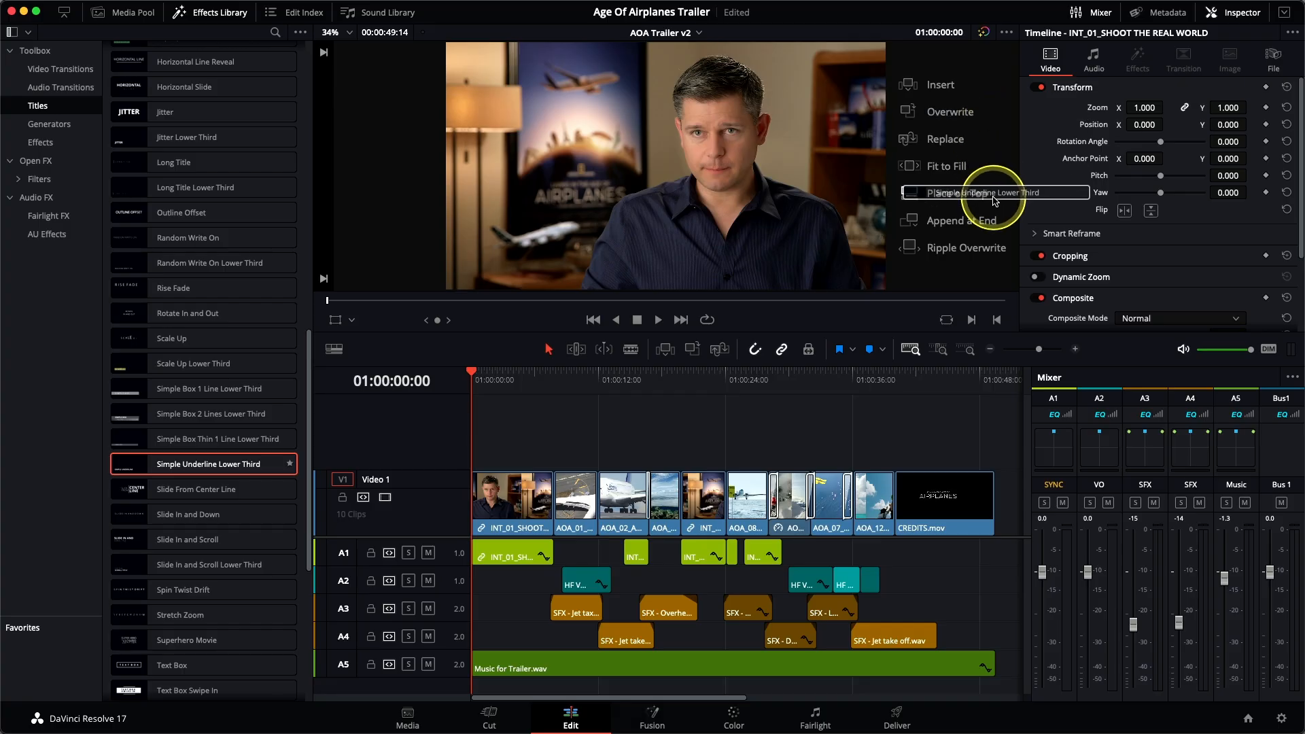
pyautogui.moveTo(994, 200); pyautogui.dragTo(994, 201)
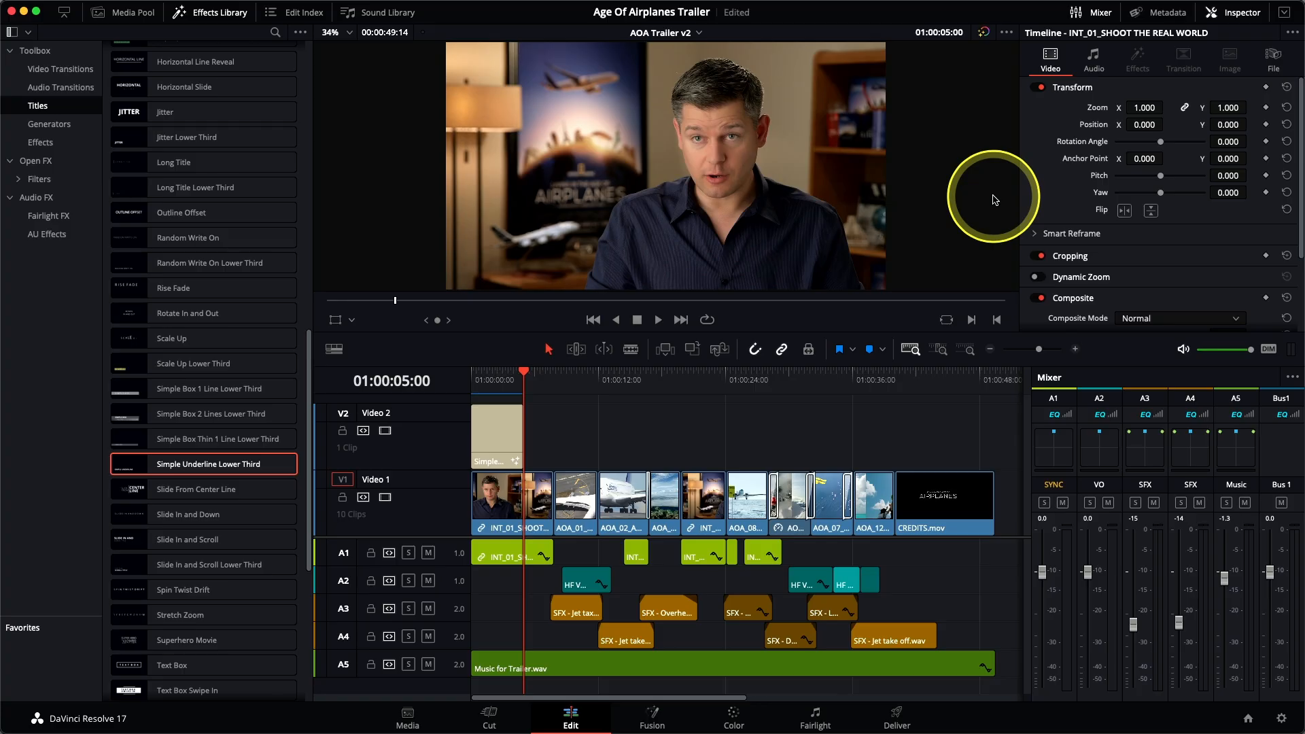
# Step: Close the Effects Library and extend the lower third's end to match the end of INT_01_SHOOT THE REAL WORLD
pyautogui.click(195, 16)
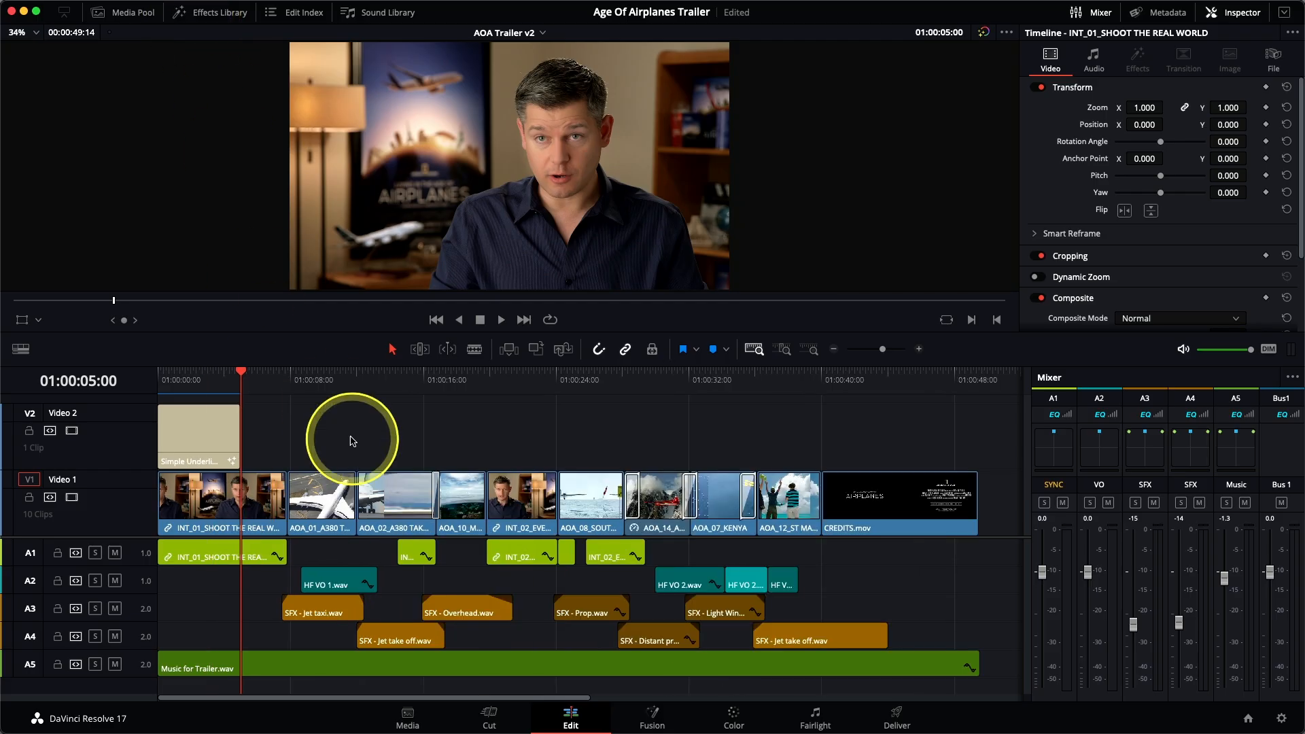
pyautogui.click(213, 372)
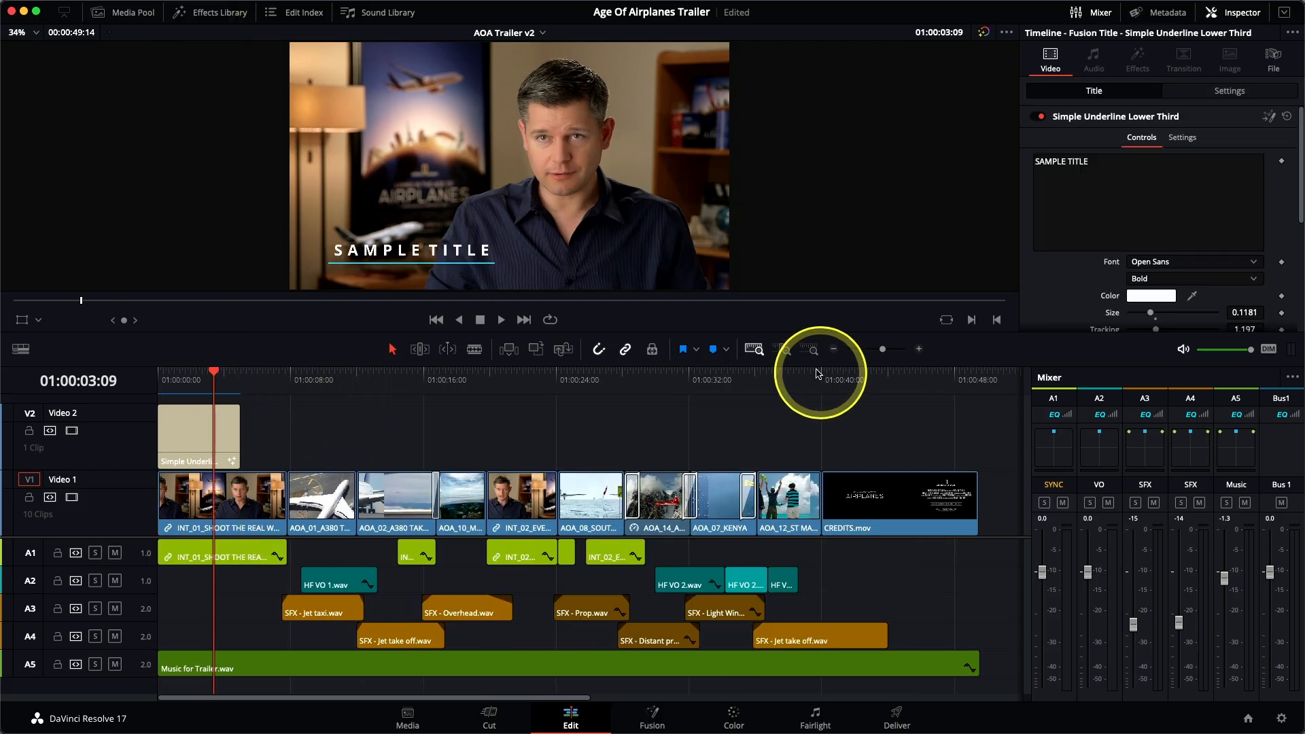
pyautogui.click(787, 350)
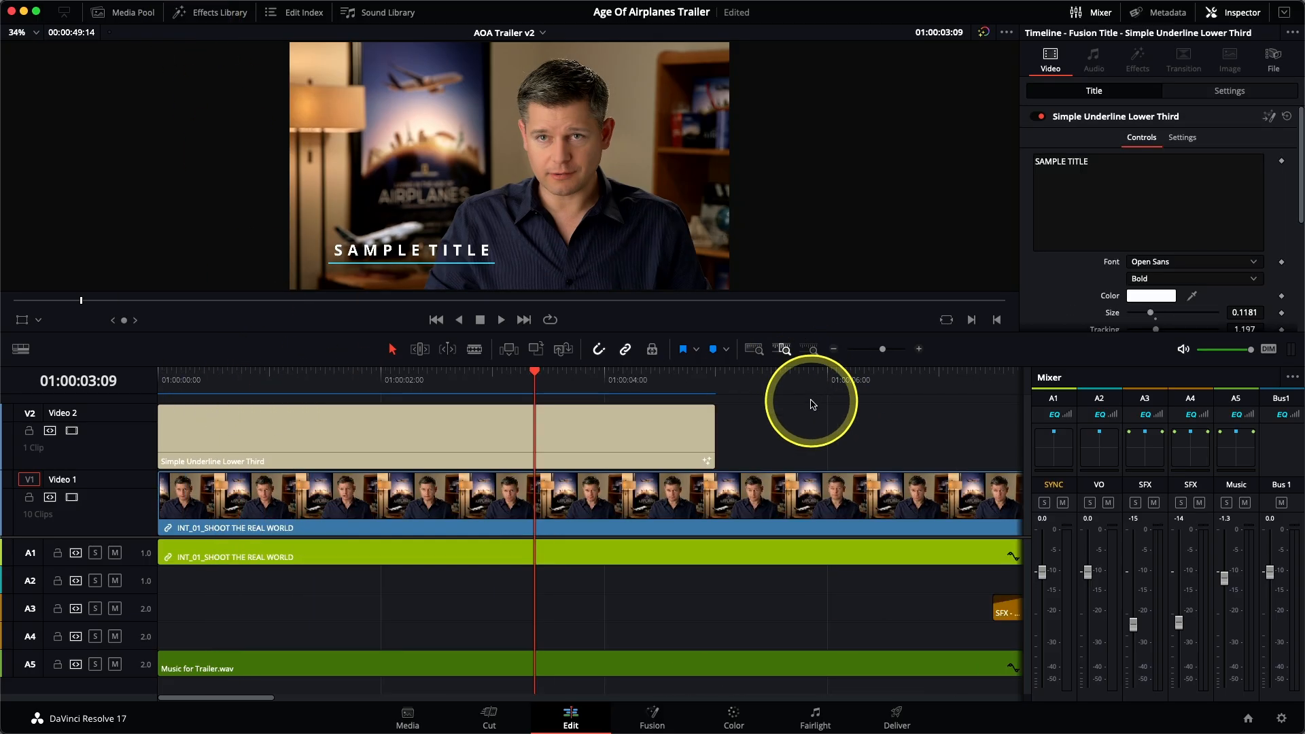
pyautogui.click(835, 351)
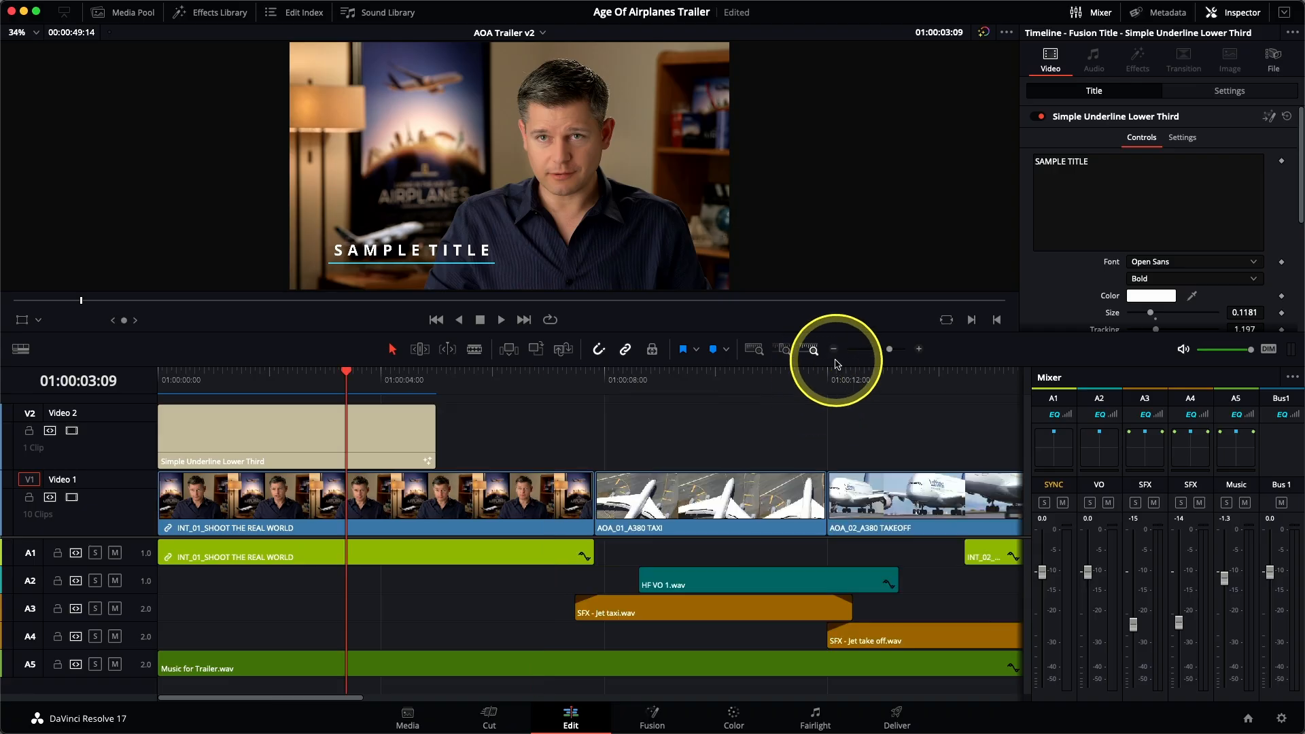
pyautogui.moveTo(435, 436); pyautogui.dragTo(586, 433)
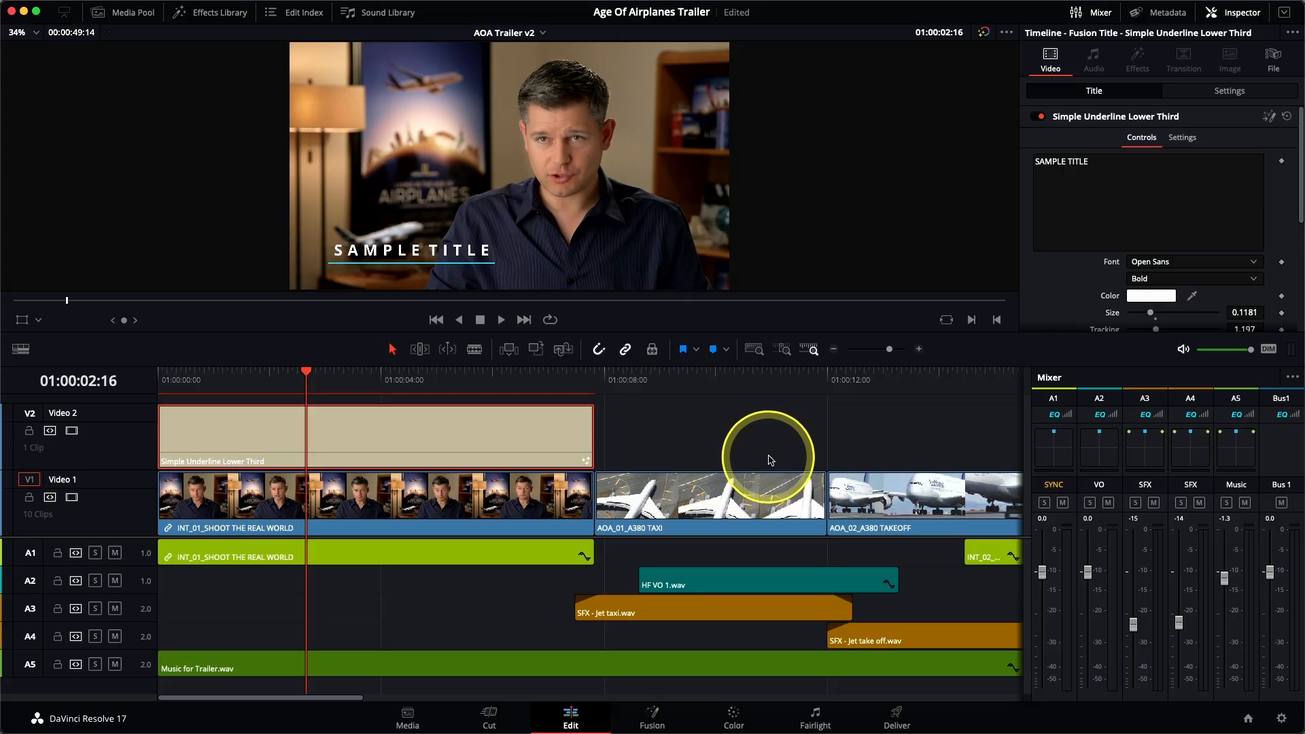
# Step: Replace the lower third's sample text with the interviewee's full name in capitals
pyautogui.moveTo(1100, 164); pyautogui.dragTo(1033, 167)
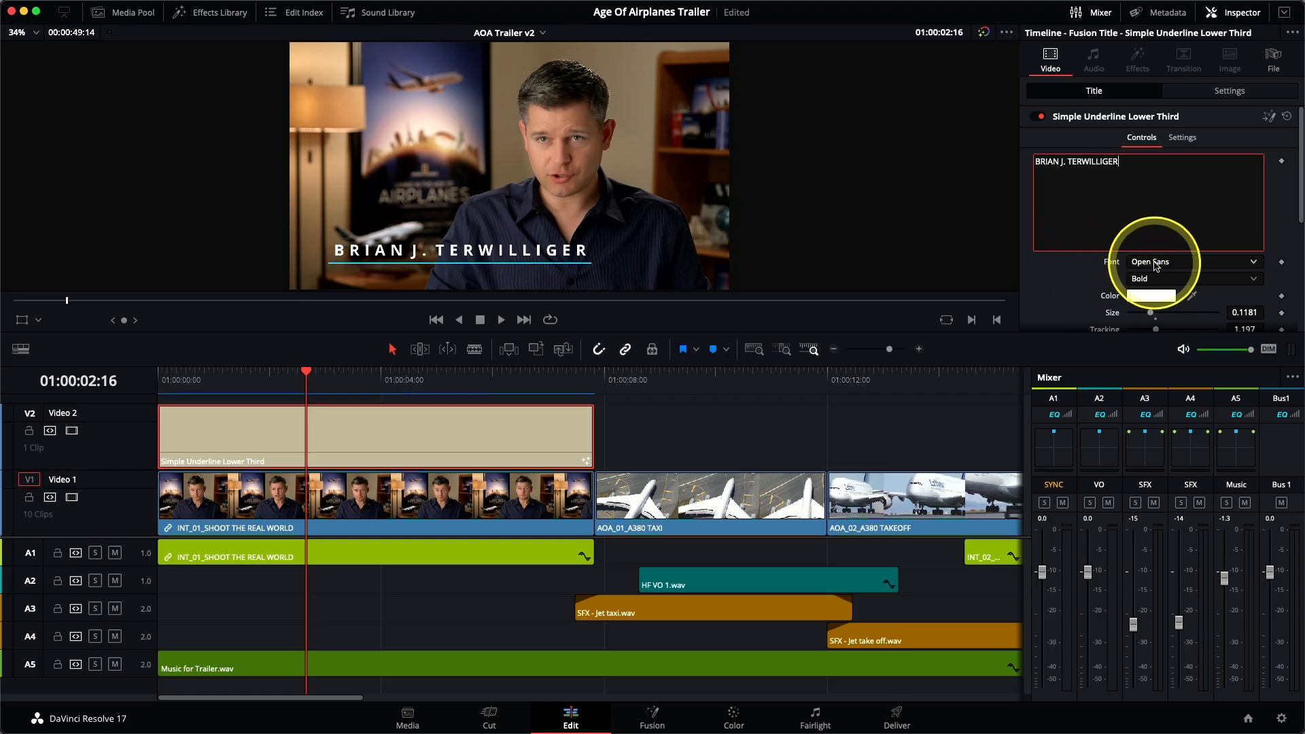
# Step: Preview other fonts for the lower third, such as PingFang SC and PT Serif Caption, while keeping Open Sans
pyautogui.click(1156, 262)
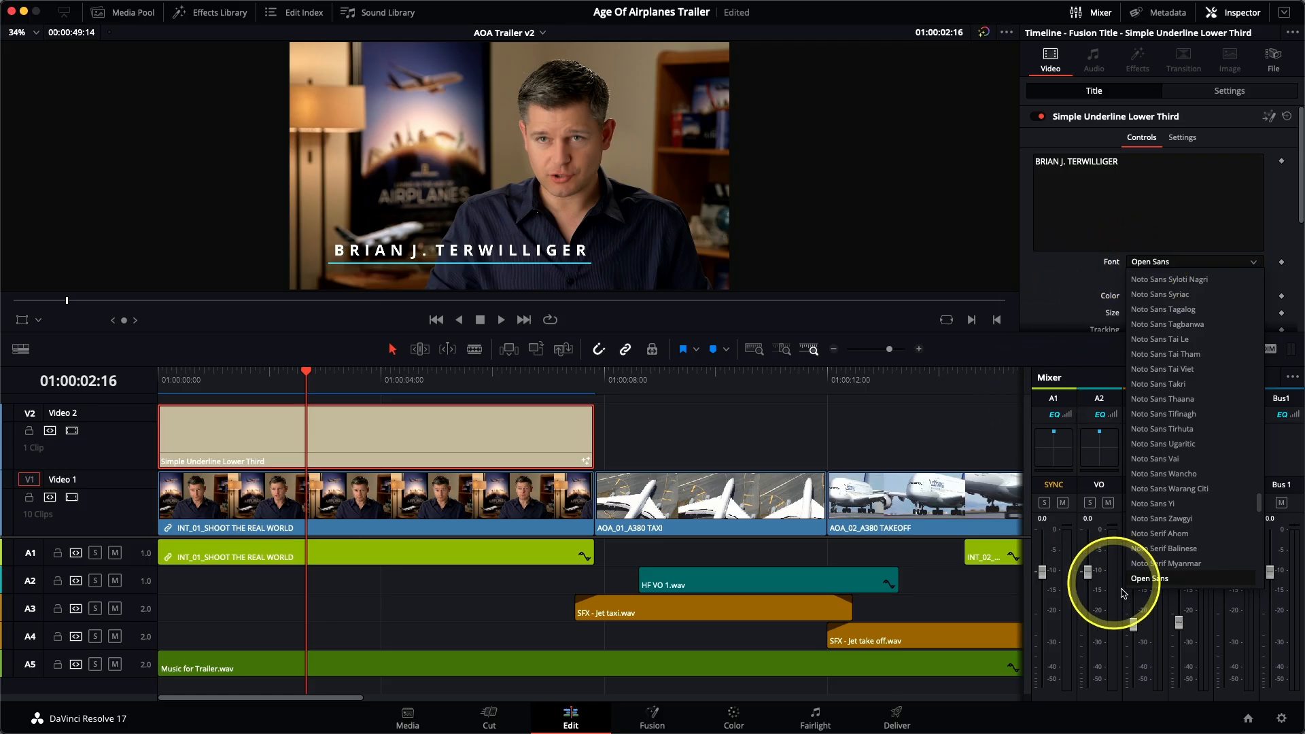
pyautogui.scroll(-1, 1177, 583)
pyautogui.scroll(-3, 1175, 582)
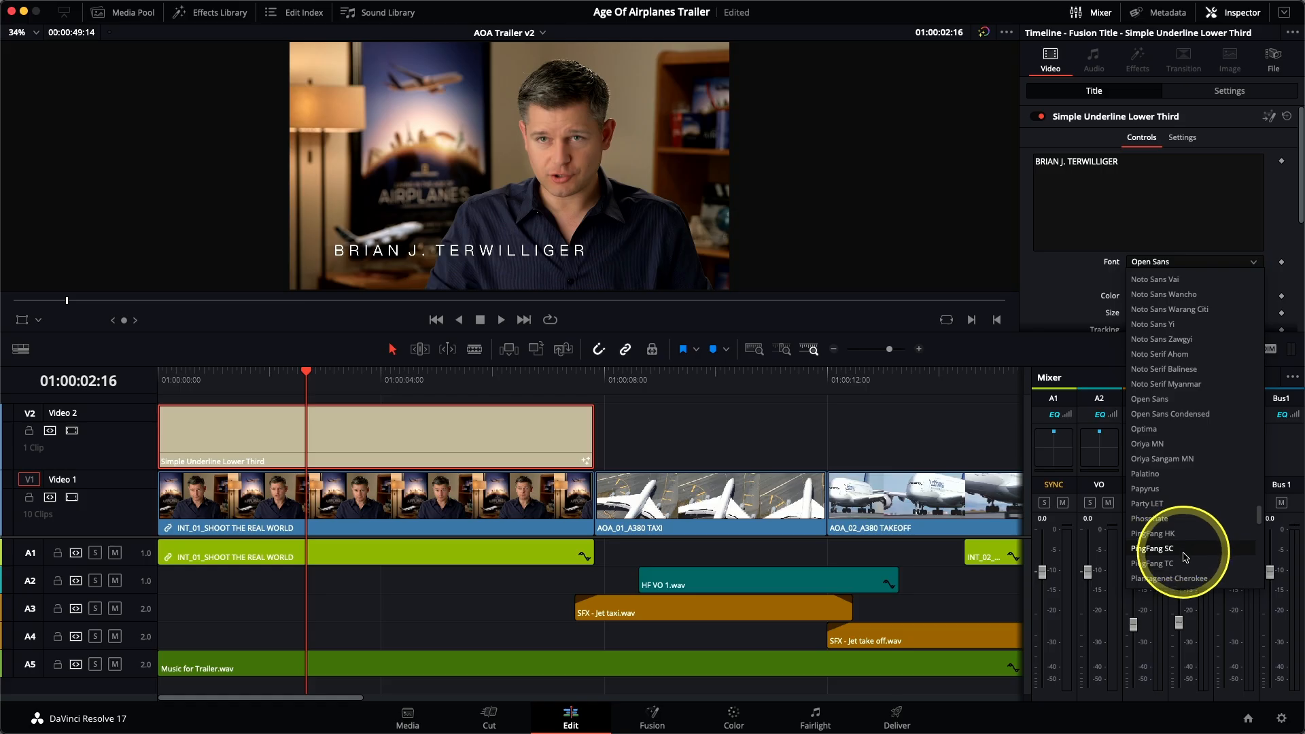
pyautogui.scroll(-3, 1187, 567)
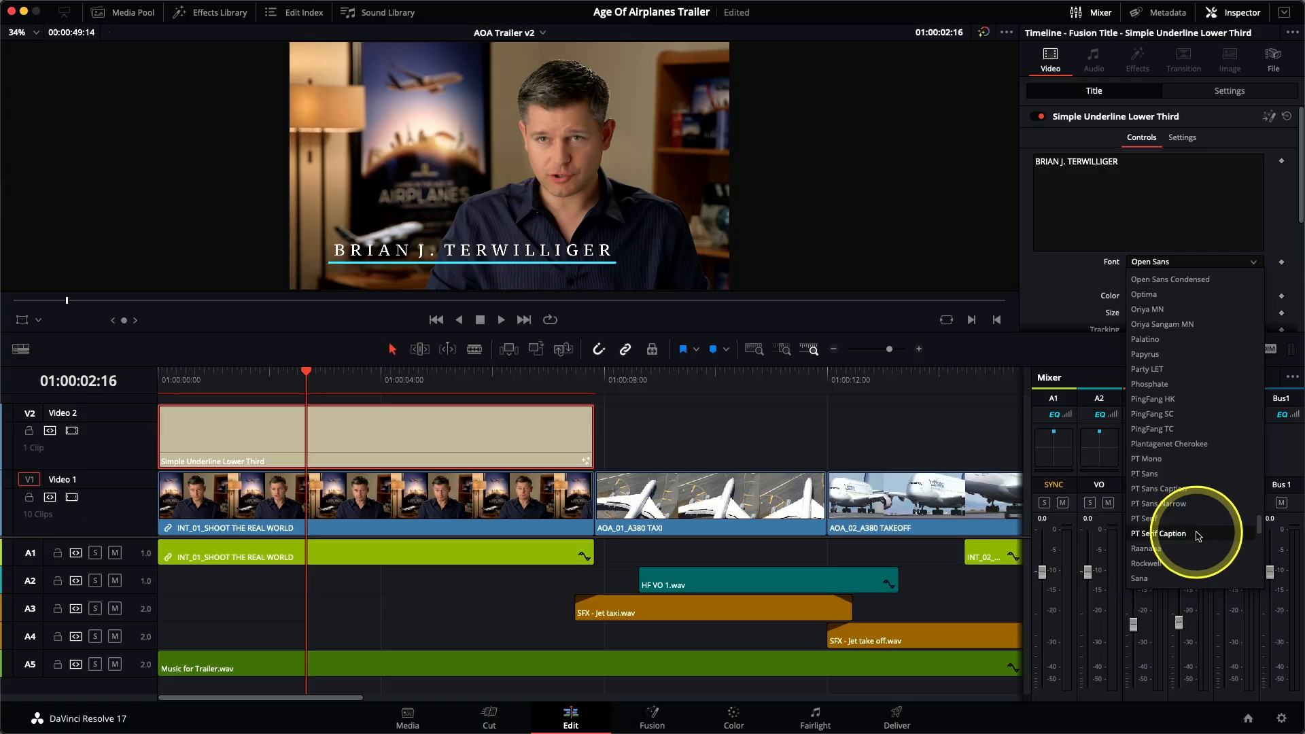
pyautogui.click(1066, 297)
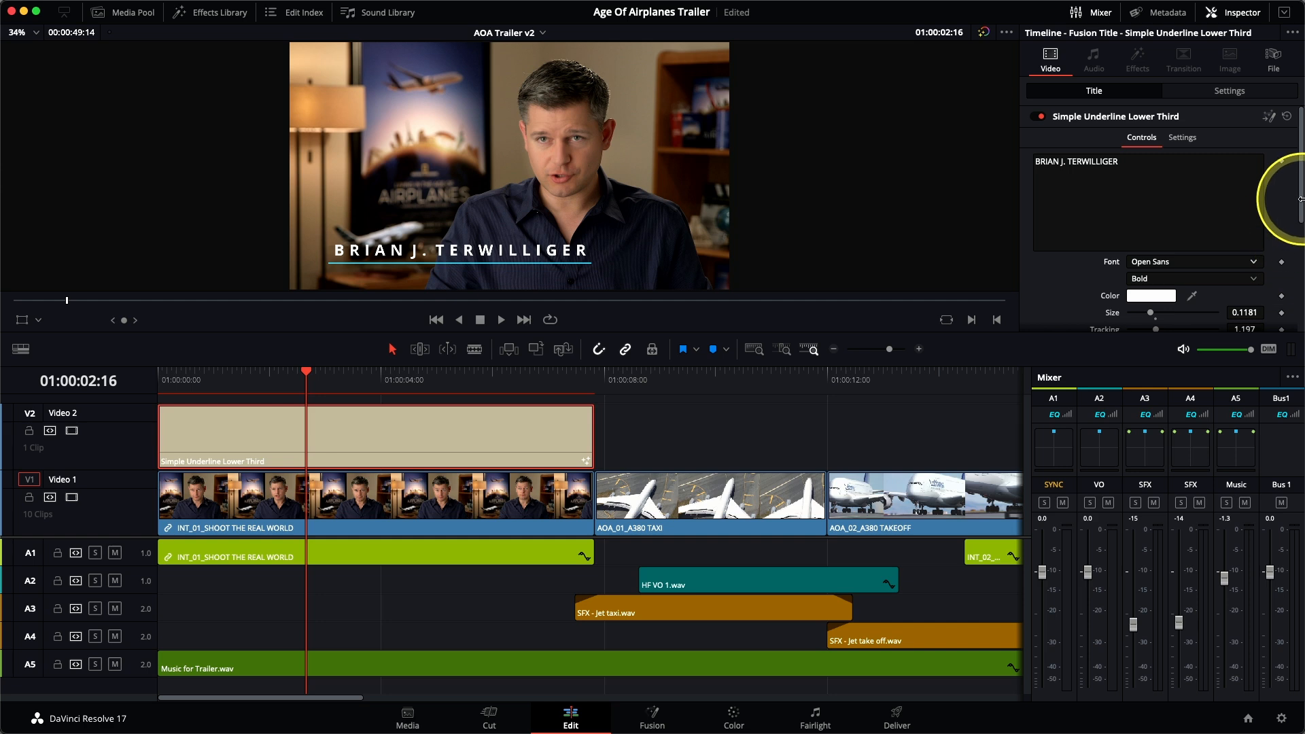
# Step: Set the lower third's text size to 0.122 and tracking to 1.0, and try adjusting the underline's thickness
pyautogui.moveTo(1300, 204); pyautogui.dragTo(1303, 291)
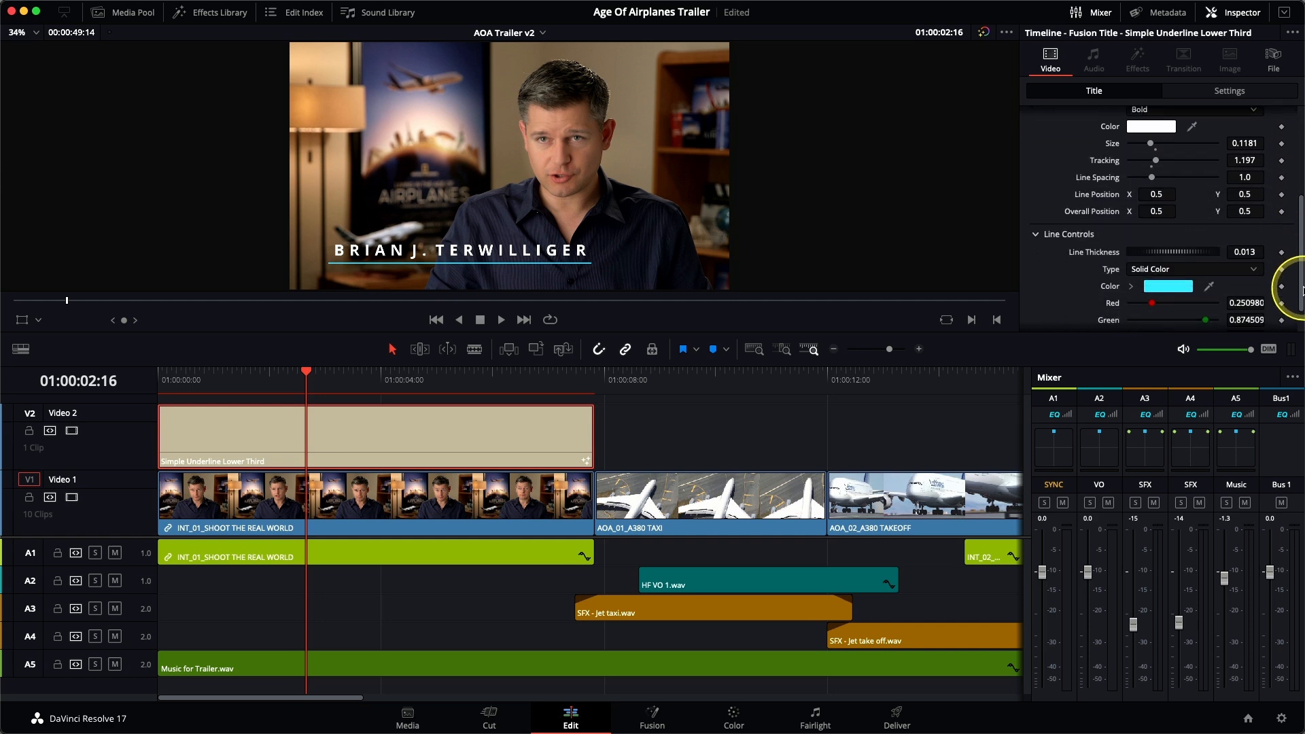
pyautogui.moveTo(1150, 143); pyautogui.dragTo(1154, 163)
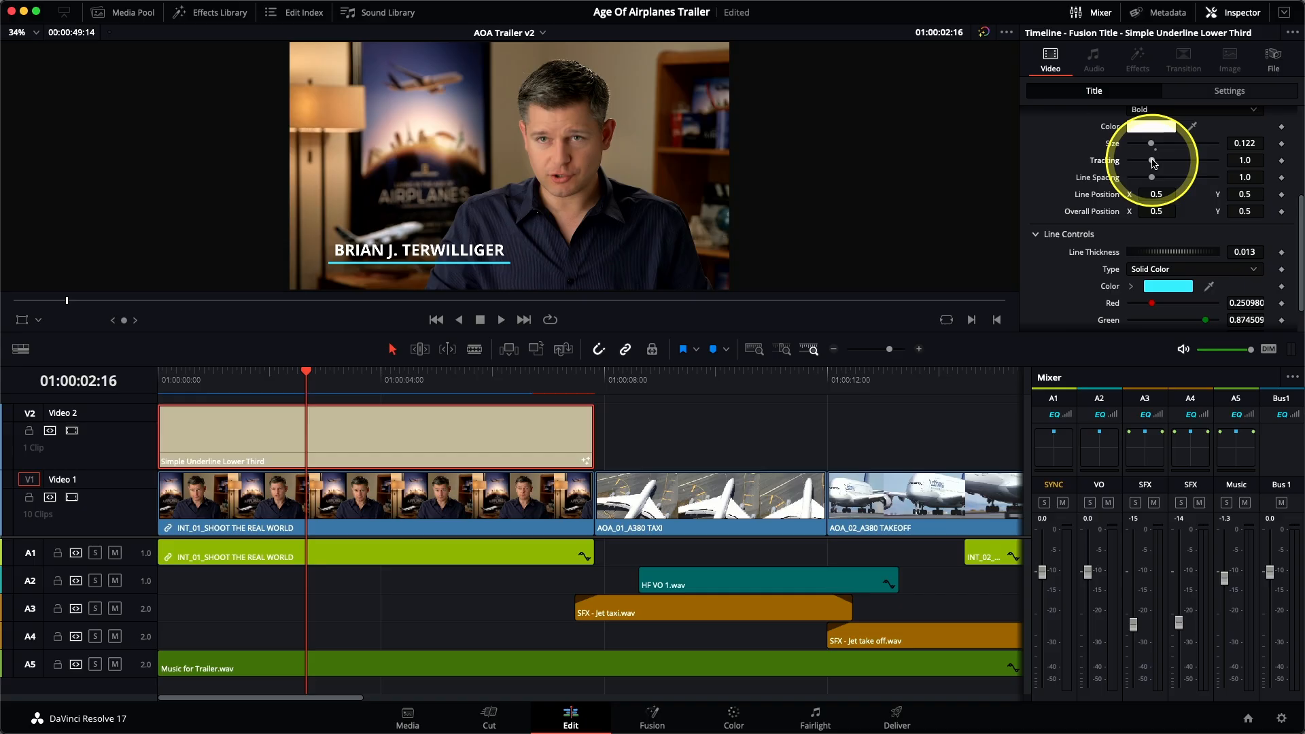
pyautogui.scroll(-2, 1047, 174)
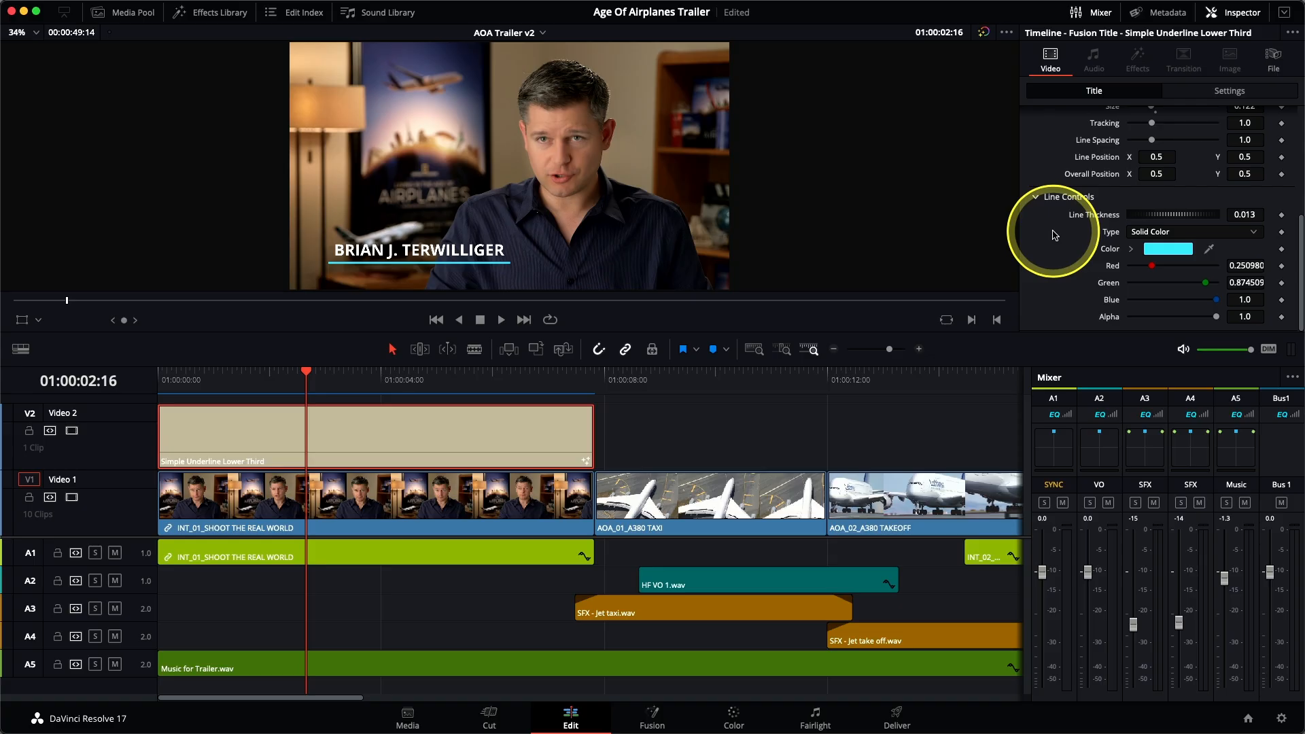
pyautogui.moveTo(1175, 215); pyautogui.dragTo(1184, 219)
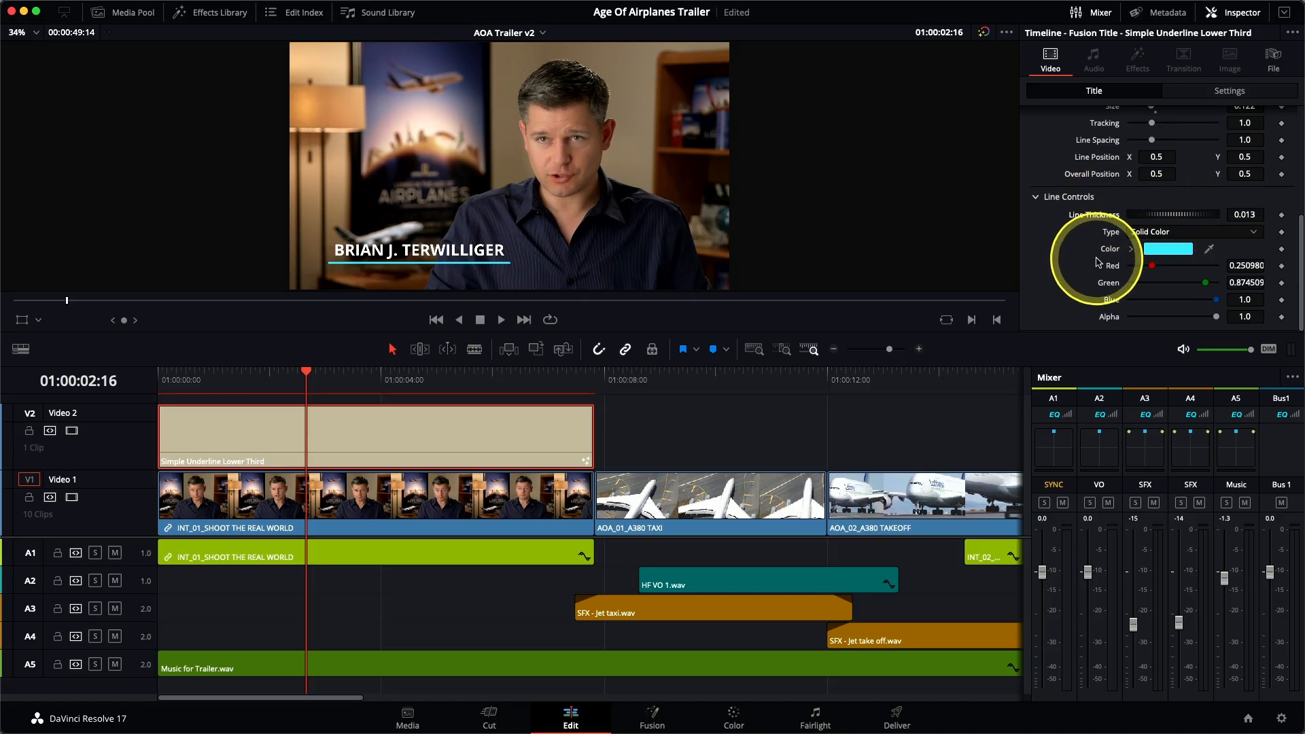
# Step: Change the lower third's underline to a horizontal gradient from yellow to orange, with the orange at red 1.0, green 0.488 and blue 0.0
pyautogui.moveTo(1152, 266); pyautogui.dragTo(1119, 303)
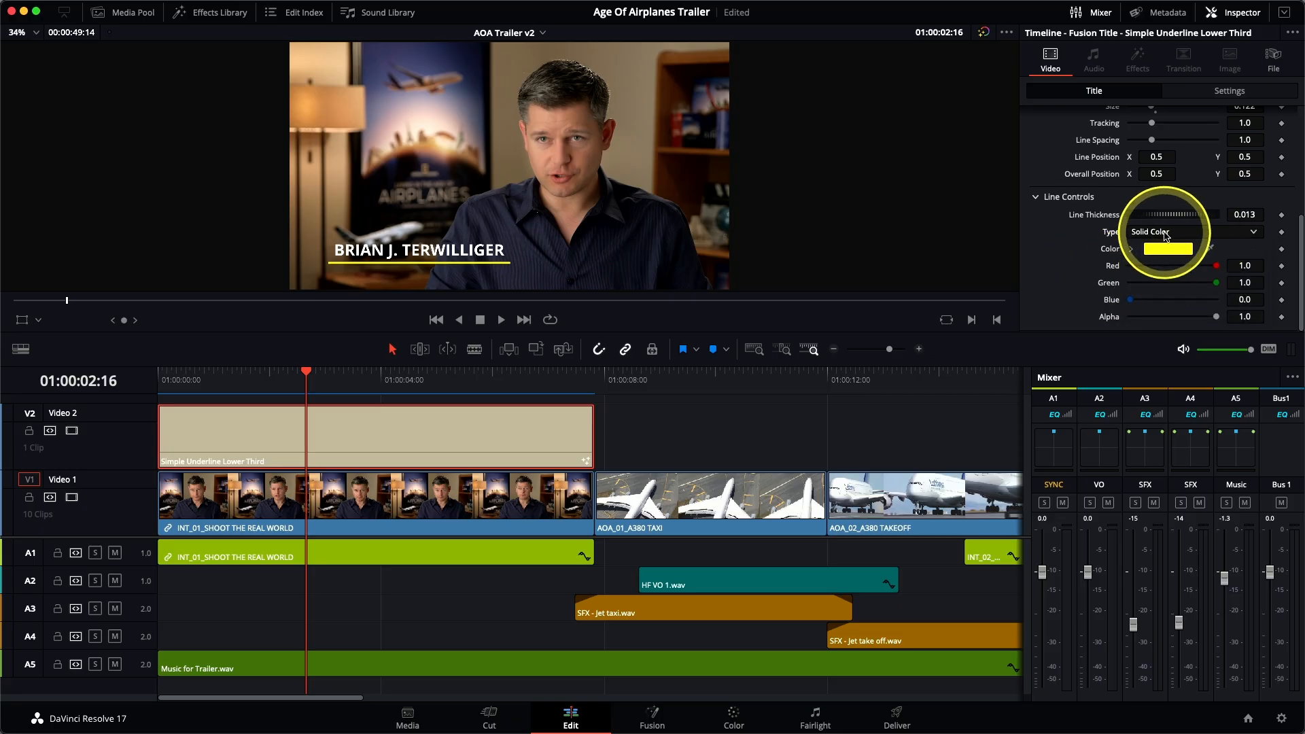
pyautogui.click(1165, 236)
pyautogui.click(1167, 265)
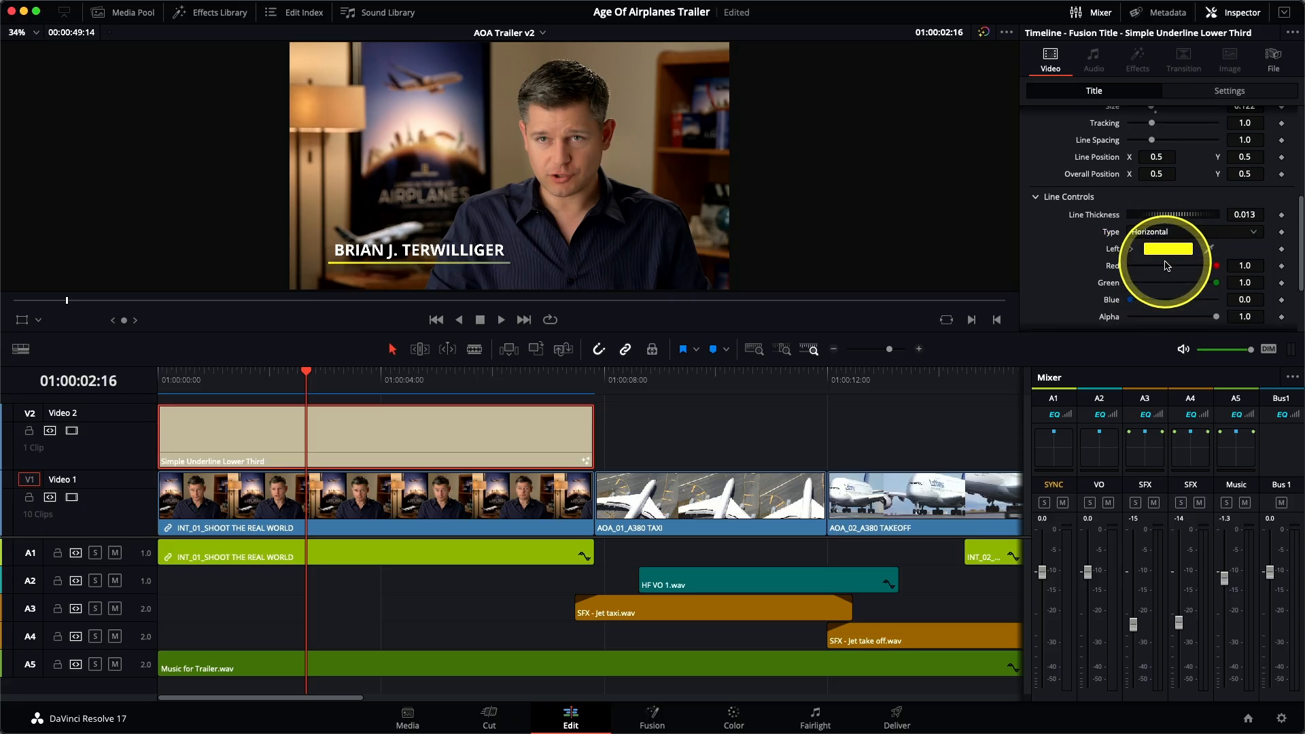
pyautogui.scroll(-3, 1073, 257)
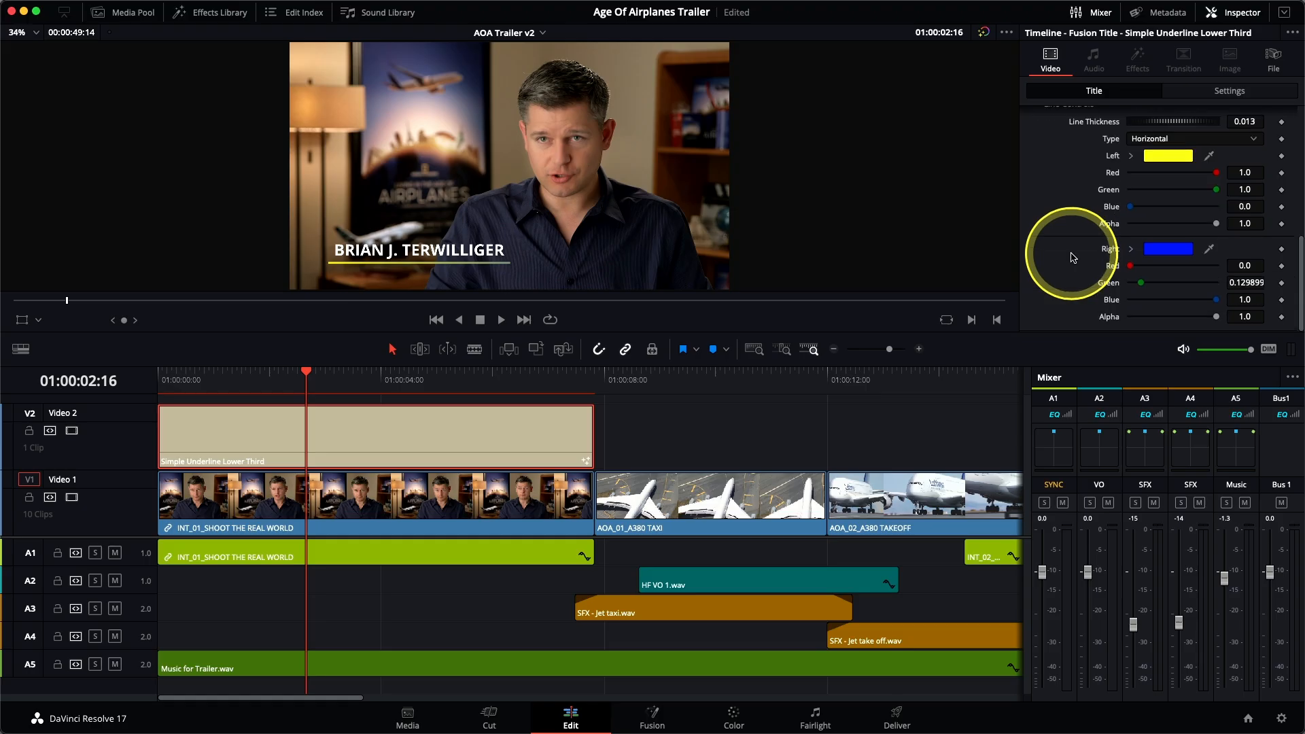
pyautogui.moveTo(1131, 266); pyautogui.dragTo(1175, 283)
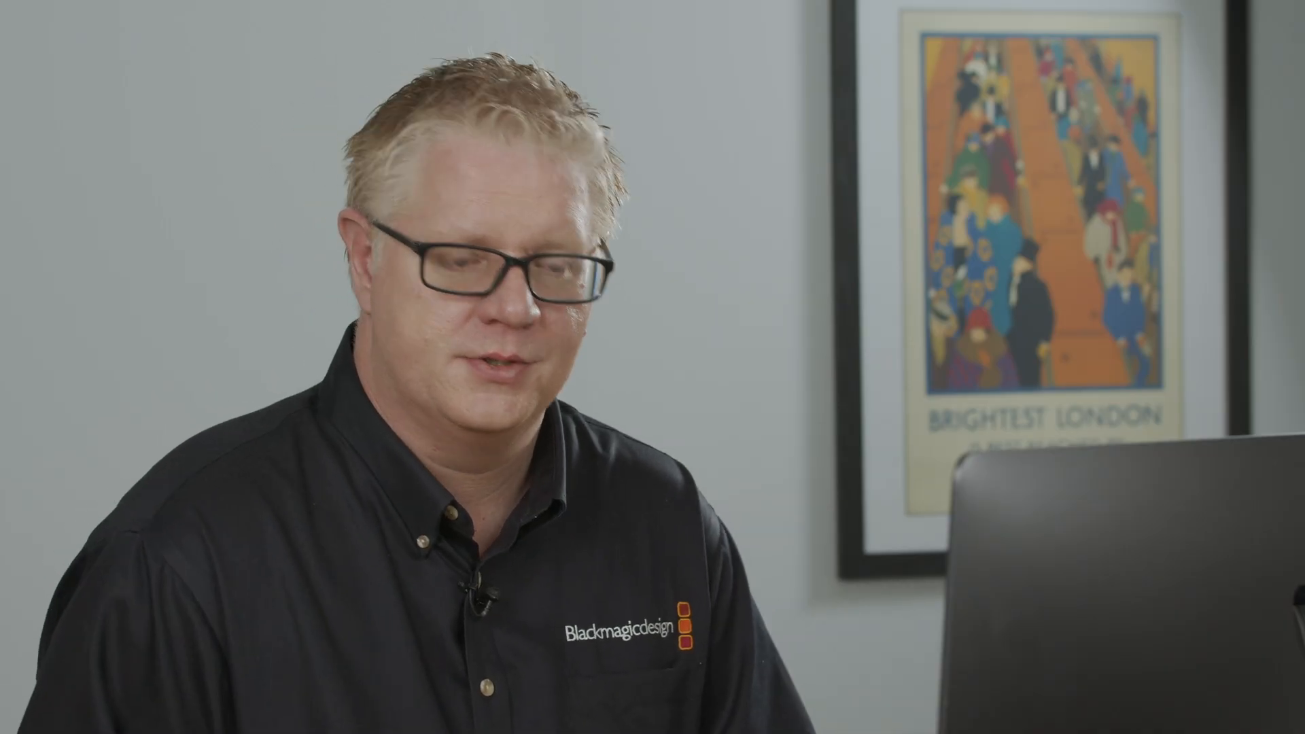
# Step: Copy the lower third and paste it on Video 2 at 01:00:17:01, just after the transition into the AOA_10 clip
pyautogui.click(761, 350)
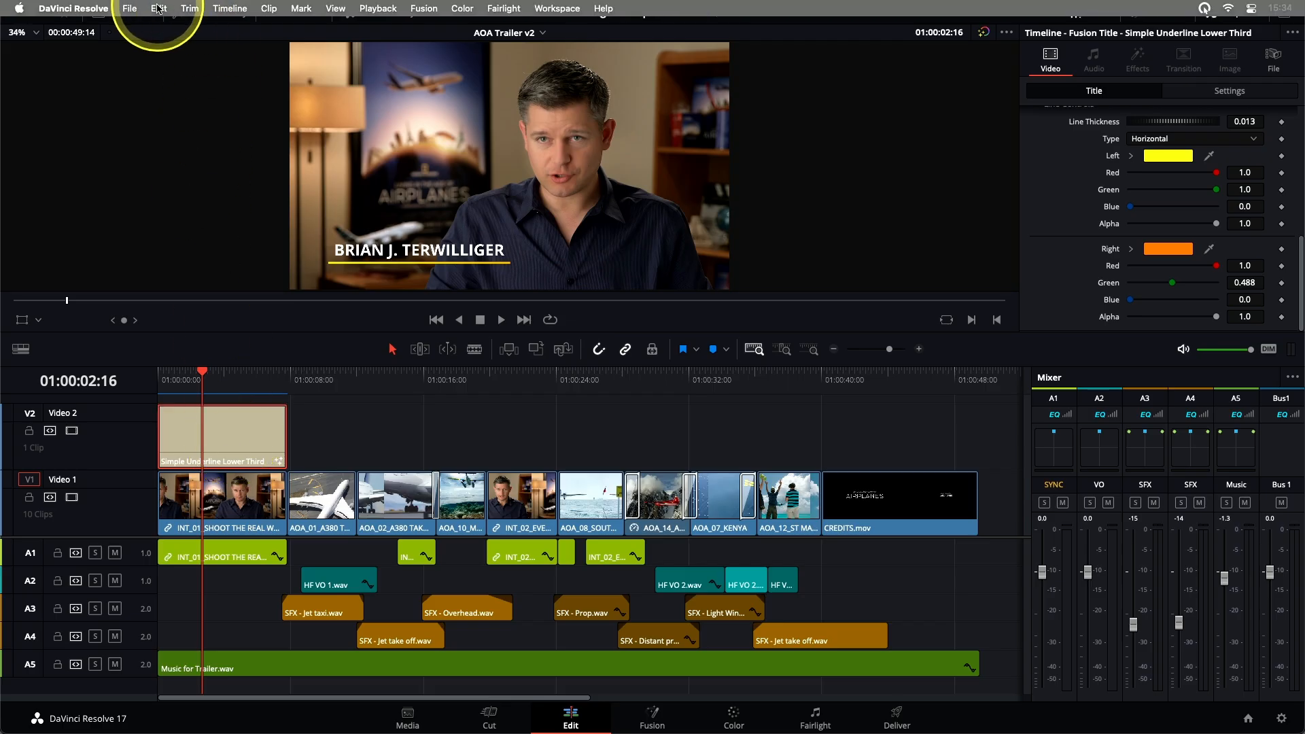
pyautogui.click(158, 8)
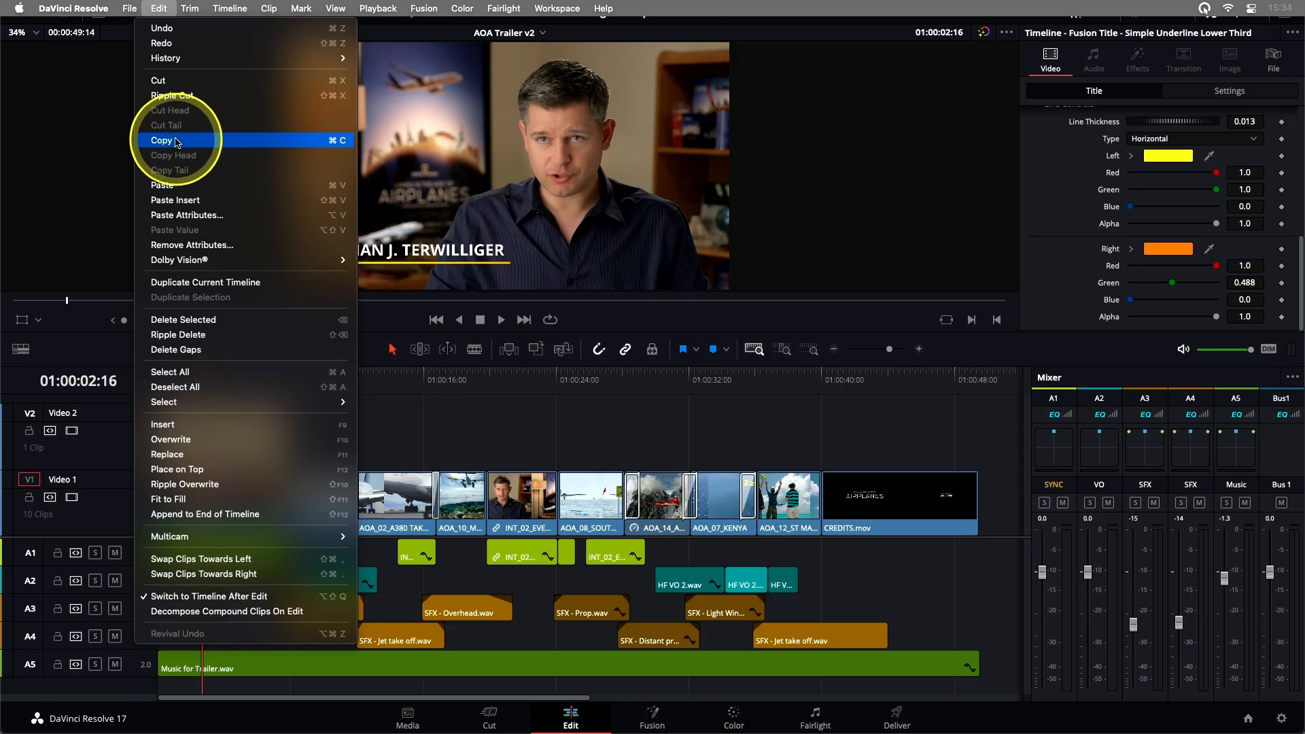
pyautogui.click(335, 144)
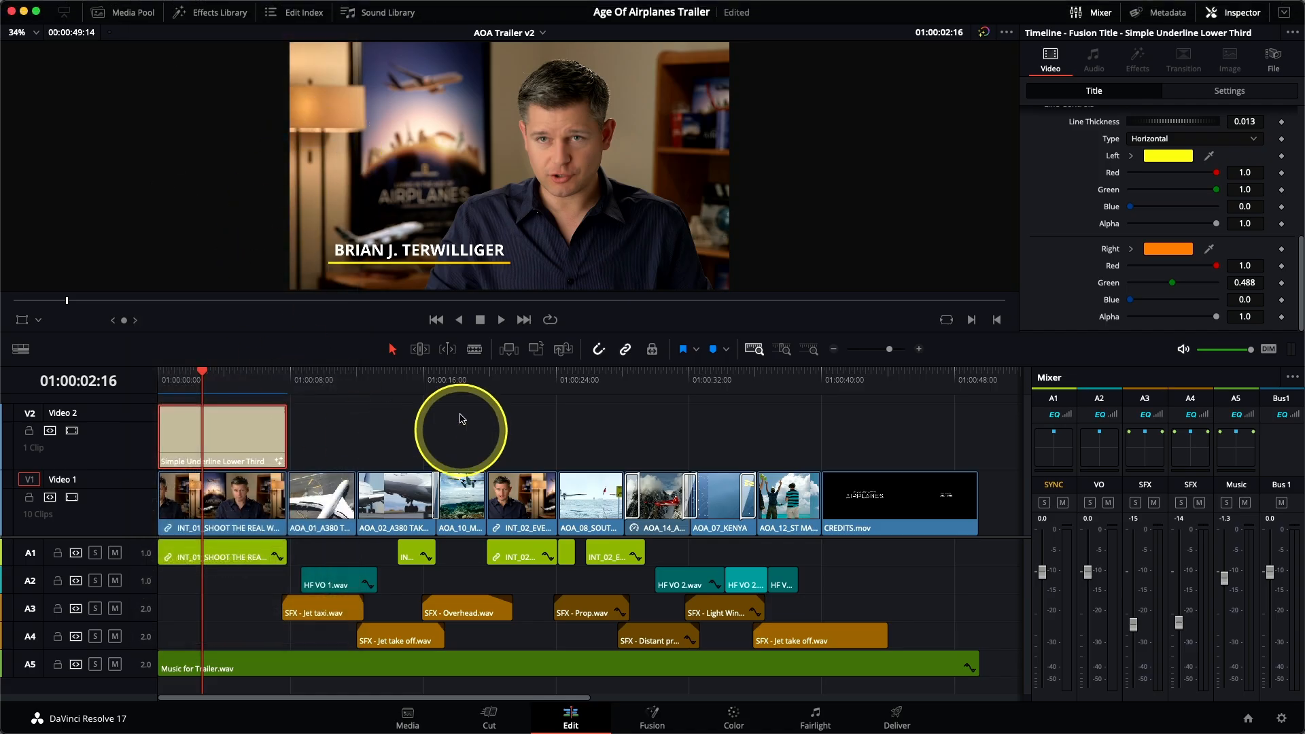
pyautogui.click(434, 380)
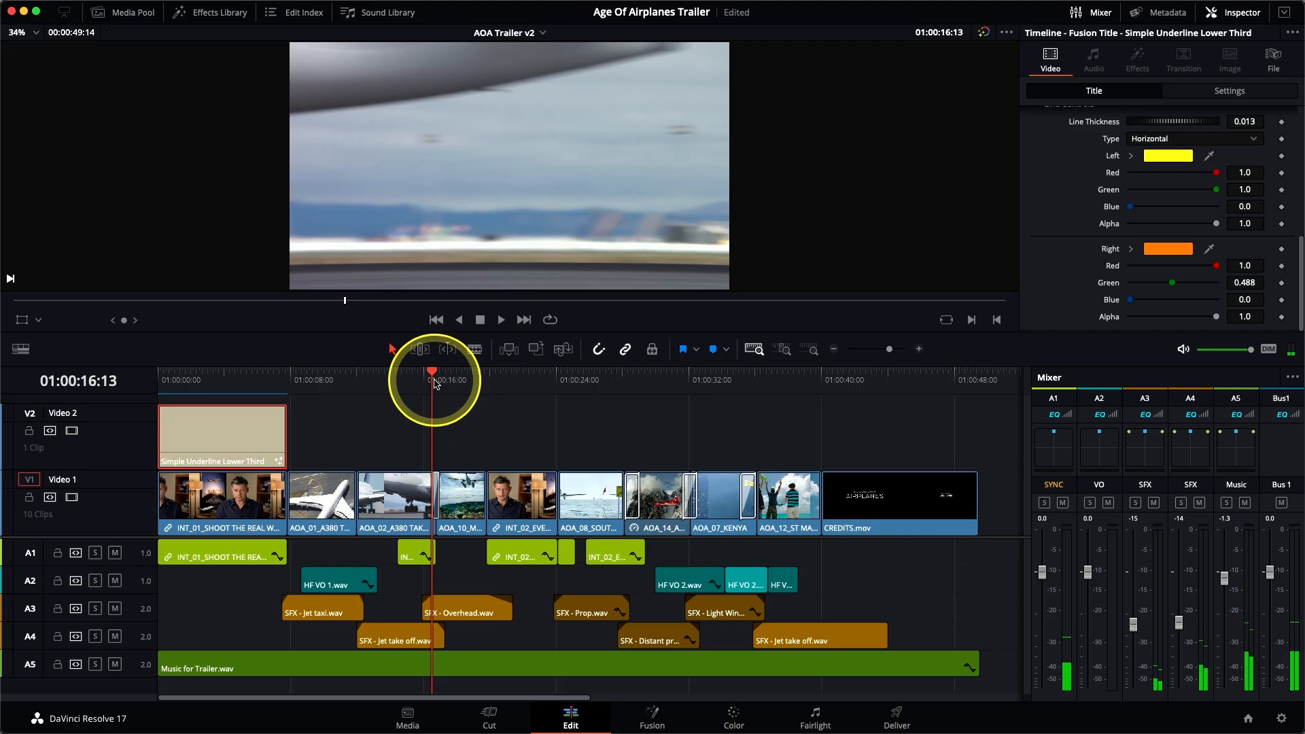
pyautogui.press('space')
pyautogui.press('Left')
pyautogui.press('Left')
pyautogui.press('Left')
pyautogui.press('Left')
pyautogui.press('Right')
pyautogui.press('Right')
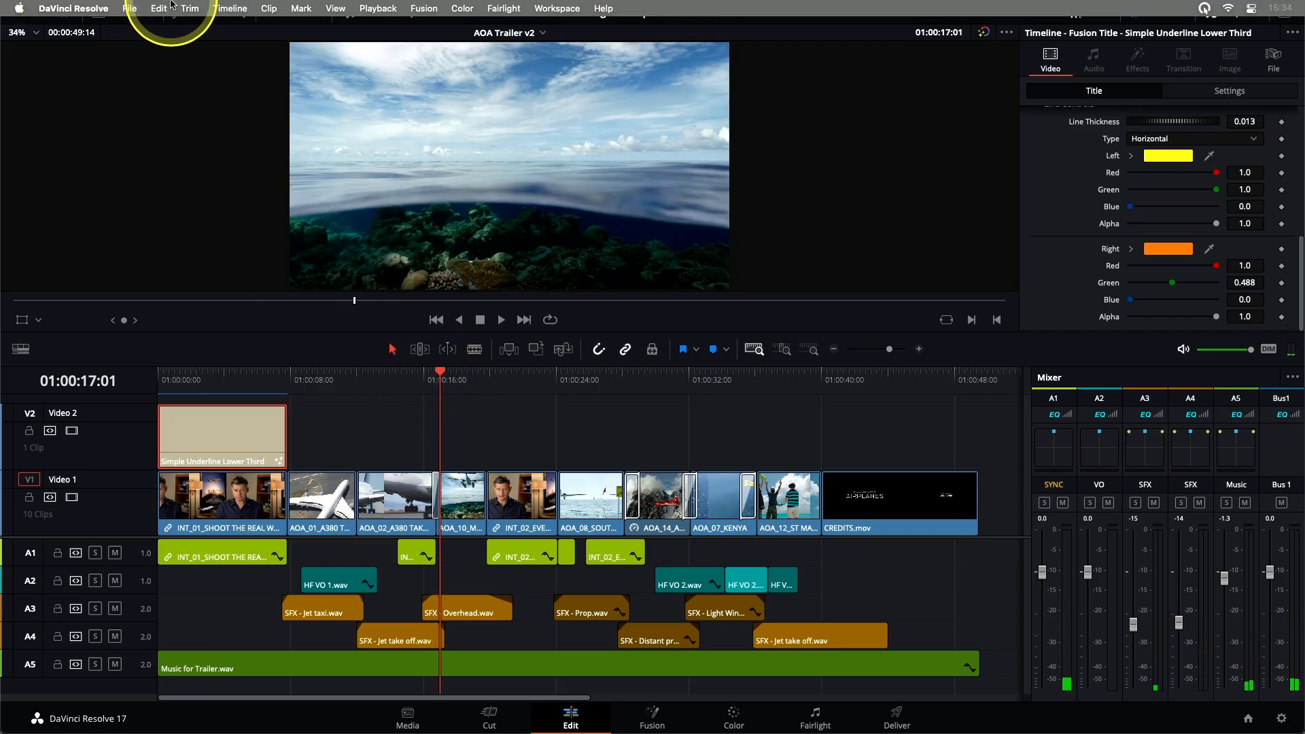
pyautogui.click(160, 7)
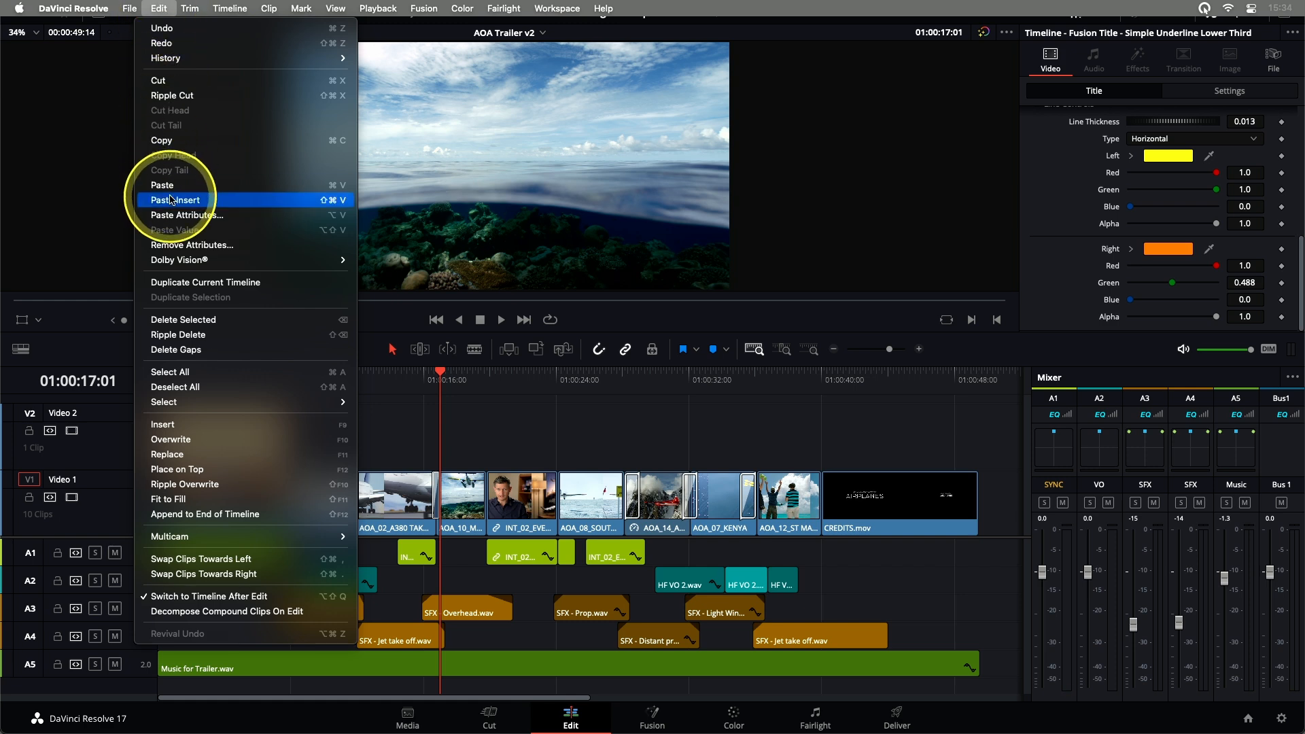
pyautogui.click(344, 194)
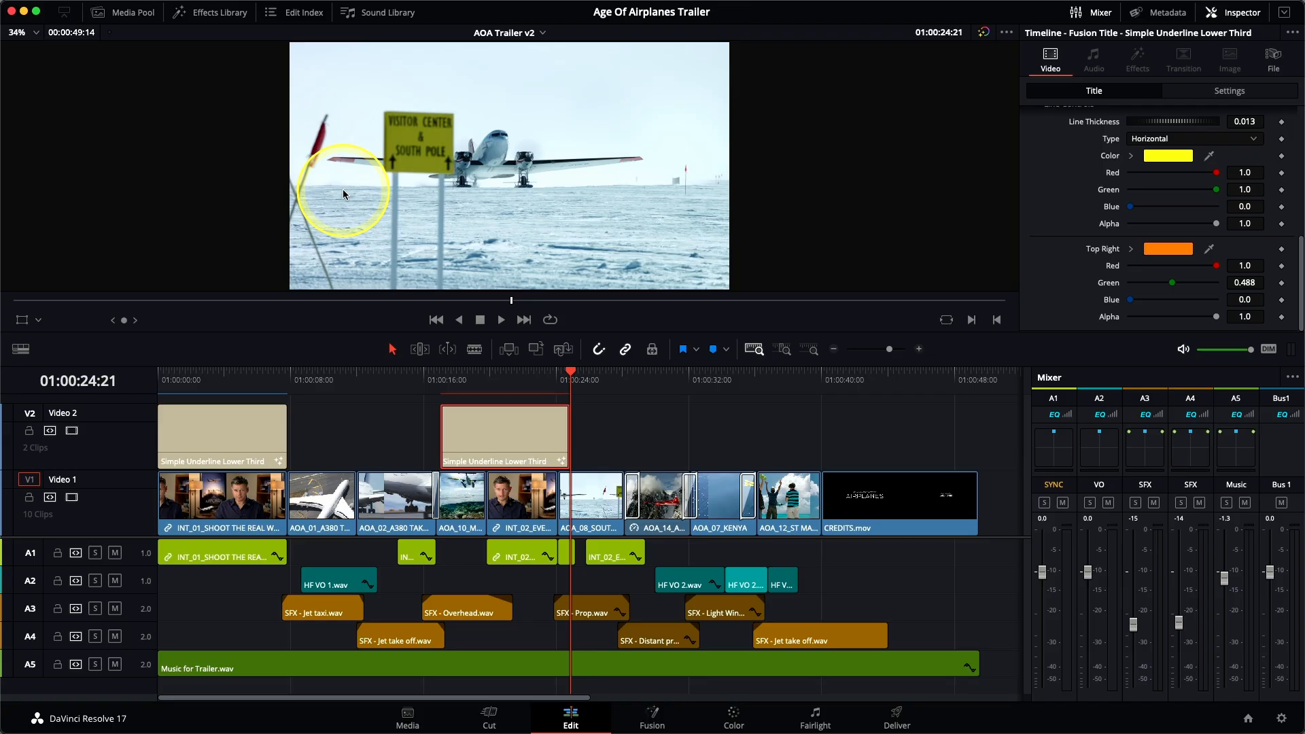
# Step: Trim the pasted title's end to match the end of the AOA_10 clip and replace its text with MALDIVES
pyautogui.moveTo(567, 449); pyautogui.dragTo(485, 450)
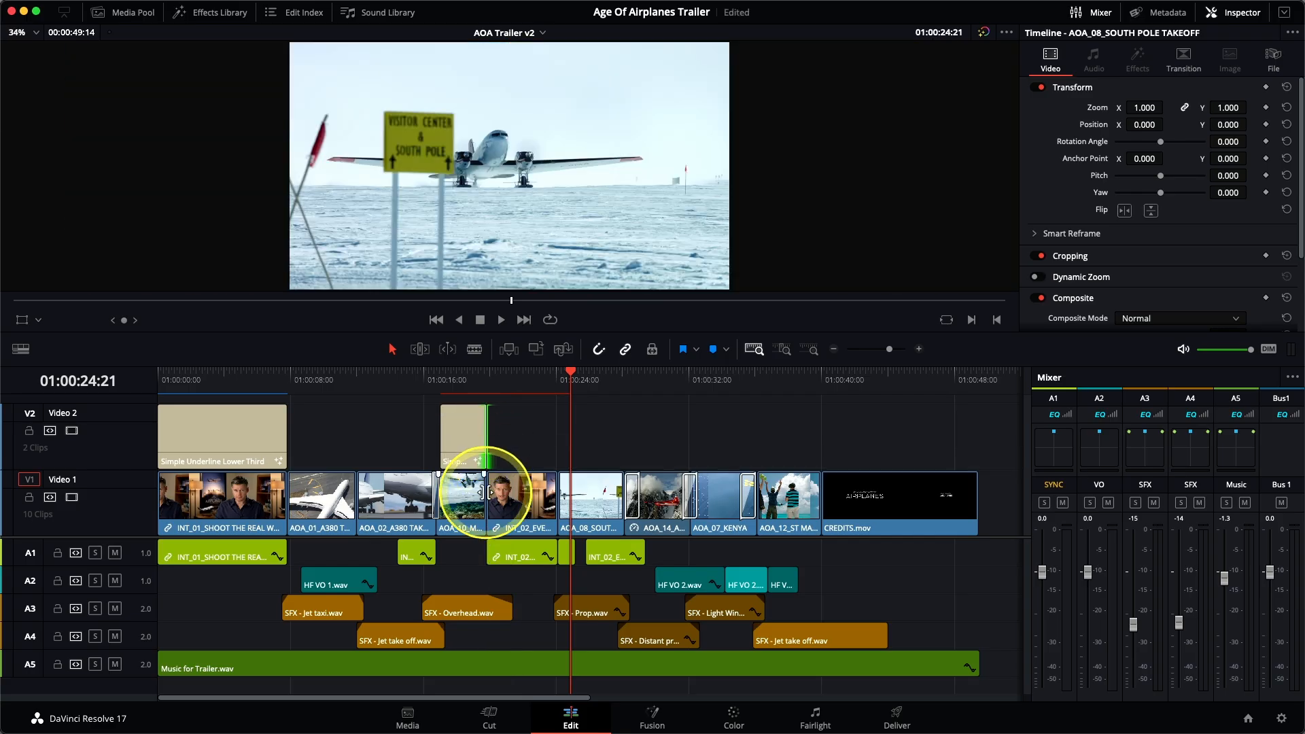
pyautogui.click(462, 373)
pyautogui.click(465, 431)
pyautogui.scroll(10, 1063, 204)
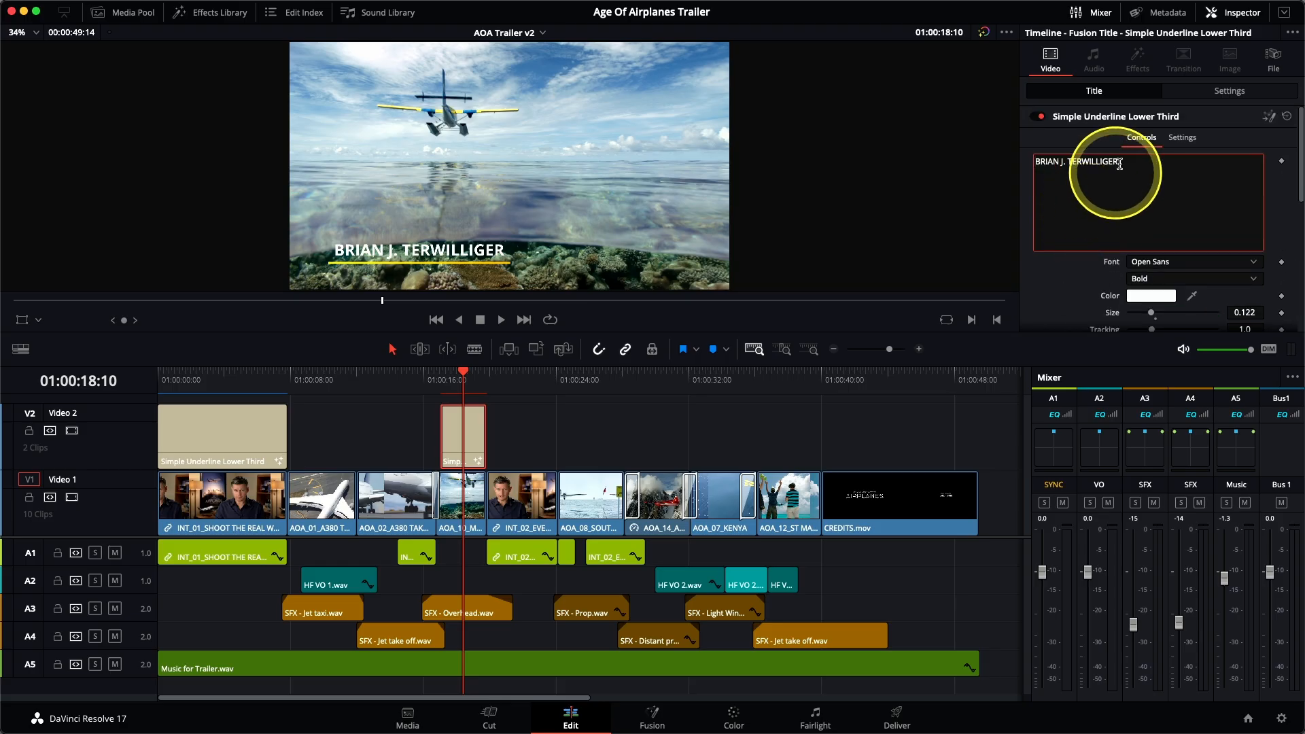
pyautogui.moveTo(1120, 164); pyautogui.dragTo(1016, 167)
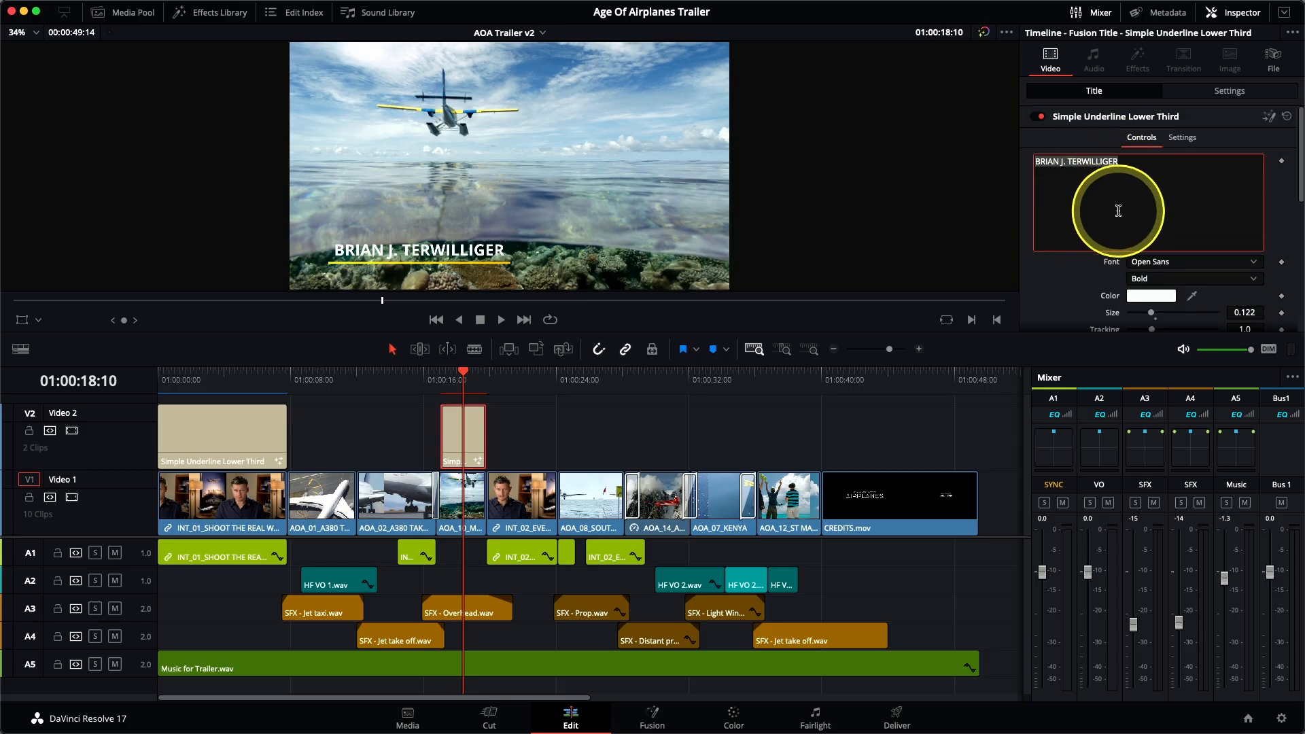
pyautogui.write('MALDIVES')
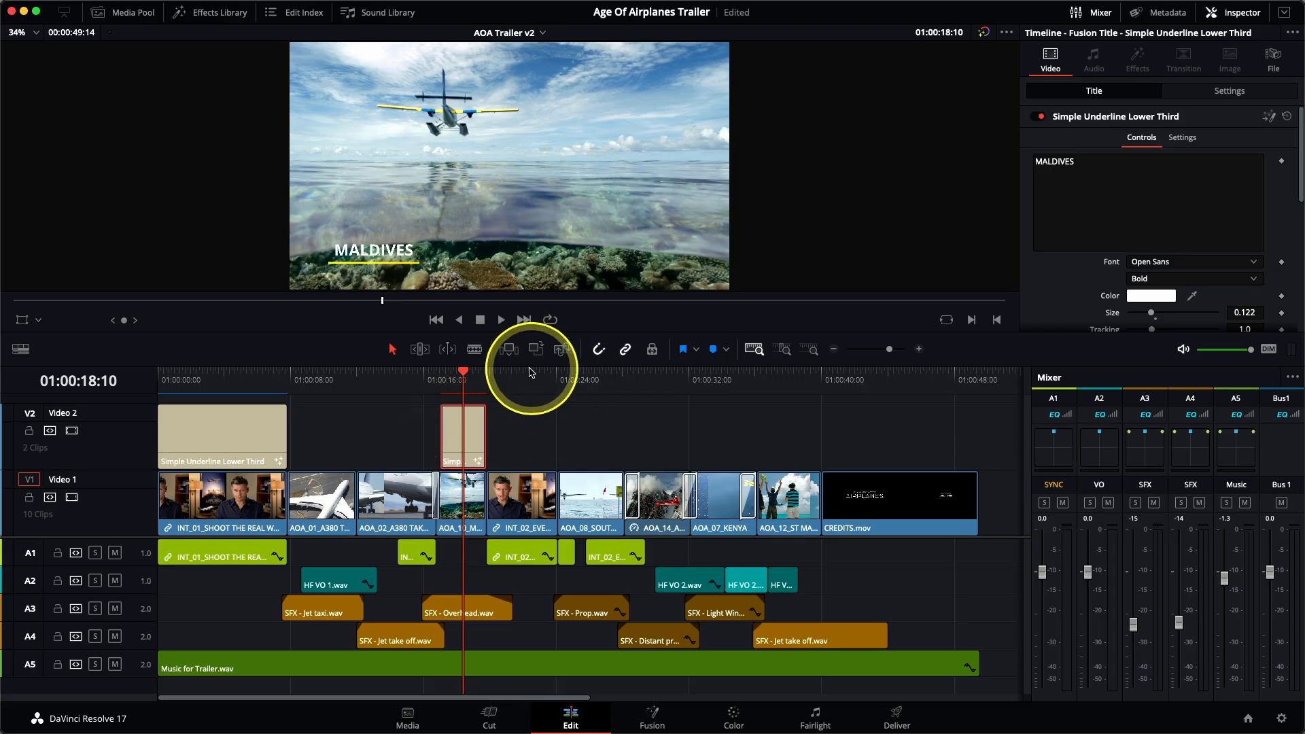
# Step: Paste another title at the start of AOA_08_SOUTH POLE TAKEOFF, extend it to the clip's end and set its text to SOUTH POLE
pyautogui.click(557, 378)
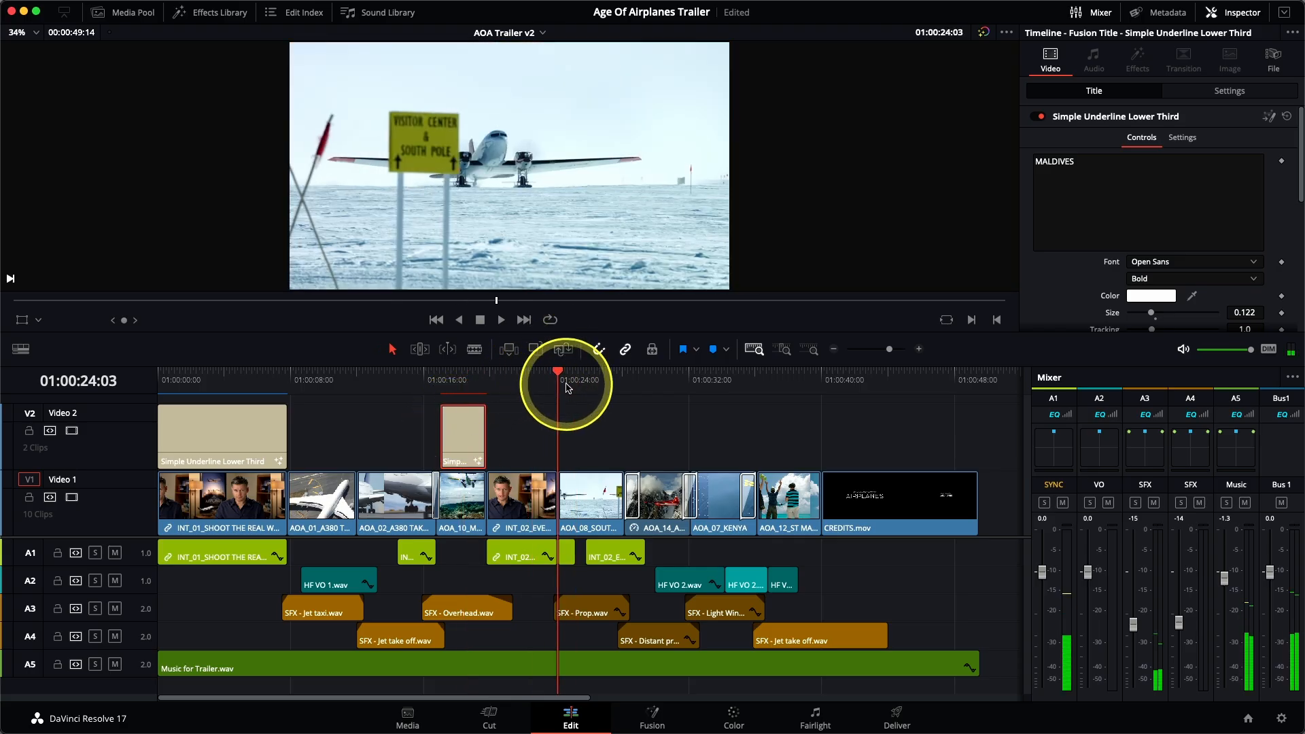
pyautogui.hotkey('ctrl', 'v')
pyautogui.moveTo(603, 436); pyautogui.dragTo(614, 435)
pyautogui.click(586, 373)
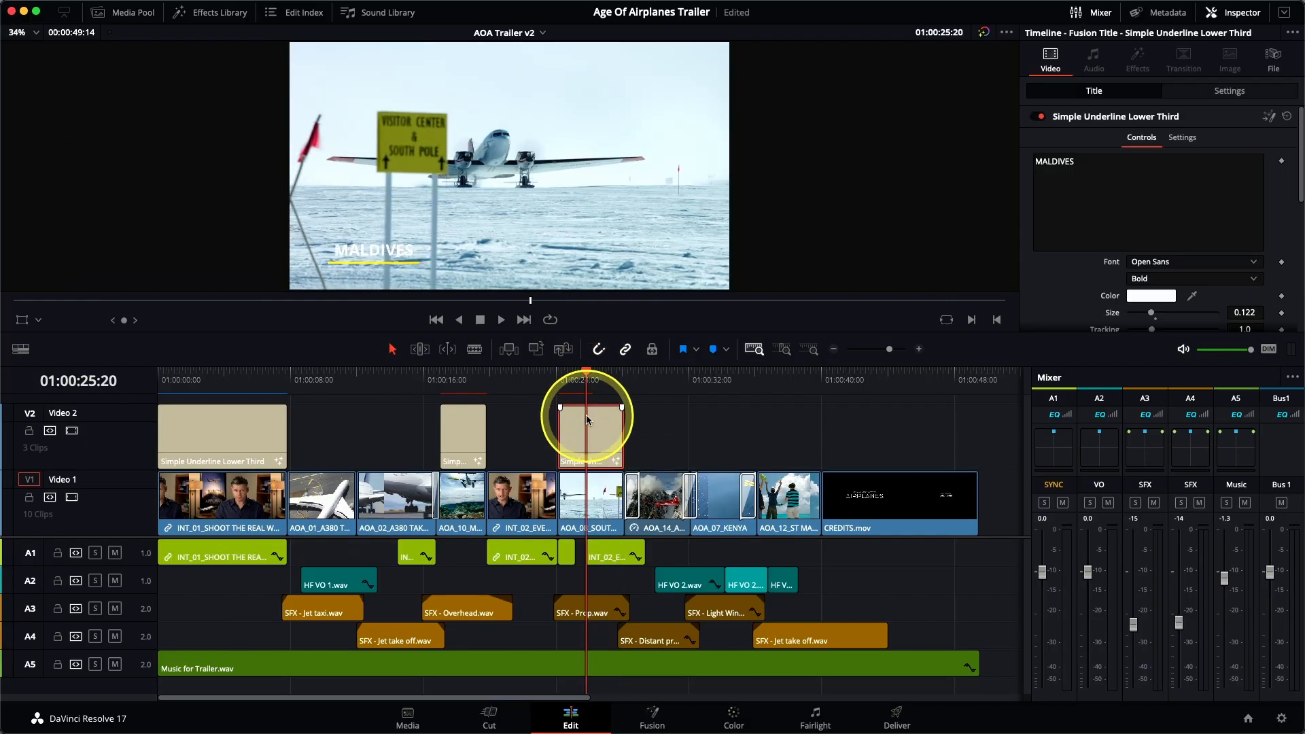
pyautogui.click(1121, 189)
pyautogui.moveTo(1121, 189); pyautogui.dragTo(1022, 162)
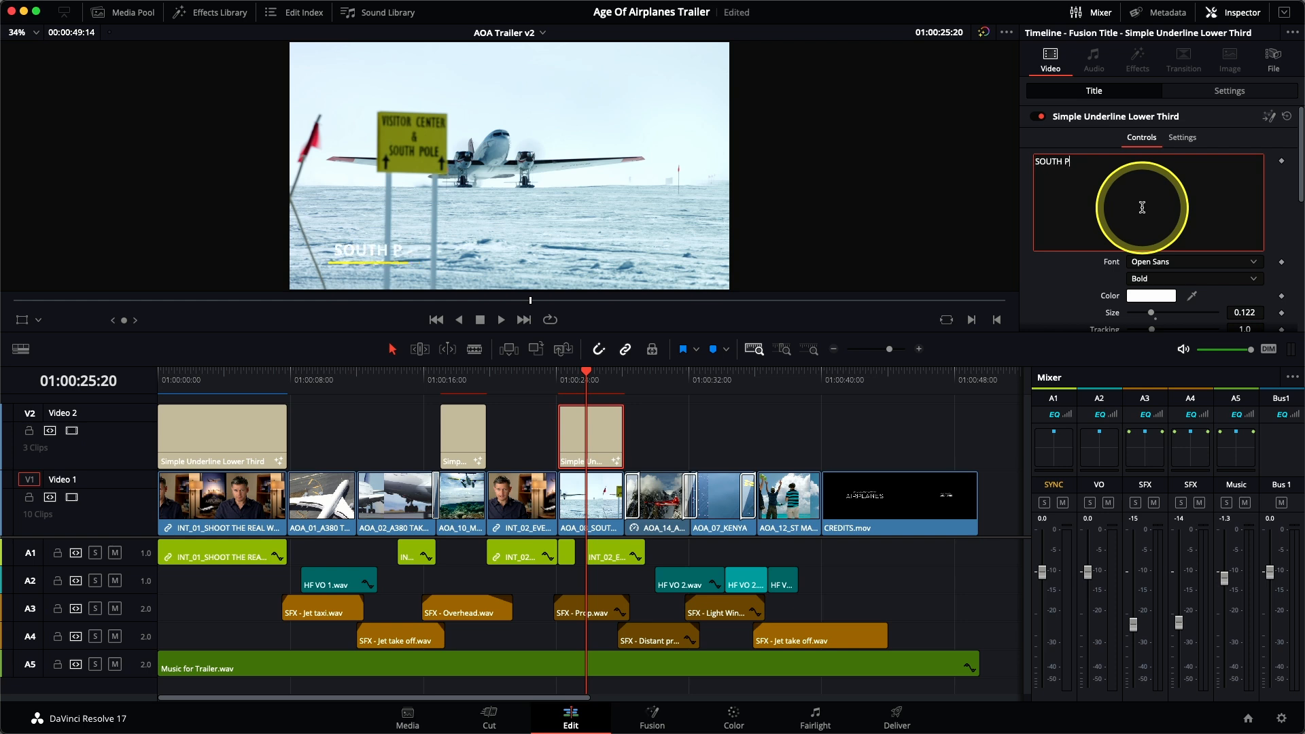
# Step: Paste a title at 01:00:28:12 over the AOA_14 clip, extend it to the next transition and set its text to ALASKA
pyautogui.moveTo(627, 376); pyautogui.dragTo(631, 381)
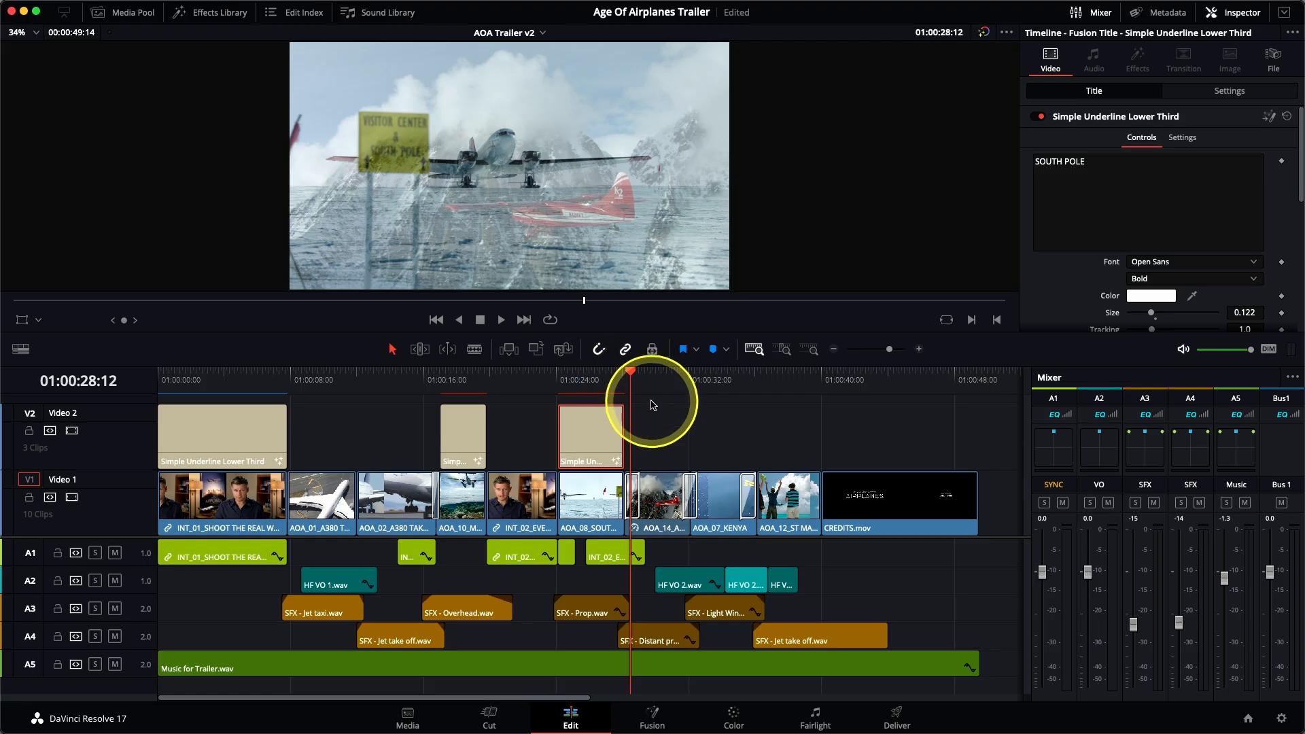
pyautogui.press('super+v')
pyautogui.moveTo(675, 452); pyautogui.dragTo(680, 452)
pyautogui.click(657, 372)
pyautogui.click(658, 434)
pyautogui.moveTo(1088, 163); pyautogui.dragTo(1030, 161)
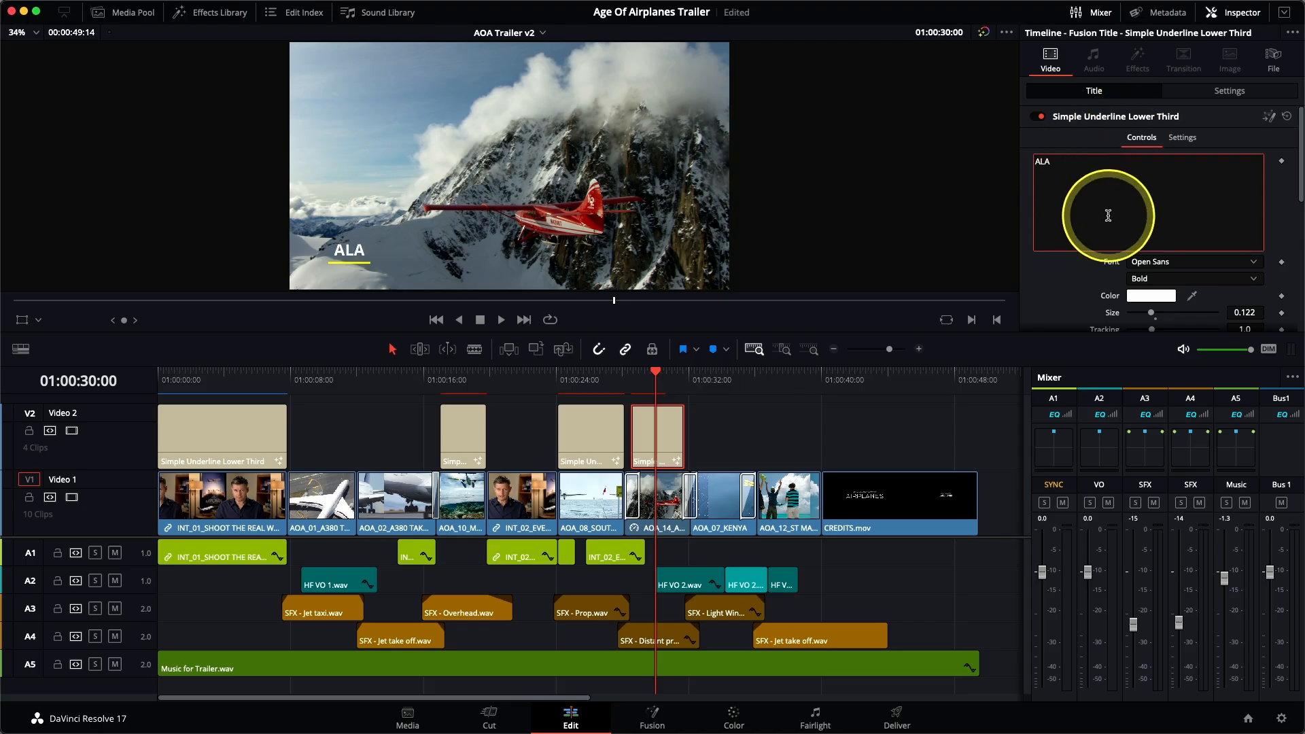
# Step: Paste a title at 01:00:32:03 over AOA_07_KENYA, set its text to KENYA and extend its end towards the end of the clip
pyautogui.click(692, 380)
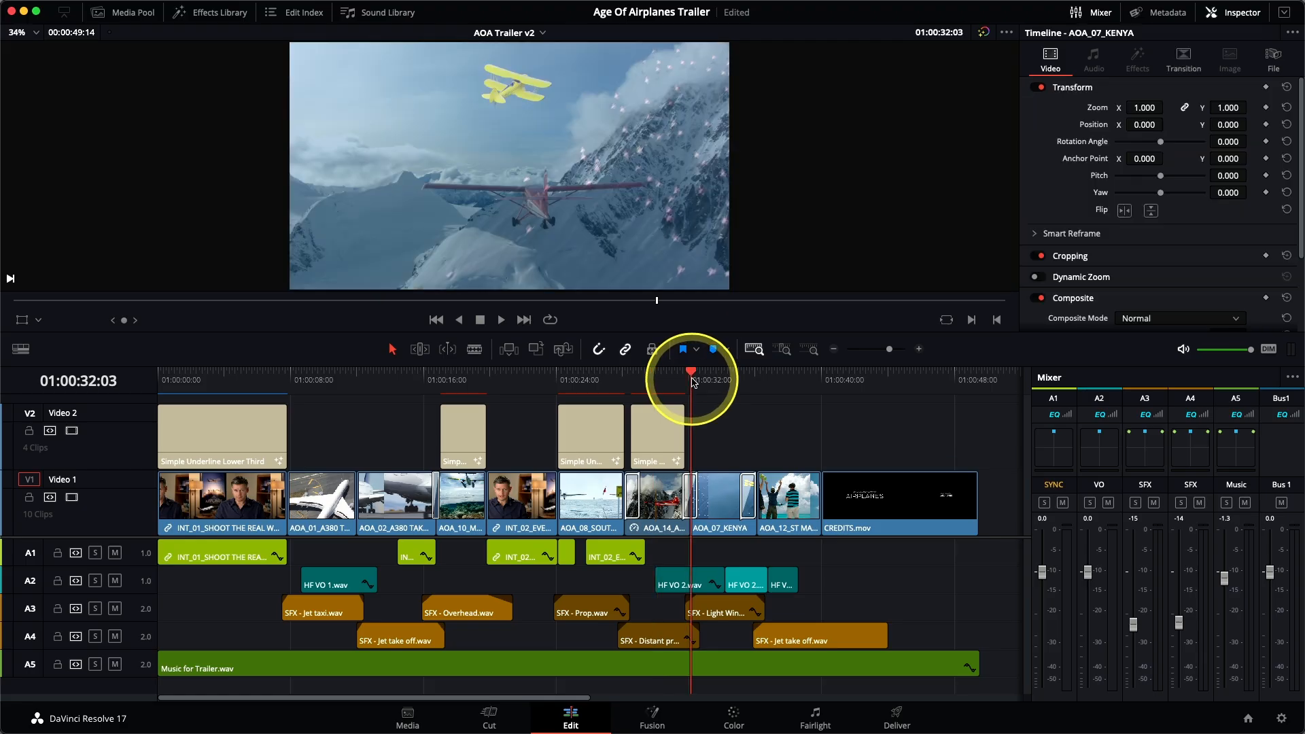
pyautogui.hotkey('ctrl', 'v')
pyautogui.click(701, 378)
pyautogui.click(714, 422)
pyautogui.moveTo(1109, 166); pyautogui.dragTo(1049, 155)
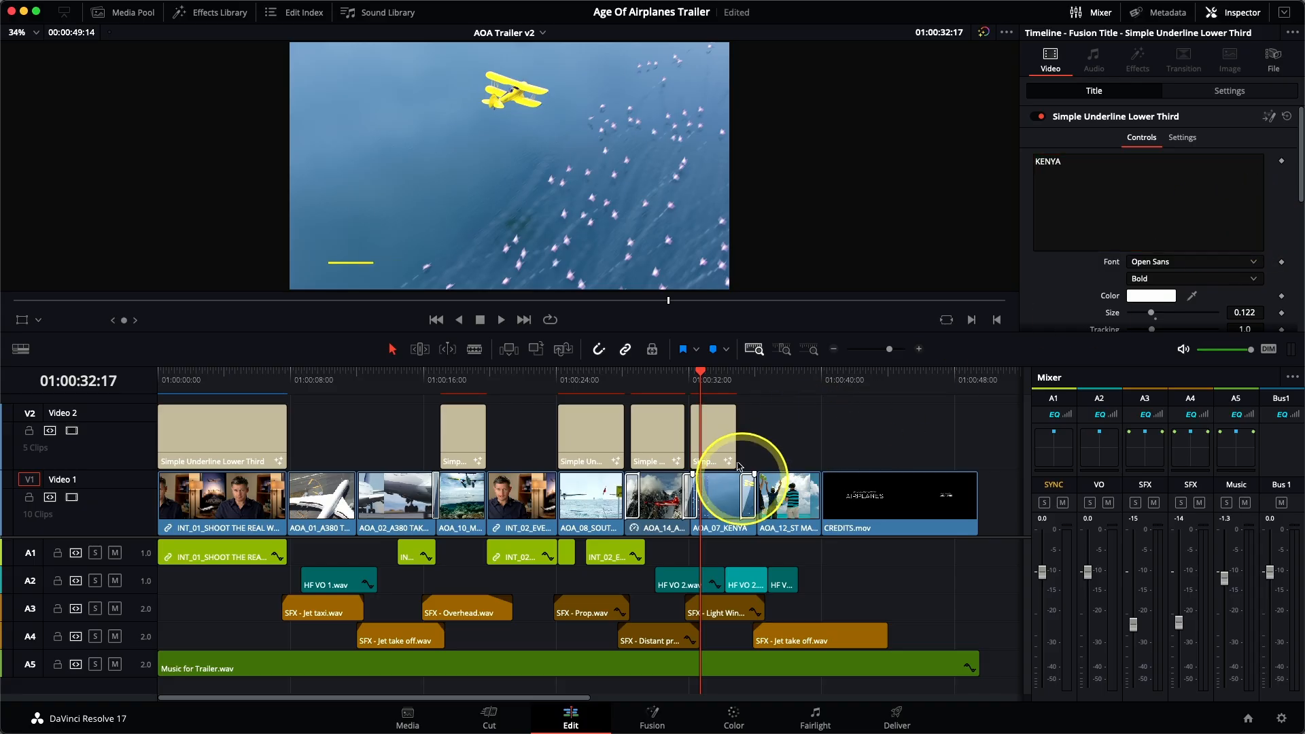
pyautogui.moveTo(738, 446); pyautogui.dragTo(752, 442)
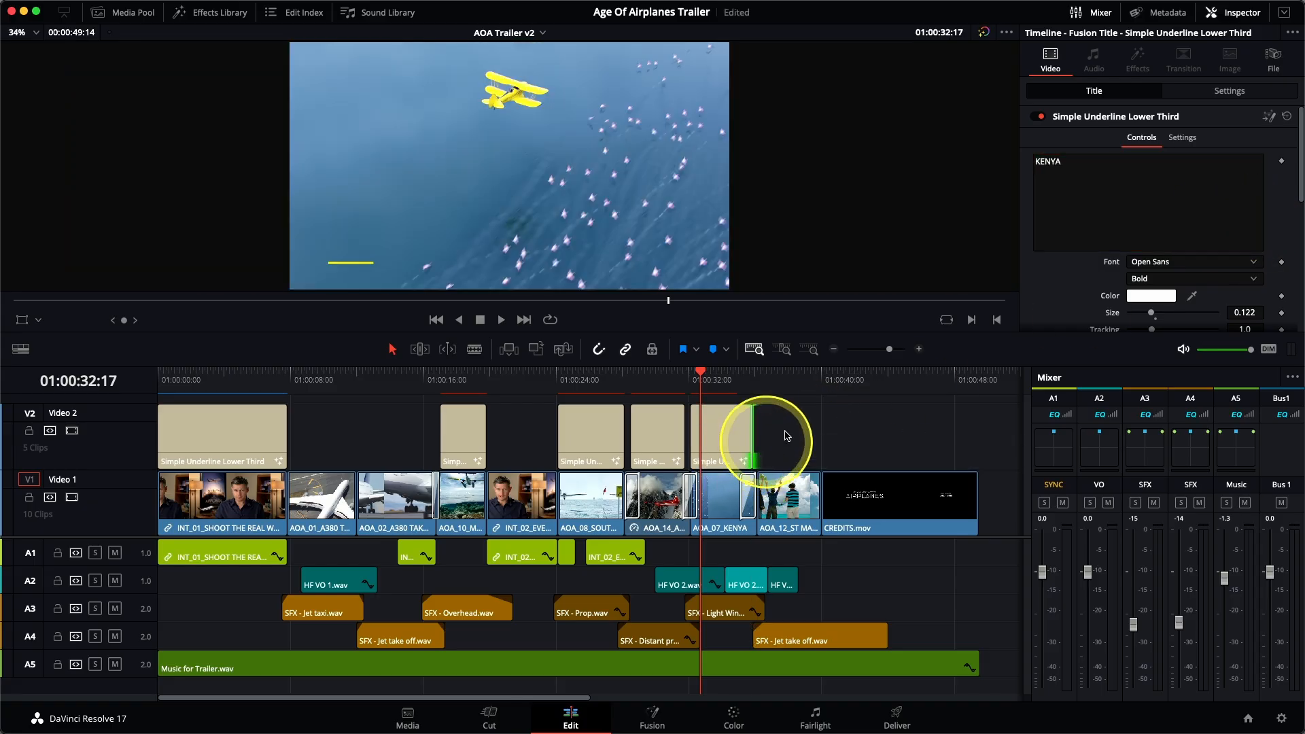
# Step: Play back the location titles from the South Pole shot onward and shorten the KENYA title's end to before the following transition
pyautogui.click(555, 384)
pyautogui.press('space')
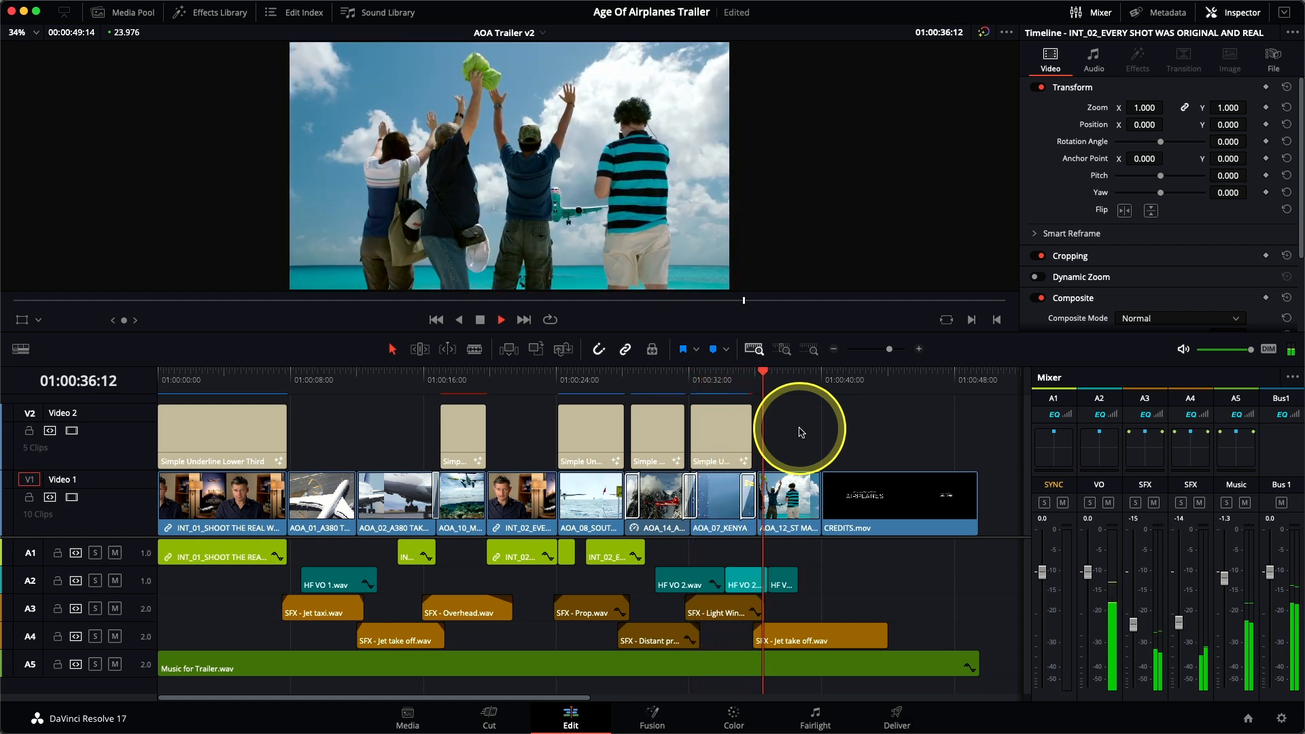
pyautogui.moveTo(750, 434); pyautogui.dragTo(750, 433)
pyautogui.click(731, 392)
pyautogui.press('space')
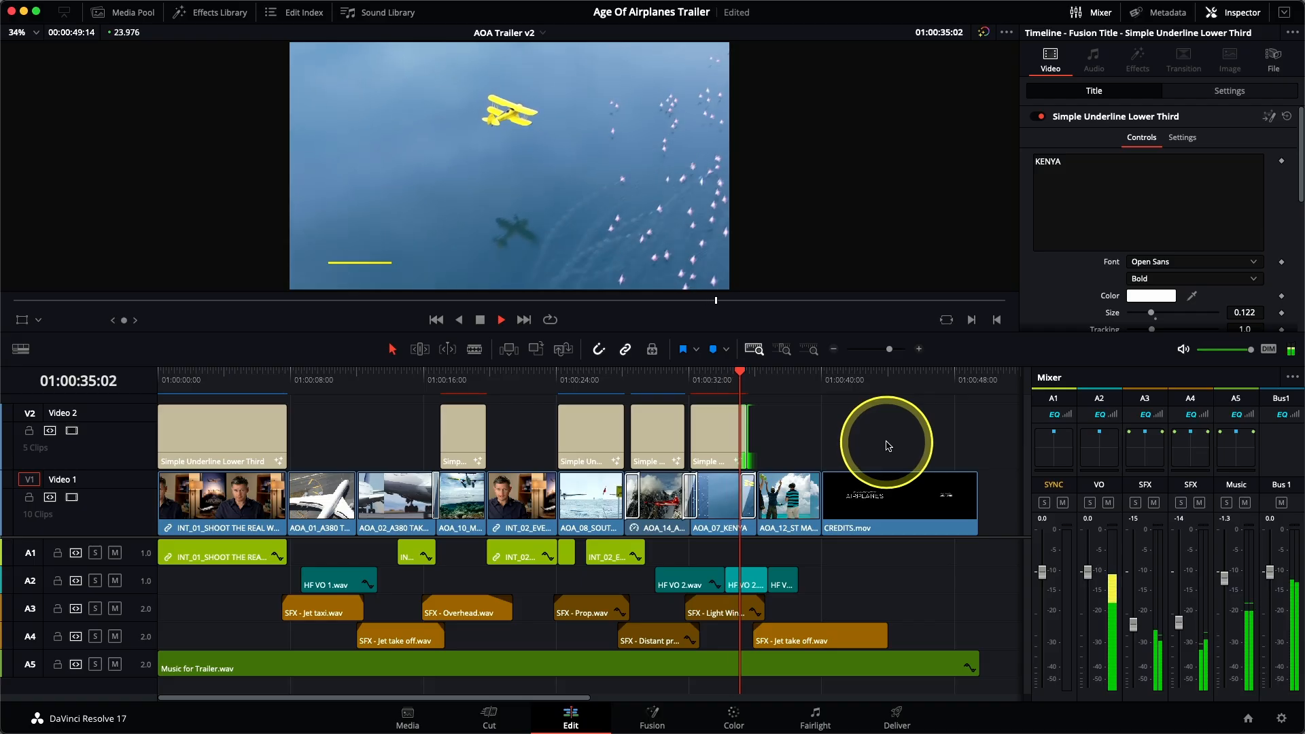
pyautogui.press('space')
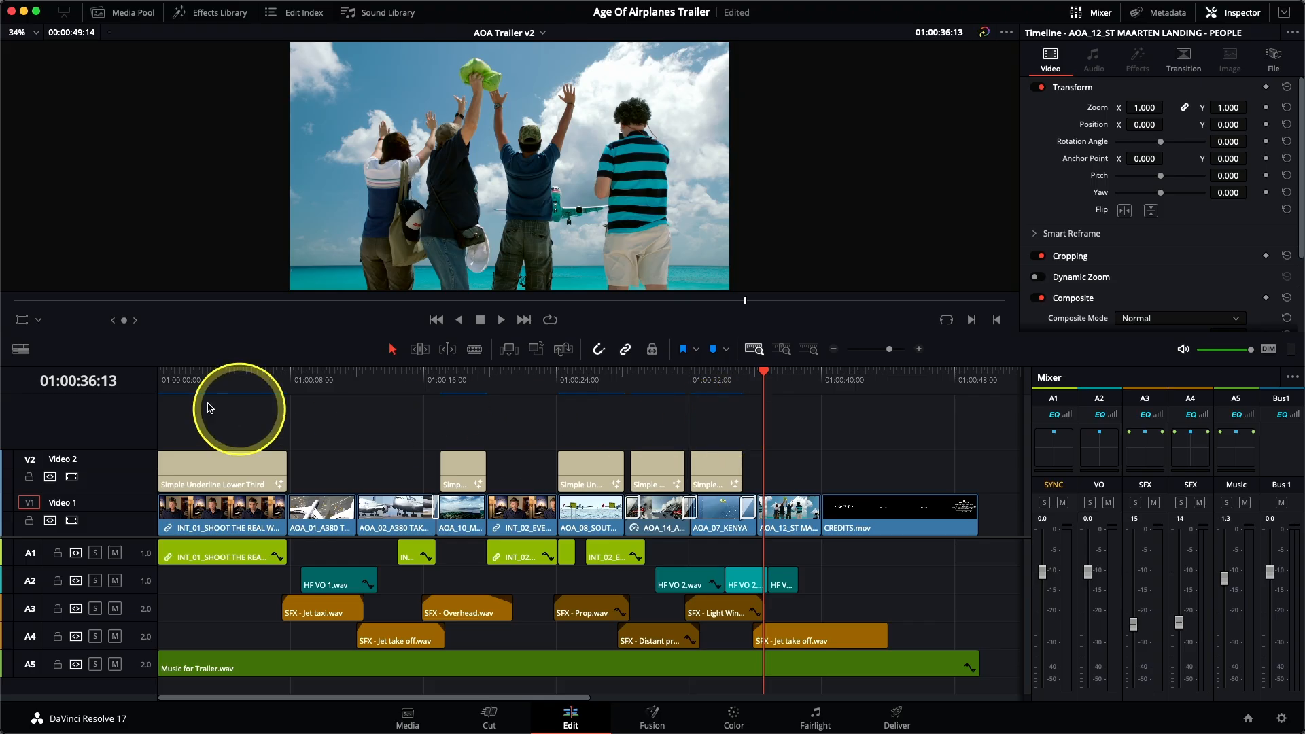
# Step: Return the playhead to the start of the timeline and show the trailer full screen in Cinema Viewer
pyautogui.click(157, 389)
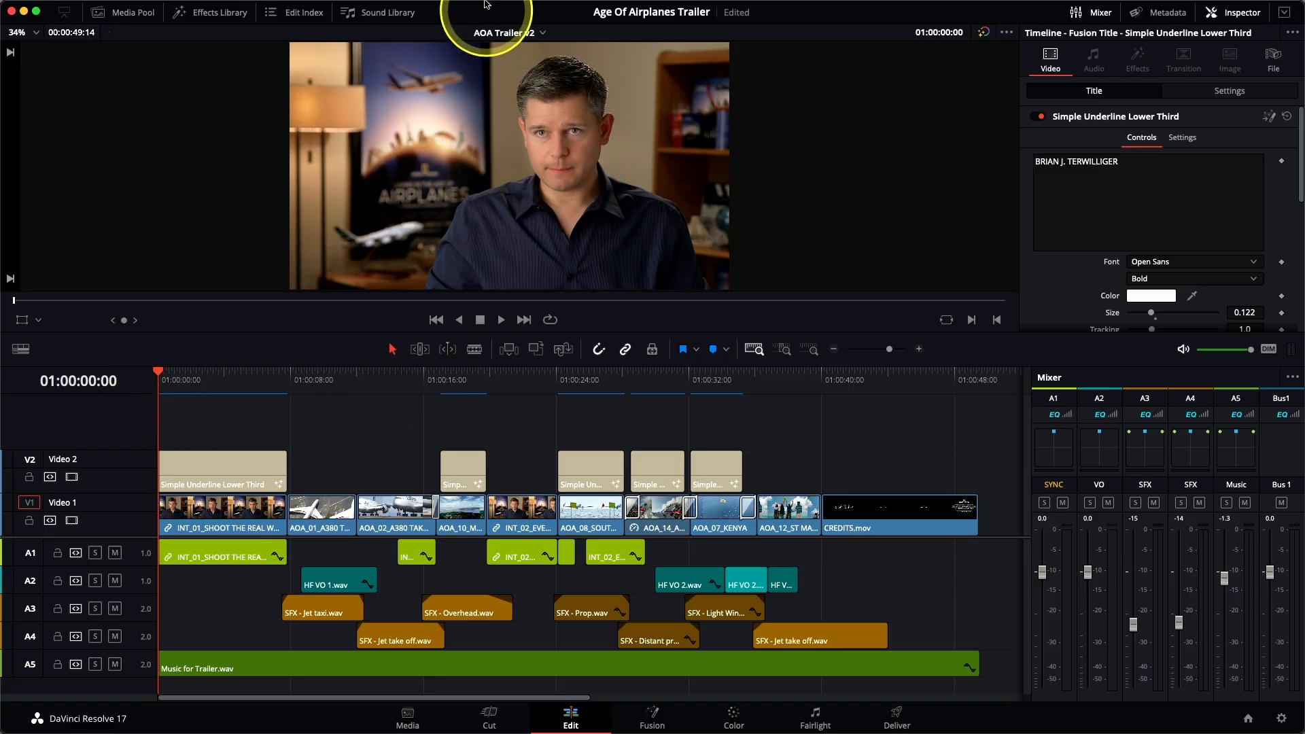
pyautogui.moveTo(476, 4)
pyautogui.click(547, 8)
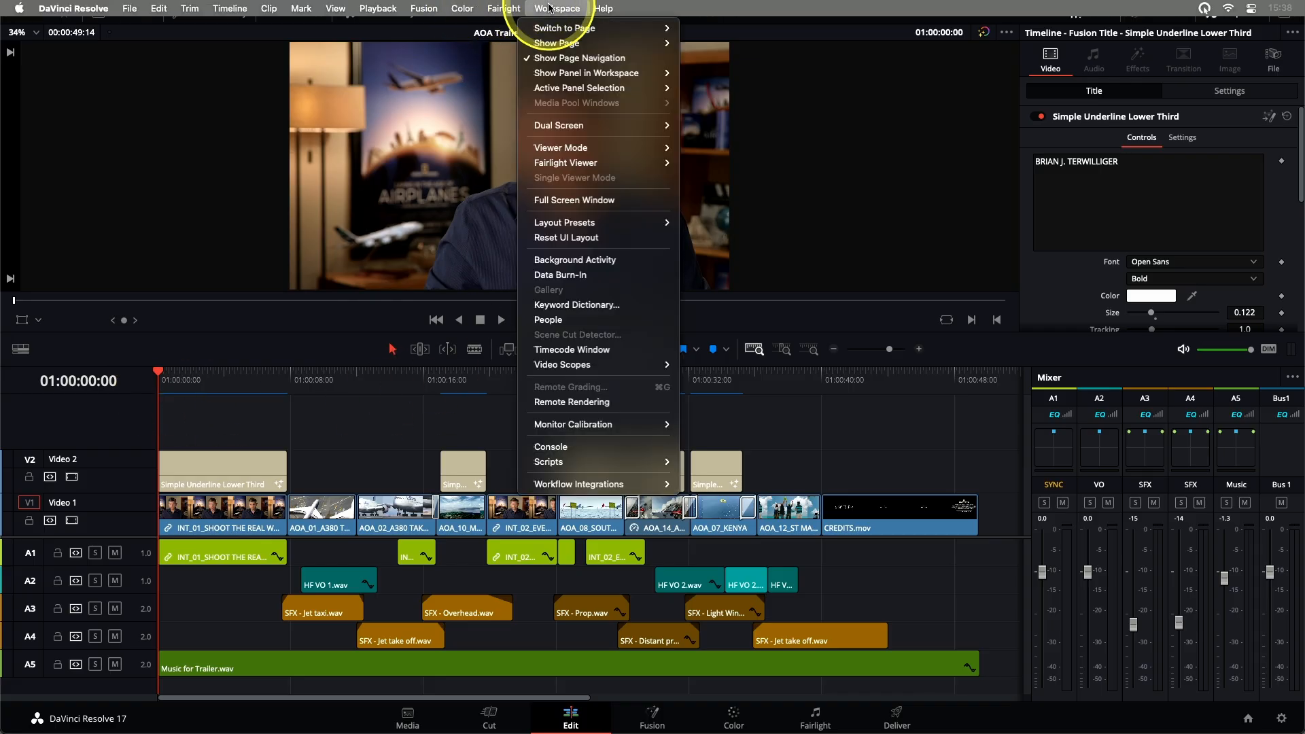
pyautogui.moveTo(599, 148)
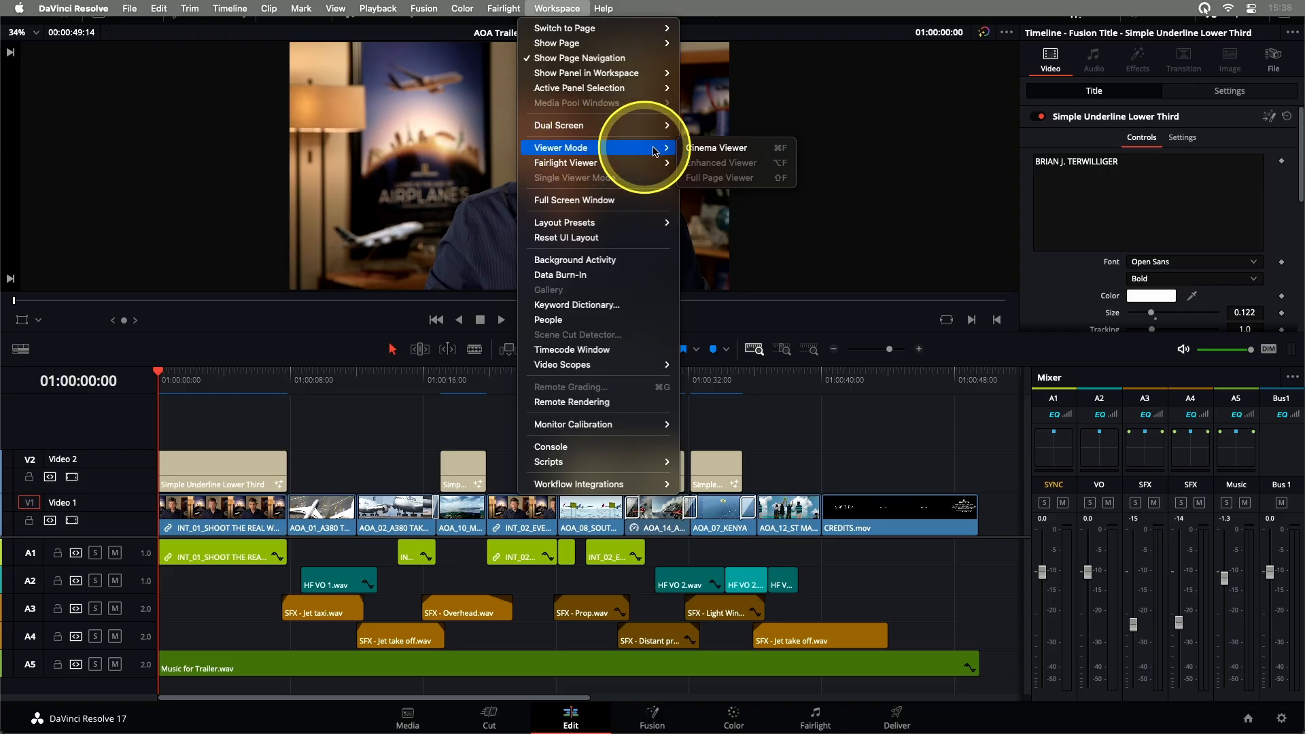
pyautogui.click(707, 155)
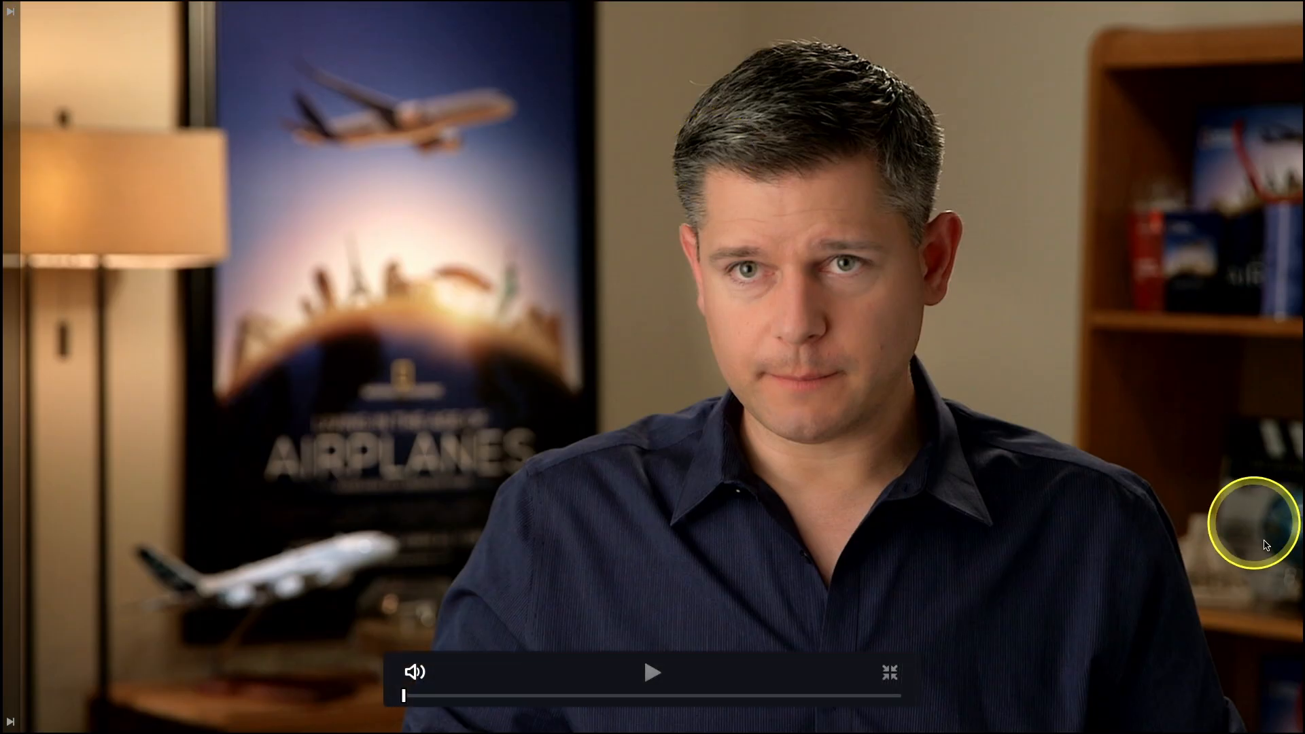